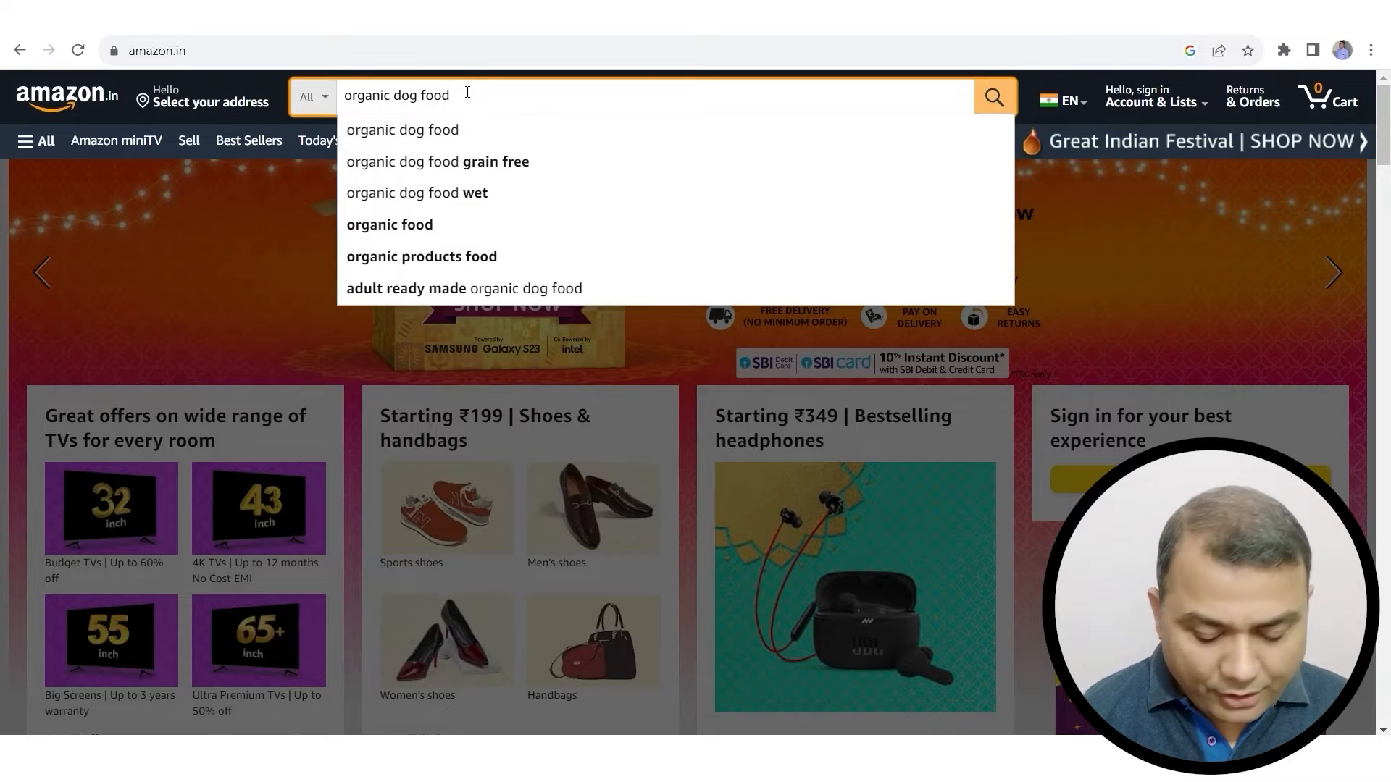
Step: Run the Amazon search for 'organic dog food' and bring its suggestions back up
key("Return")
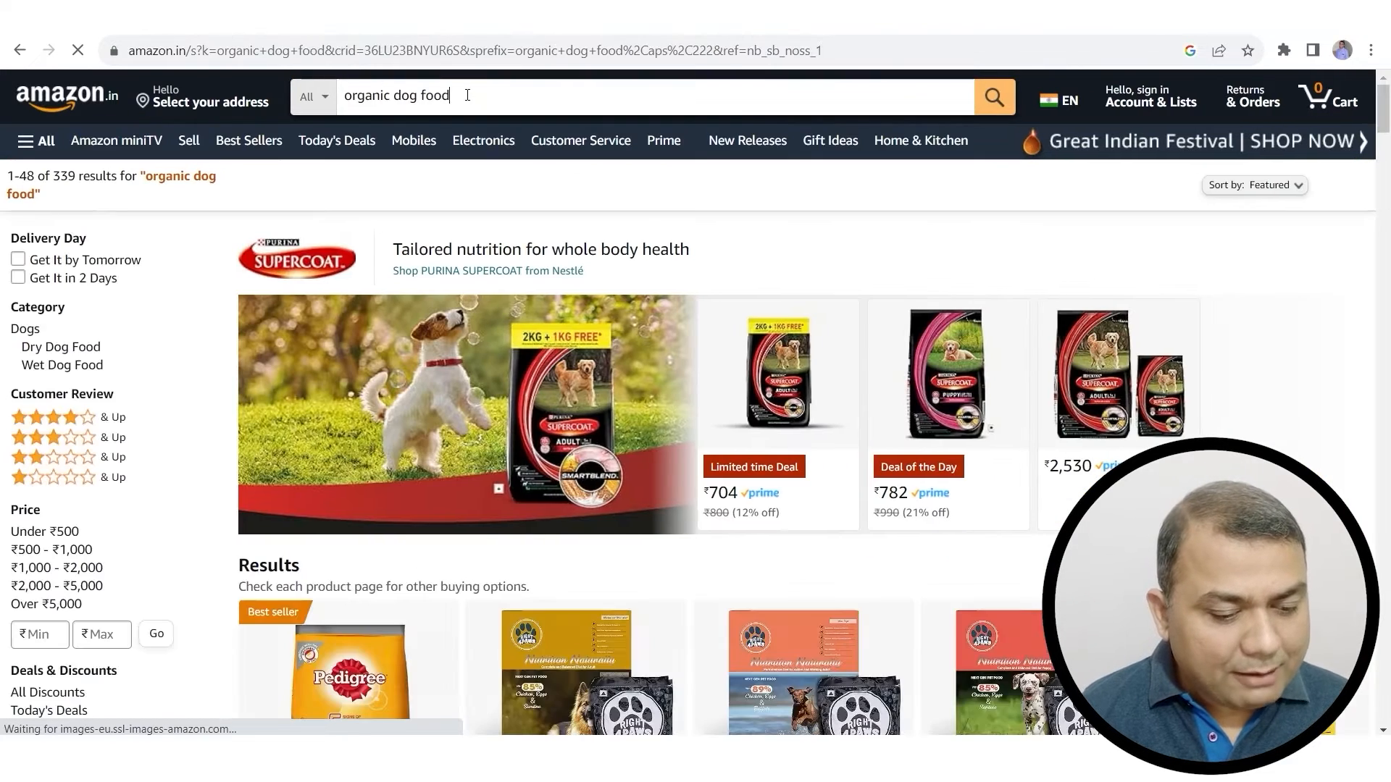
left_click(467, 95)
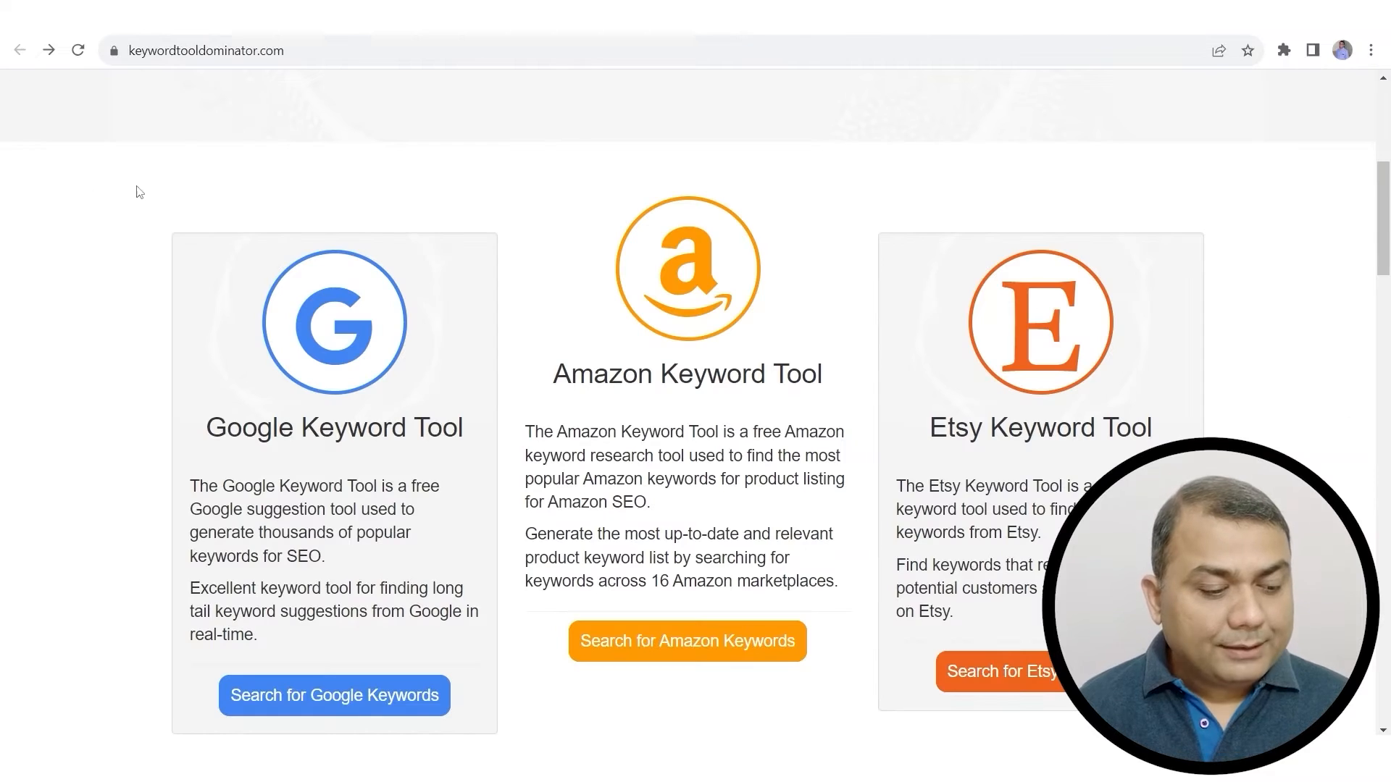
left_click(295, 56)
double_click(239, 53)
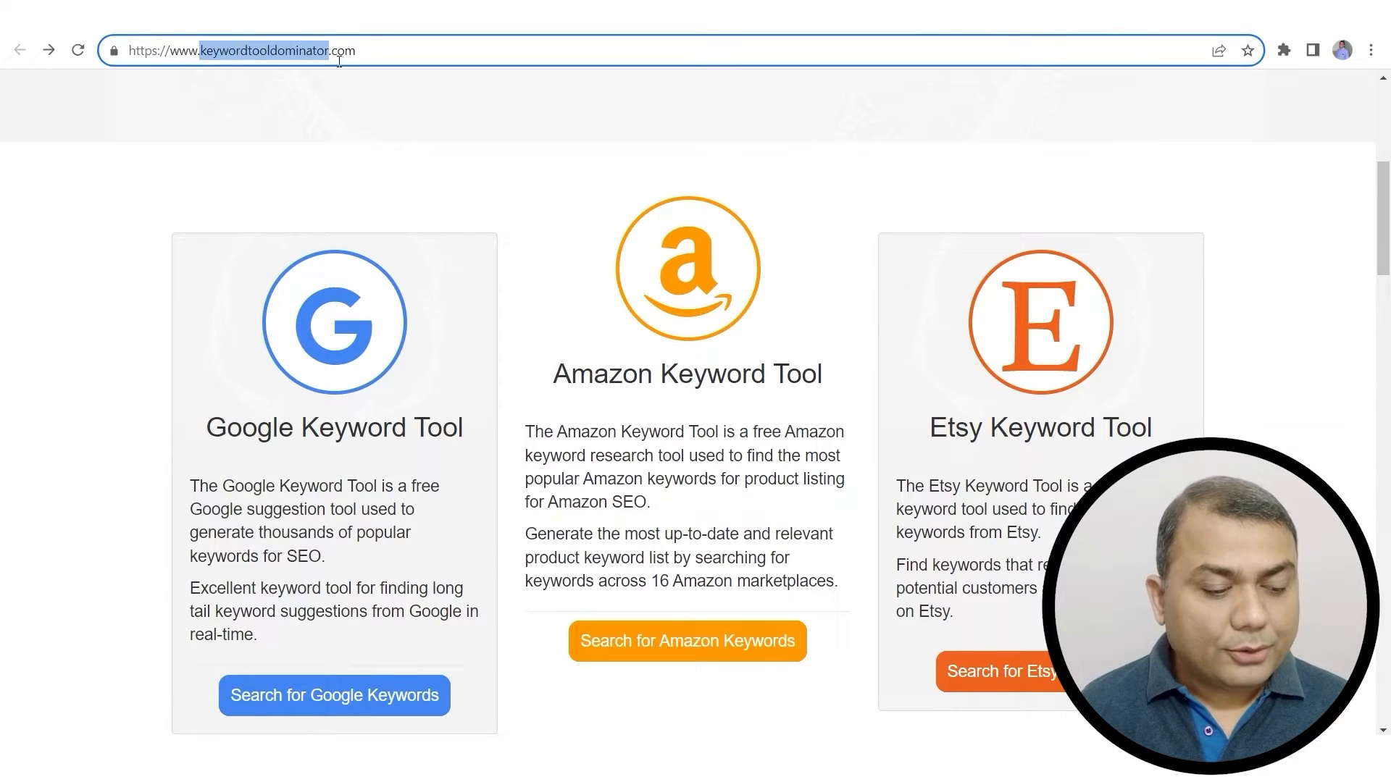
left_click_drag(372, 51, 96, 36)
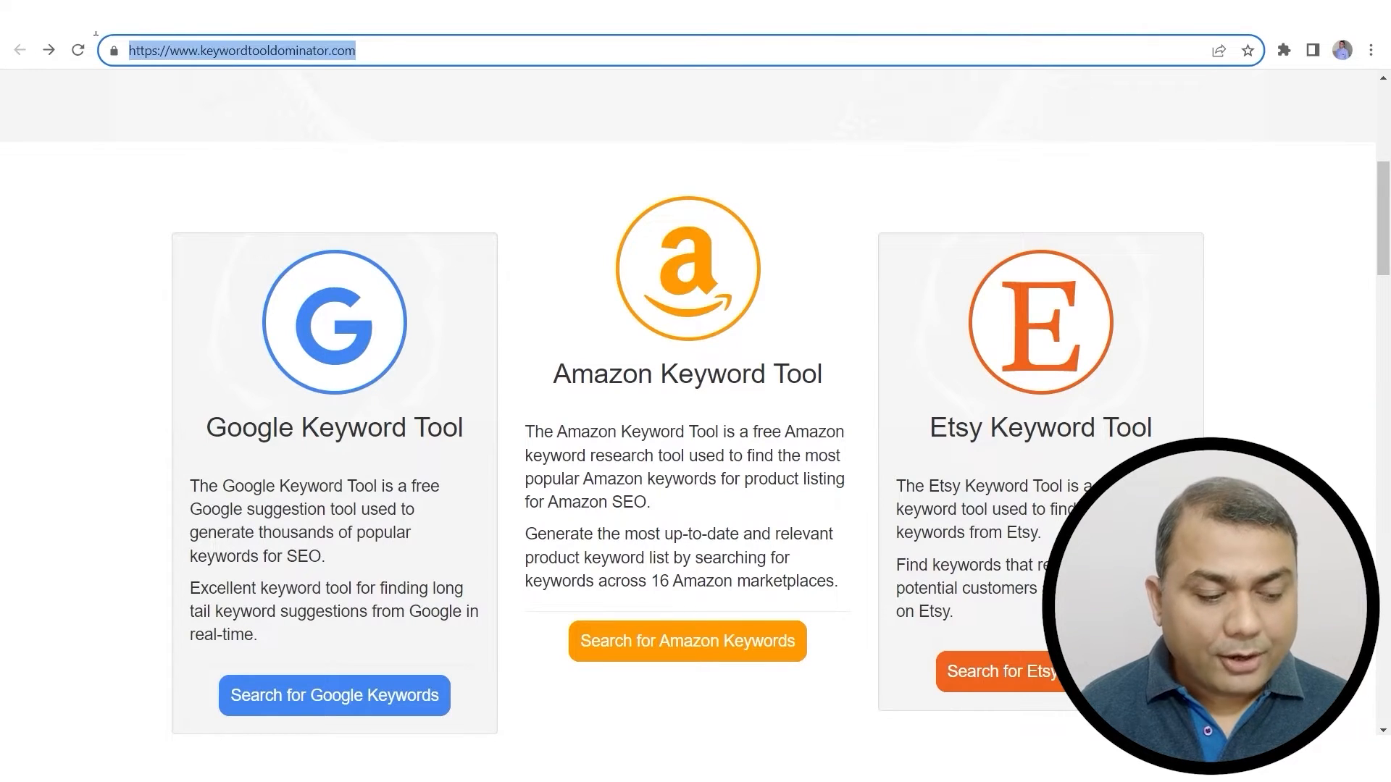
left_click(459, 98)
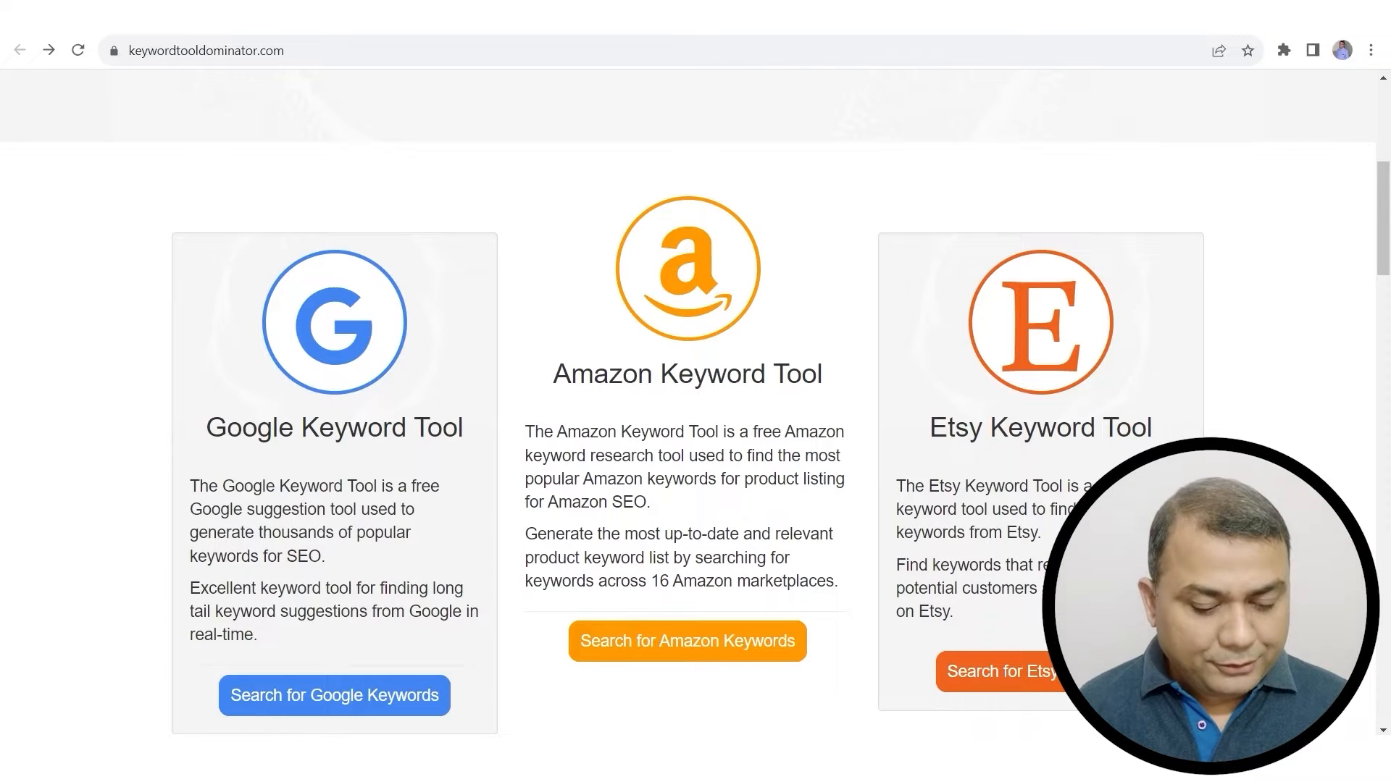
Step: In the Amazon Keyword Tool, paste 'organic dog food' copied from the Amazon tab as the keyword
left_click(729, 651)
scroll(819, 486, "down", 5)
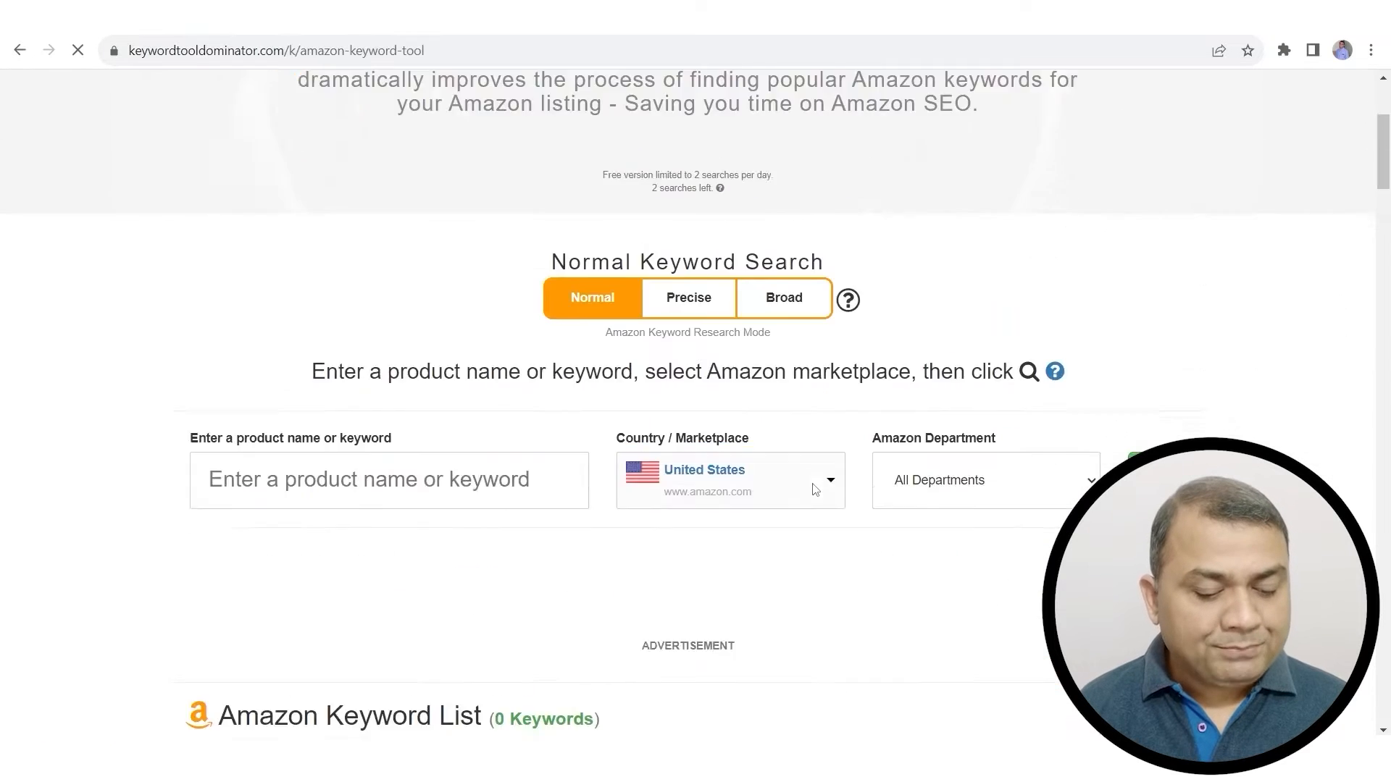
left_click(301, 300)
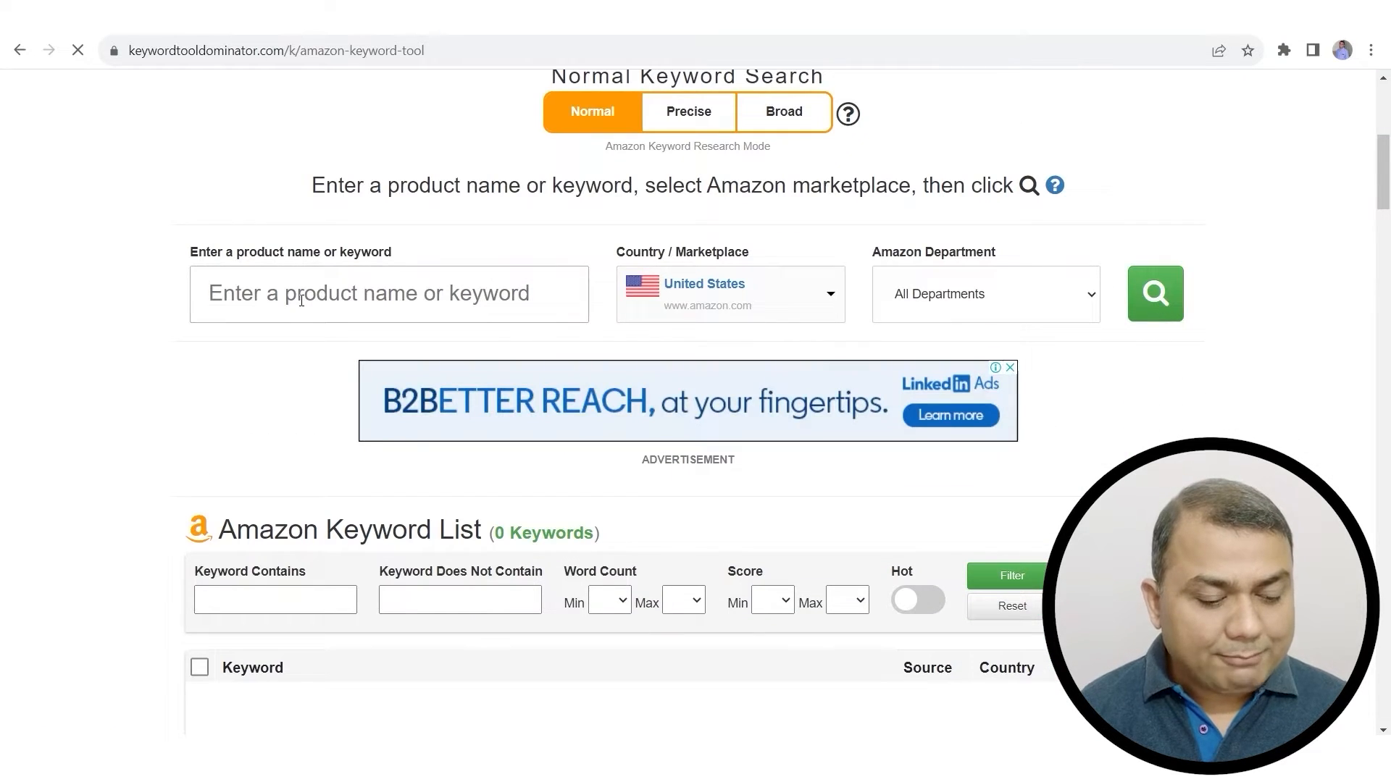
left_click(69, 21)
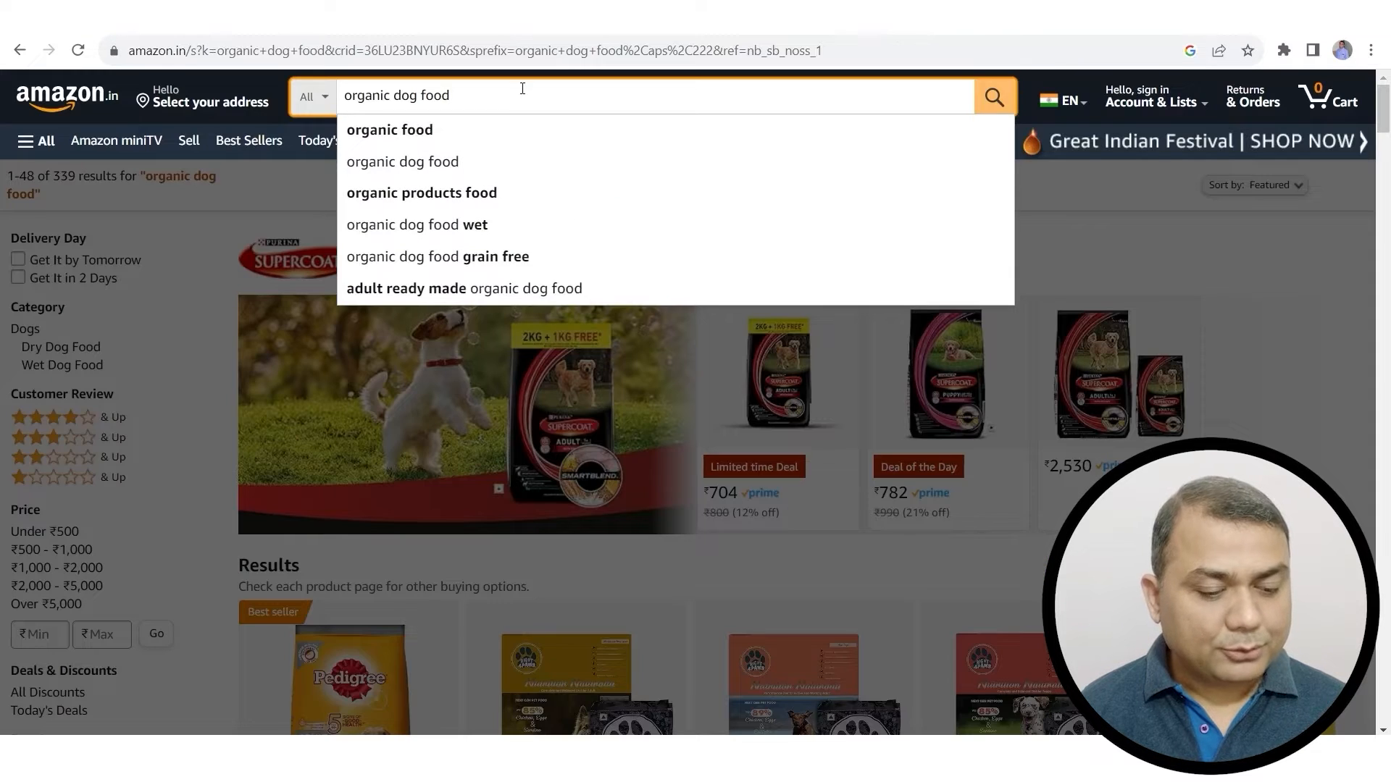
key("ctrl+a")
key("ctrl+c")
key("ctrl+Tab")
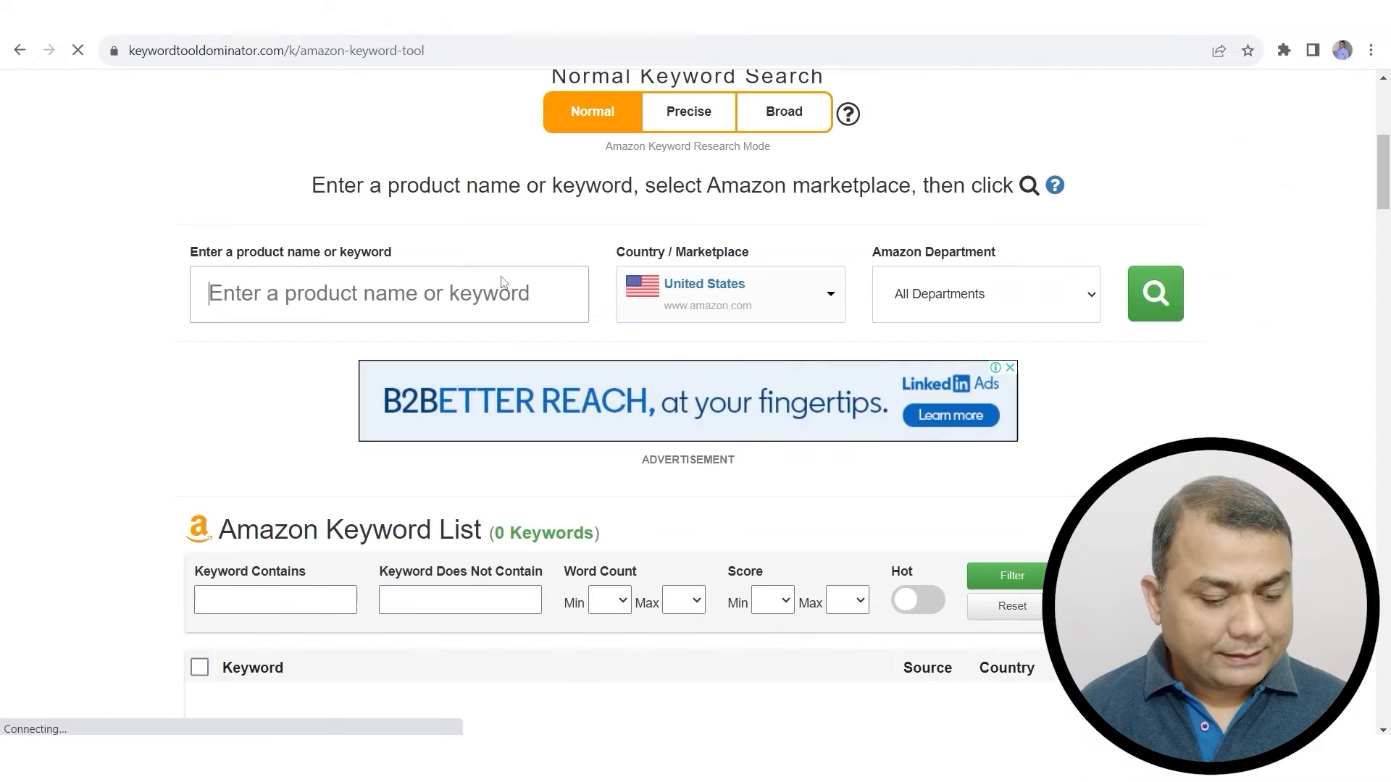
key("ctrl+v")
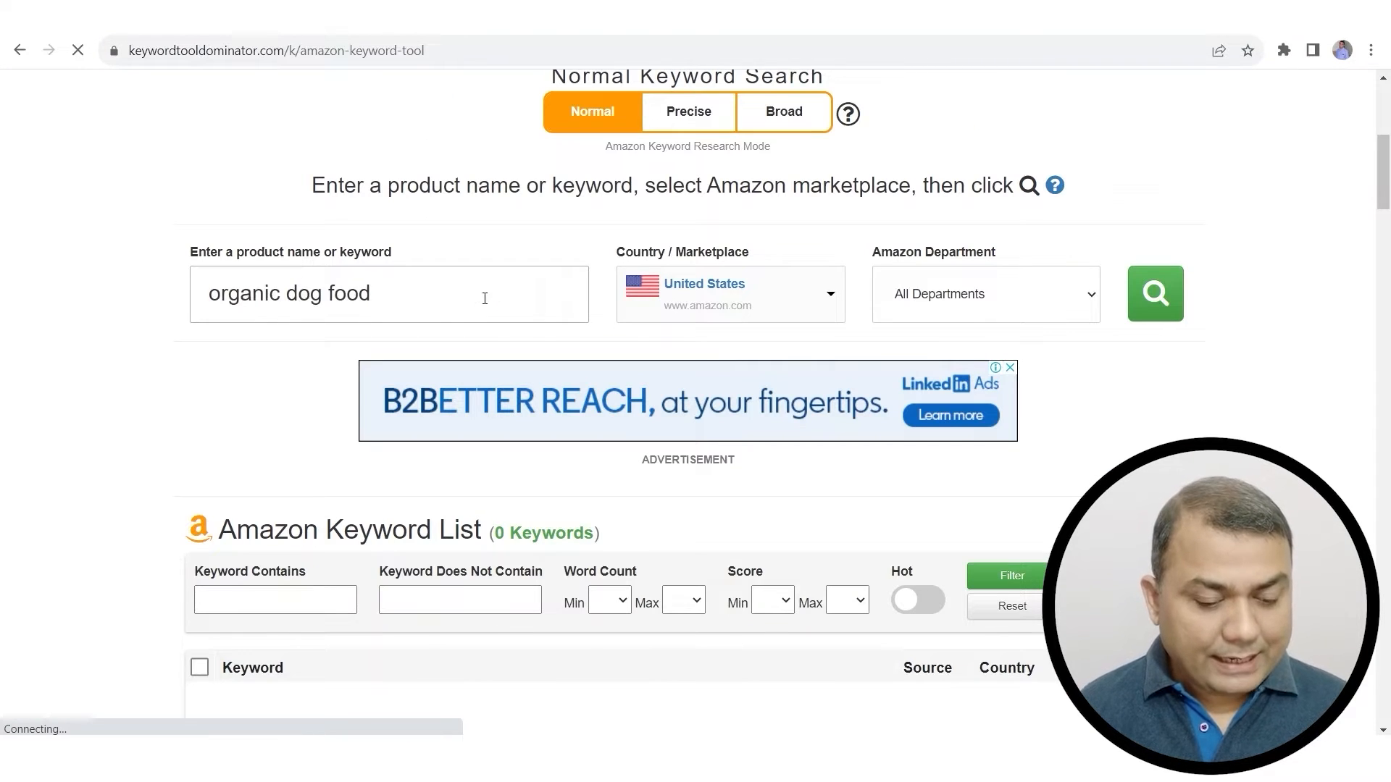
Step: Keep the United States marketplace and search, listing 81 keyword suggestions
left_click(761, 293)
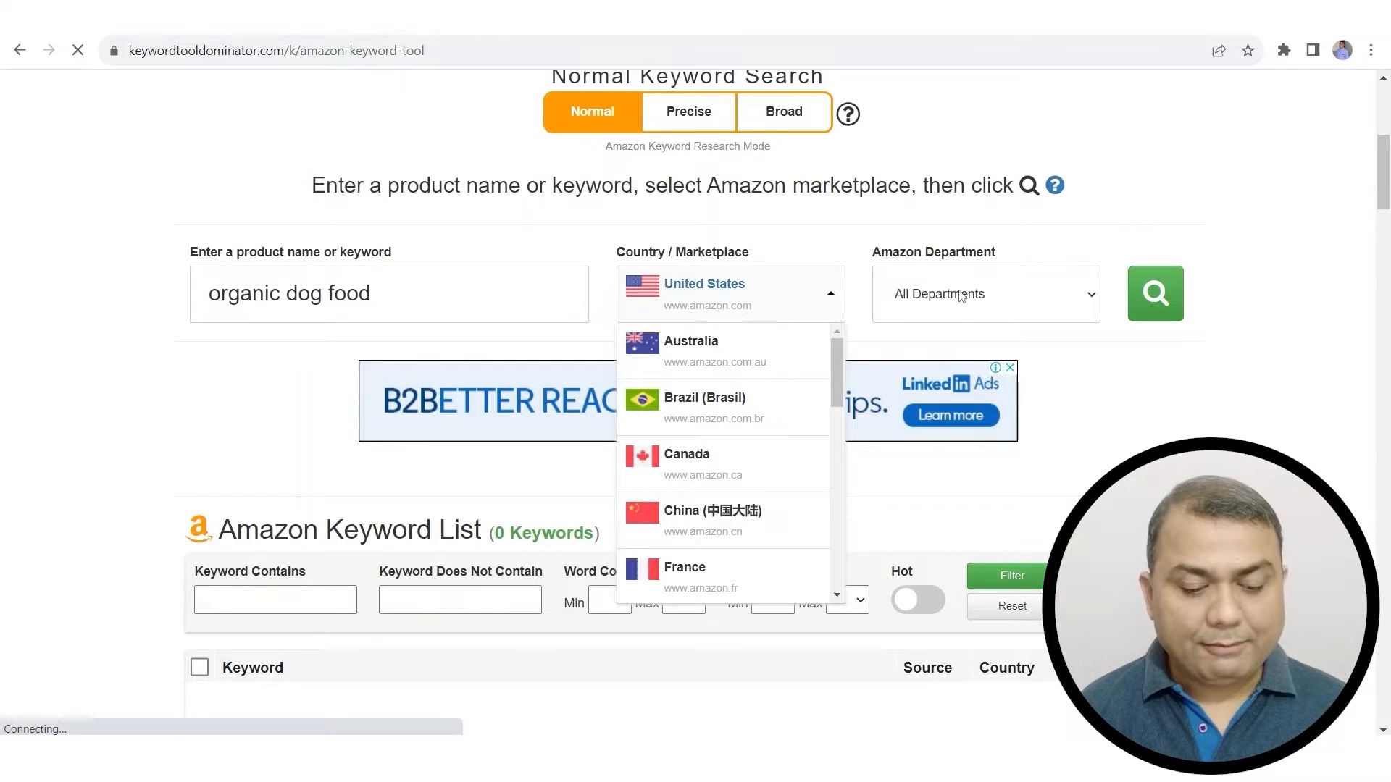
left_click(1189, 340)
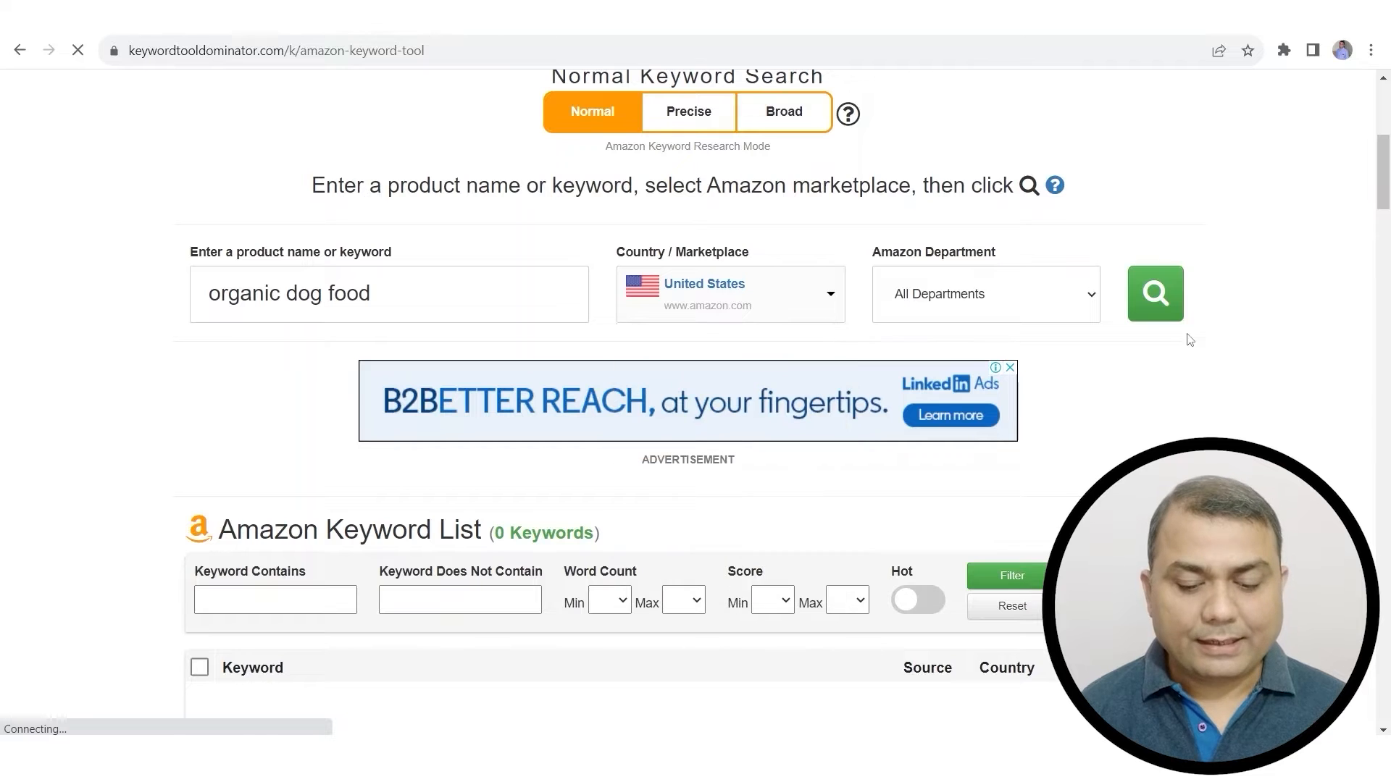
left_click(1162, 307)
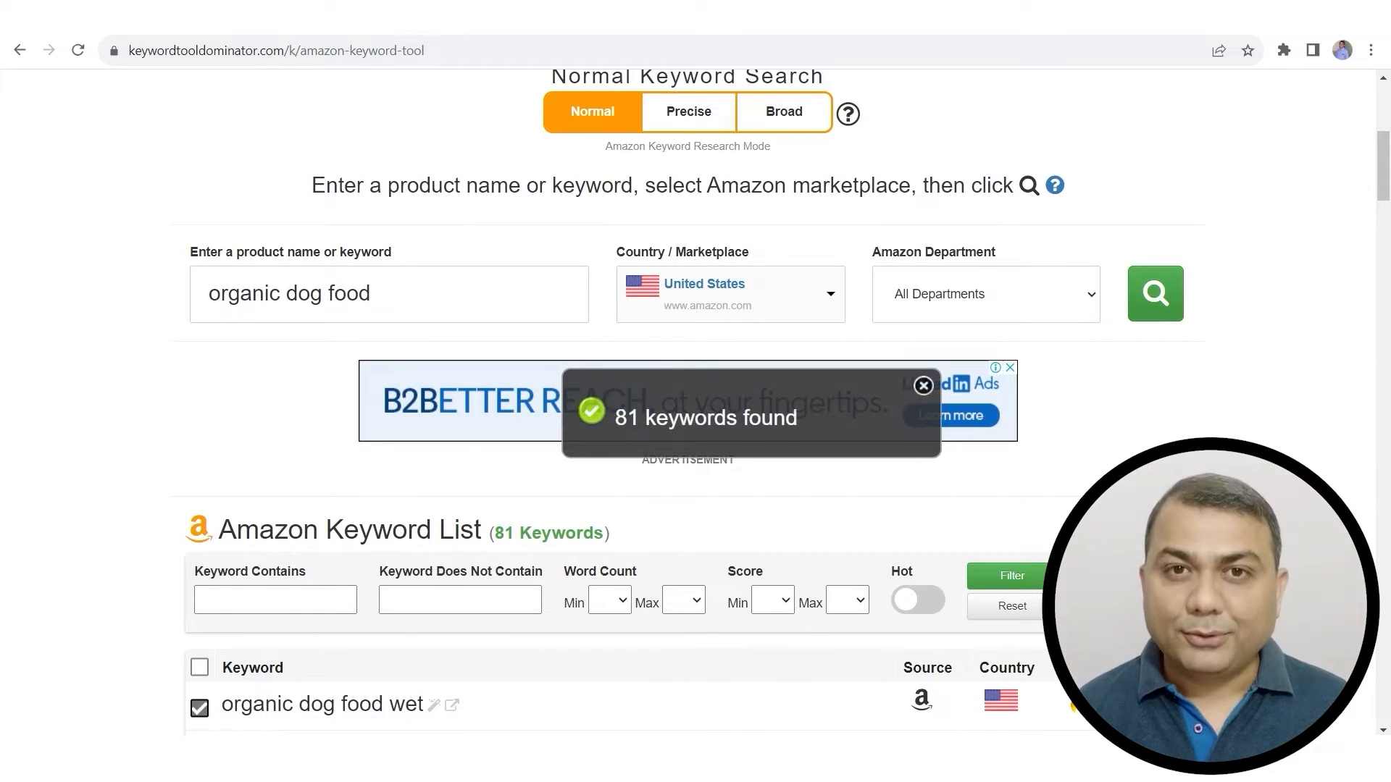
scroll(1066, 489, "down", 6)
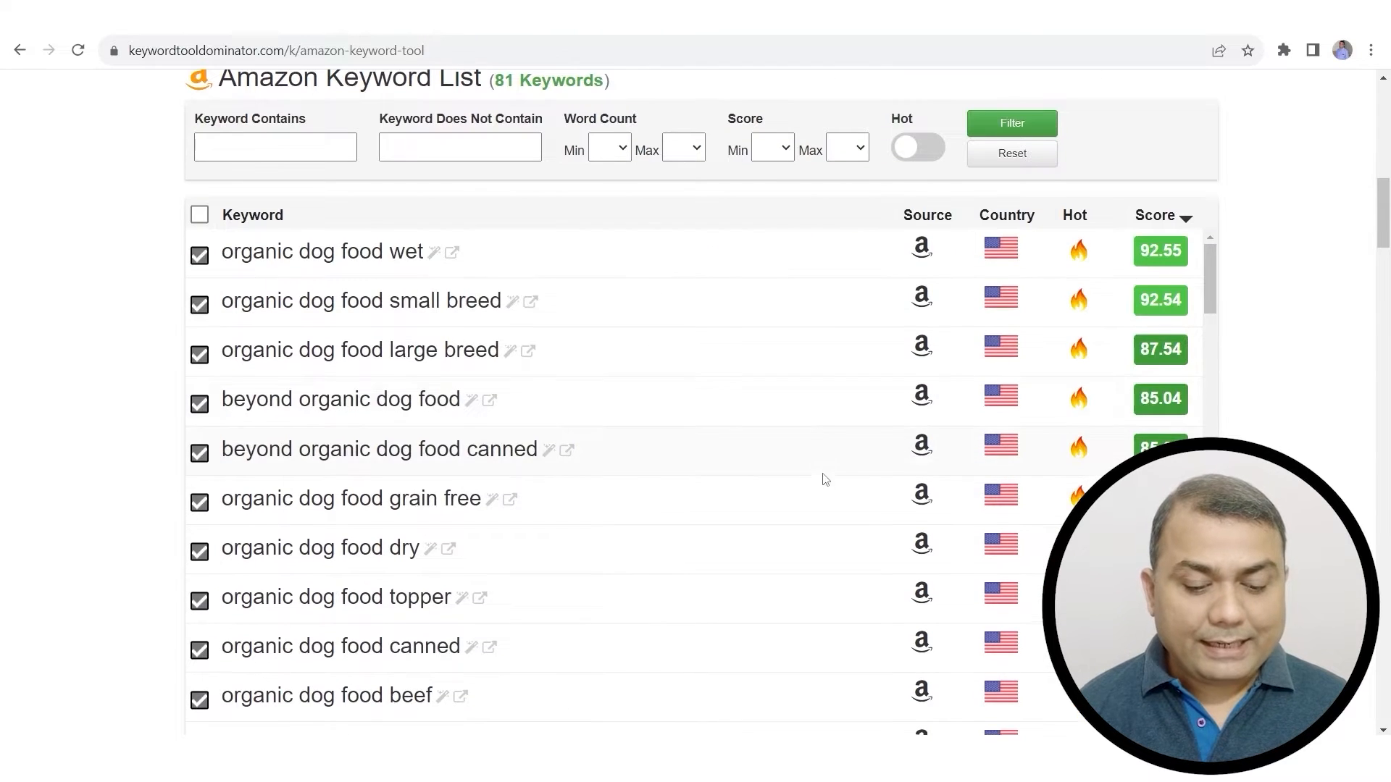
scroll(823, 478, "down", 4)
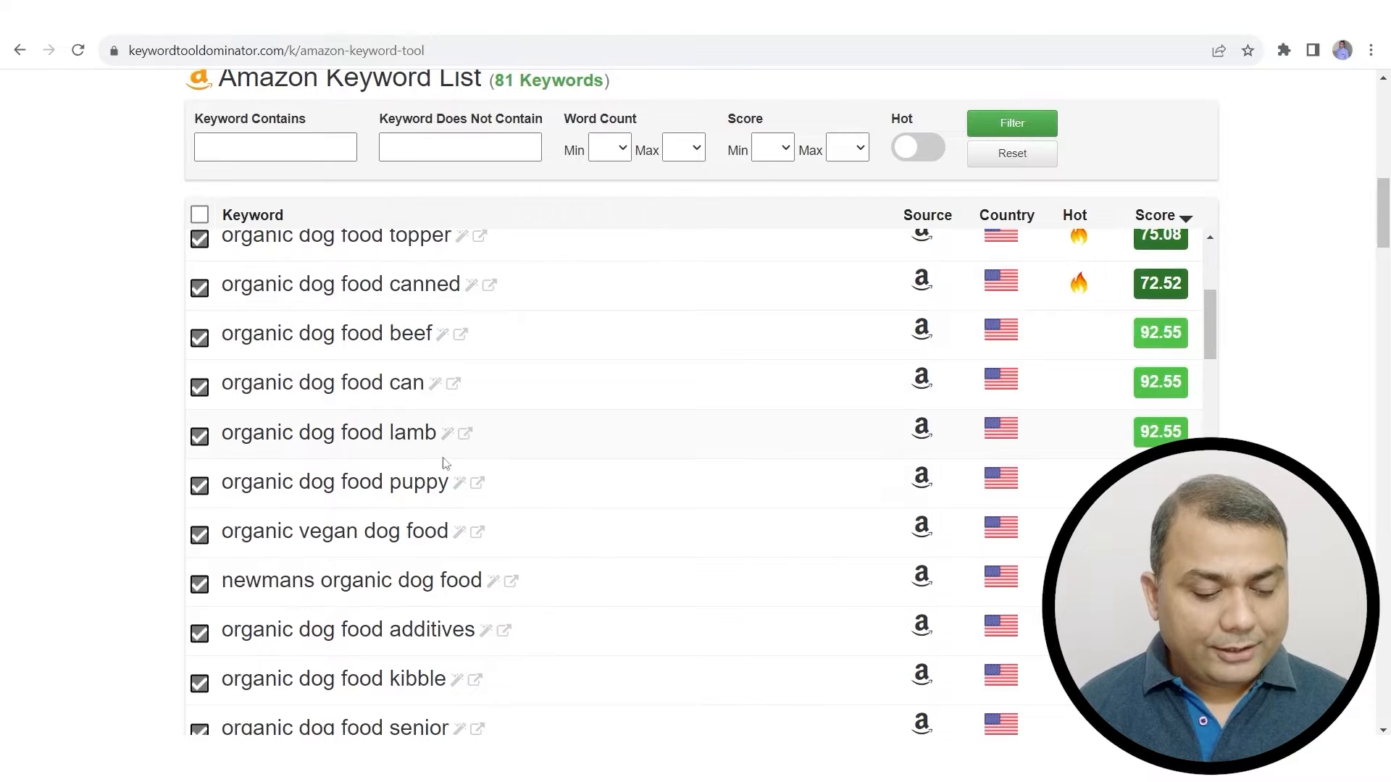
scroll(463, 460, "down", 3)
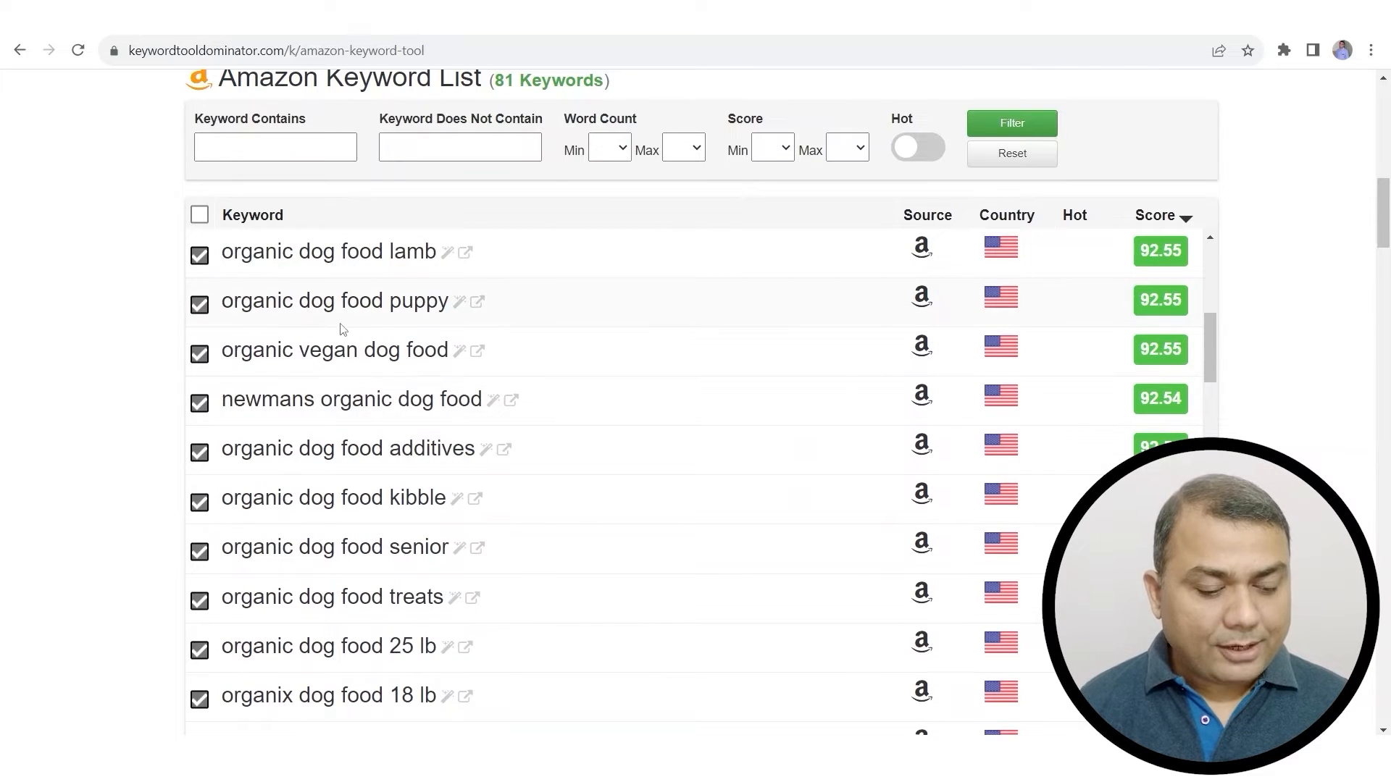
scroll(450, 341, "down", 5)
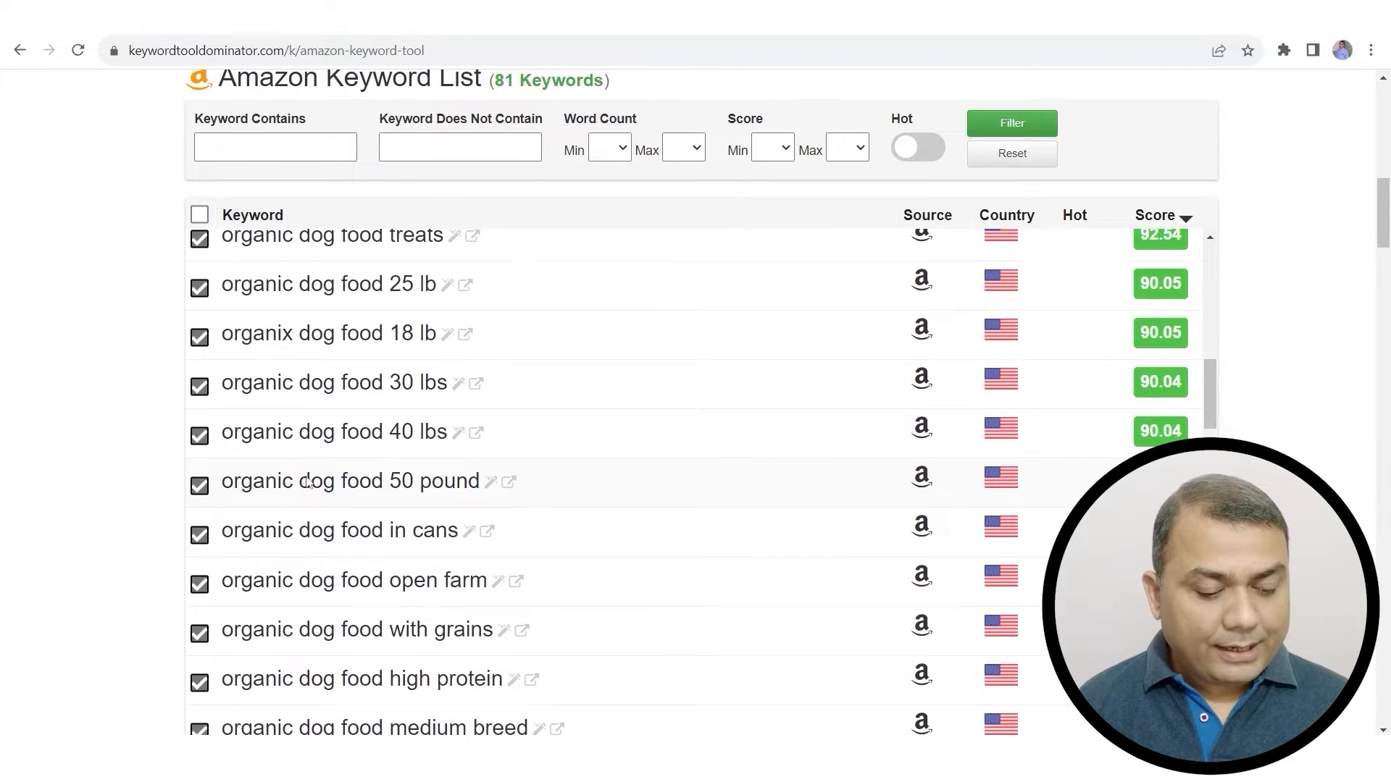
scroll(558, 516, "down", 5)
scroll(558, 516, "down", 12)
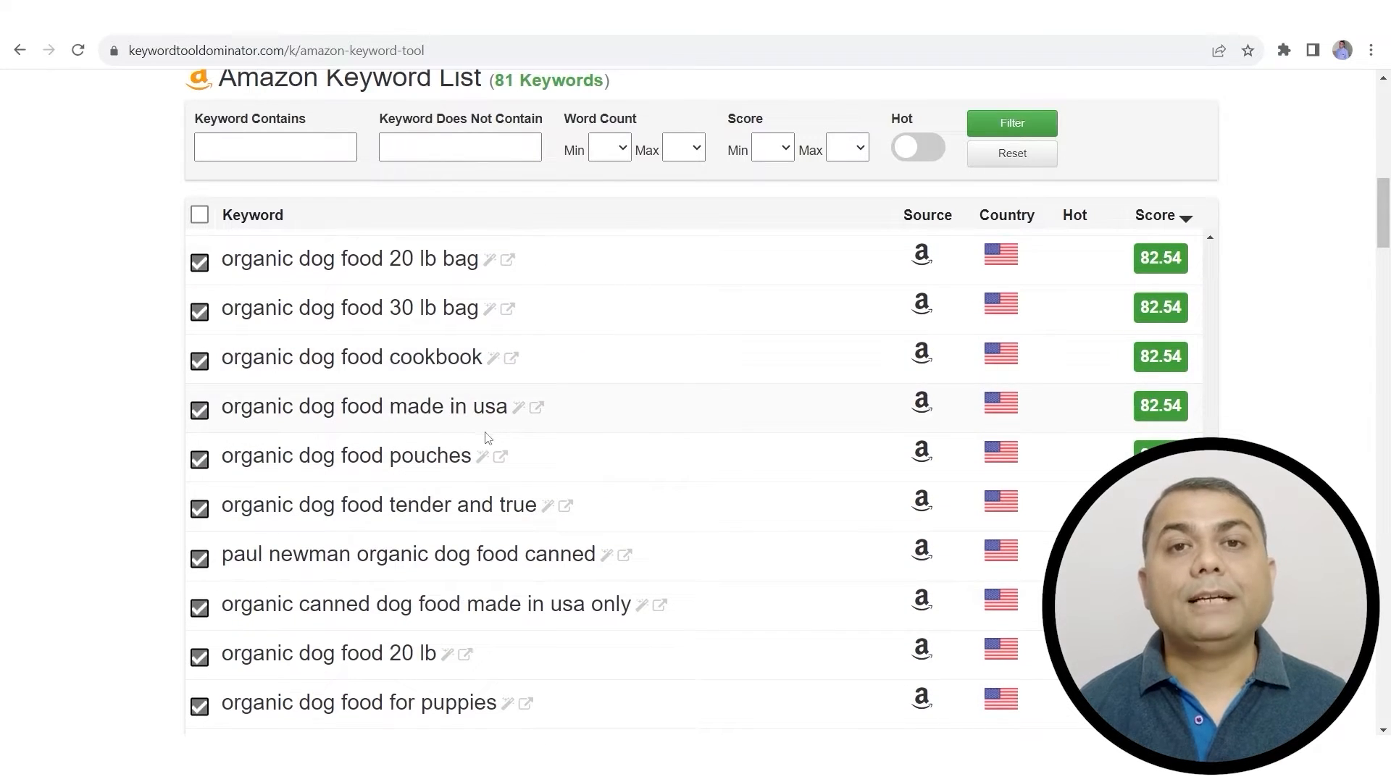
scroll(621, 506, "down", 10)
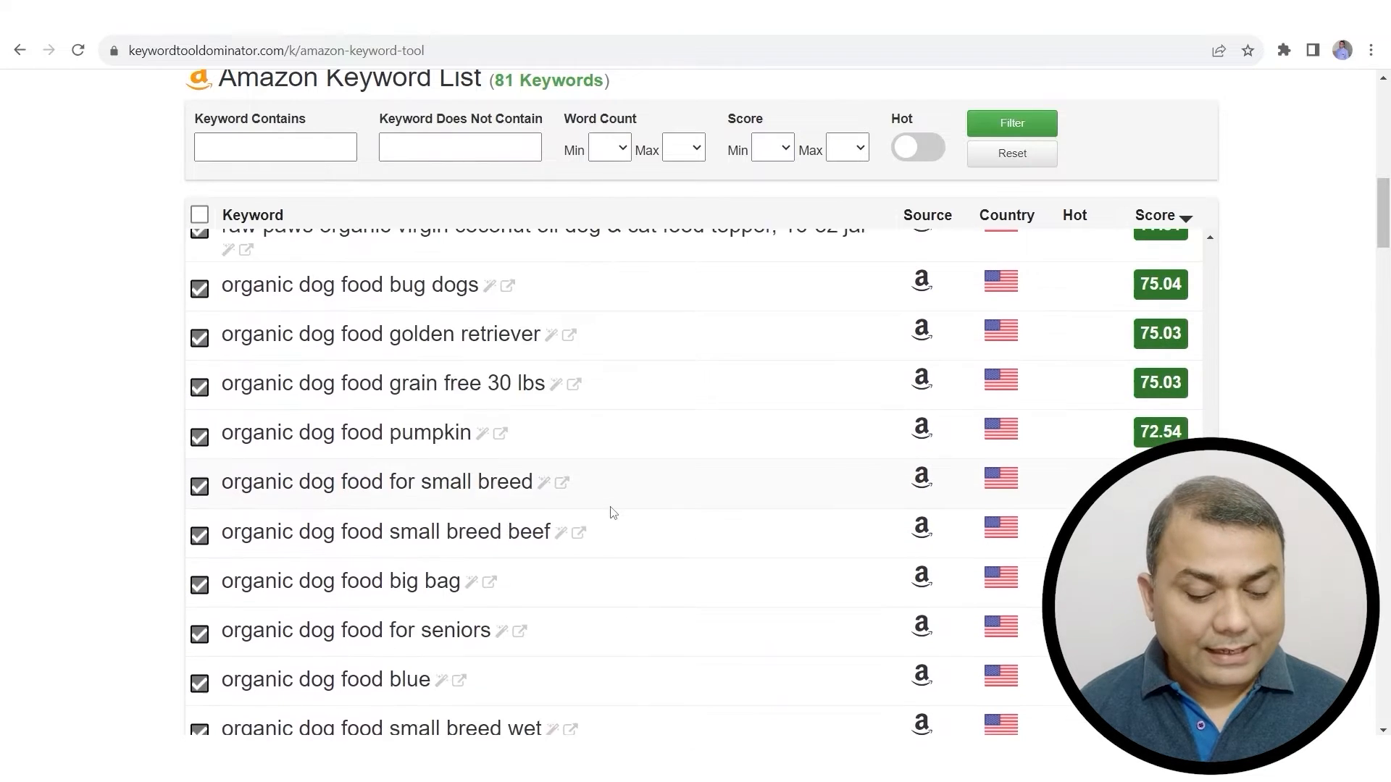
scroll(612, 512, "down", 7)
scroll(608, 512, "up", 15)
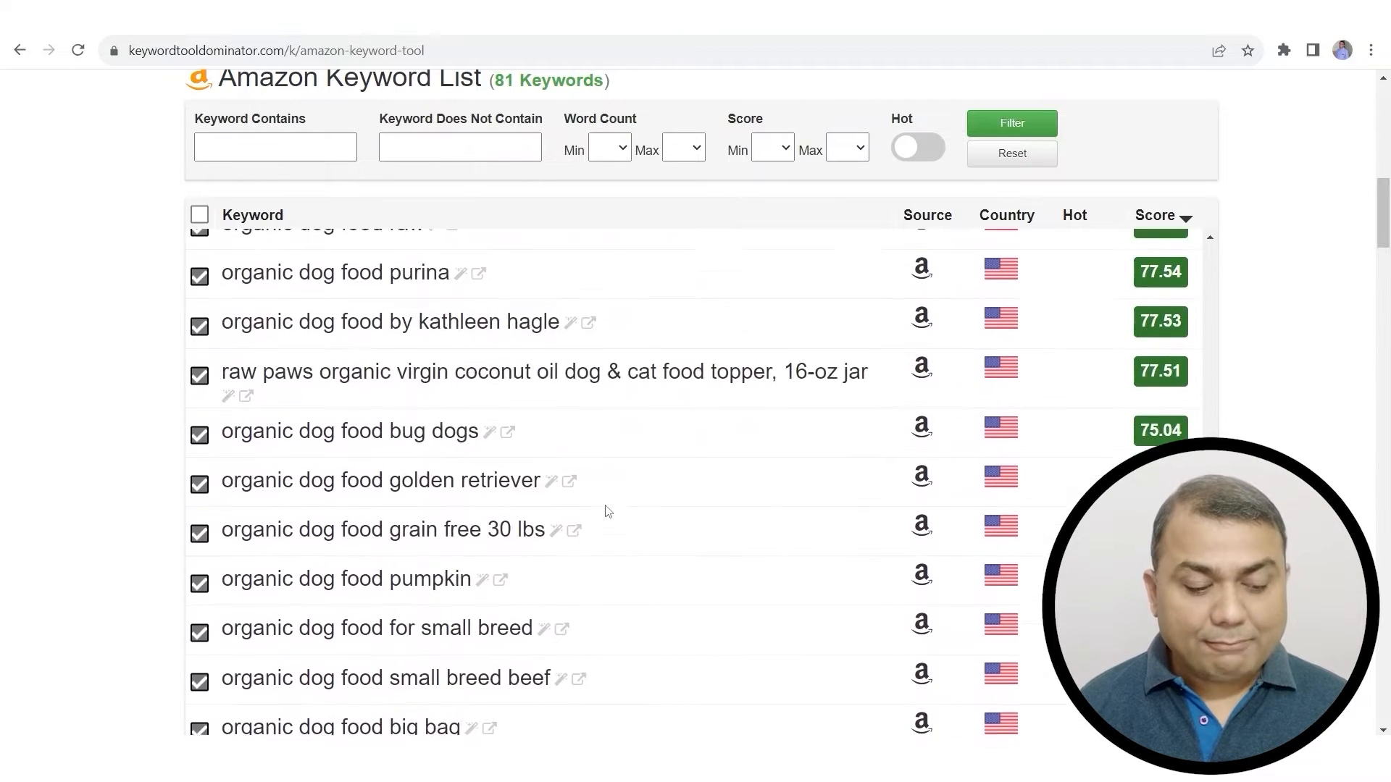
Step: Type 'sofa set' into the Amazon search box and select it
left_click(109, 16)
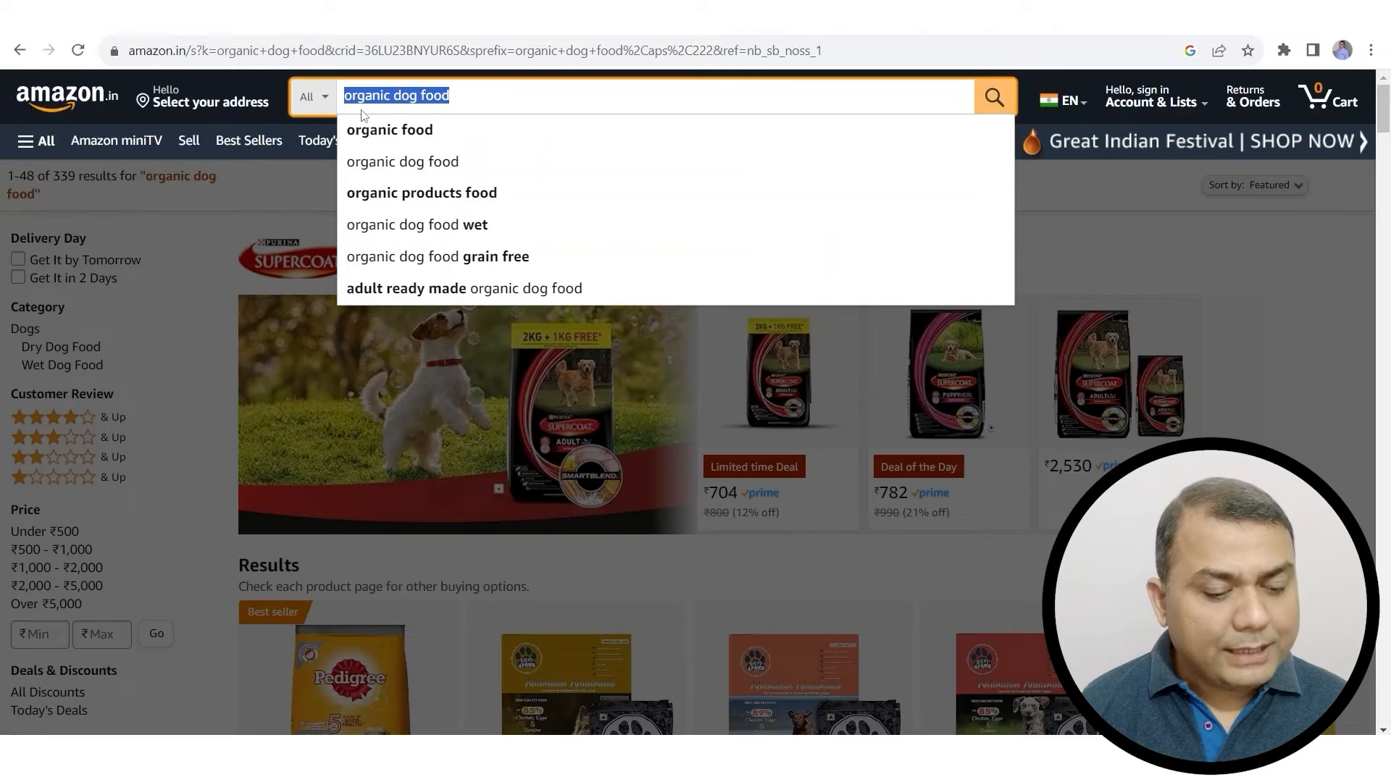
type("sofa set")
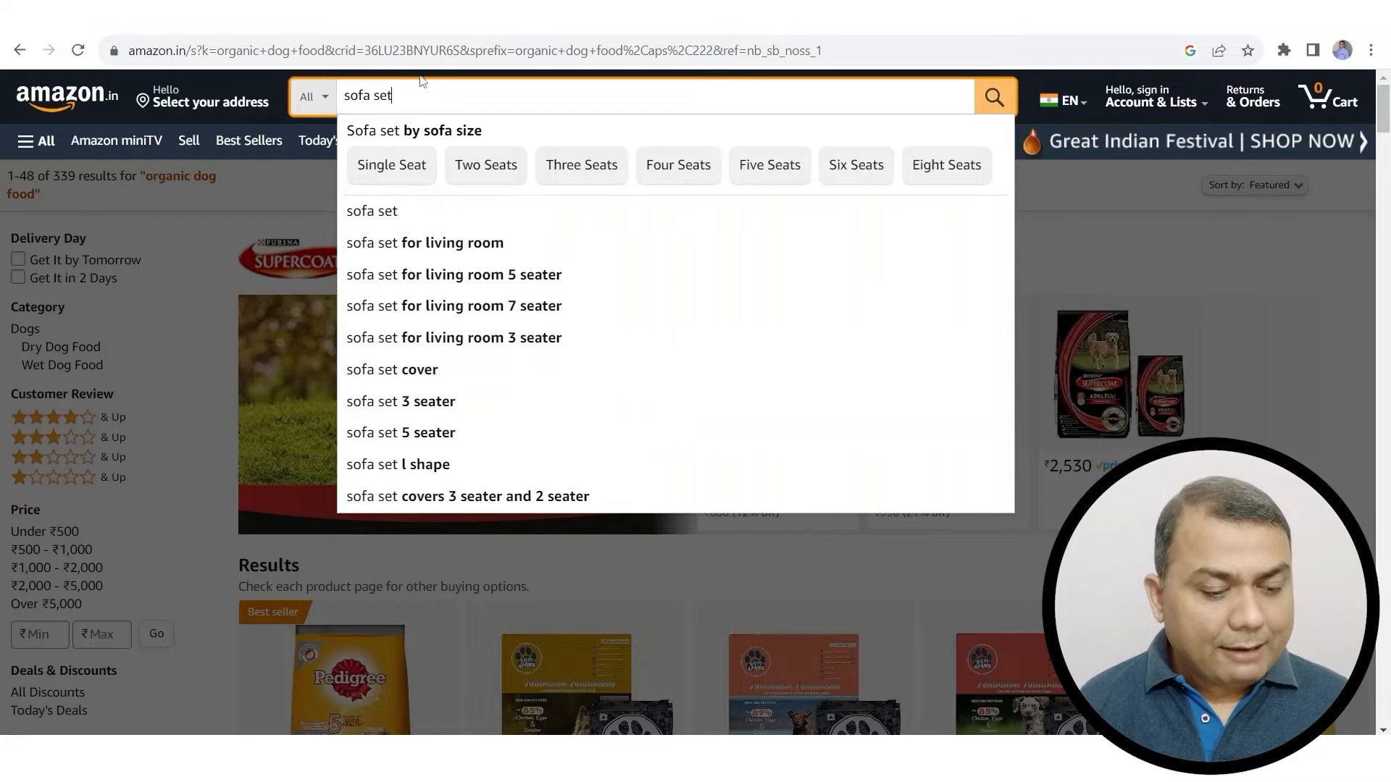
triple_click(410, 97)
key("ctrl+c")
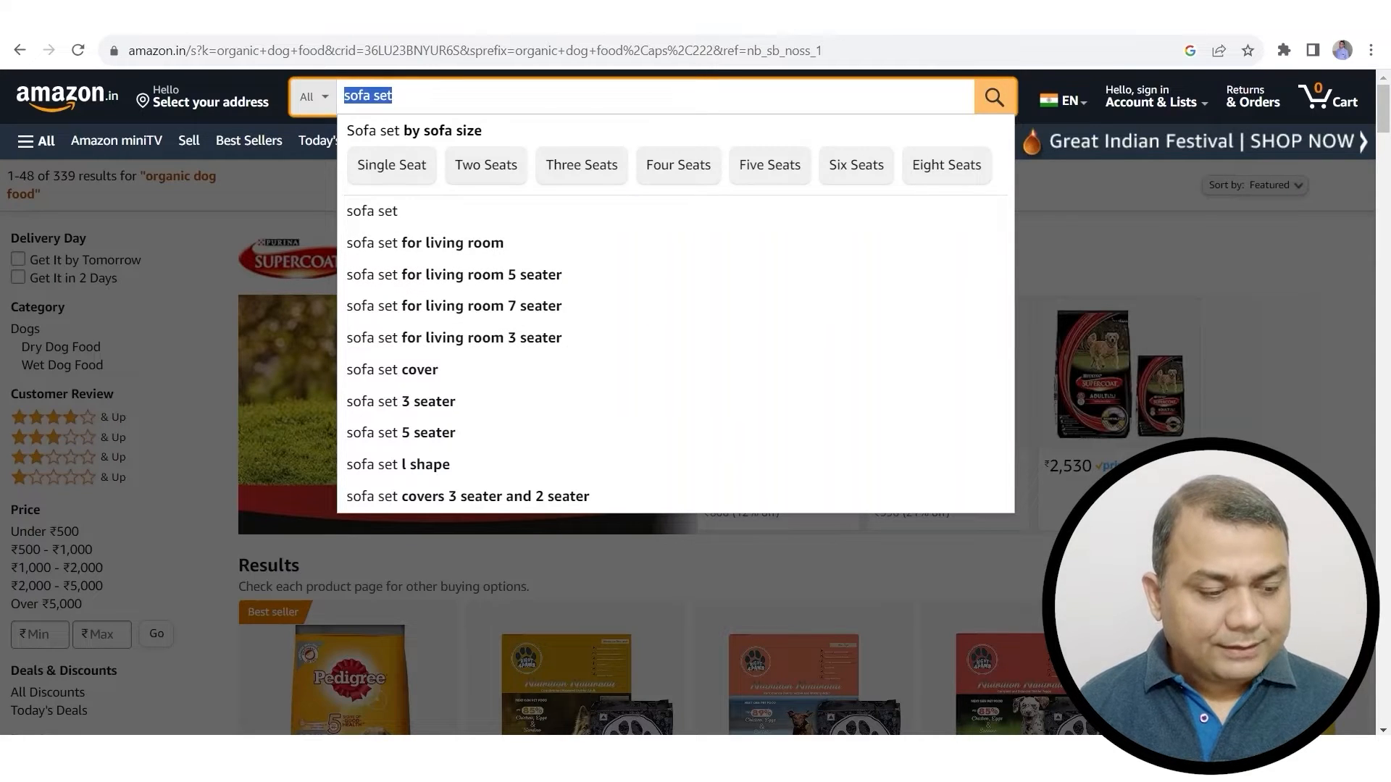
Step: Replace the 'organic dog food' keyword in the Amazon Keyword Tool with 'sofa set'
left_click(120, 18)
scroll(638, 334, "up", 7)
scroll(652, 354, "down", 1)
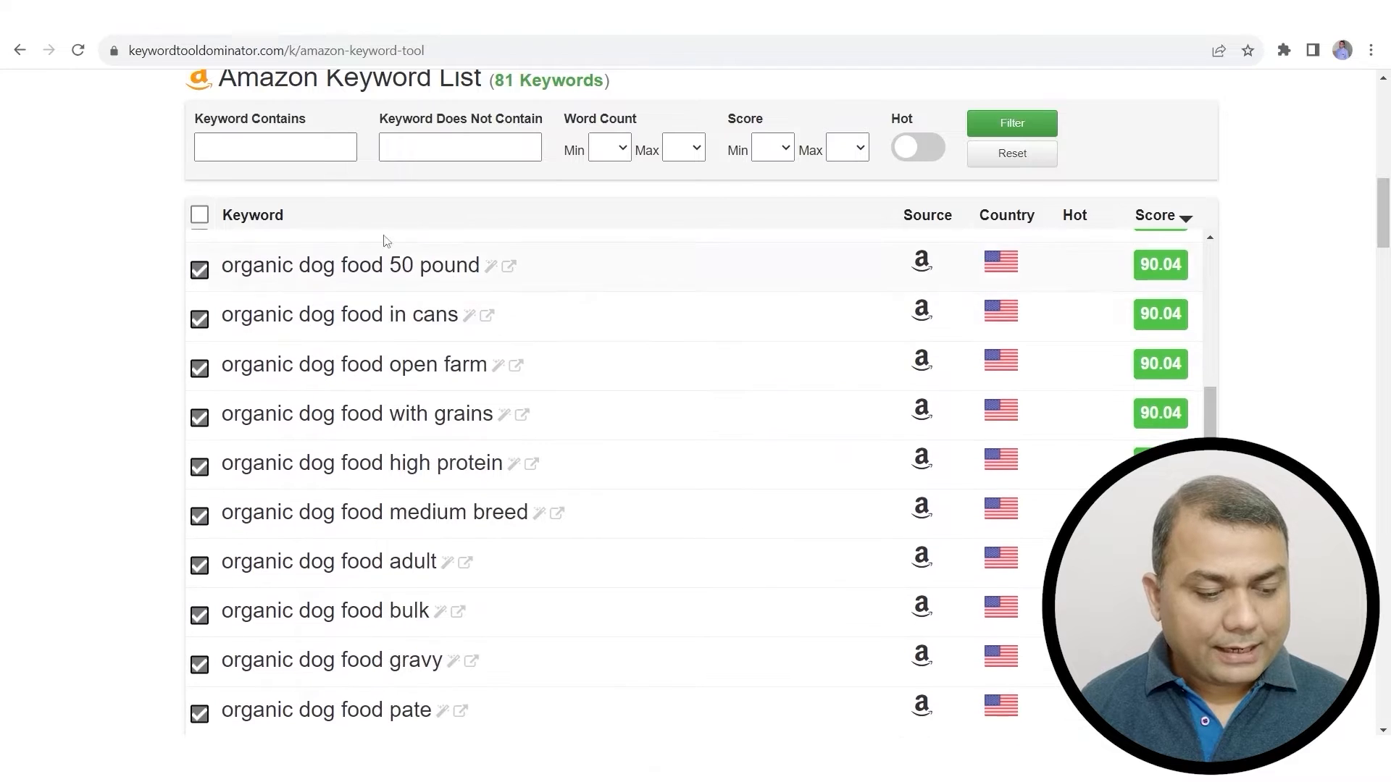
scroll(258, 132, "up", 10)
scroll(1290, 224, "down", 5)
key("ctrl+a")
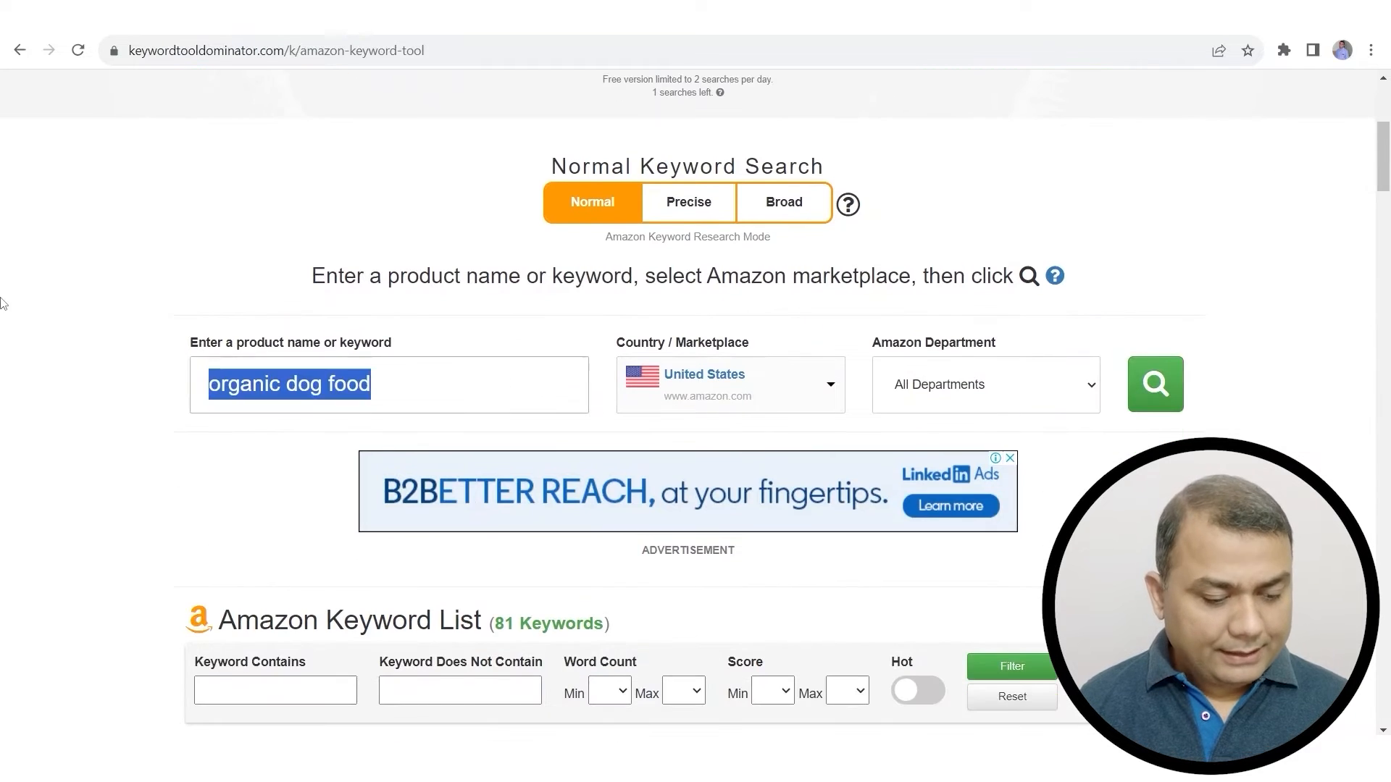
key("ctrl+v")
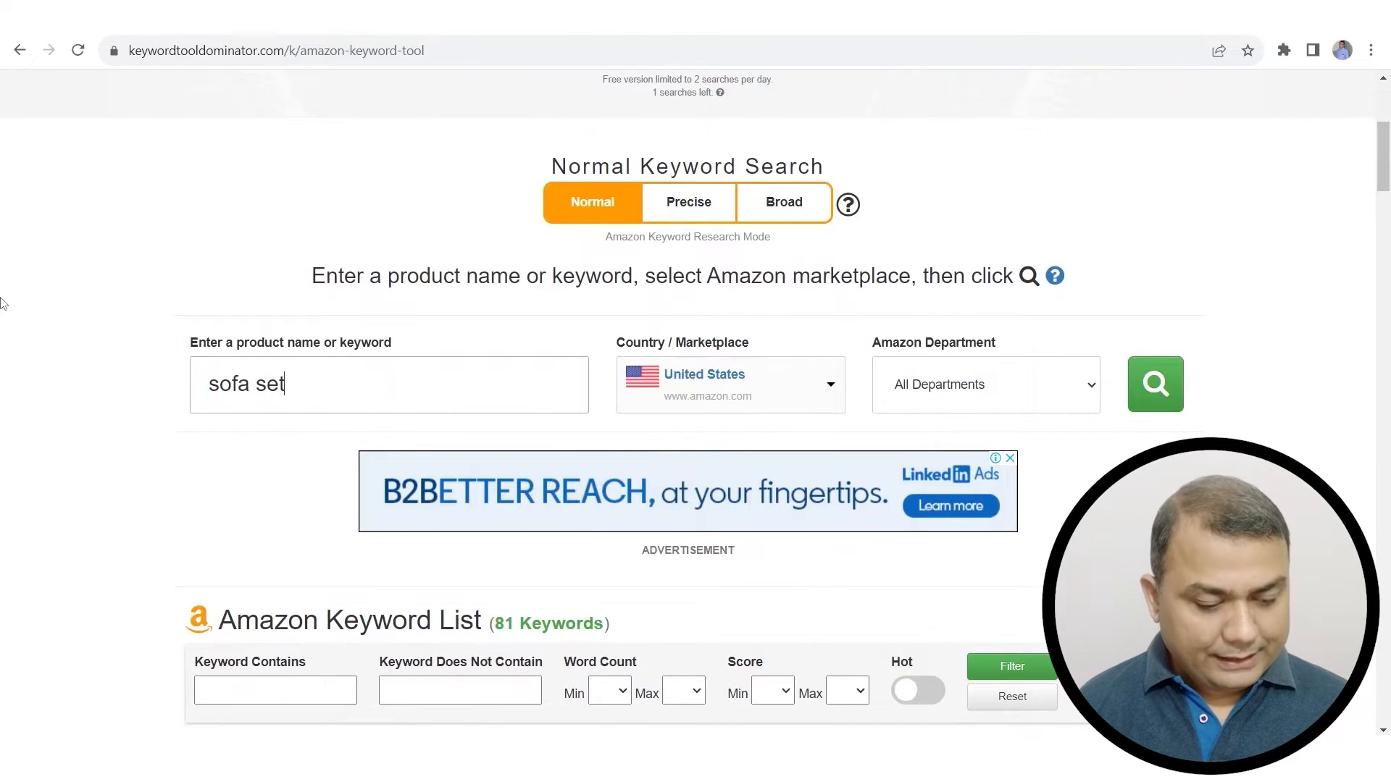
Step: Search 'sofa set' suggestions, adding 157 to reach 238 keywords, and review the list
left_click(1154, 385)
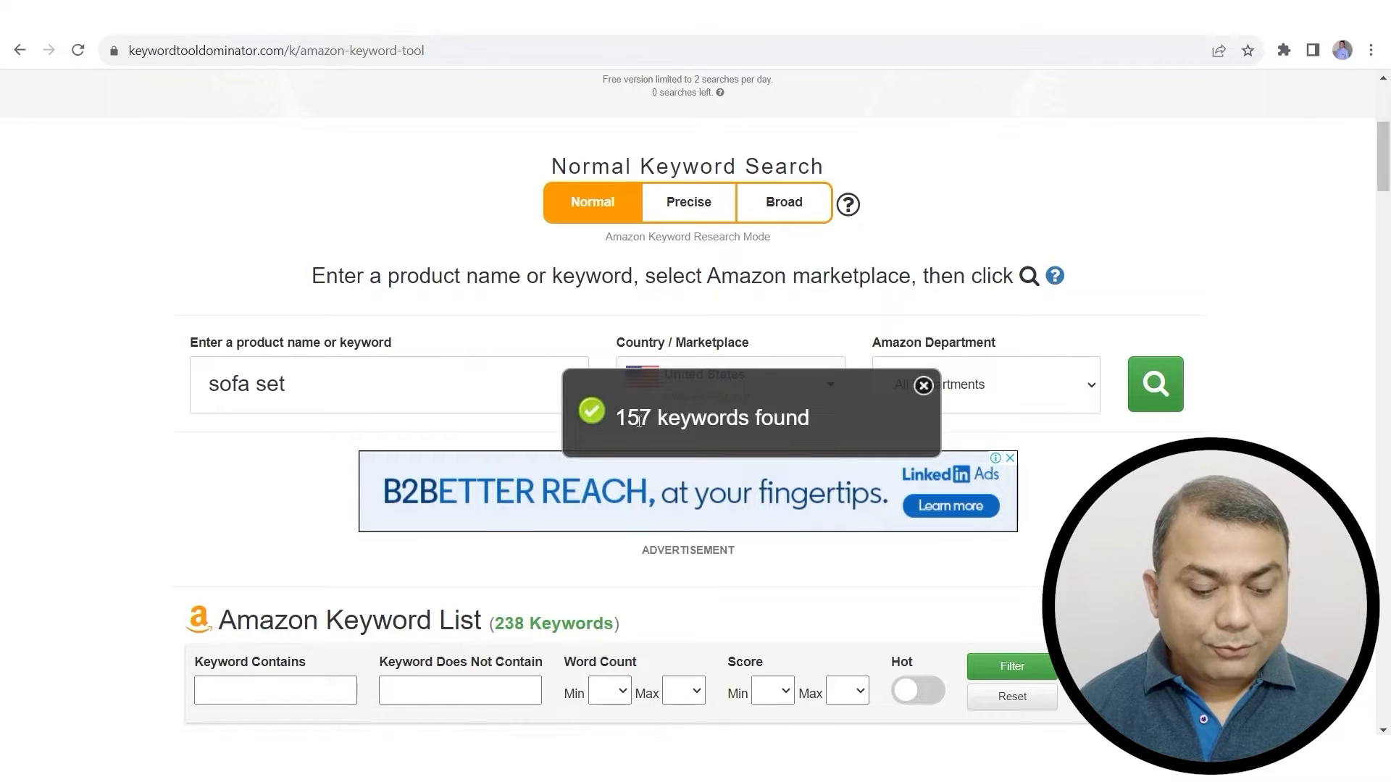
scroll(797, 477, "down", 2)
scroll(798, 478, "down", 3)
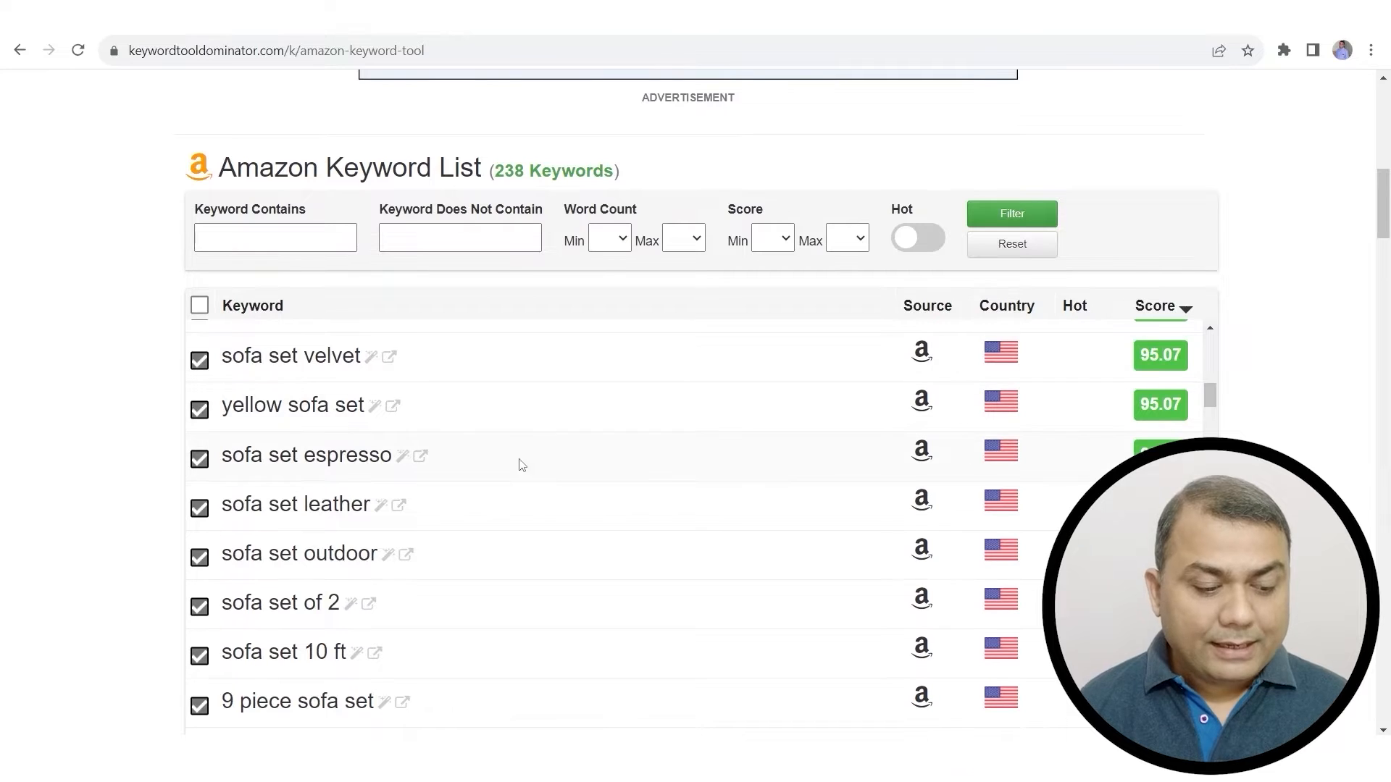
scroll(508, 460, "down", 1)
scroll(634, 486, "down", 10)
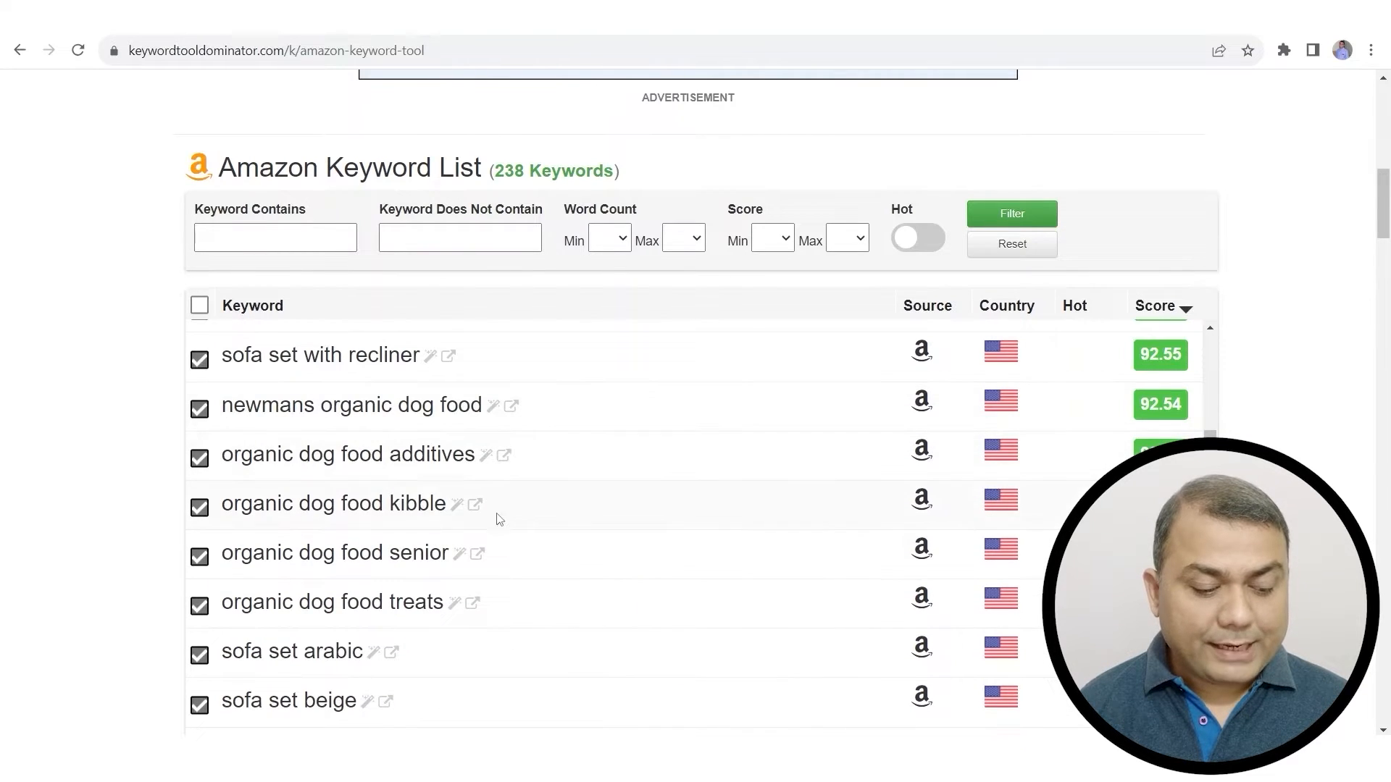
scroll(536, 532, "down", 1)
scroll(531, 528, "down", 3)
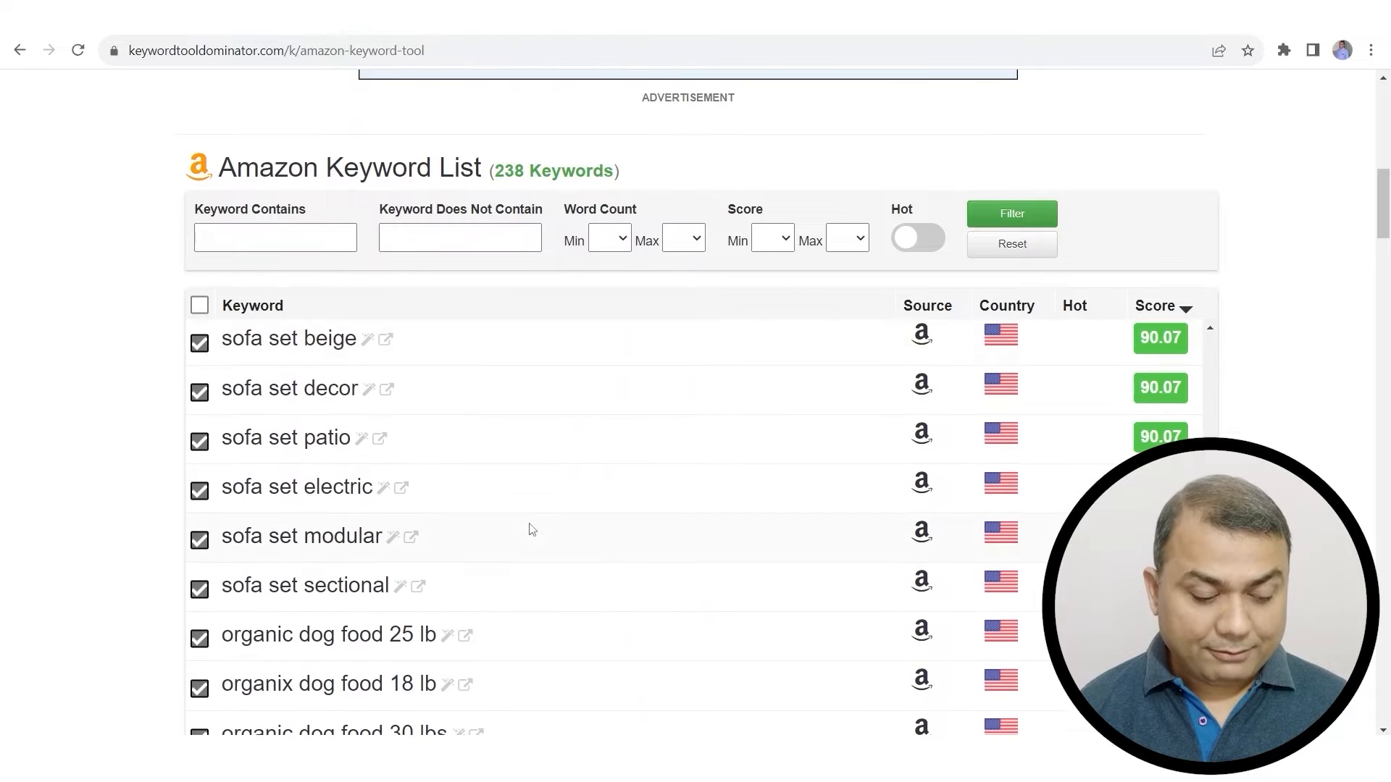
scroll(428, 550, "down", 2)
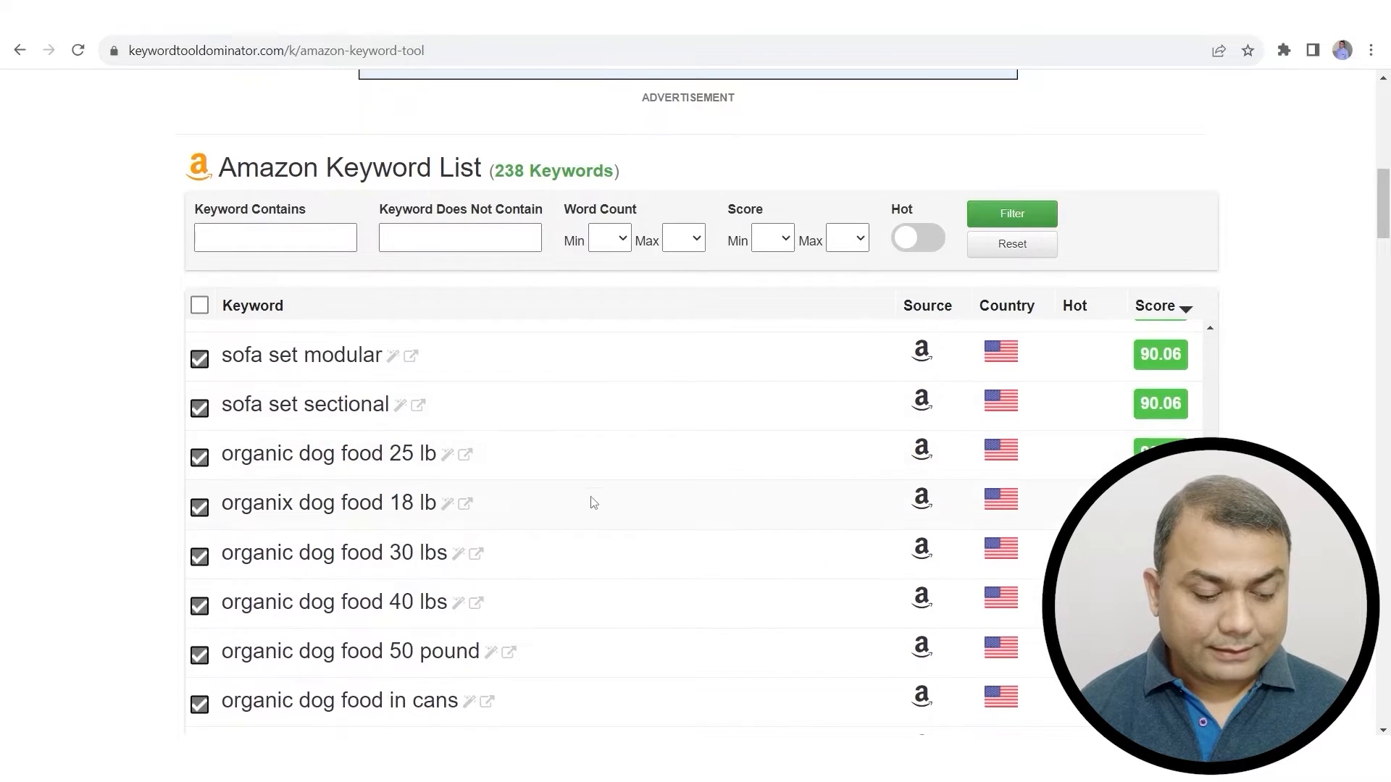
scroll(591, 500, "down", 3)
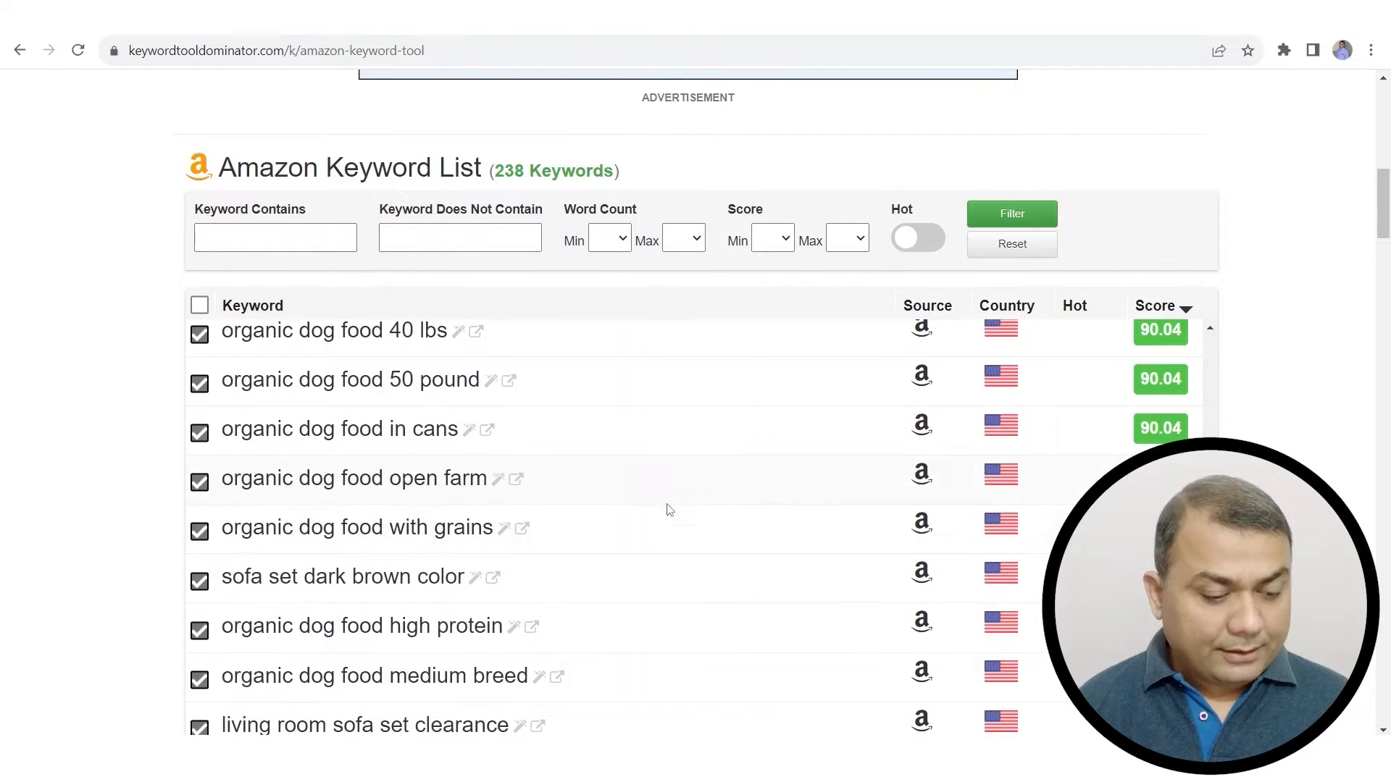
scroll(670, 506, "up", 12)
scroll(678, 471, "up", 8)
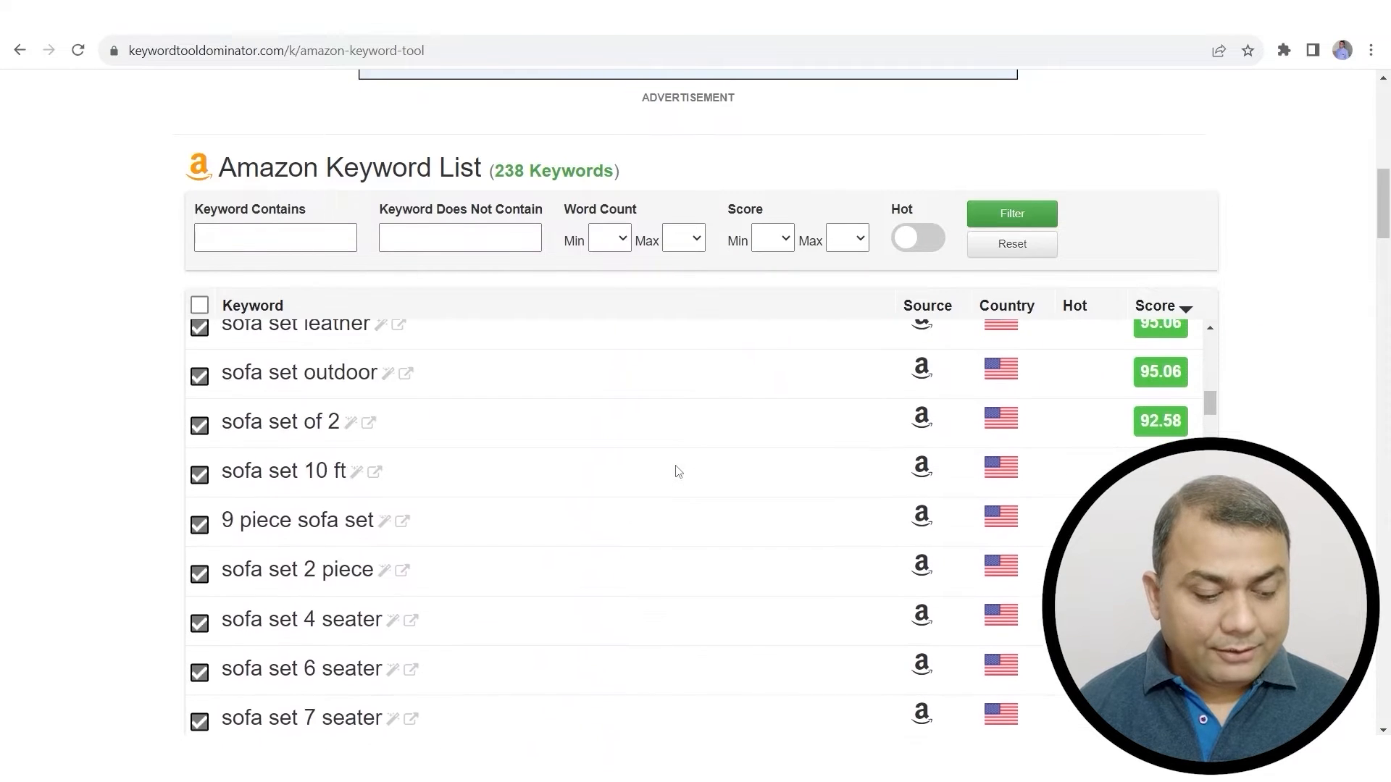
scroll(672, 470, "down", 10)
scroll(670, 472, "up", 8)
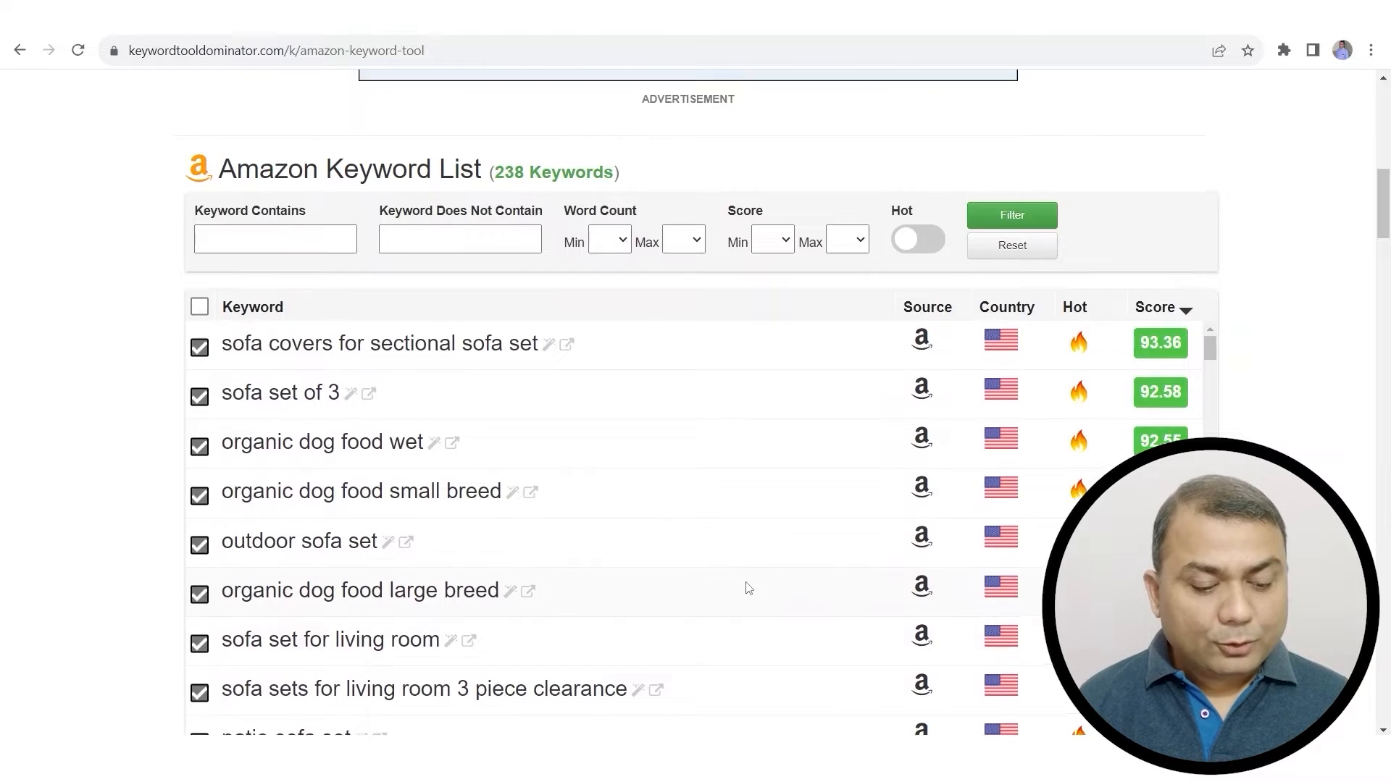
scroll(746, 584, "up", 11)
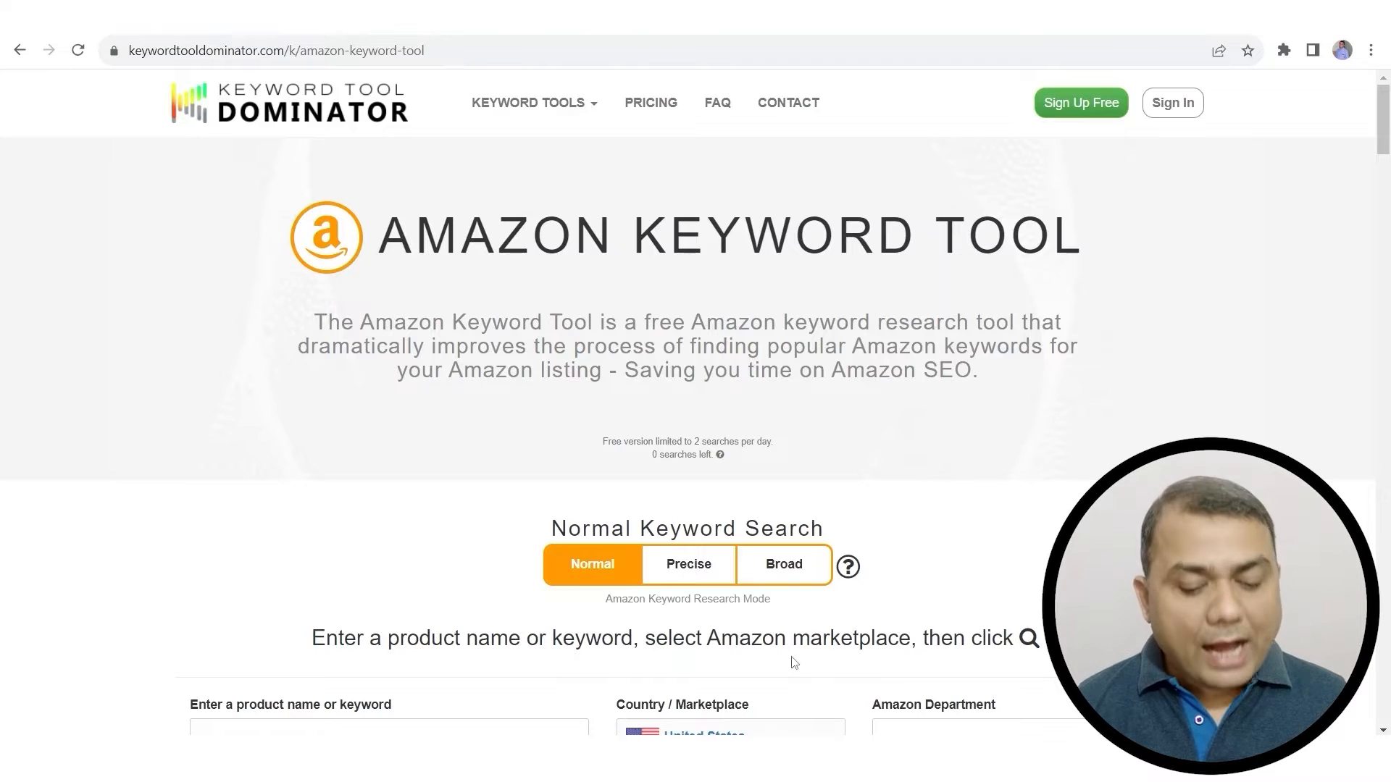
Step: Bring up the eCommerce SEO PowerPoint slides from the taskbar preview
mouse_move(962, 754)
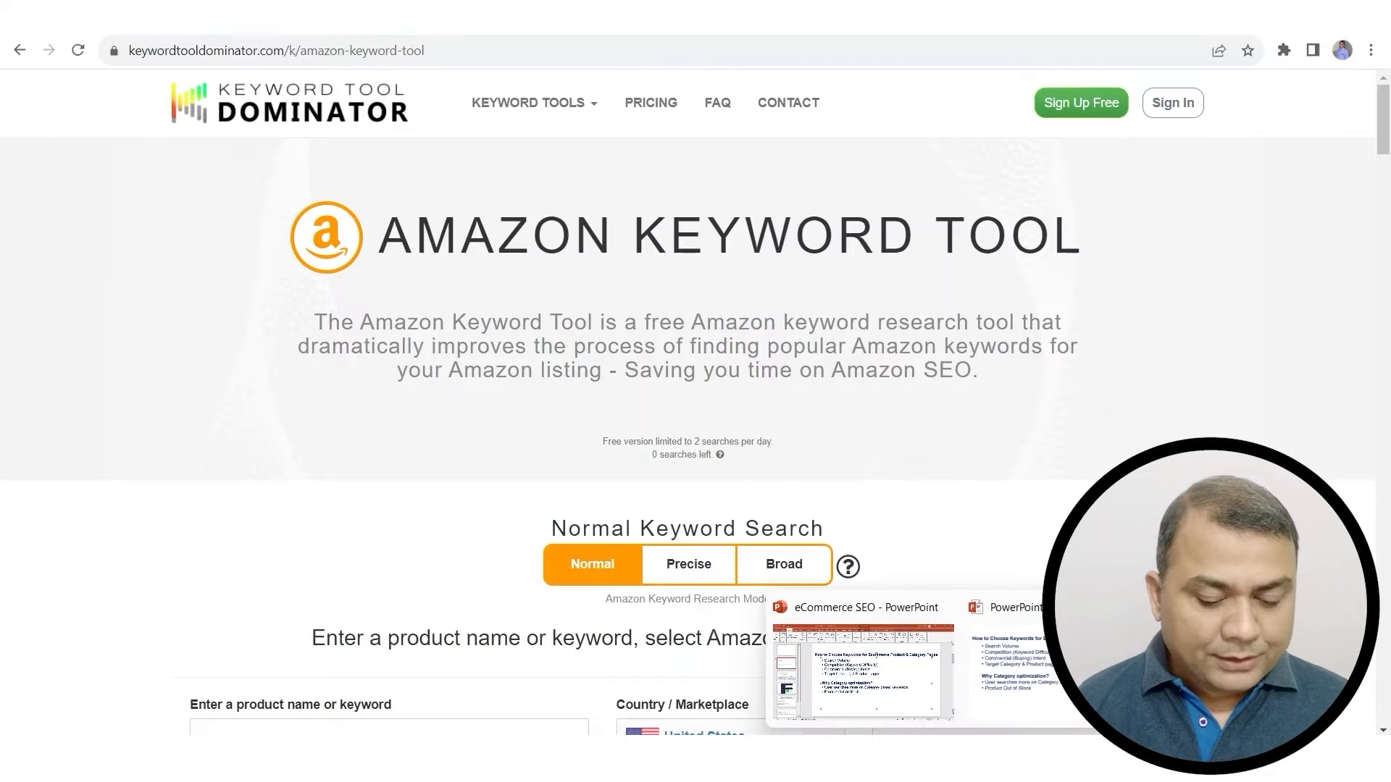
left_click(1015, 724)
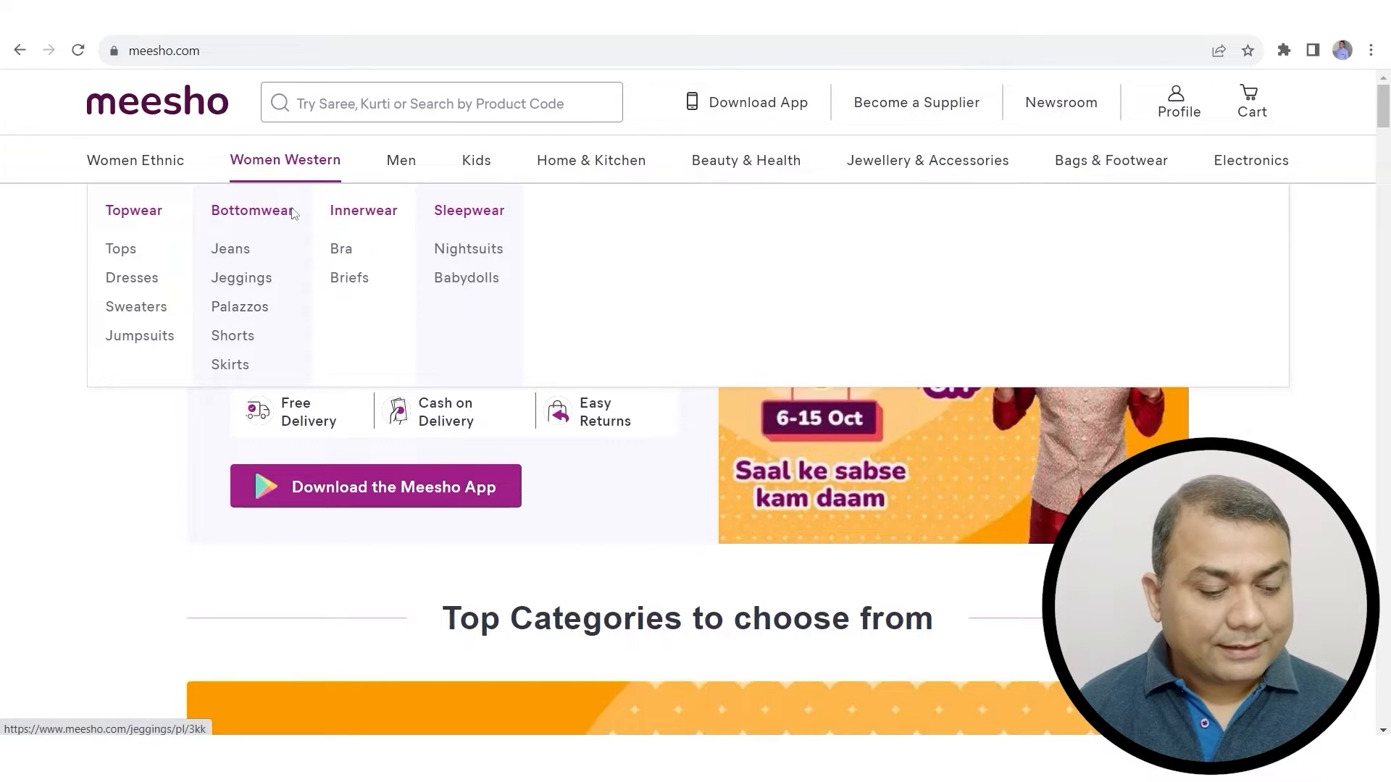
mouse_move(422, 158)
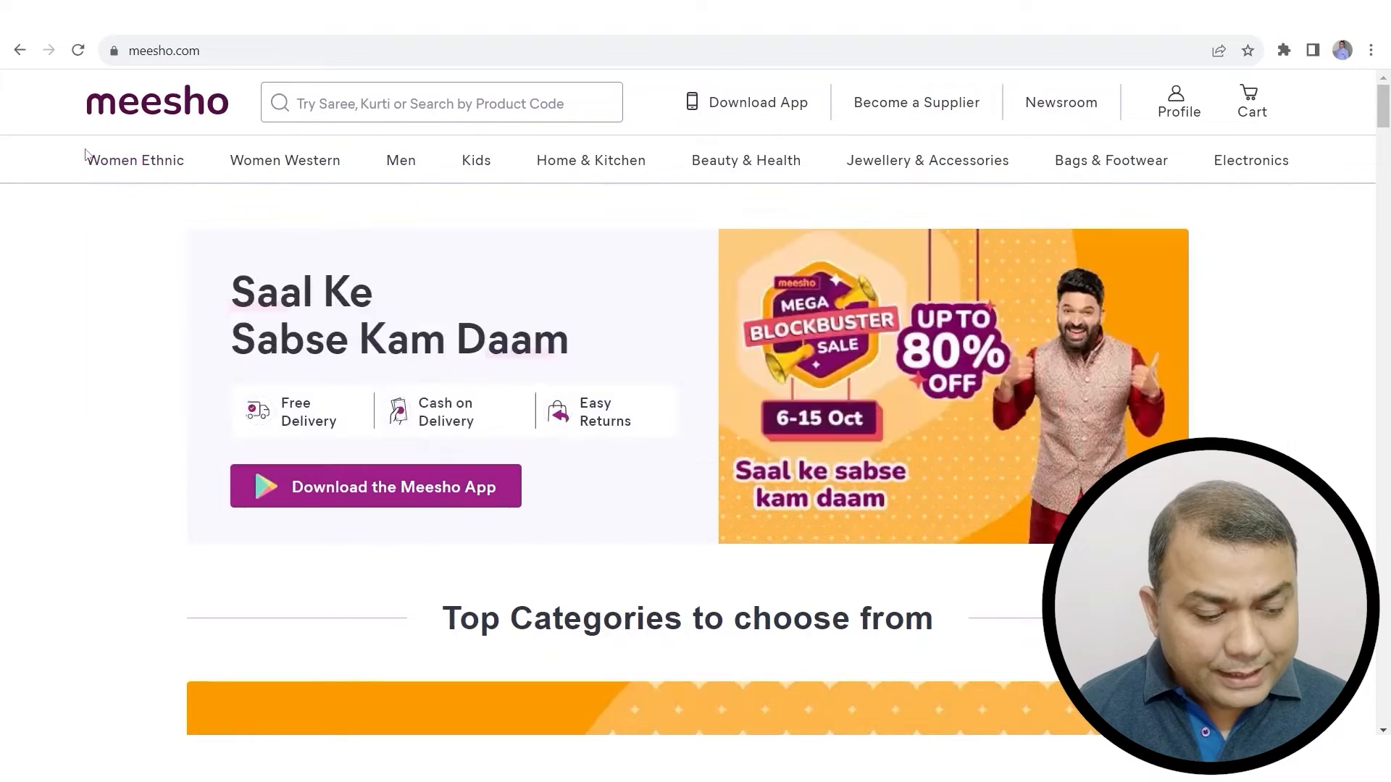
mouse_move(1297, 162)
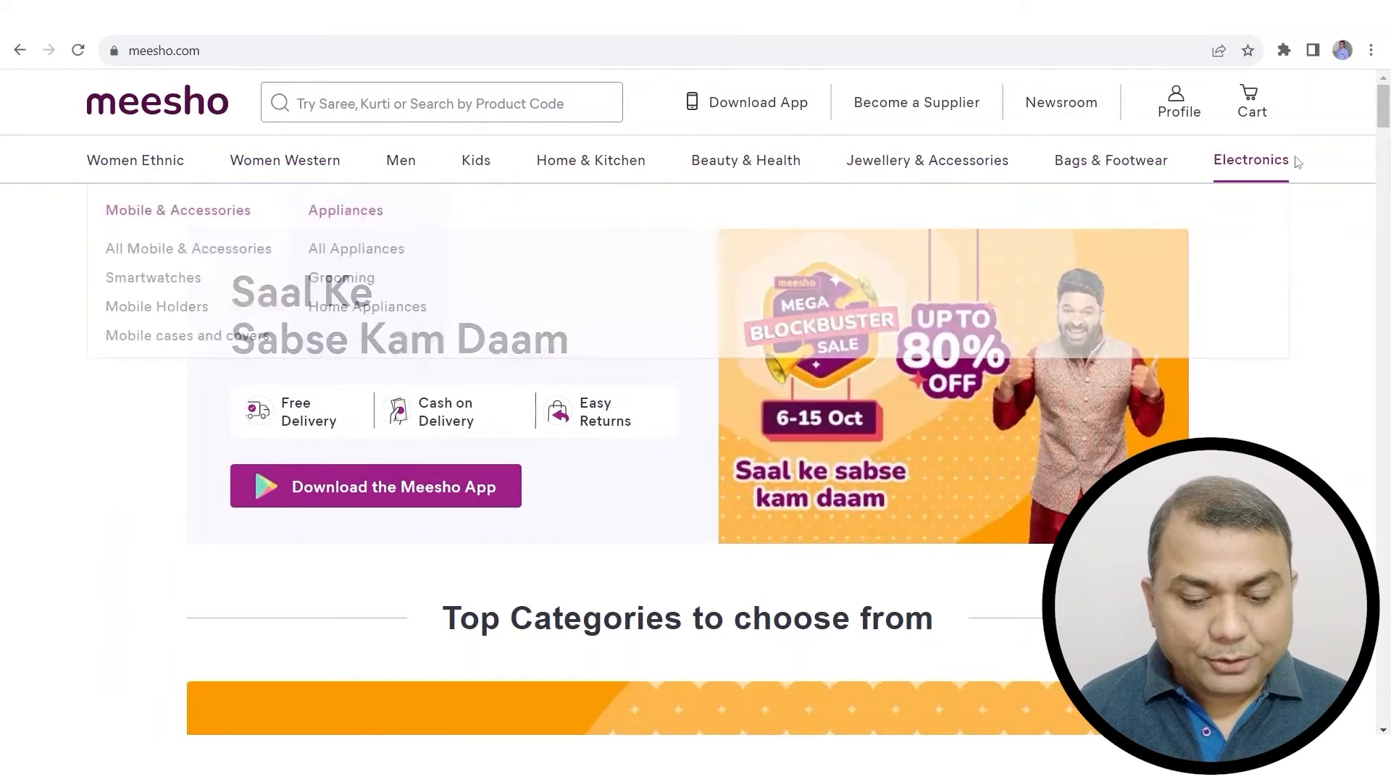
mouse_move(109, 164)
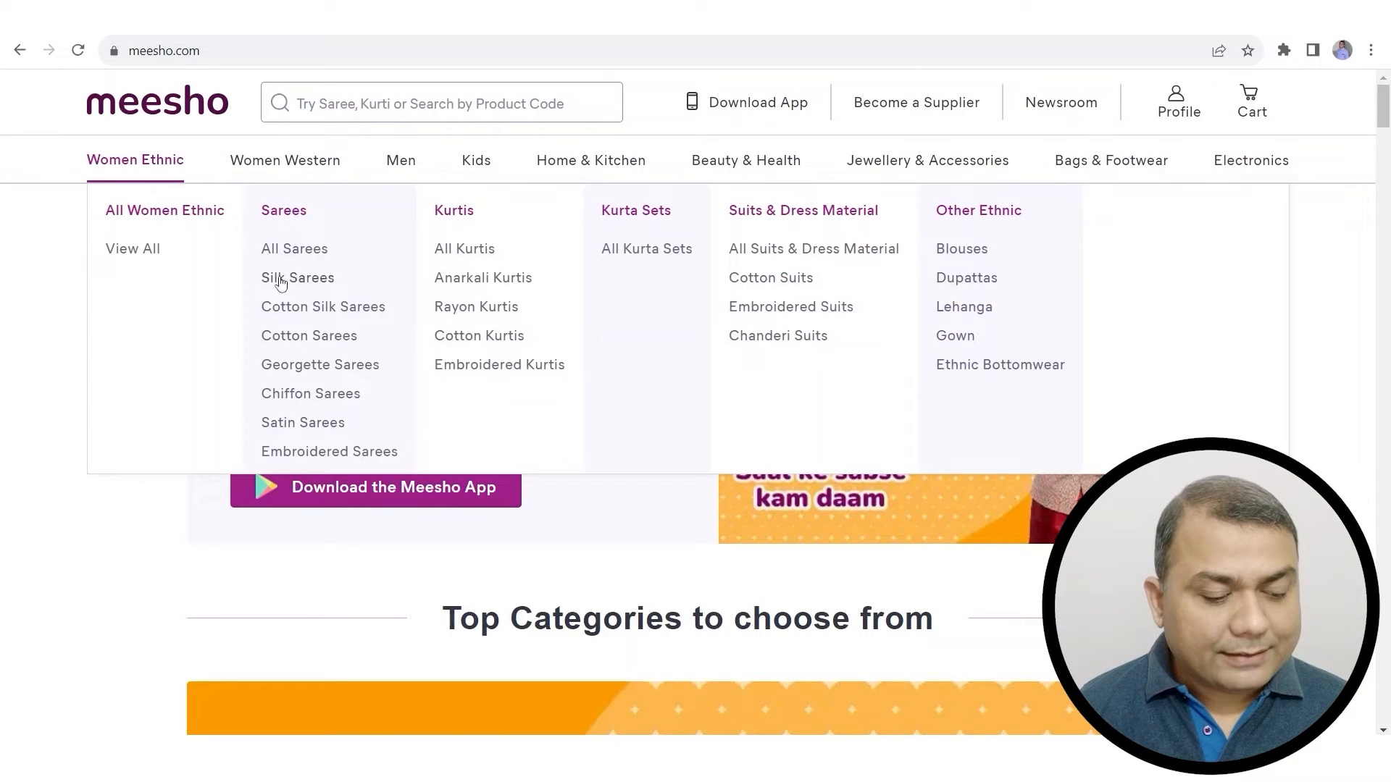
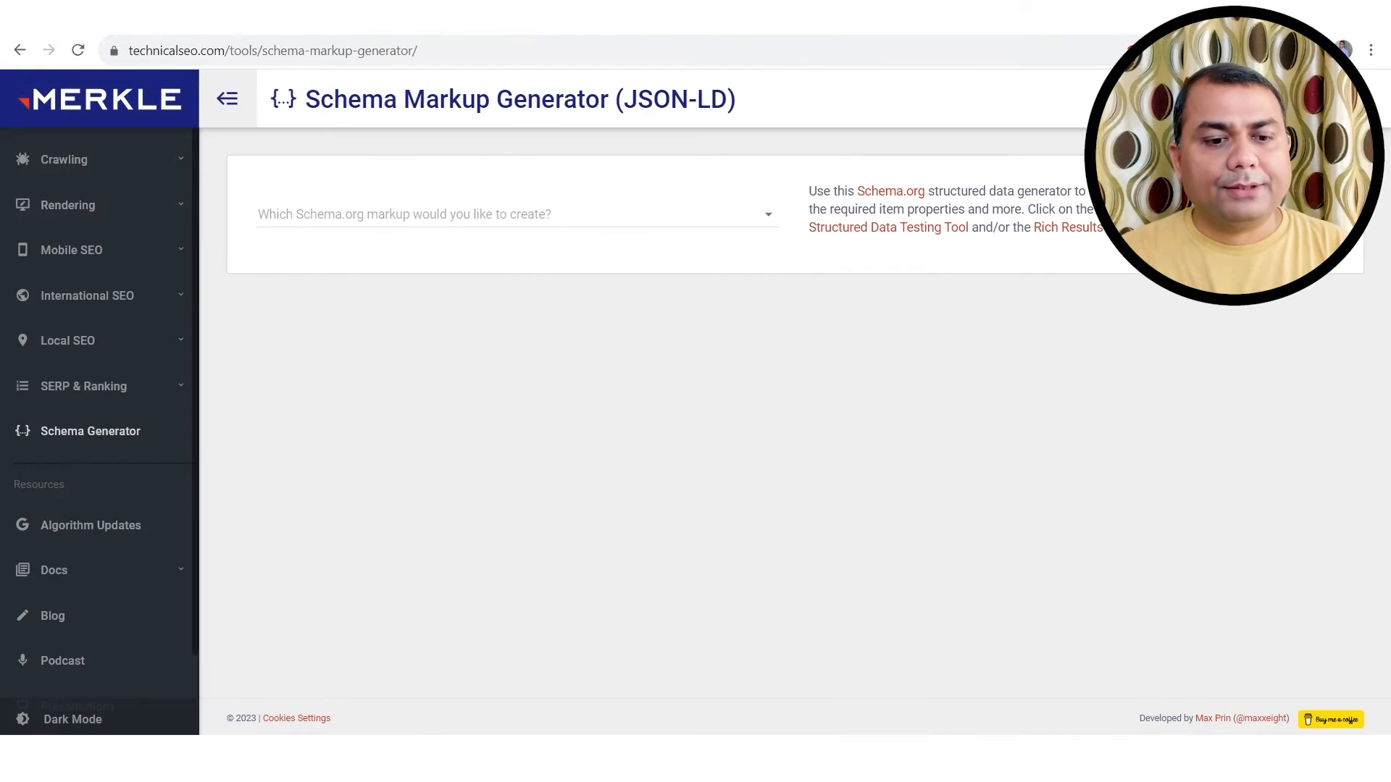
Step: Switch the markup type to Breadcrumb and use the iPhone 15 Pro Max article headline as Page #1's name
left_click(519, 217)
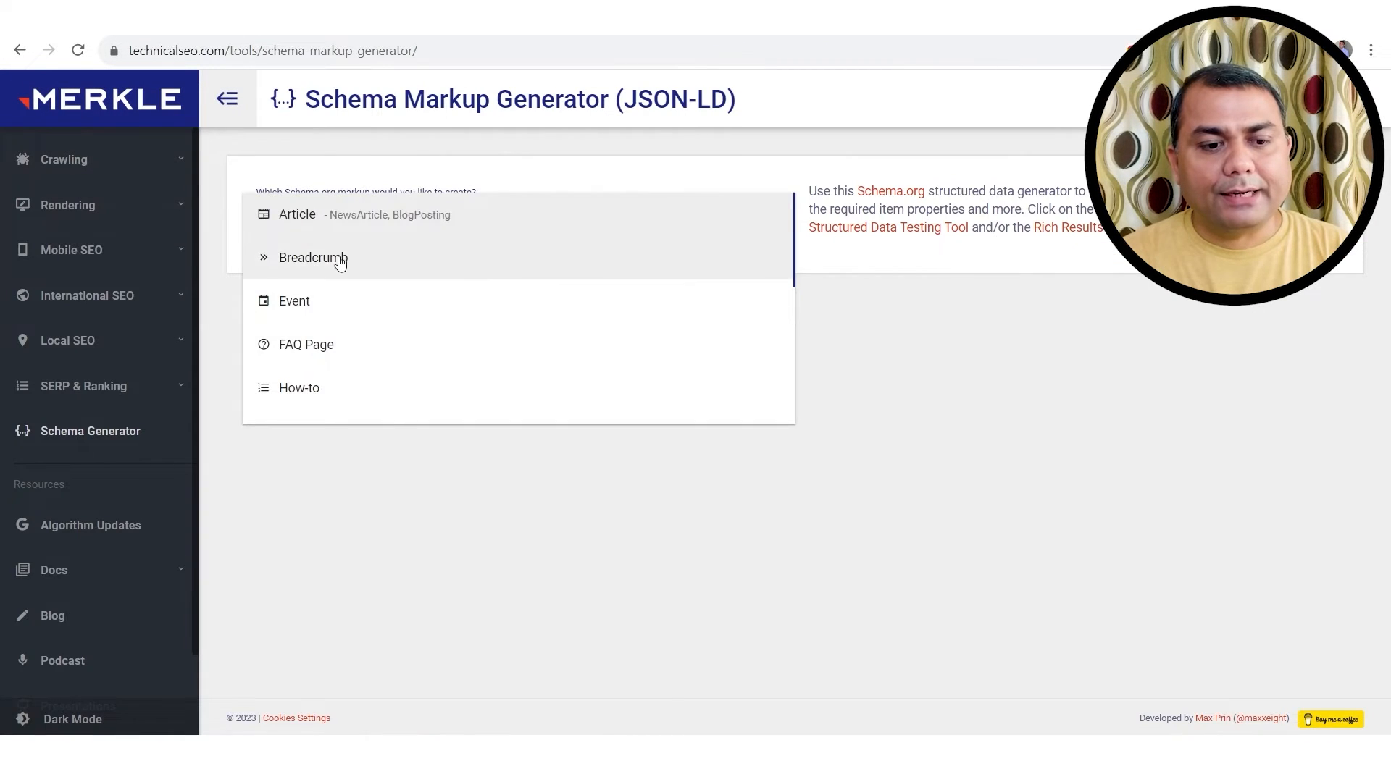
left_click(339, 261)
left_click(348, 437)
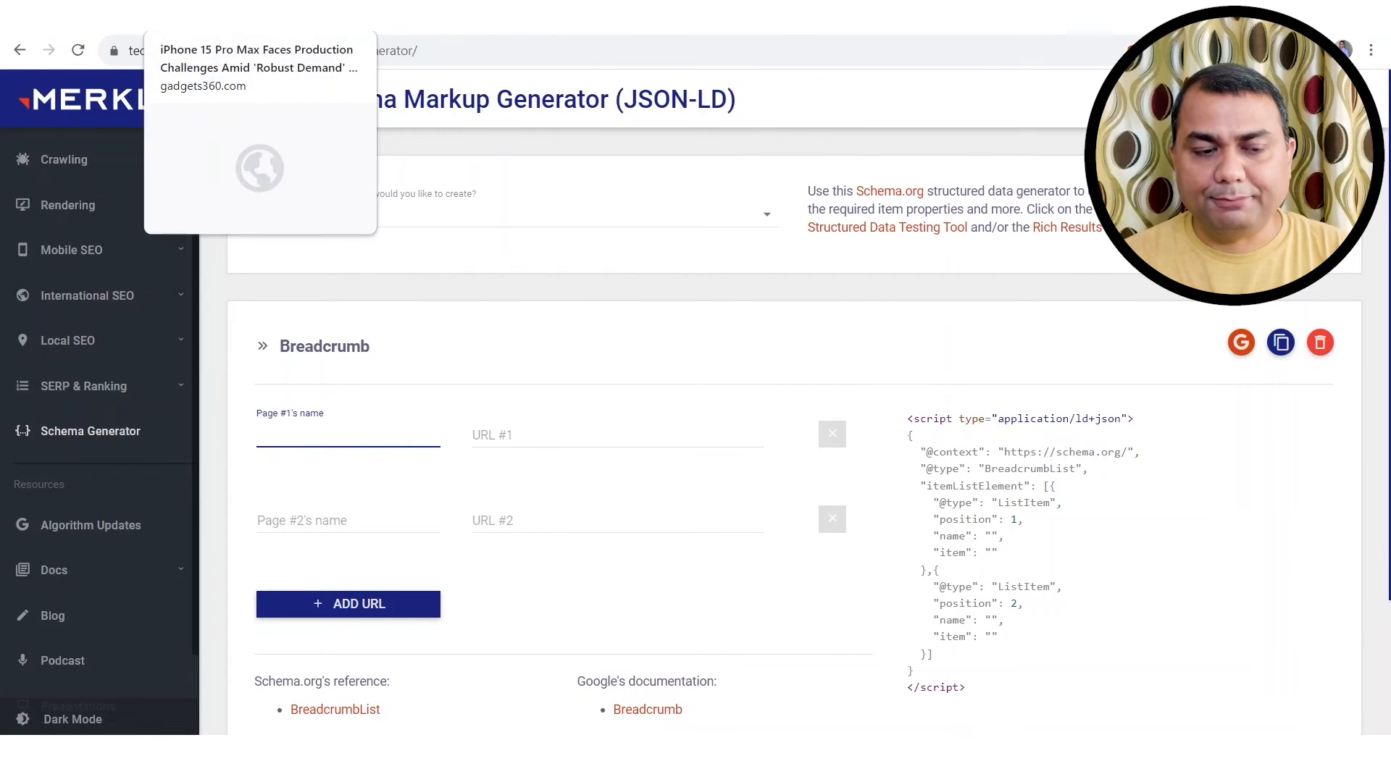
left_click(218, 15)
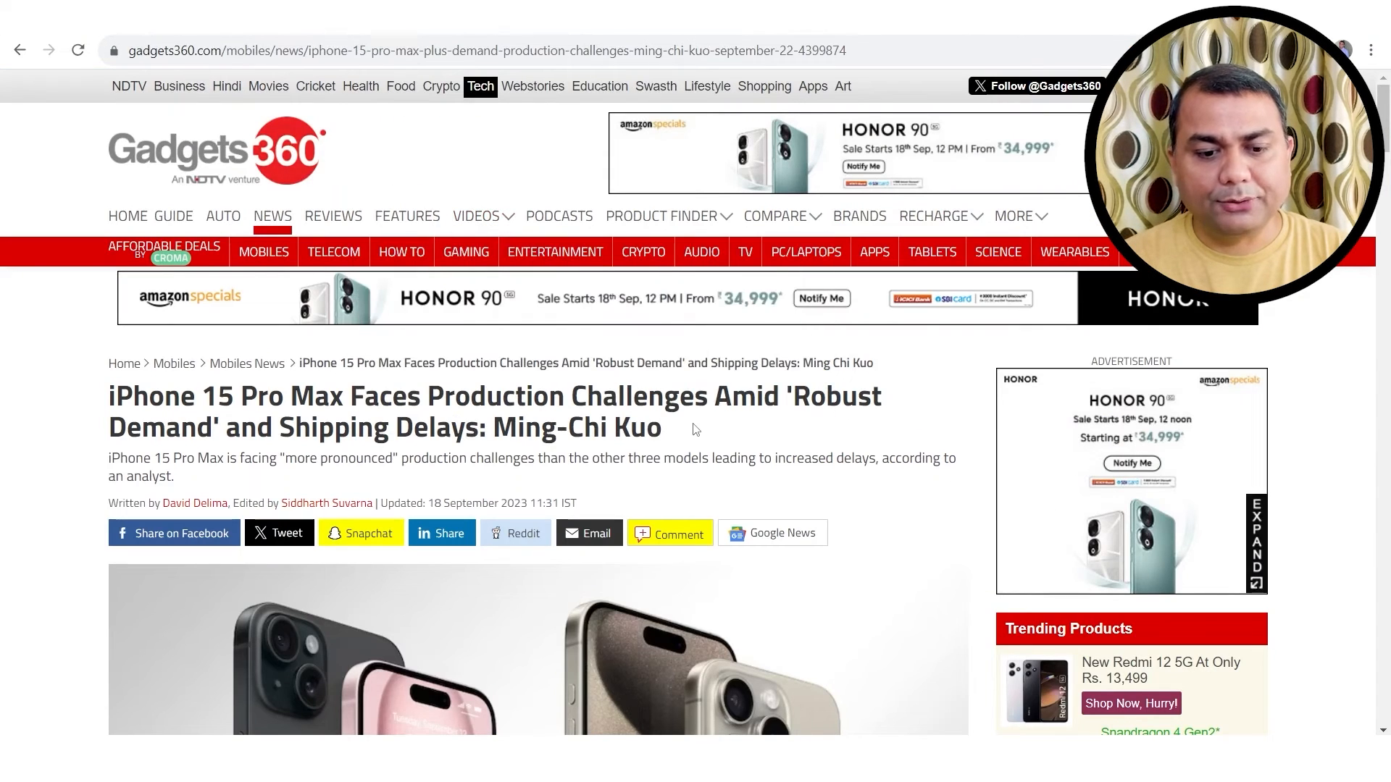
left_click_drag(695, 429, 107, 416)
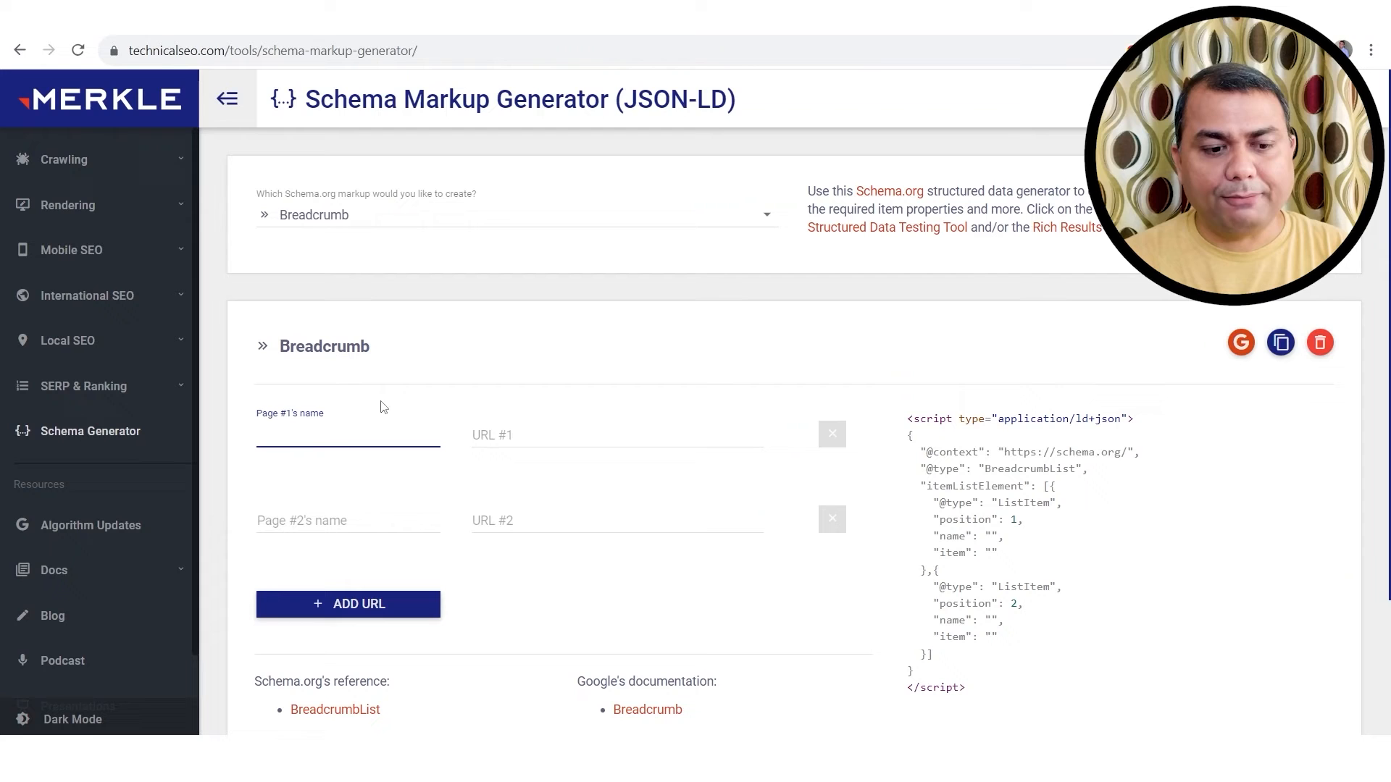
key("ctrl+v")
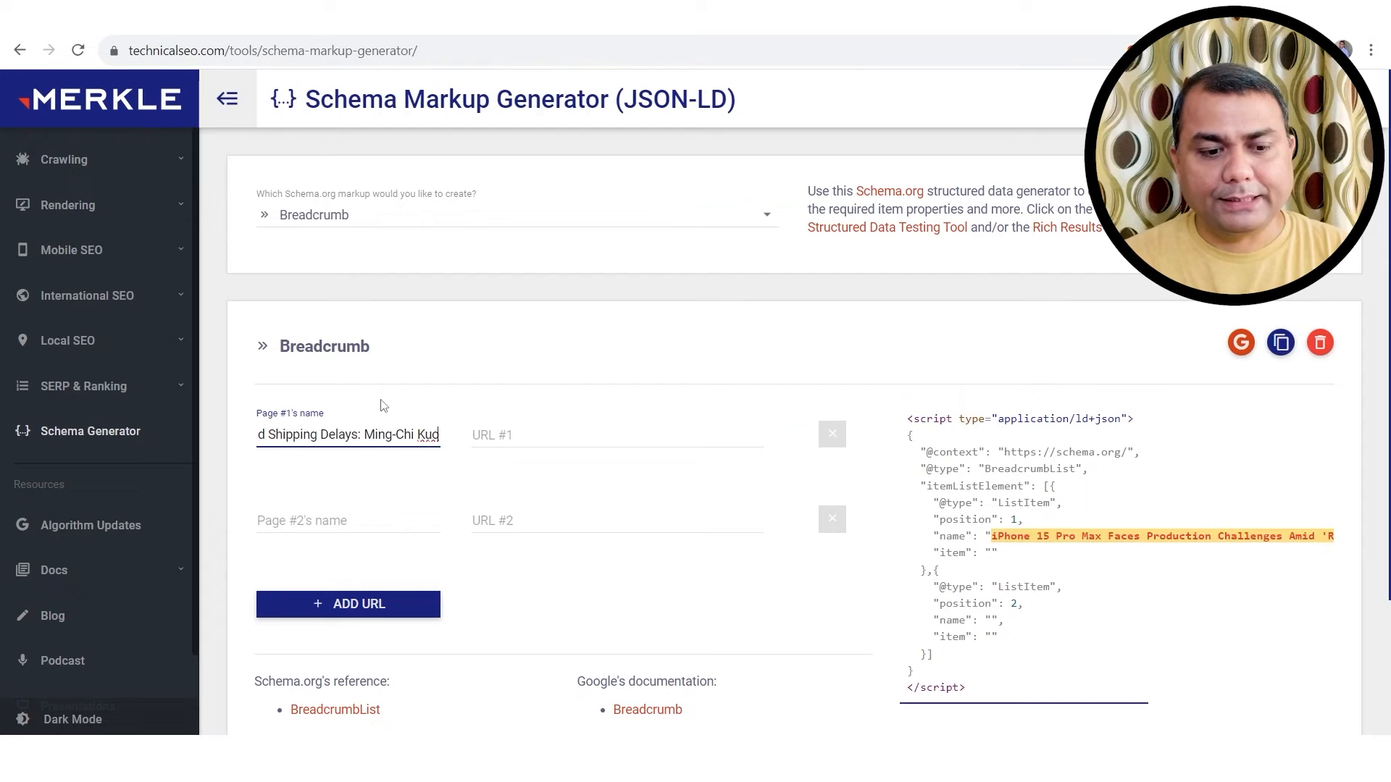
Step: Set URL #1 to the Gadgets360 article's address
left_click(516, 436)
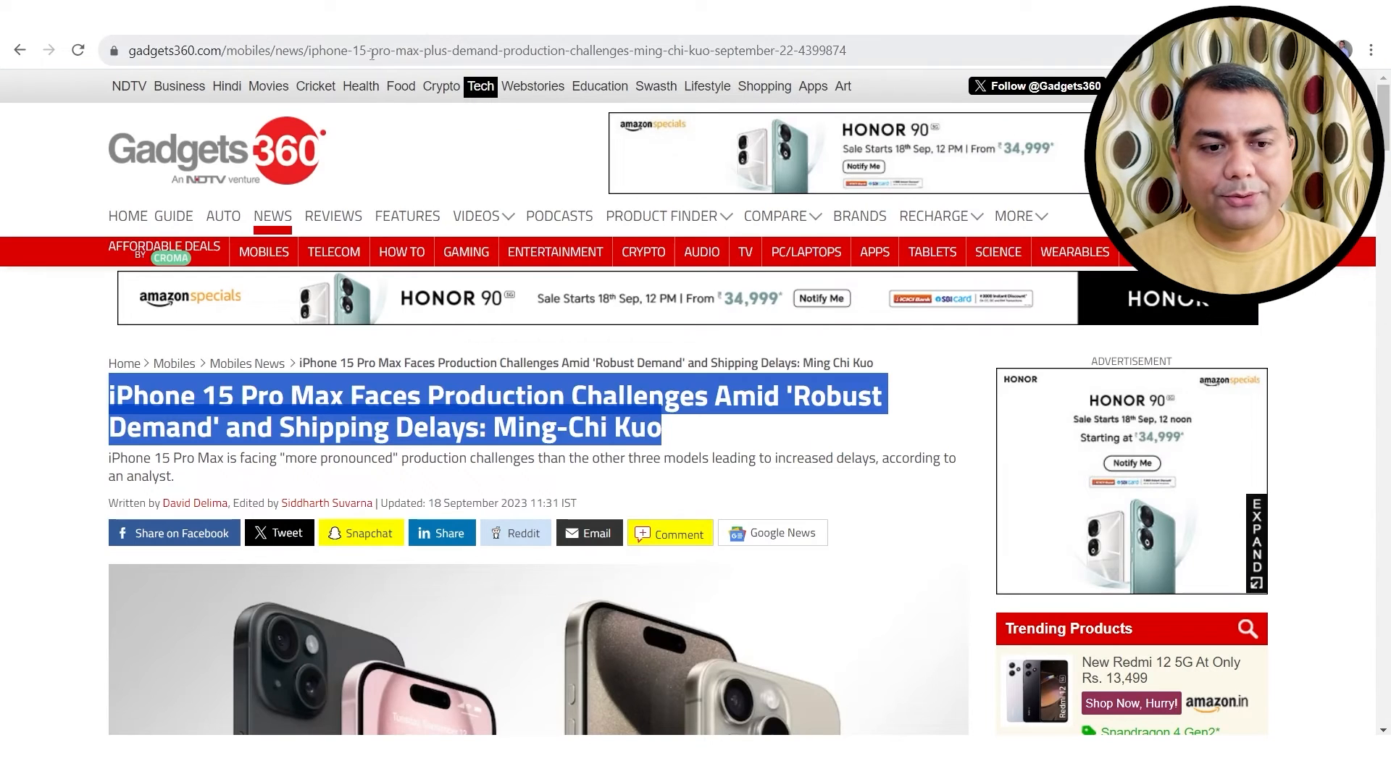
left_click(372, 53)
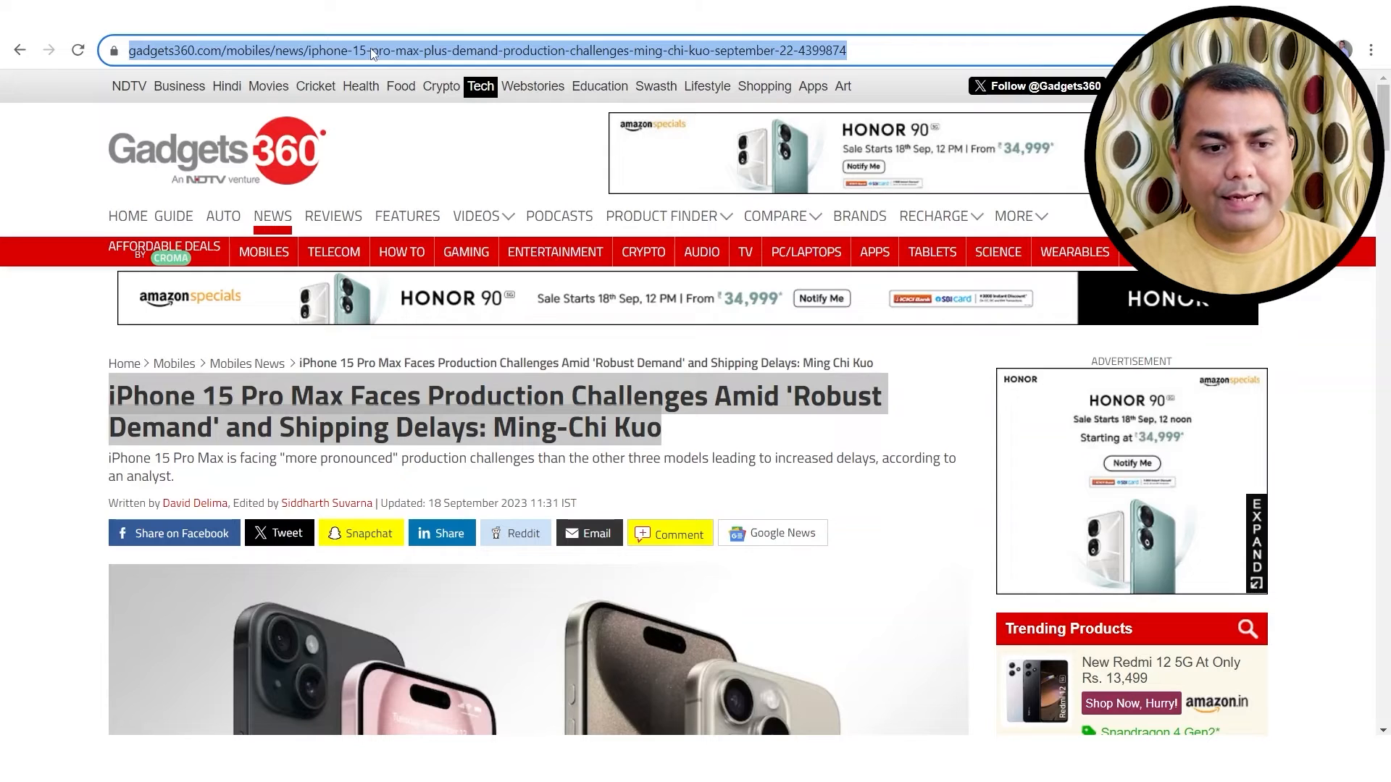
key("ctrl+c")
left_click(210, 16)
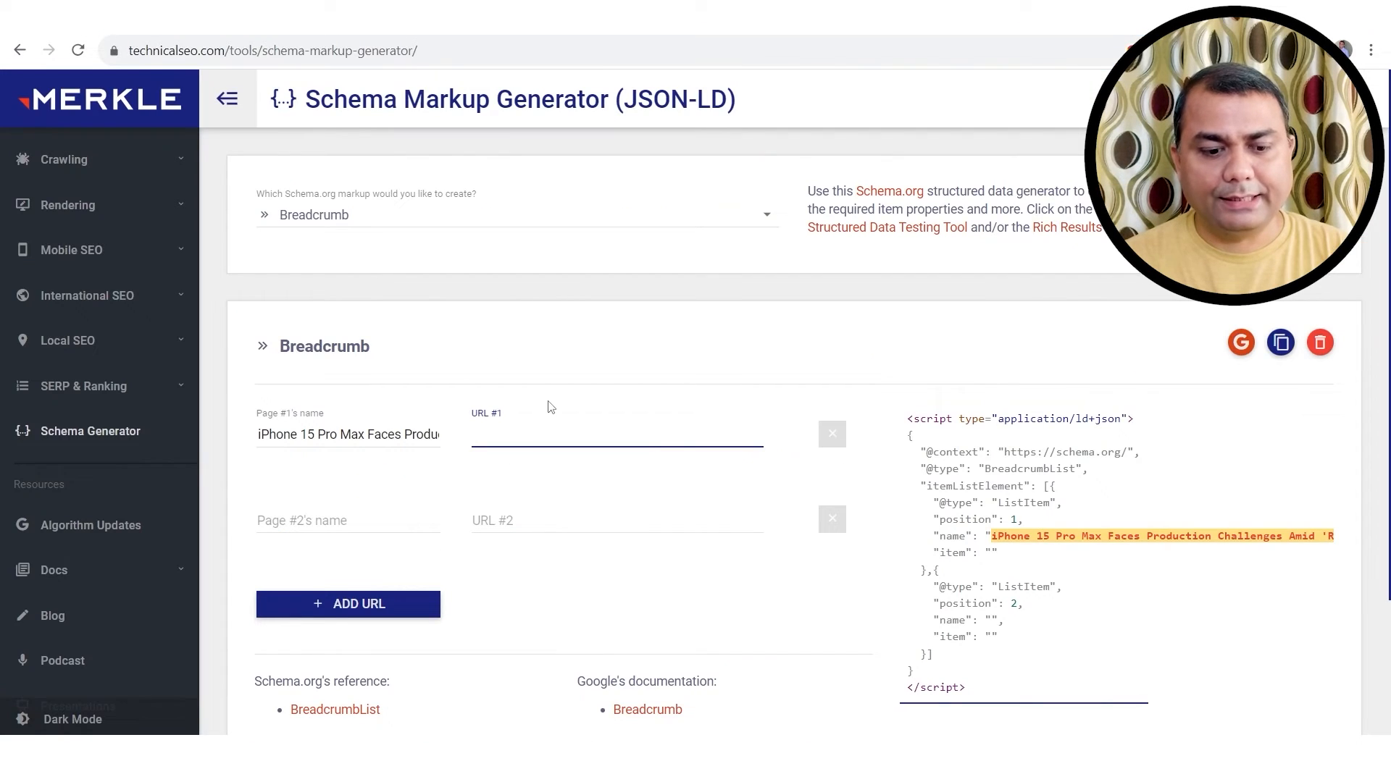
key("ctrl+v")
left_click(365, 516)
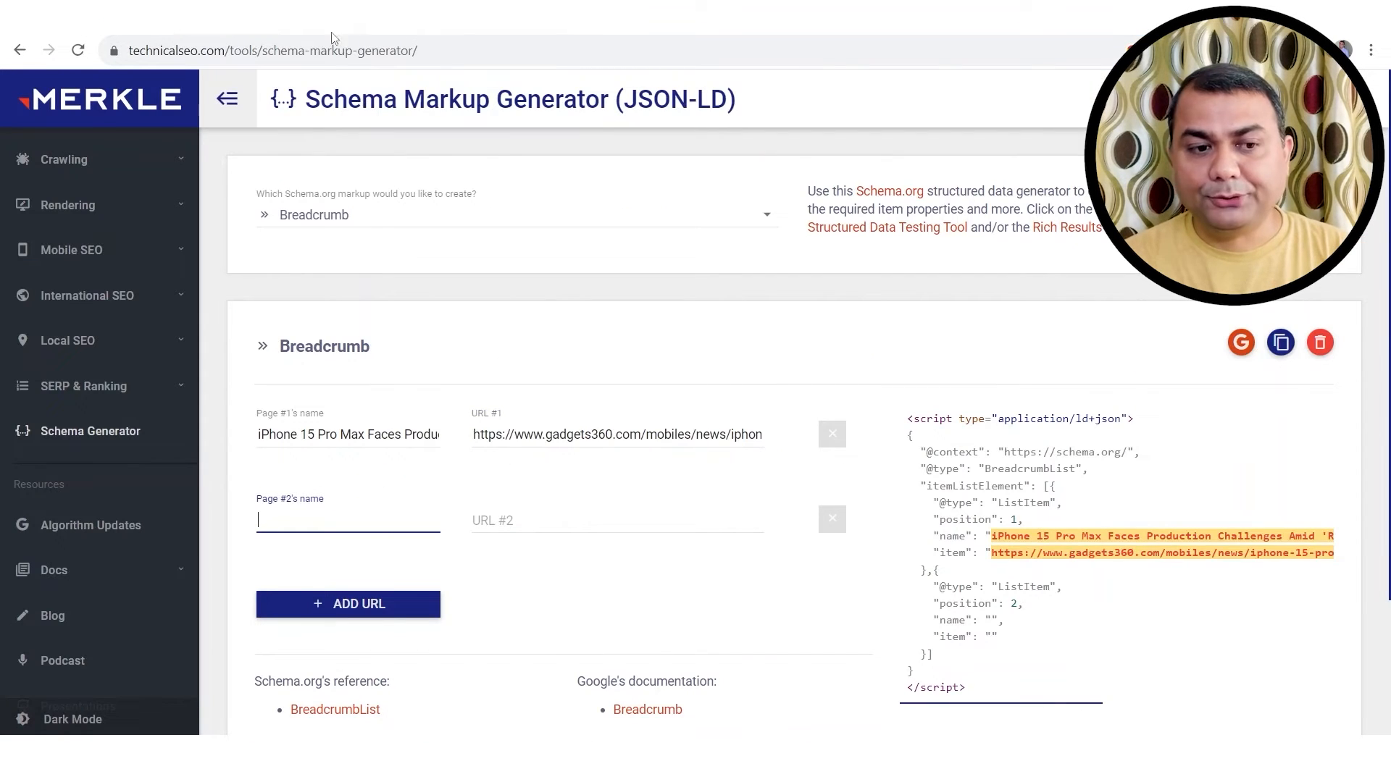
left_click(335, 16)
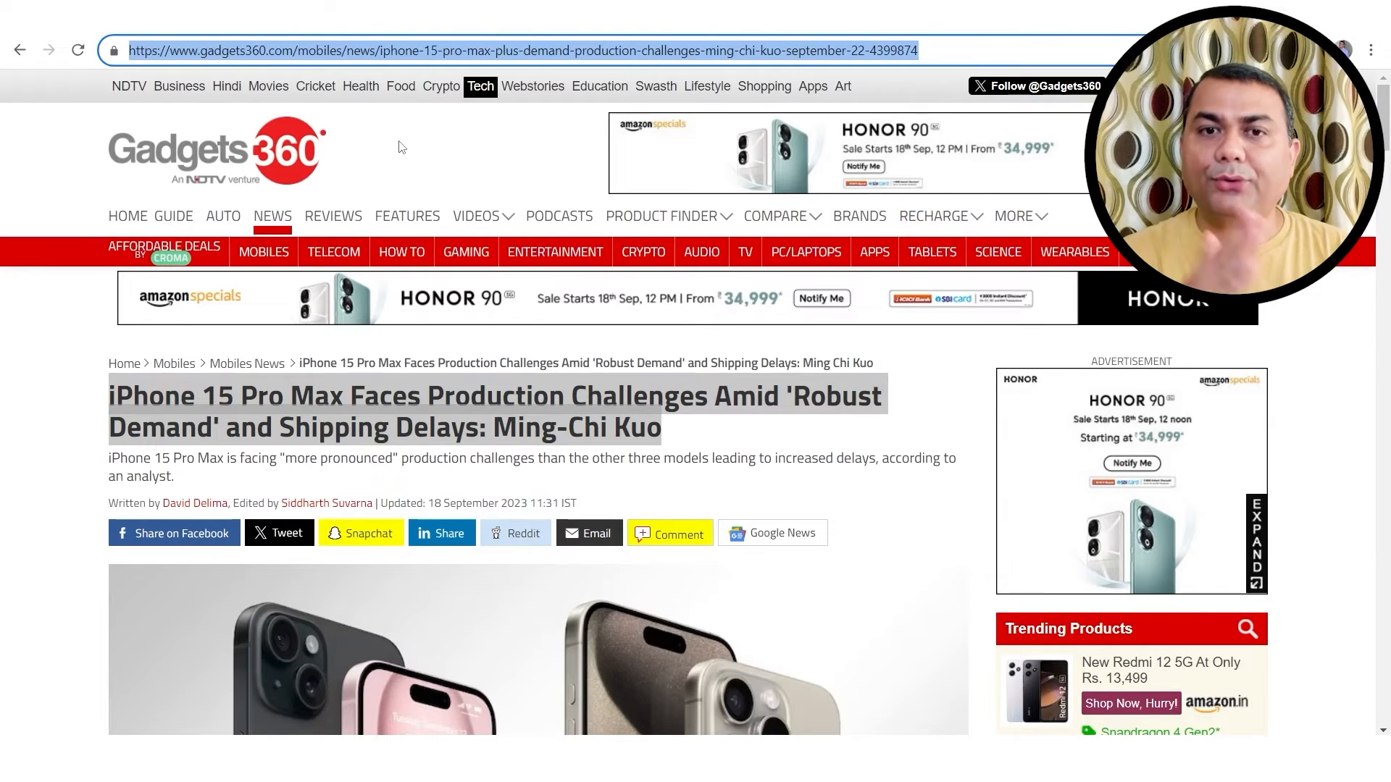
left_click(846, 49)
left_click_drag(927, 49, 380, 50)
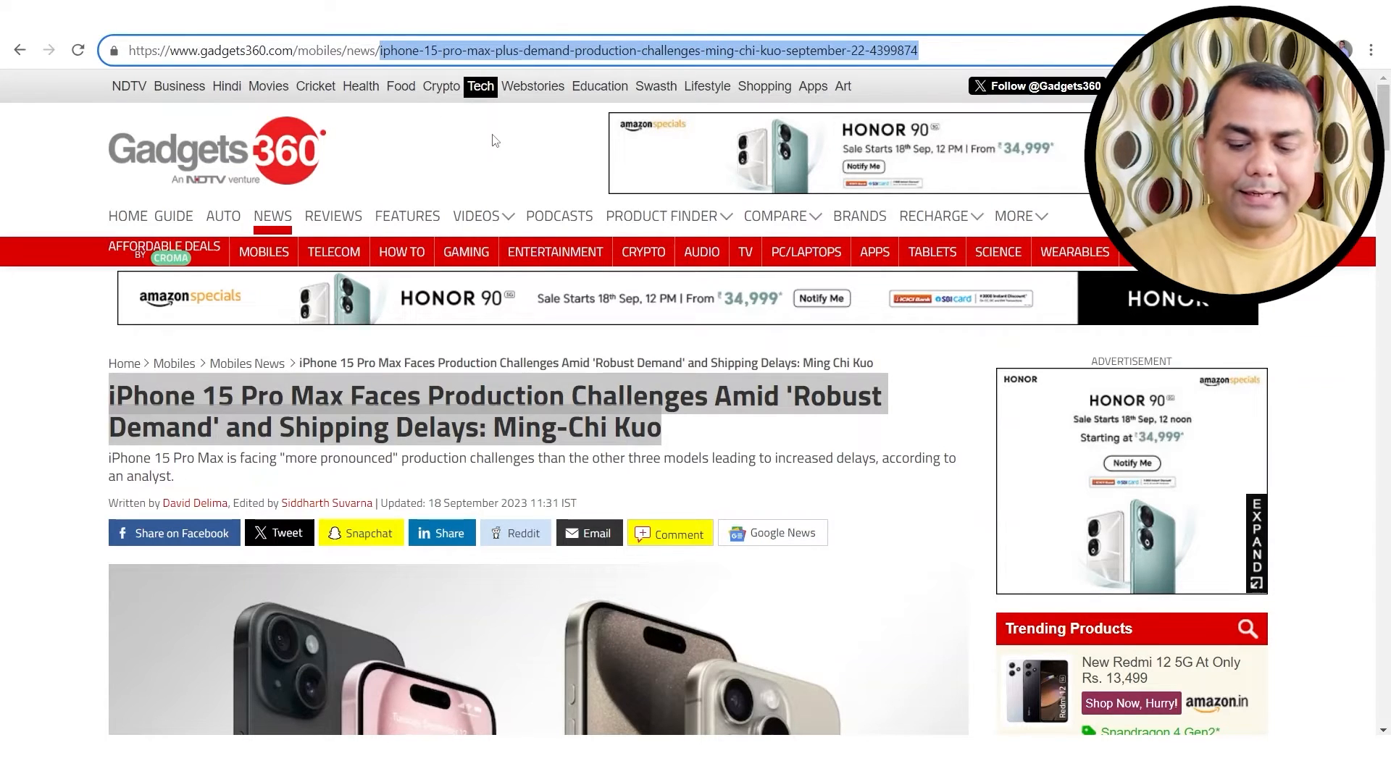
key("BackSpace")
key("Return")
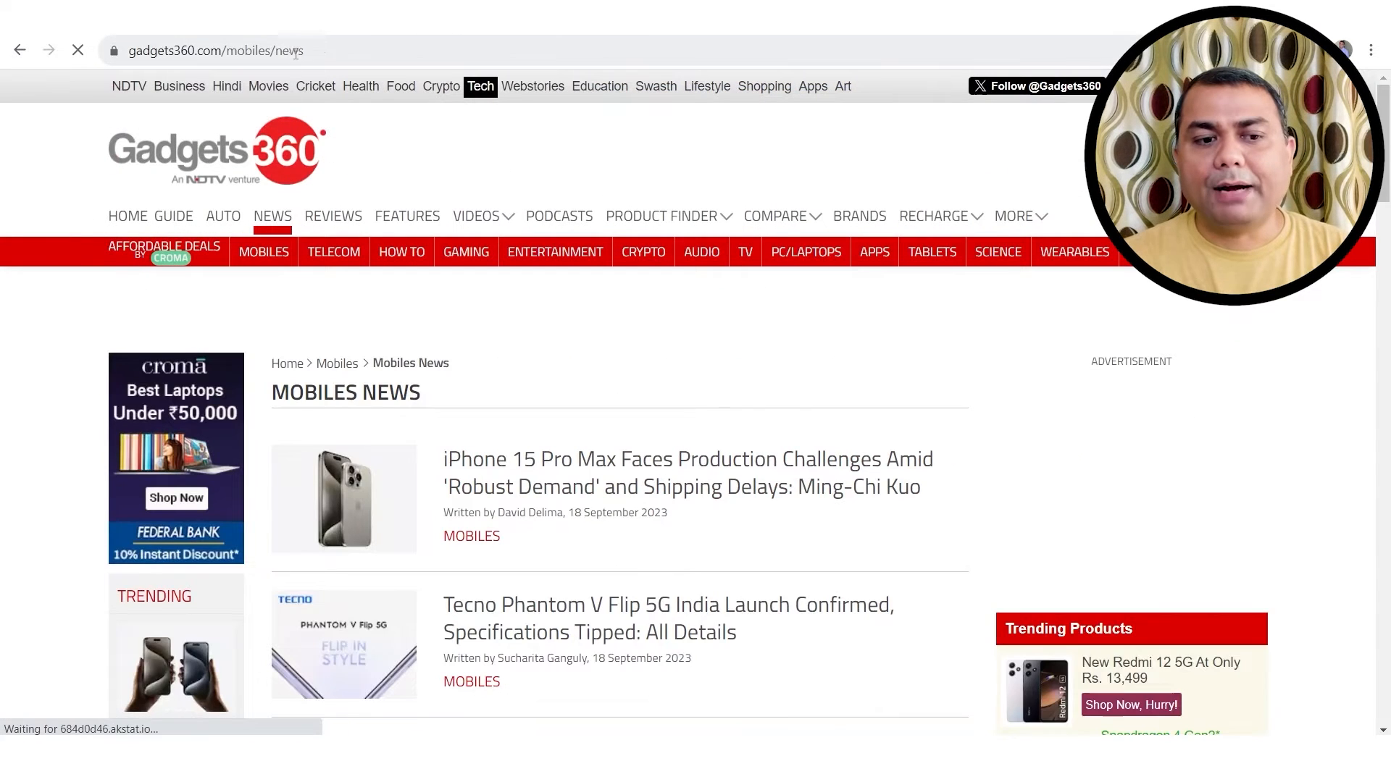
Step: Name the second breadcrumb page 'Gadgets 360 News'
left_click(326, 55)
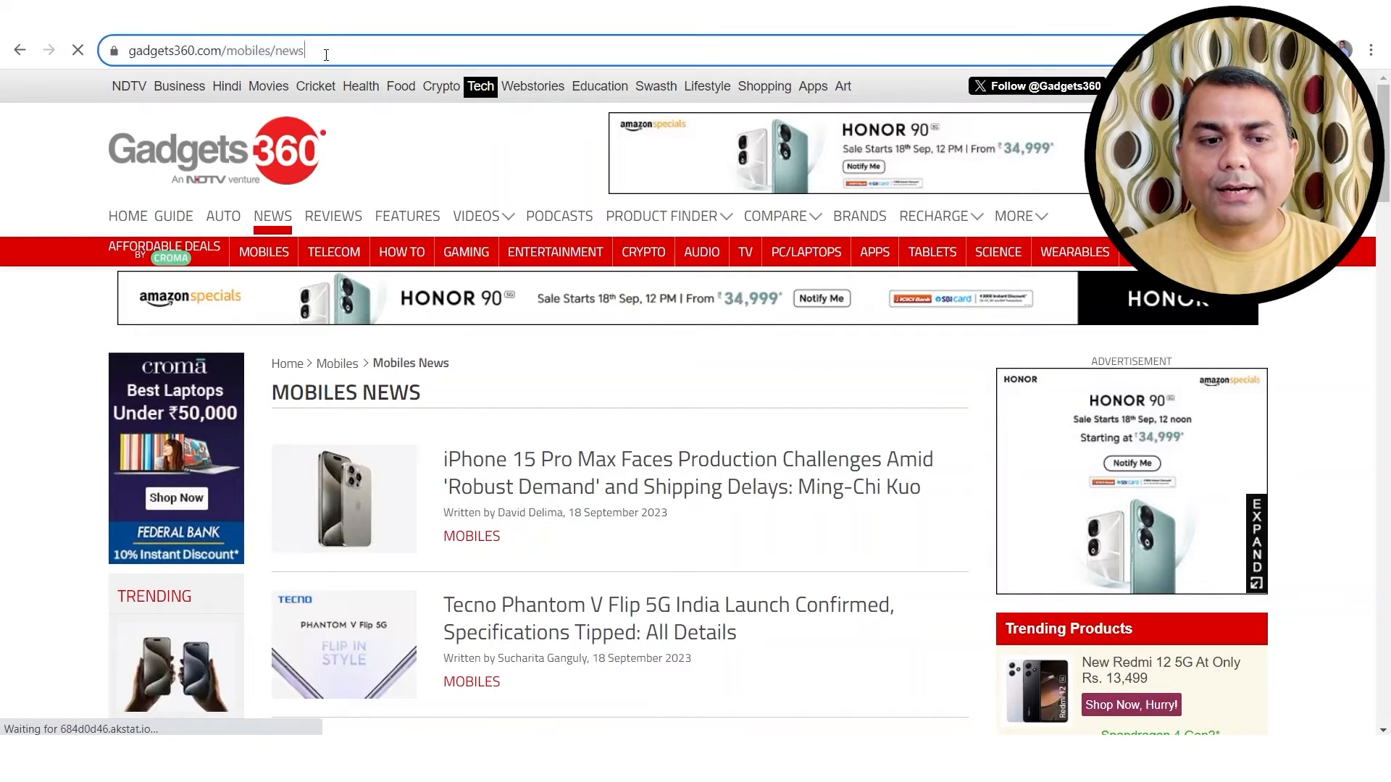
left_click(275, 48)
key("ctrl+a")
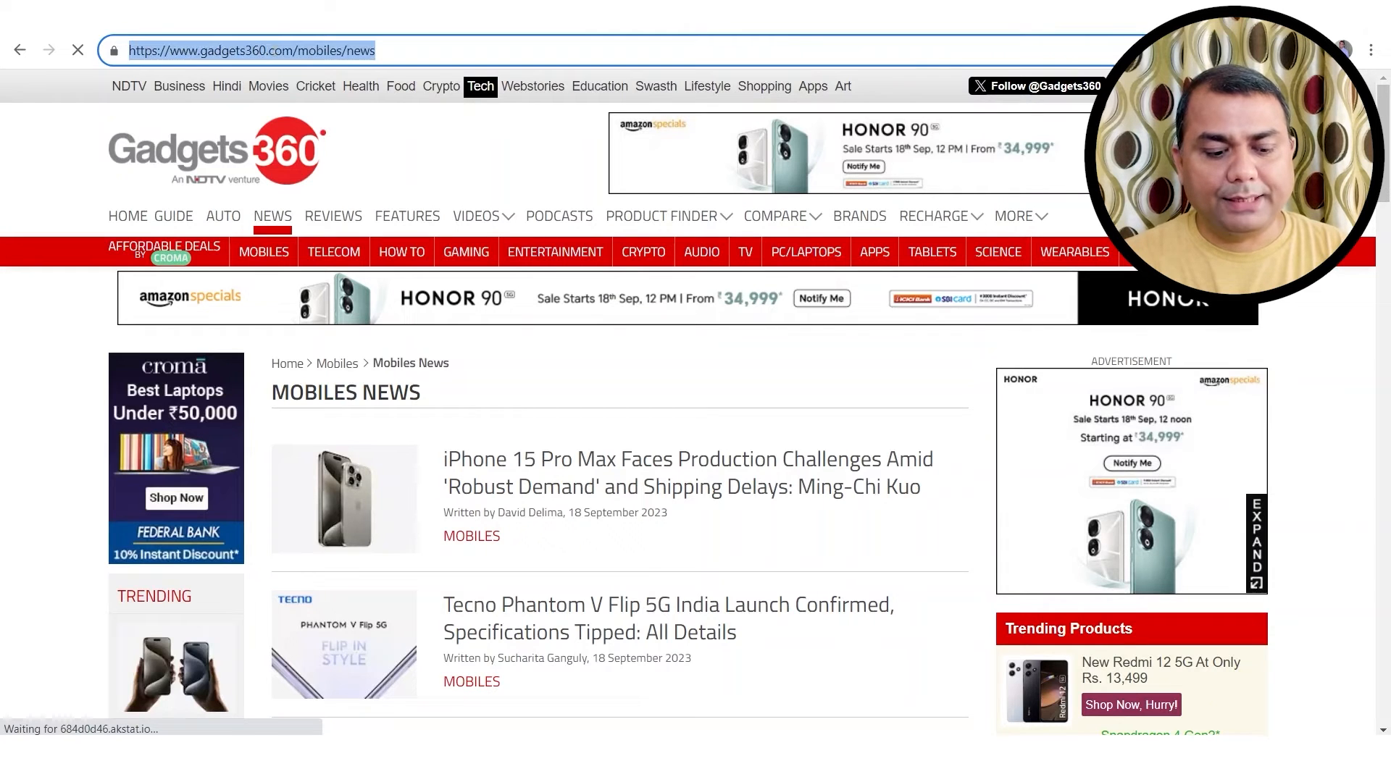
key("ctrl+Tab")
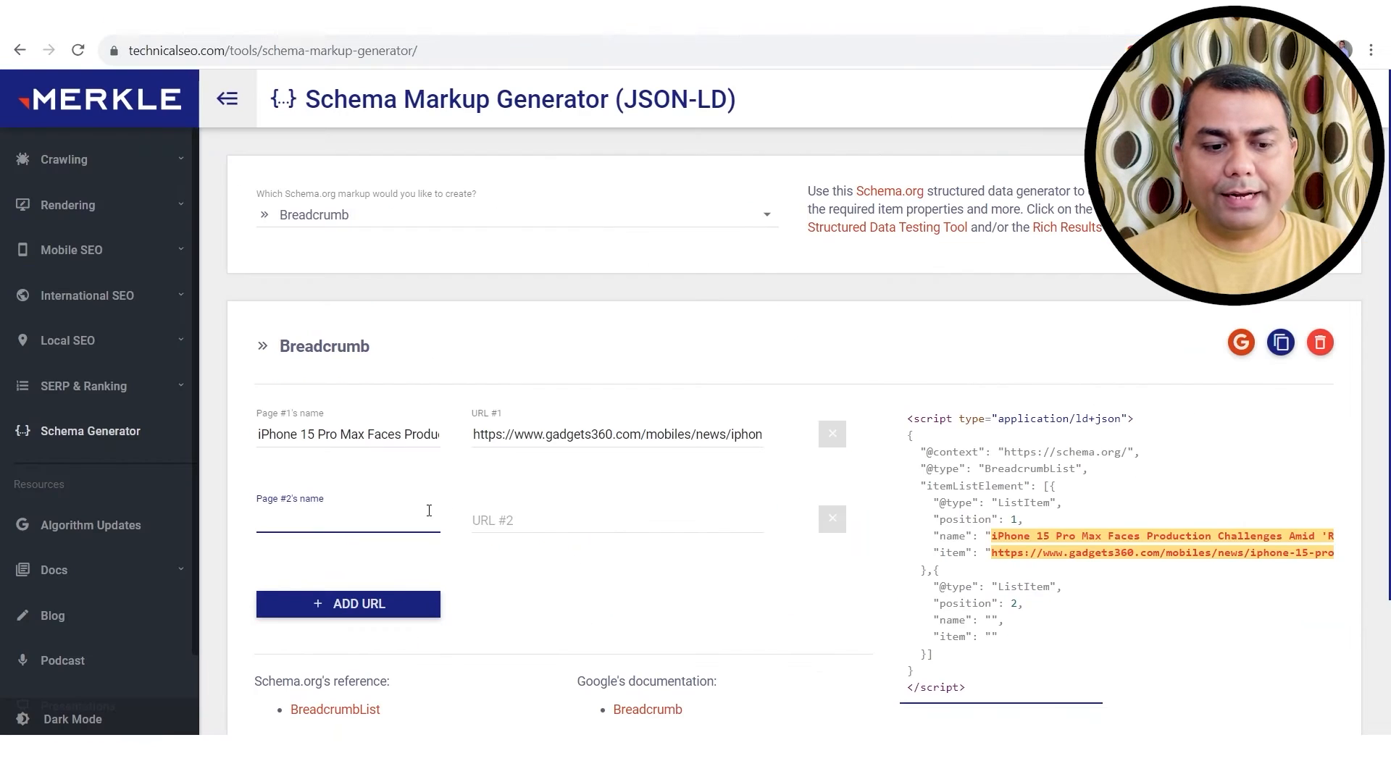
key("ctrl+shift+Tab")
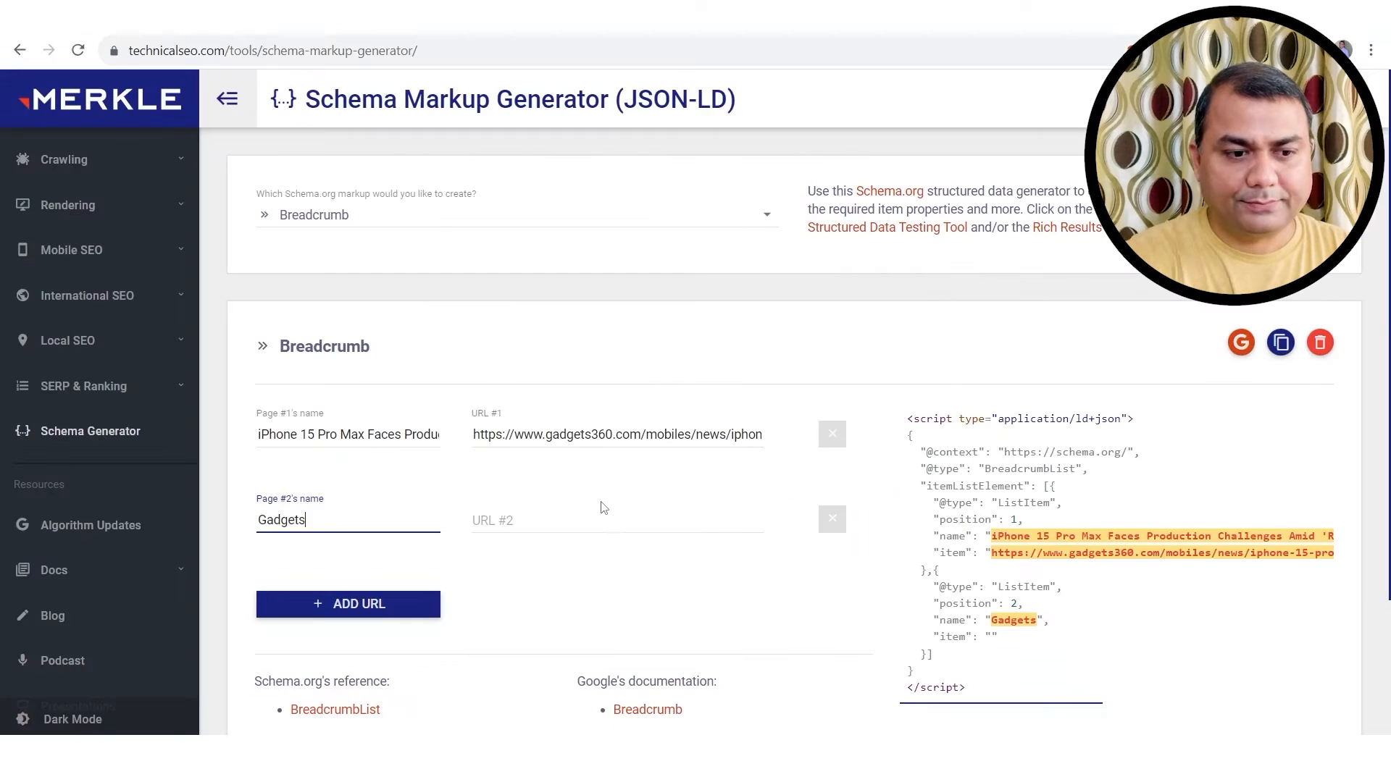
type("36")
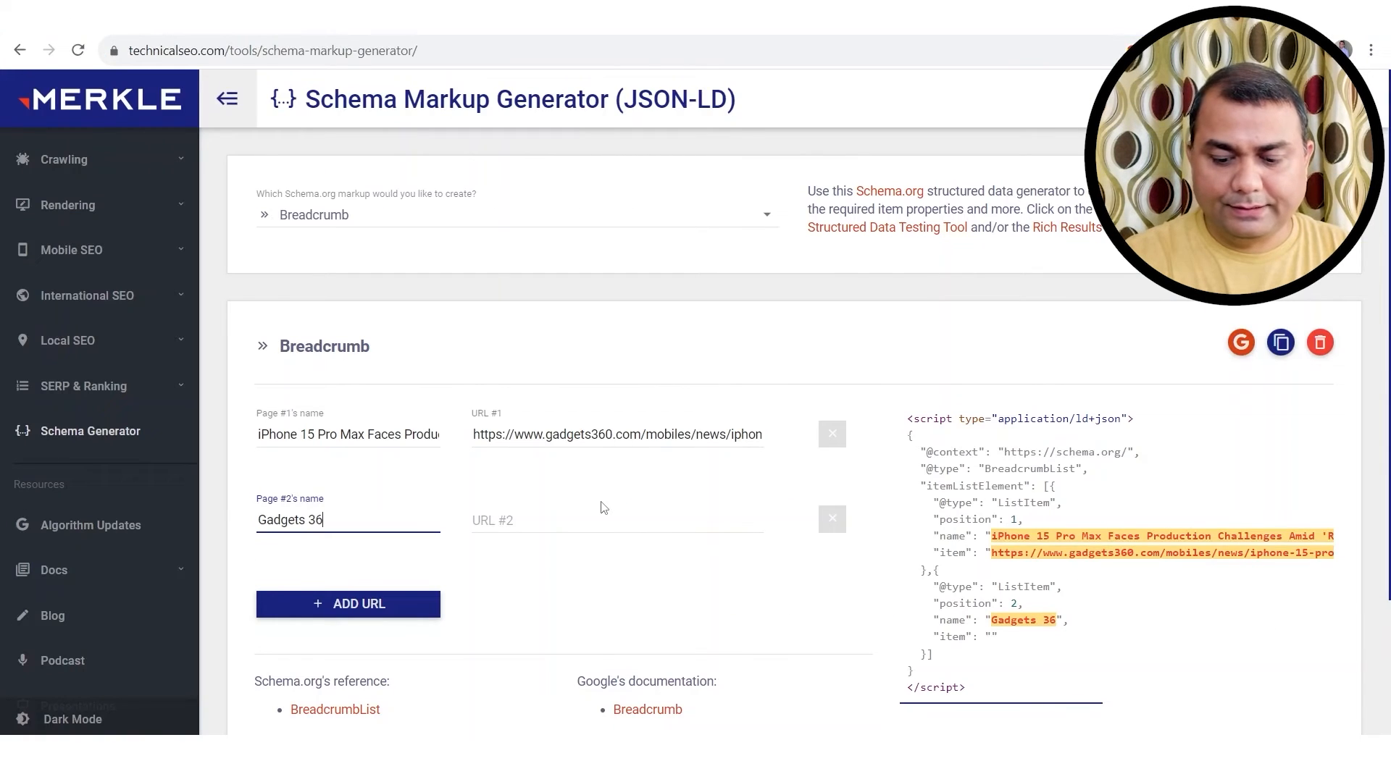
type("0 News")
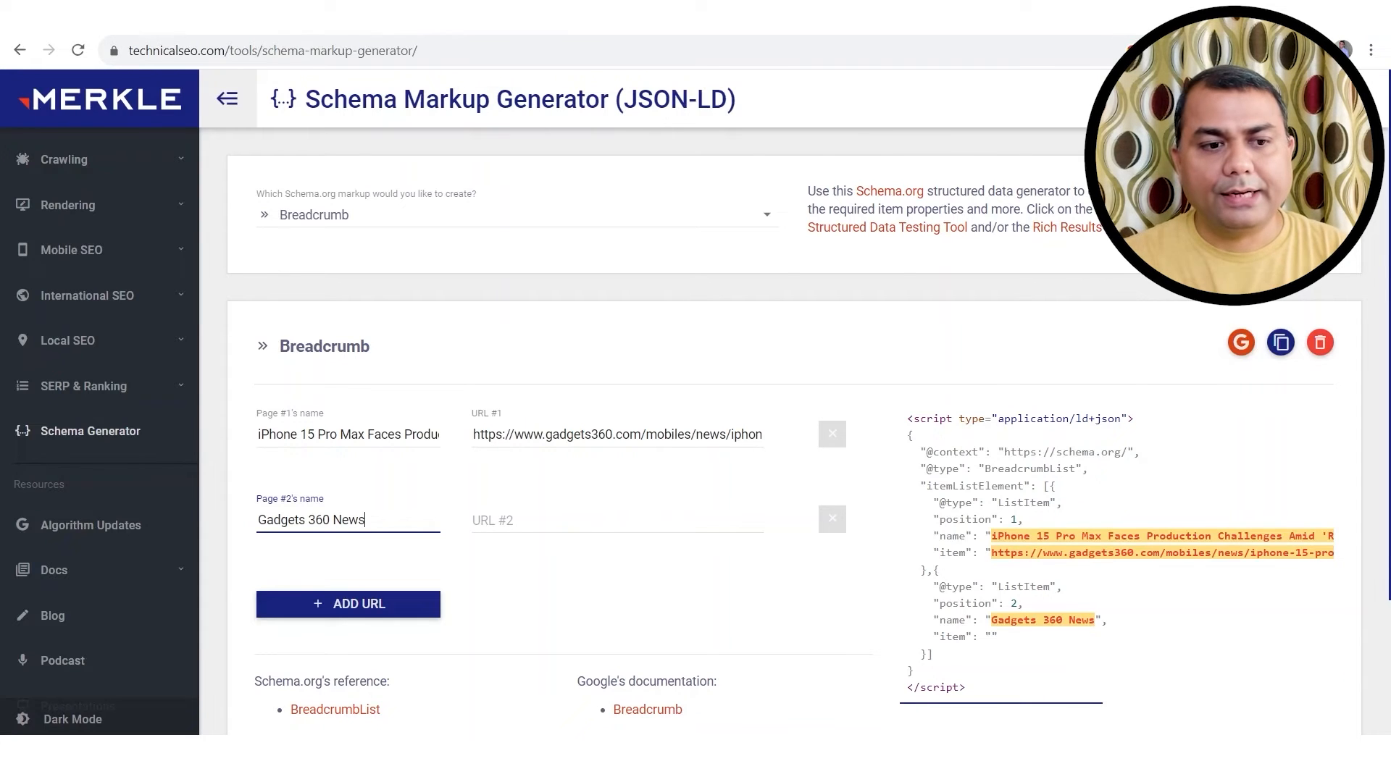
left_click(319, 16)
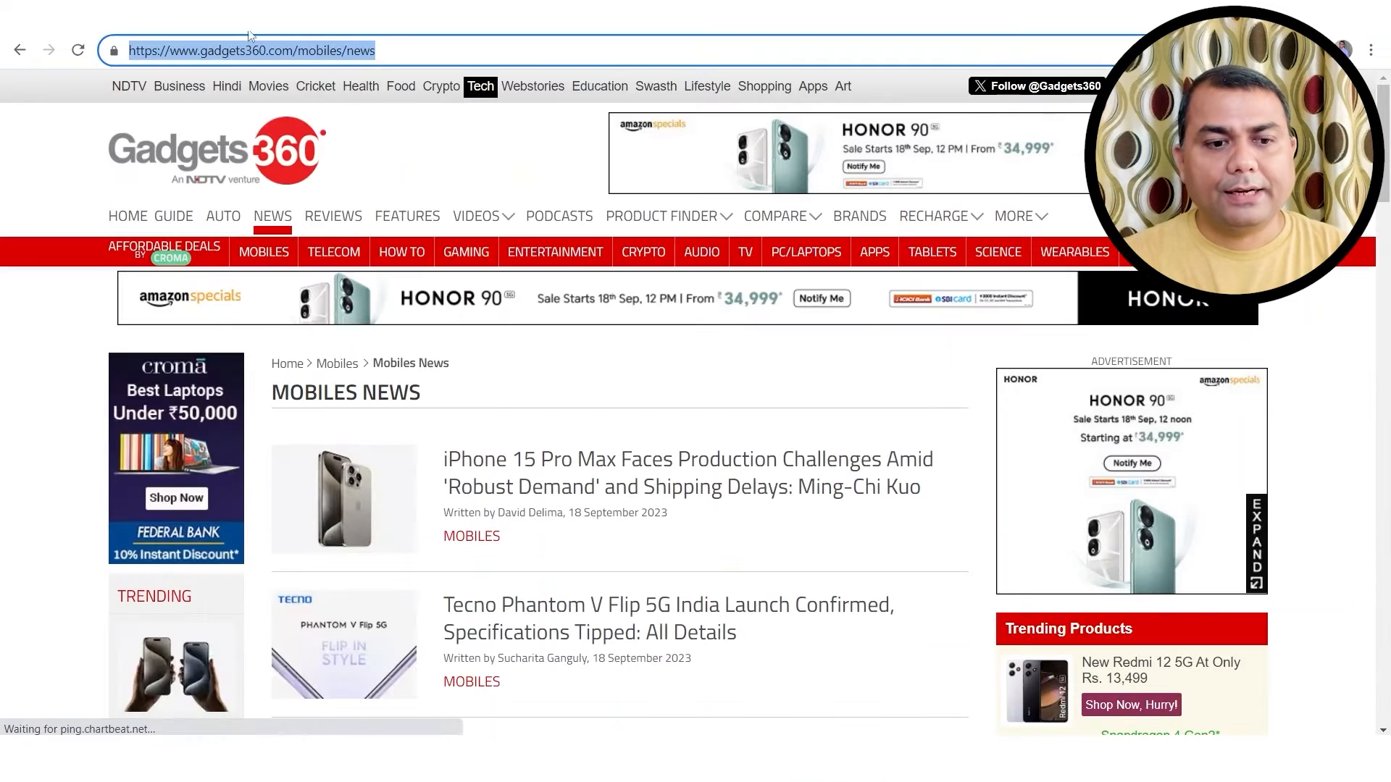
left_click(358, 50)
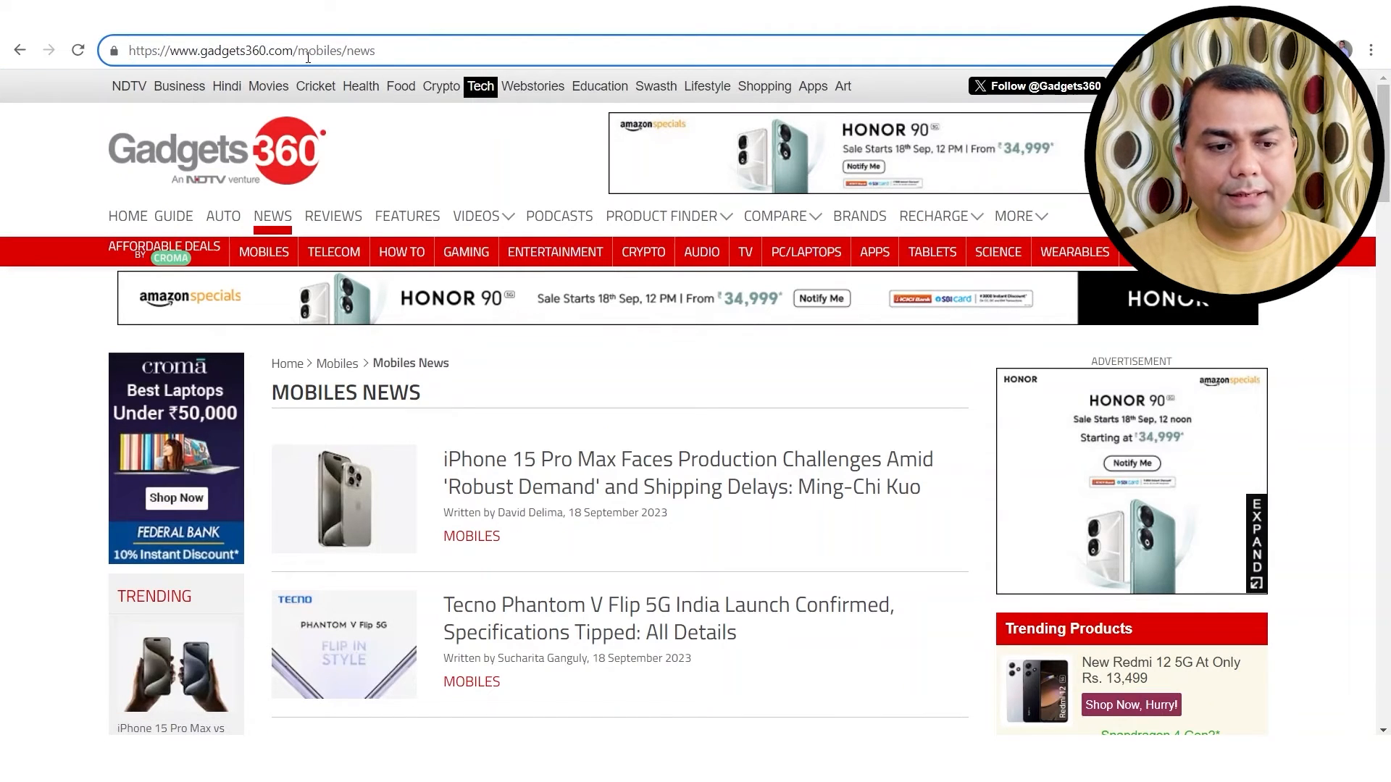
key("ctrl+a")
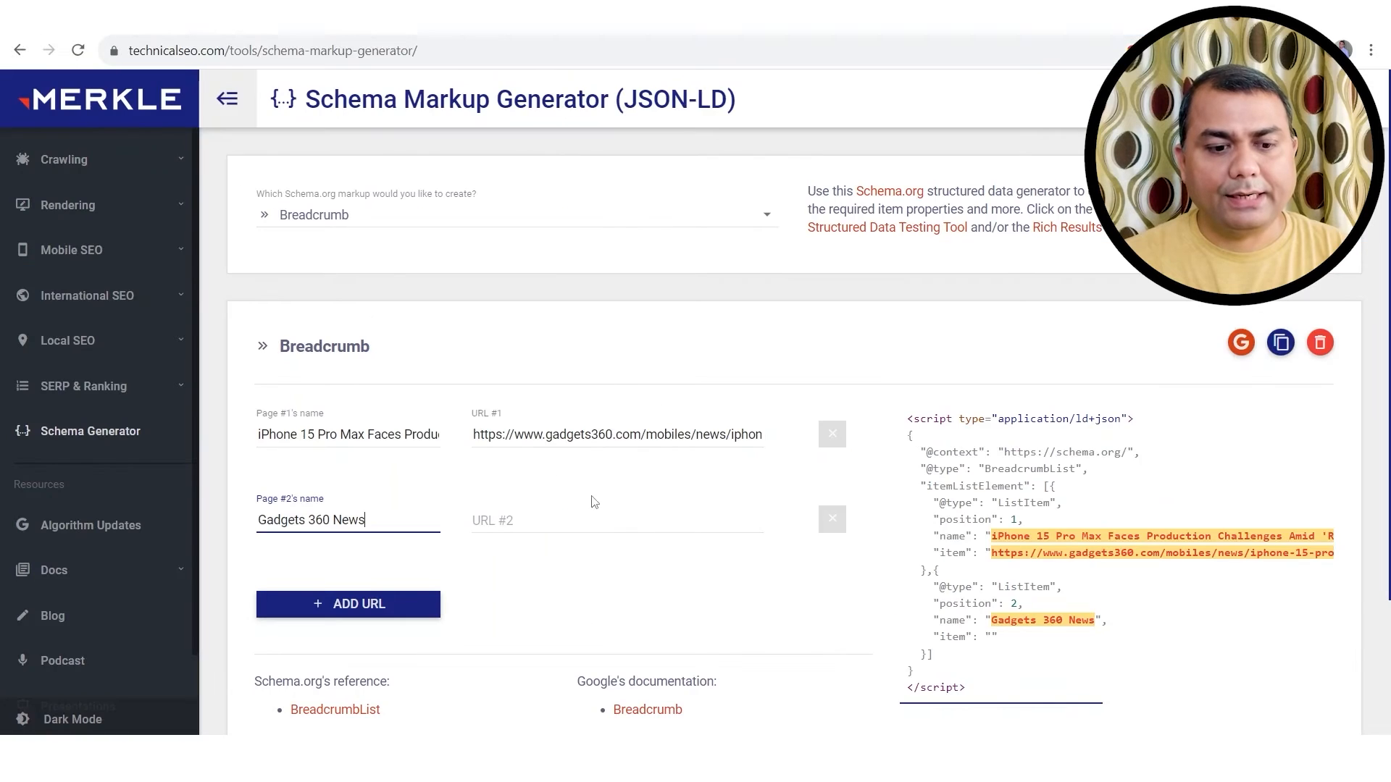
left_click(564, 516)
key("ctrl+v")
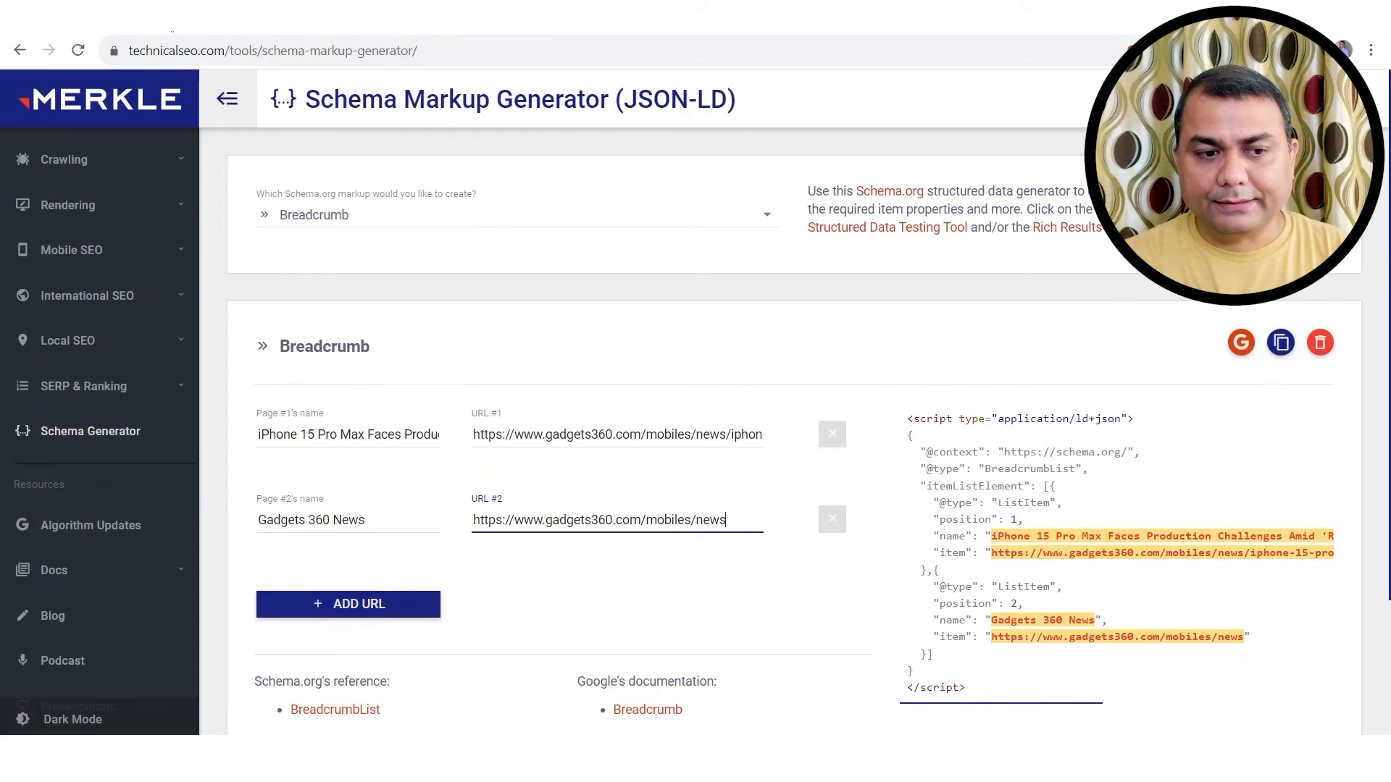
left_click(174, 19)
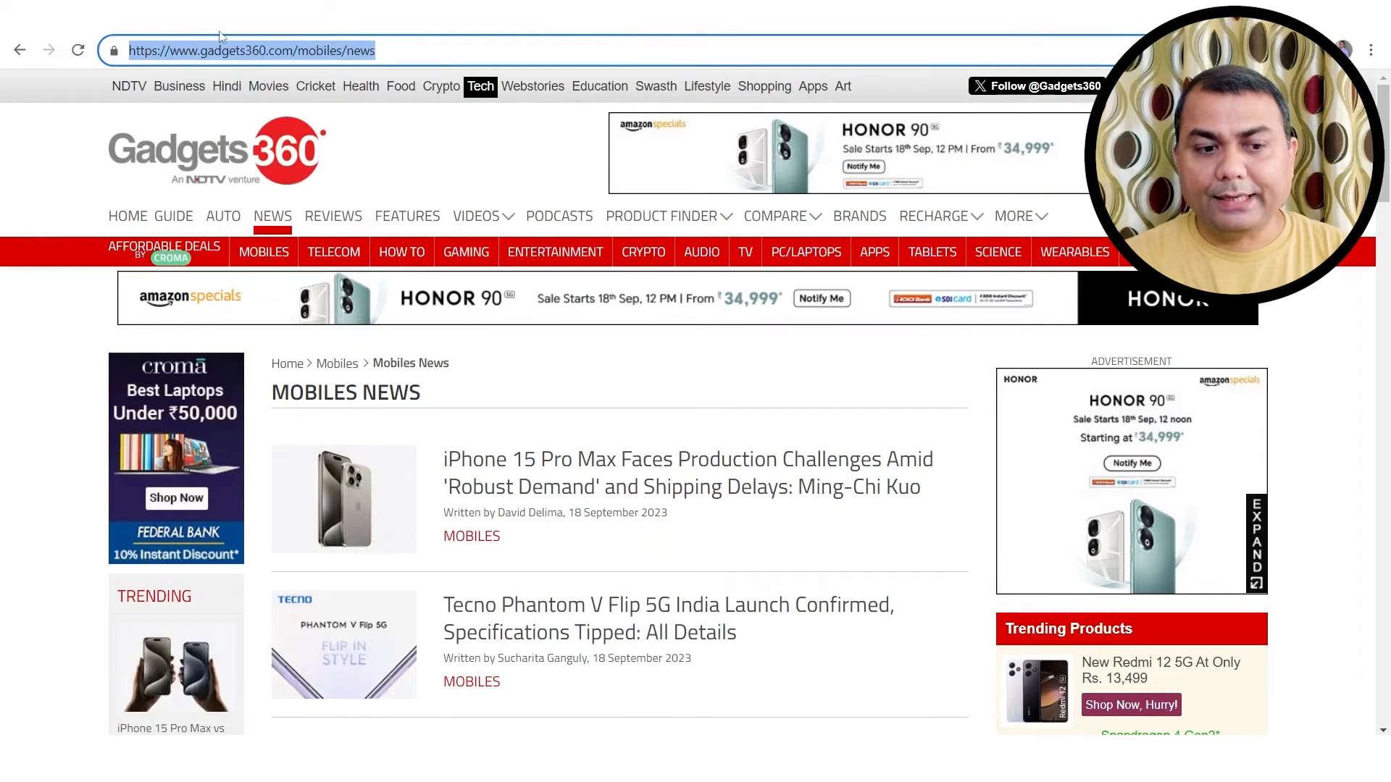
left_click(317, 51)
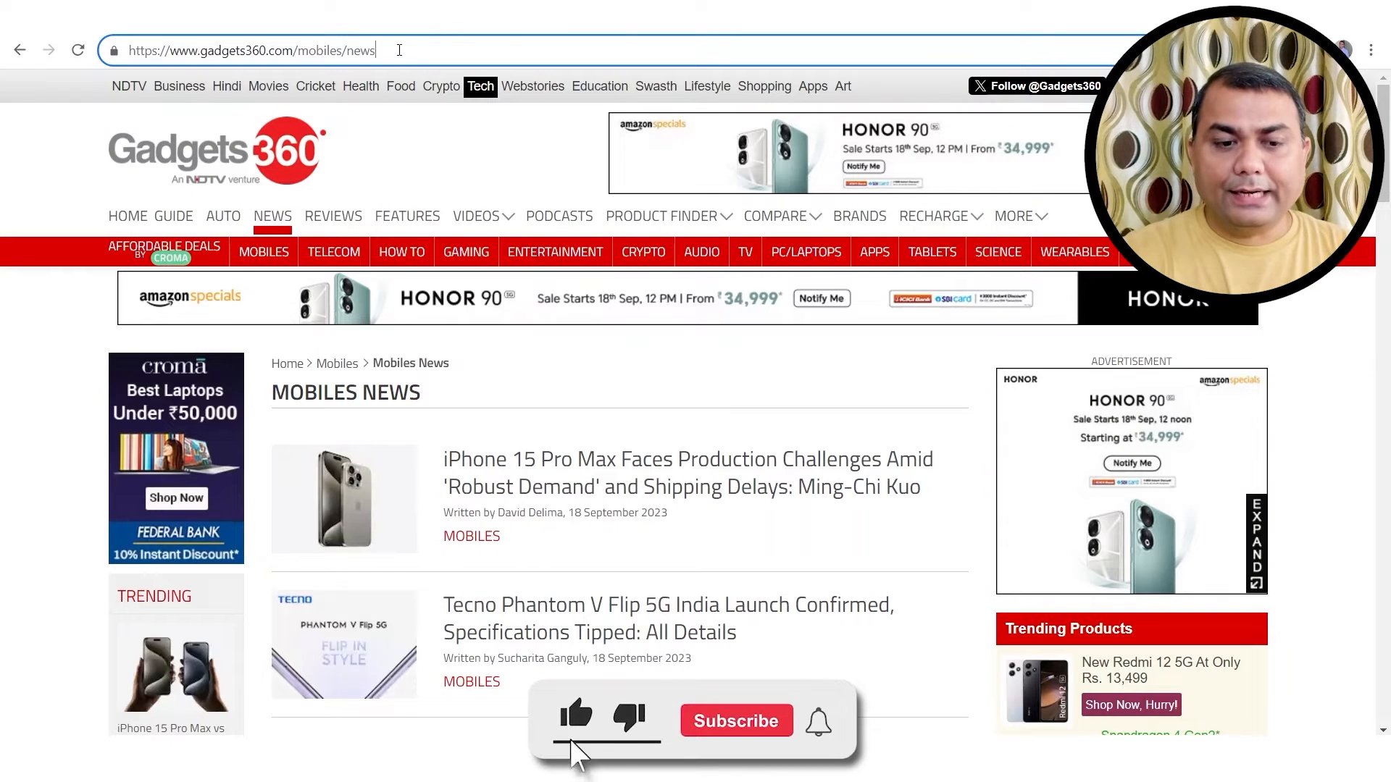
left_click(399, 50)
key("BackSpace")
key("BackSpace")
key("BackSpace")
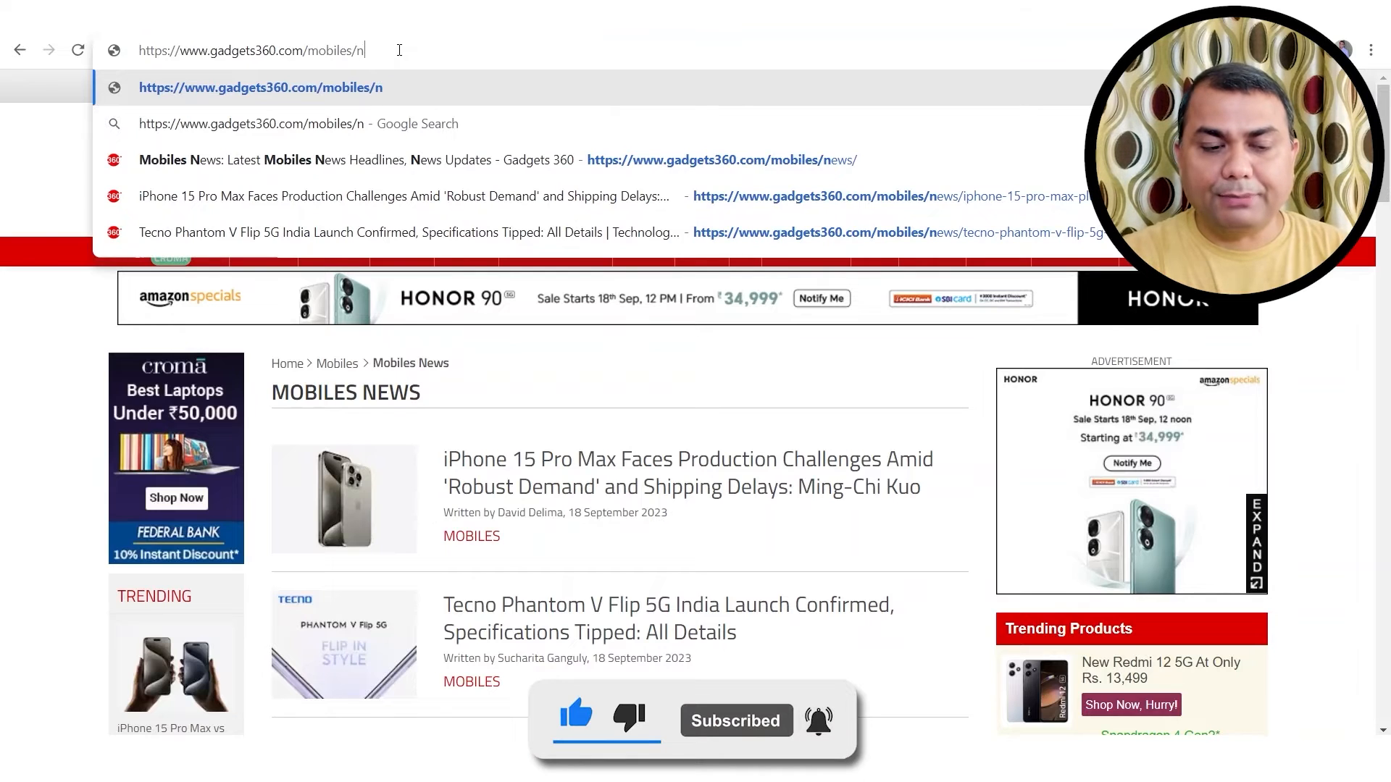
key("BackSpace")
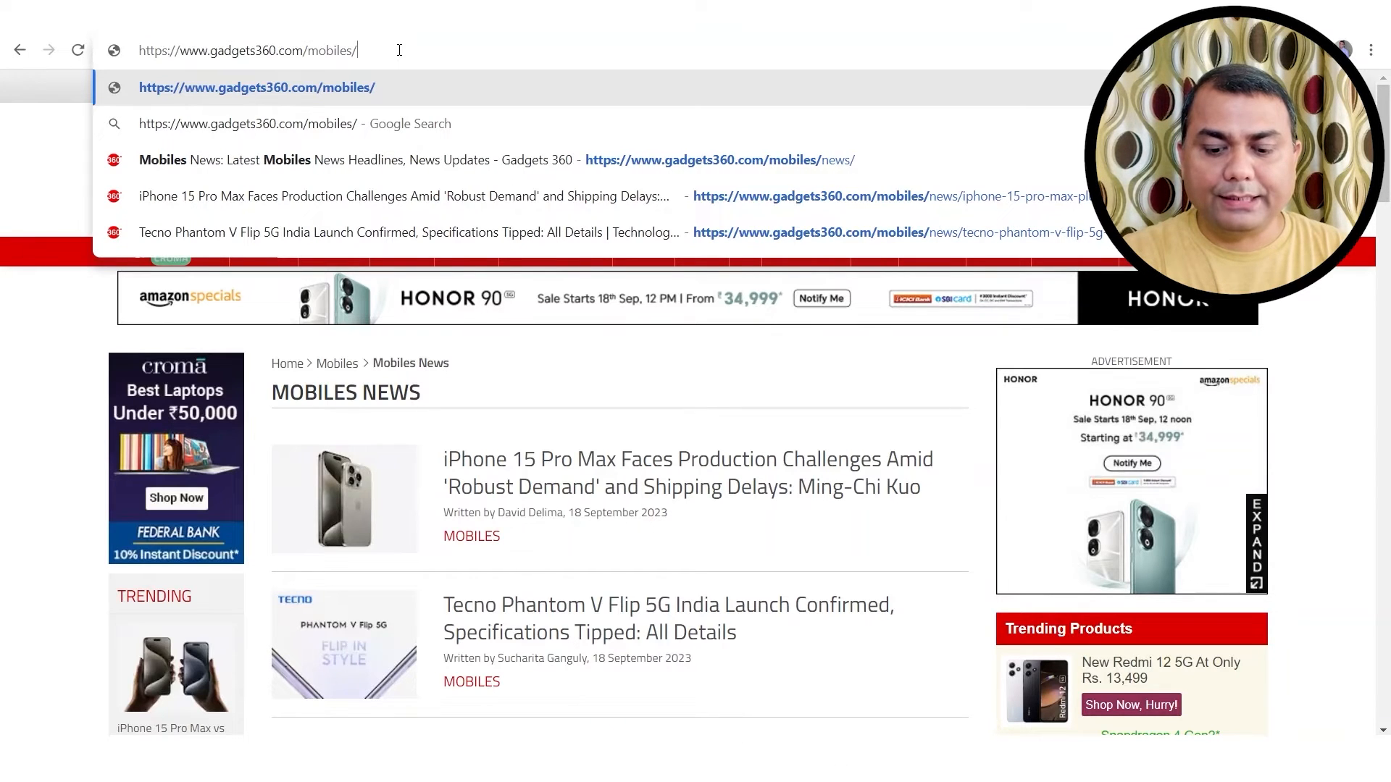
key("Return")
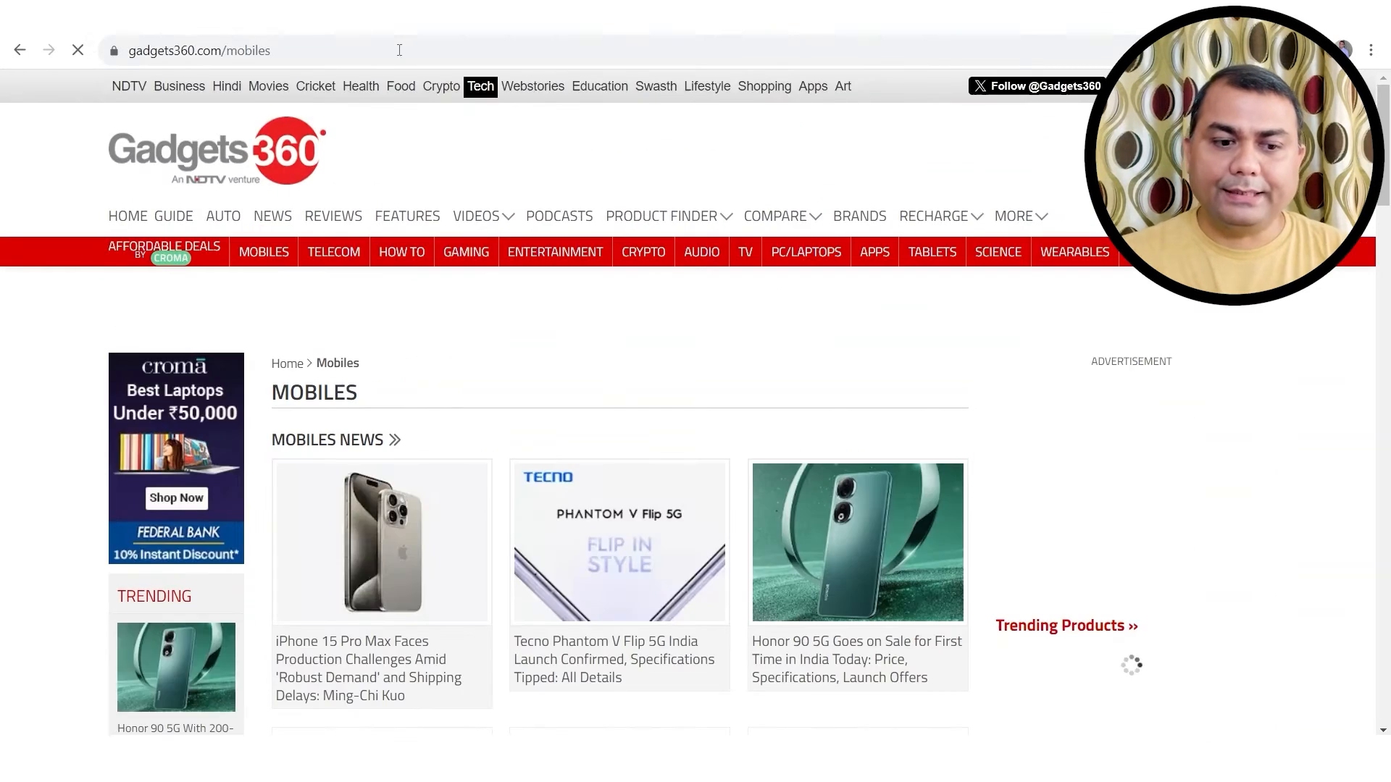
left_click(229, 51)
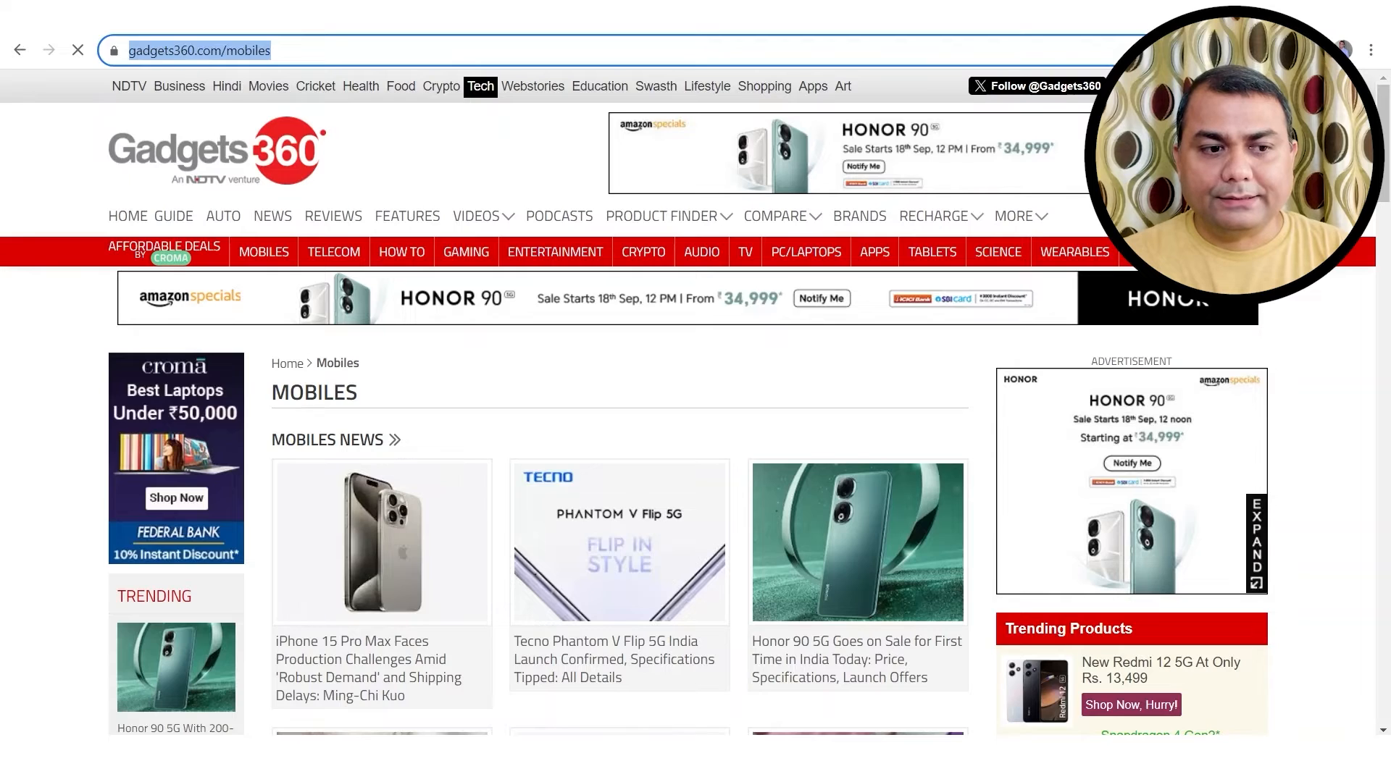
Step: Add a third breadcrumb page named 'Gadgets 360 Mobile'
left_click(210, 17)
left_click_drag(429, 519, 224, 529)
key("ctrl+c")
left_click(364, 600)
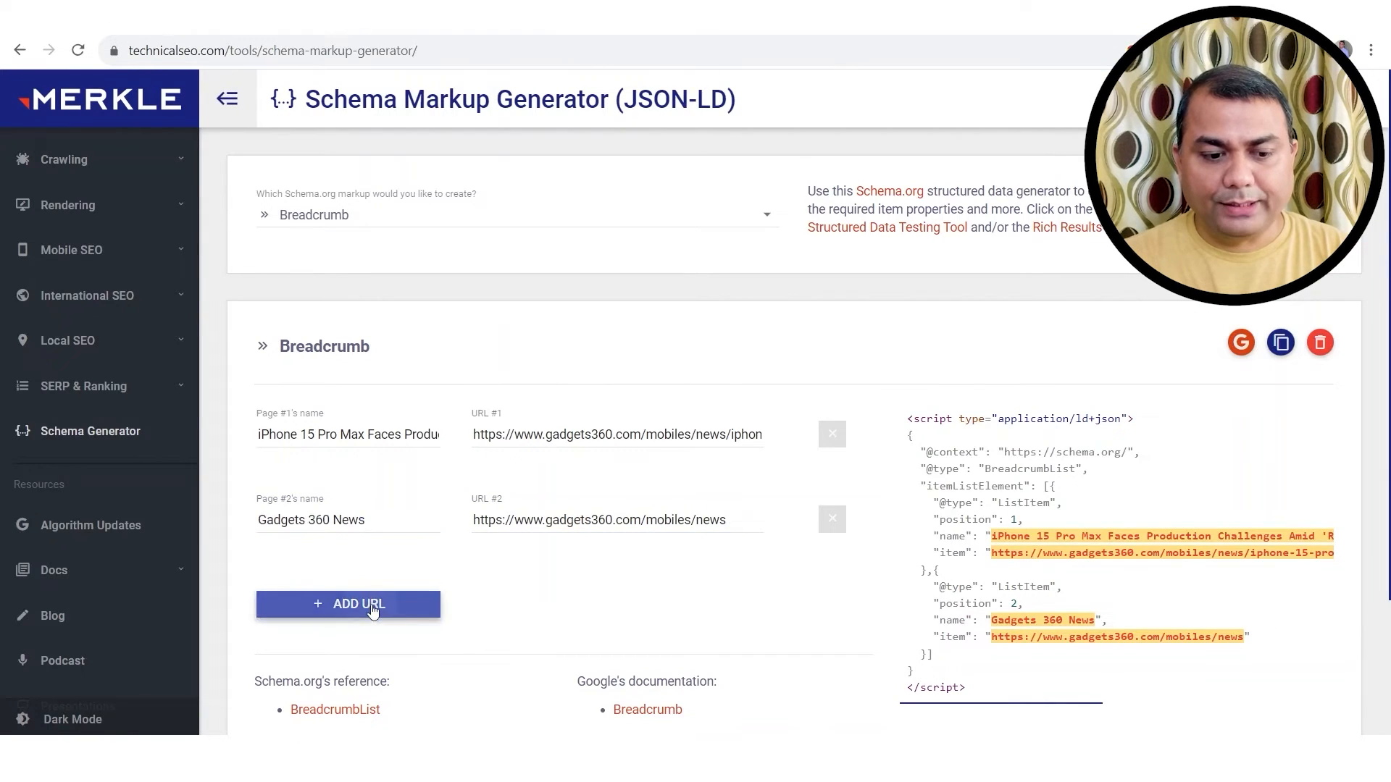
left_click(362, 610)
key("ctrl+v")
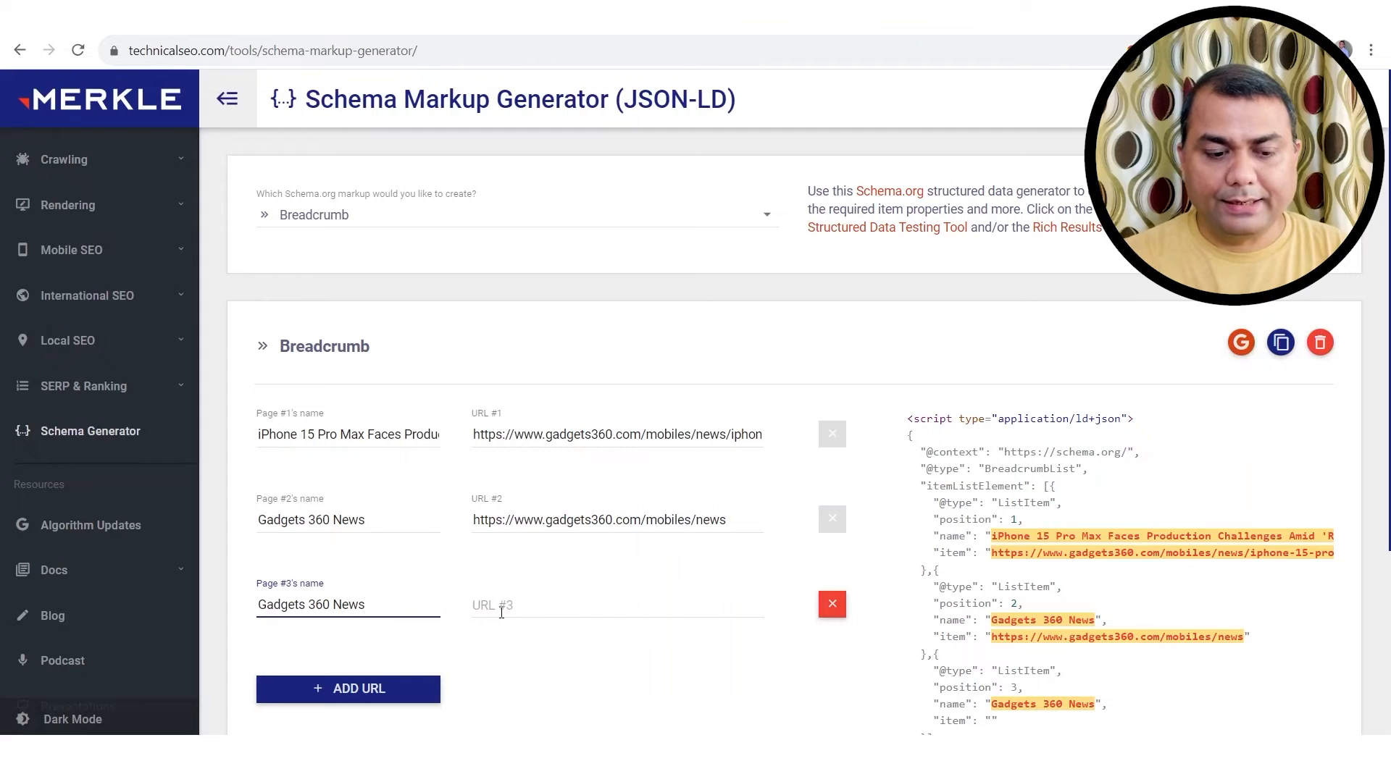
key("BackSpace")
key("BackSpace")
key("BackSpace")
type("Mobile")
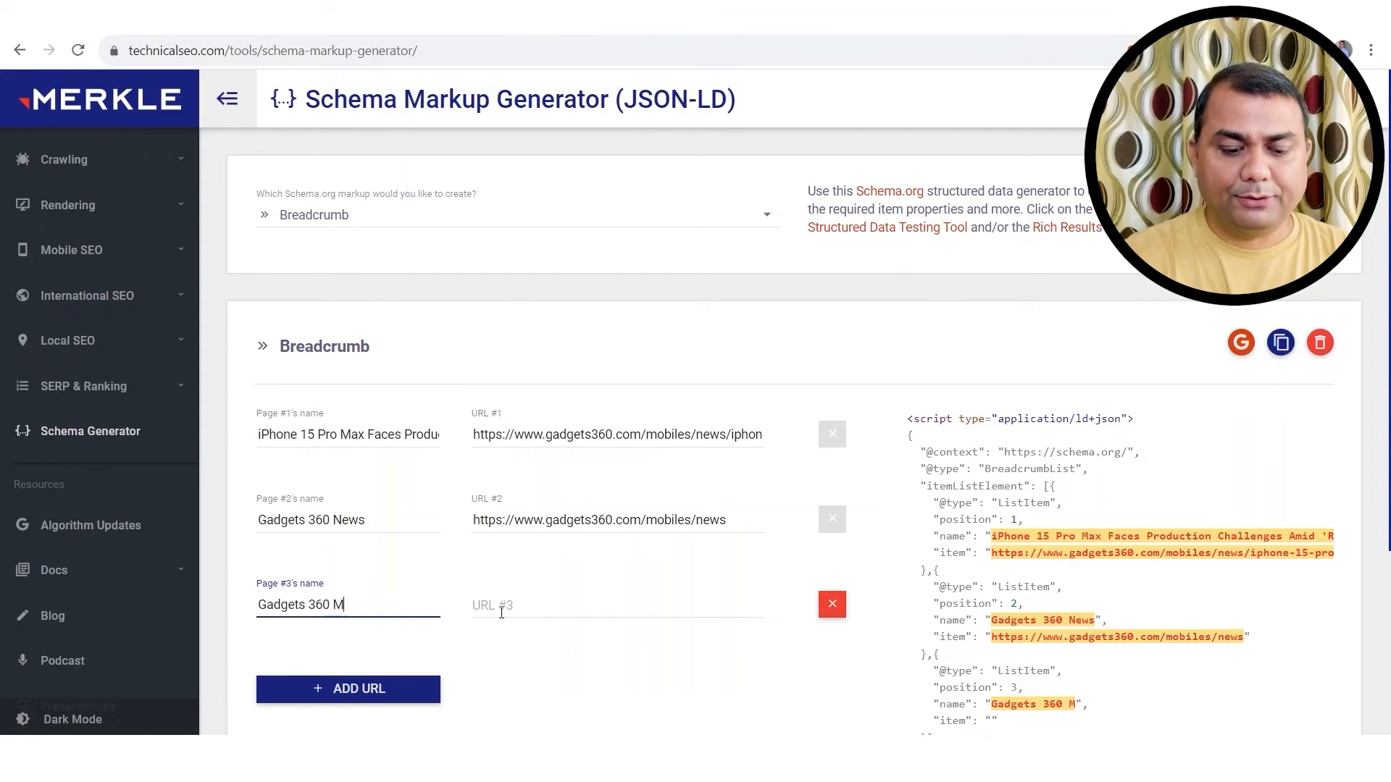
left_click(511, 592)
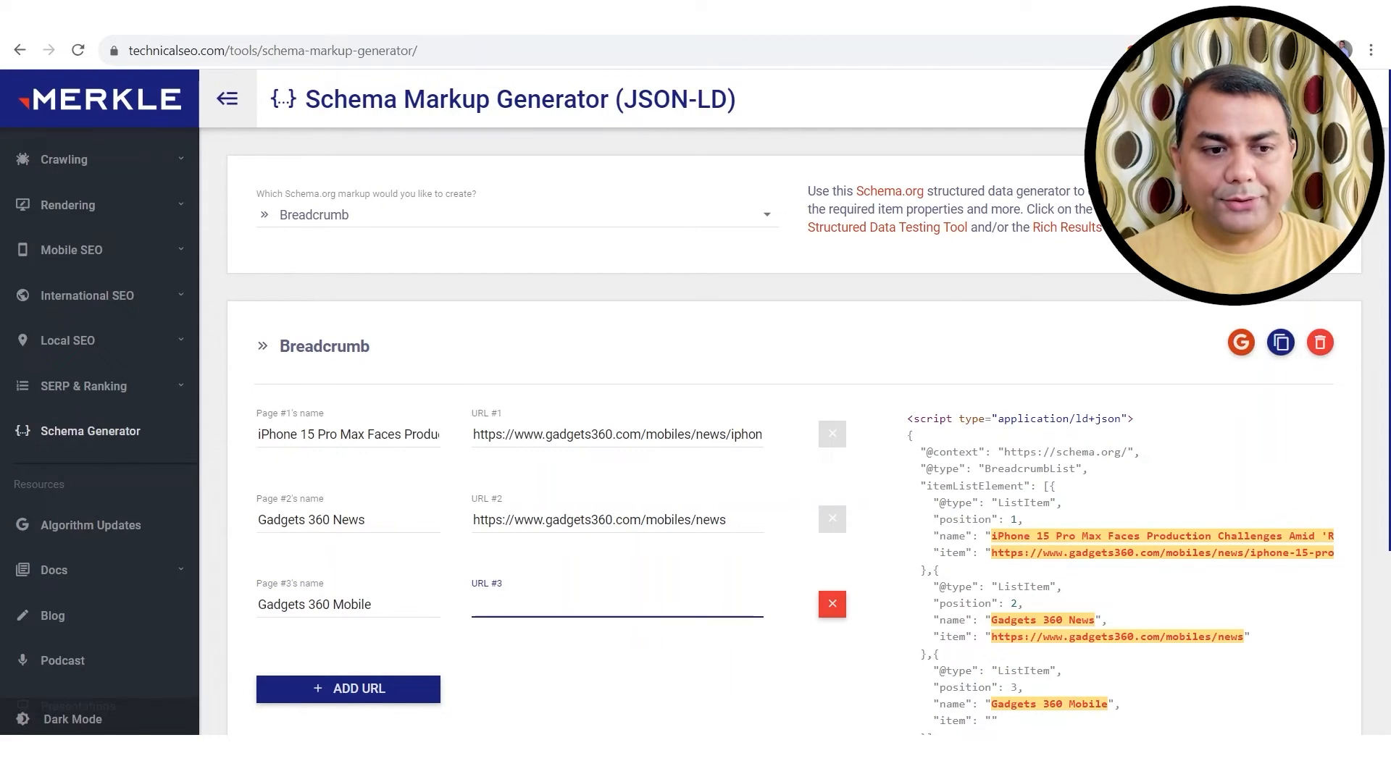
left_click(253, 16)
left_click(248, 52)
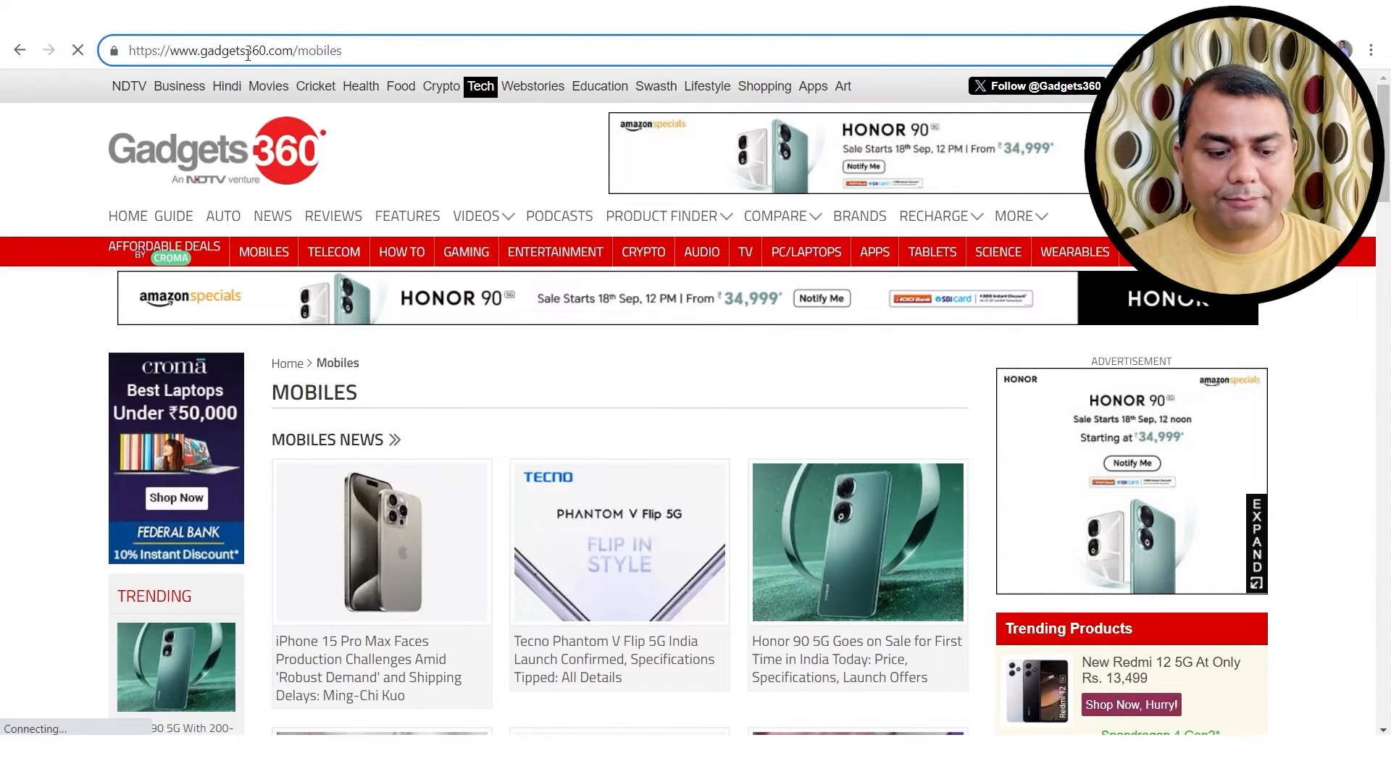
key("ctrl+a")
key("ctrl+c")
key("ctrl+Tab")
key("ctrl+v")
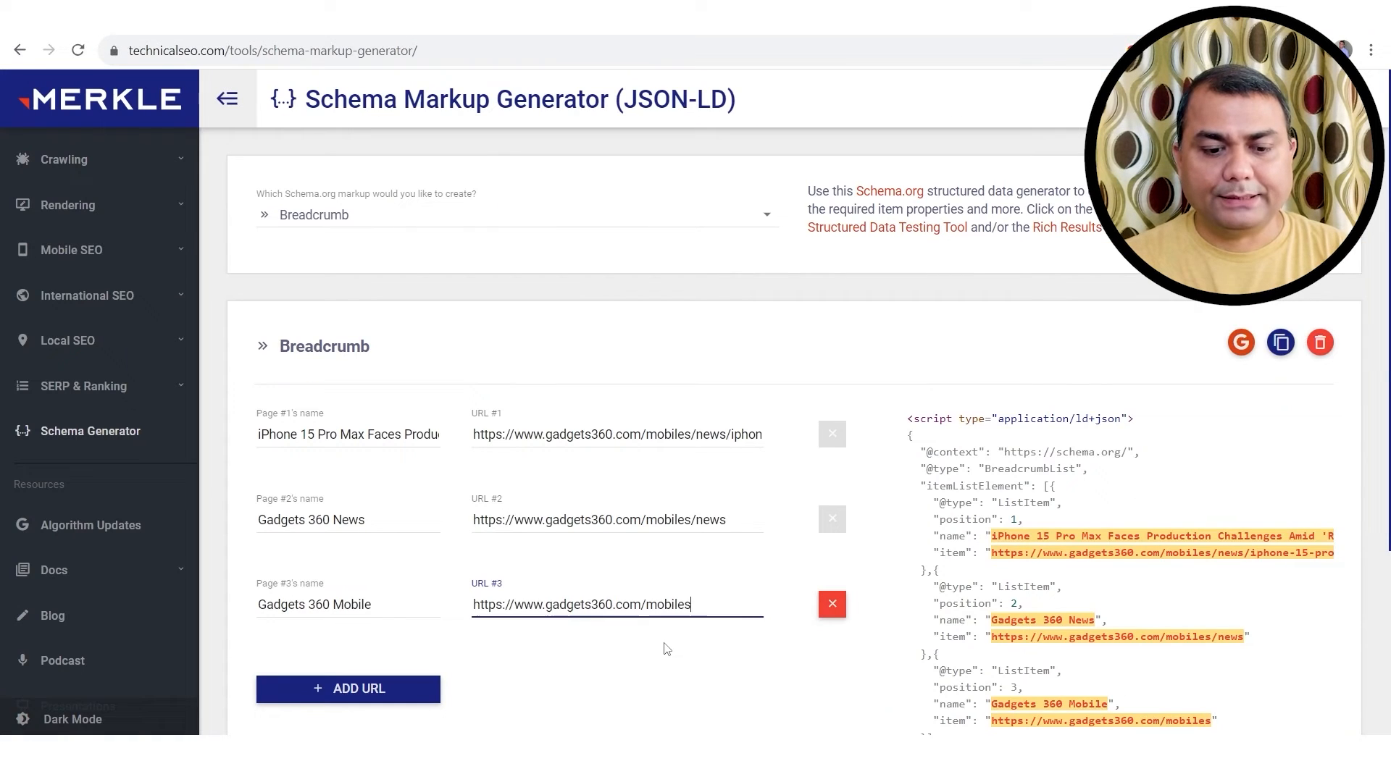
Step: Trim the address down to the Gadgets 360 homepage and load it
key("ctrl+Tab")
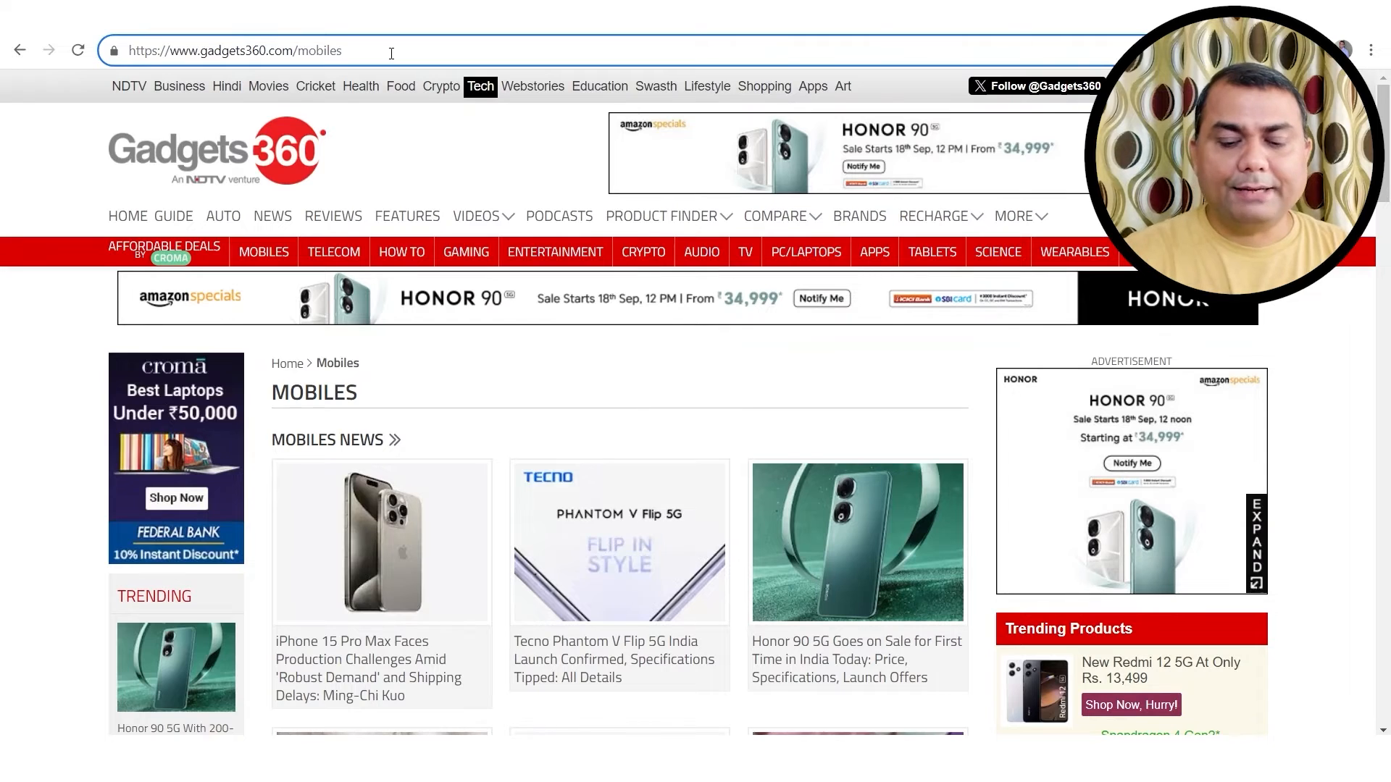
key("BackSpace")
key("BackSpace")
key("BackSpace")
key("BackSpace")
key("BackSpace")
key("BackSpace")
key("BackSpace")
key("BackSpace")
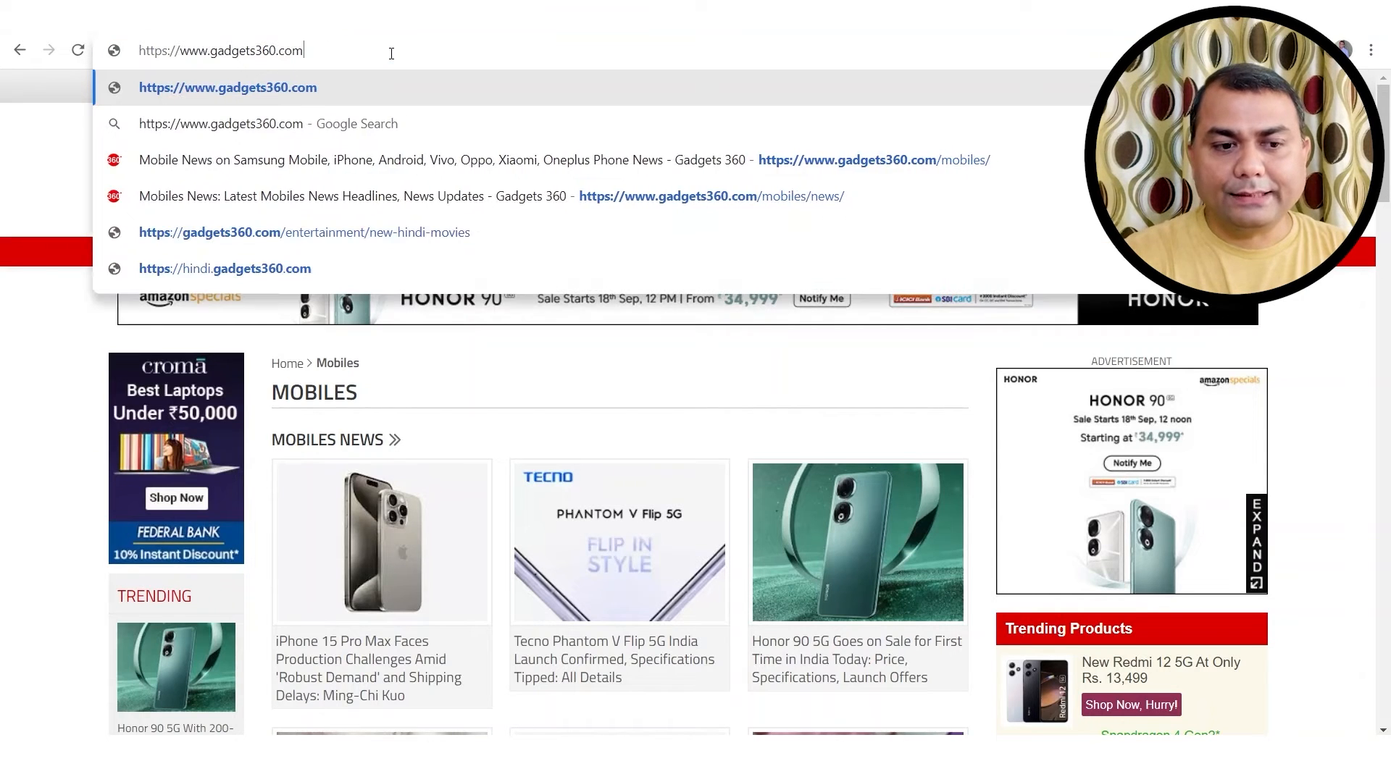
type("/")
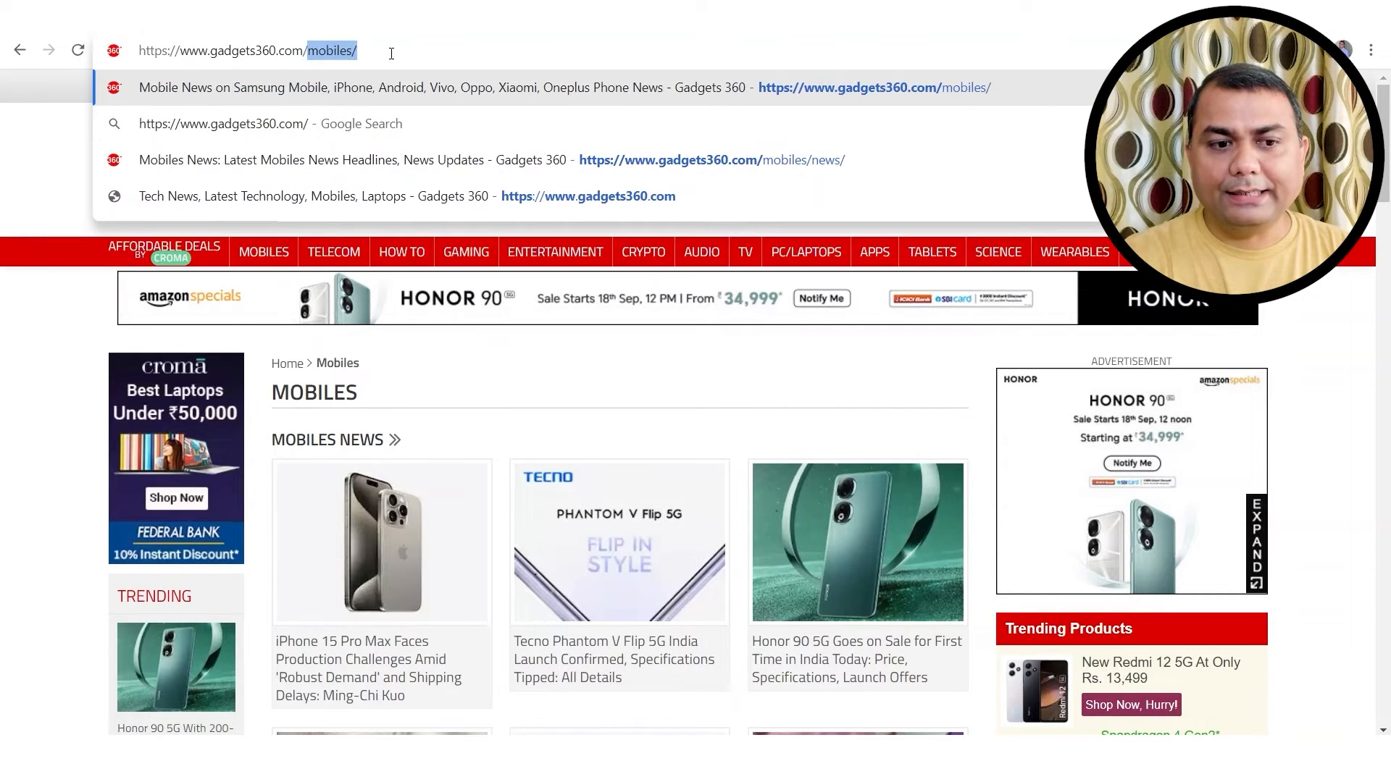
key("BackSpace")
key("Return")
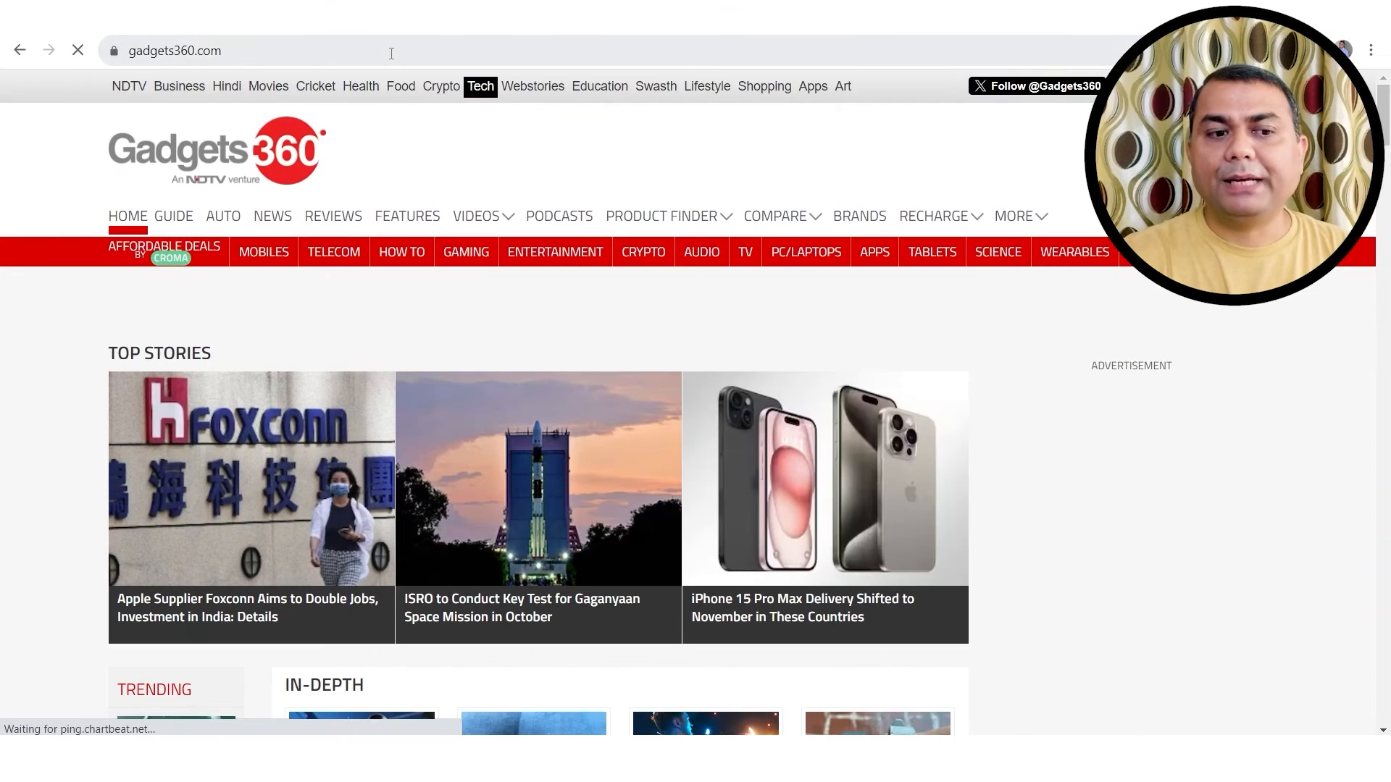
key("ctrl+Tab")
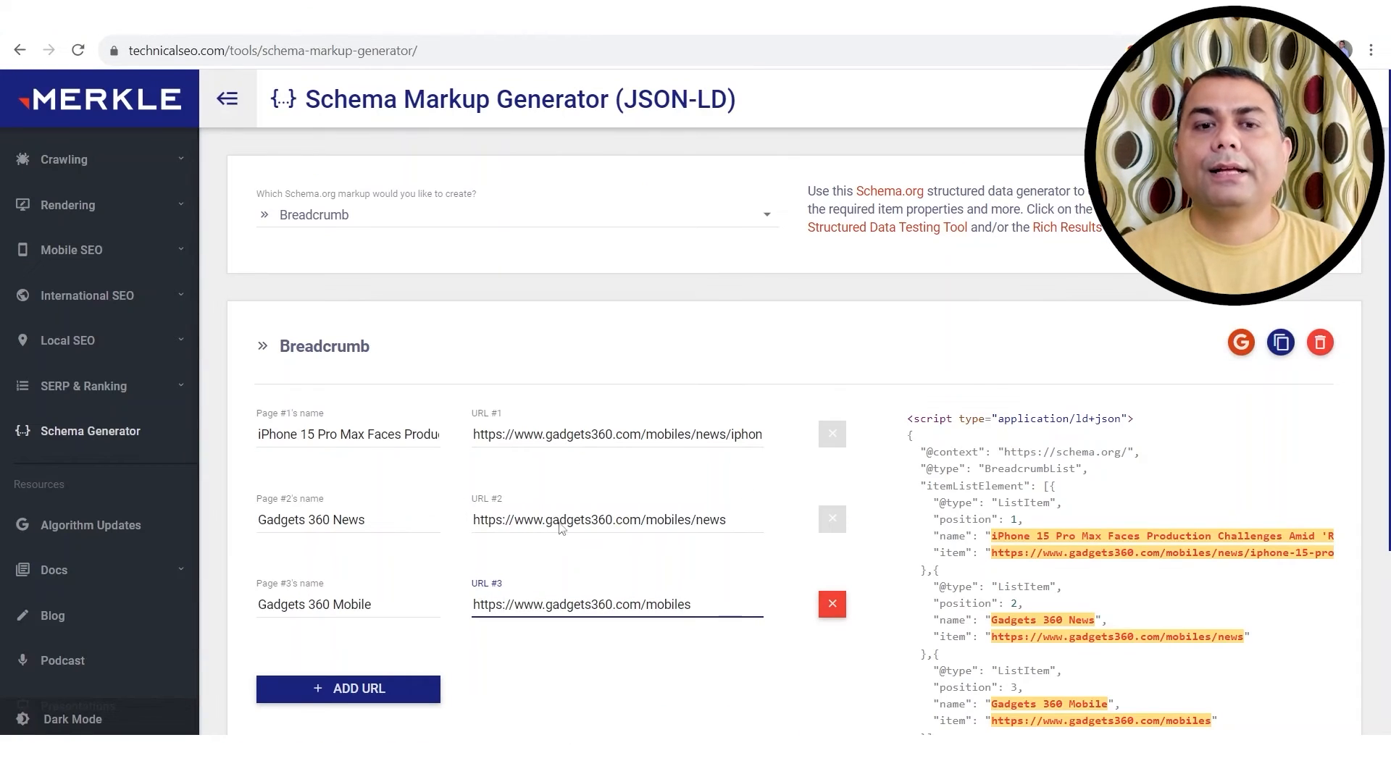
Step: Review and copy the three-item breadcrumb JSON-LD, then bring up the Article schema Notepad file
scroll(556, 642, "down", 1)
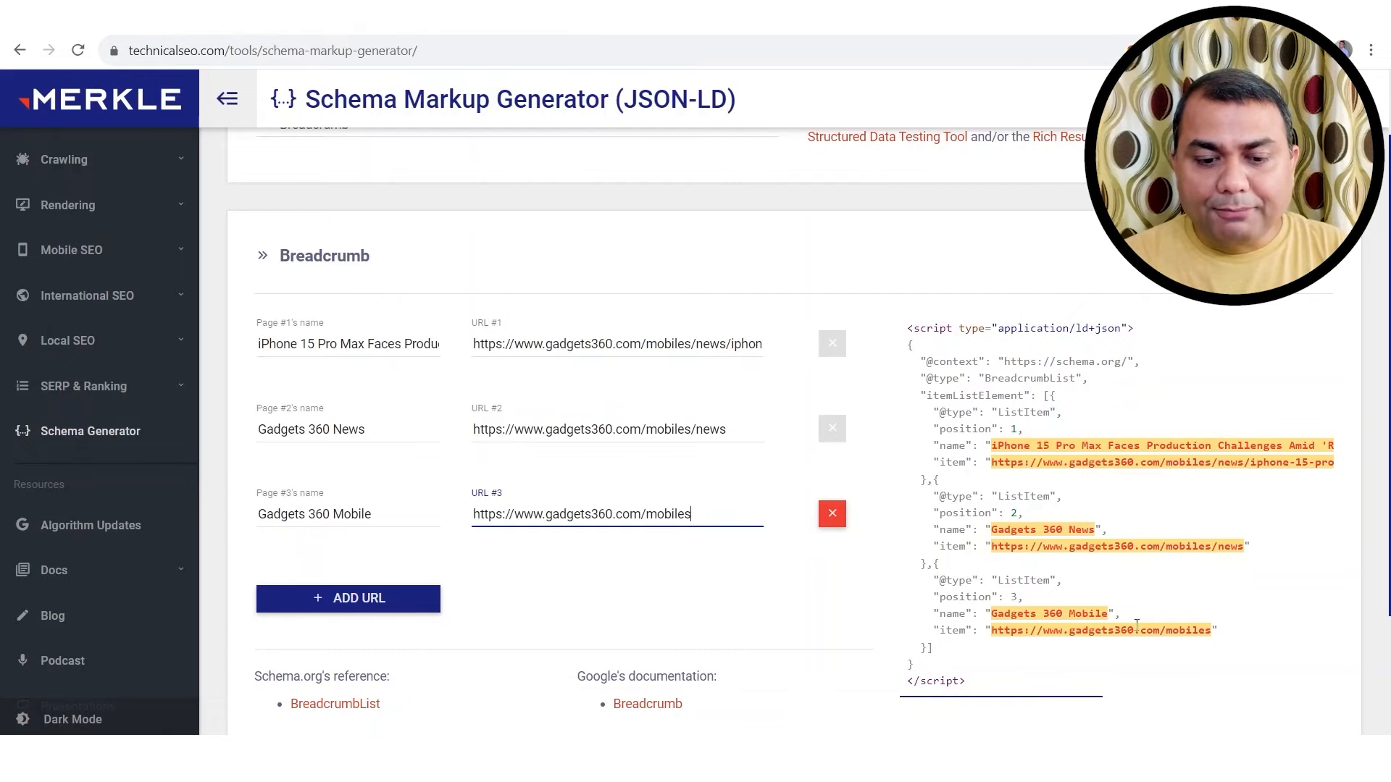
scroll(1136, 564, "down", 1)
scroll(1142, 528, "up", 2)
scroll(938, 392, "down", 2)
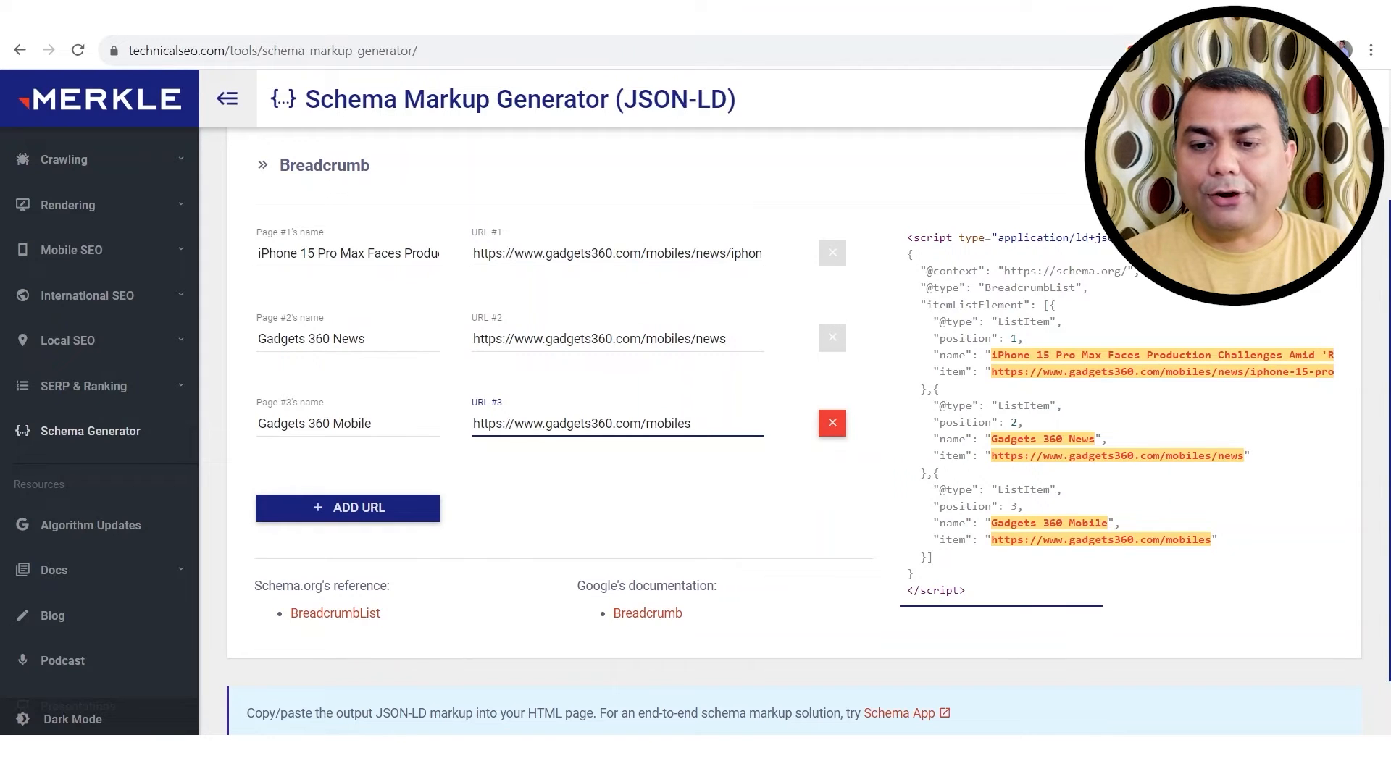
scroll(779, 407, "up", 1)
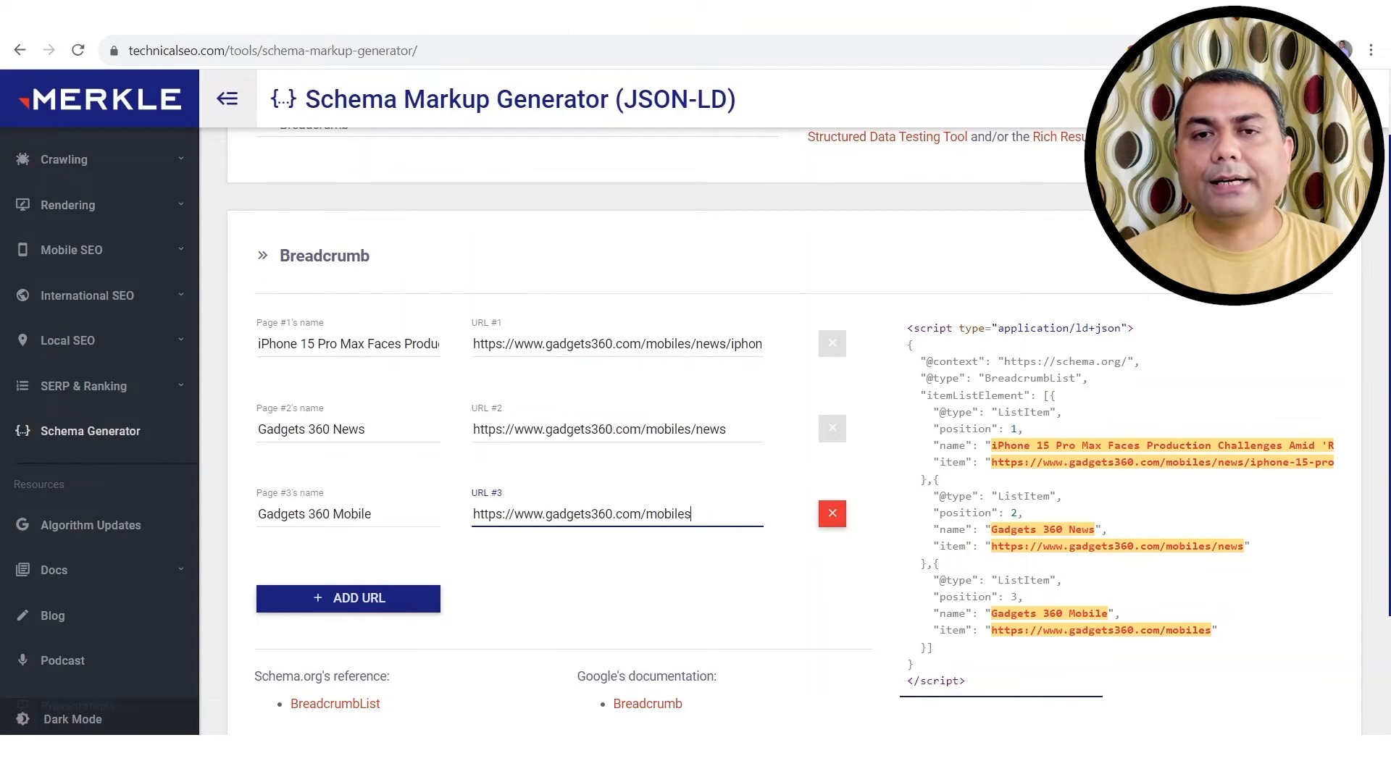
scroll(778, 407, "down", 1)
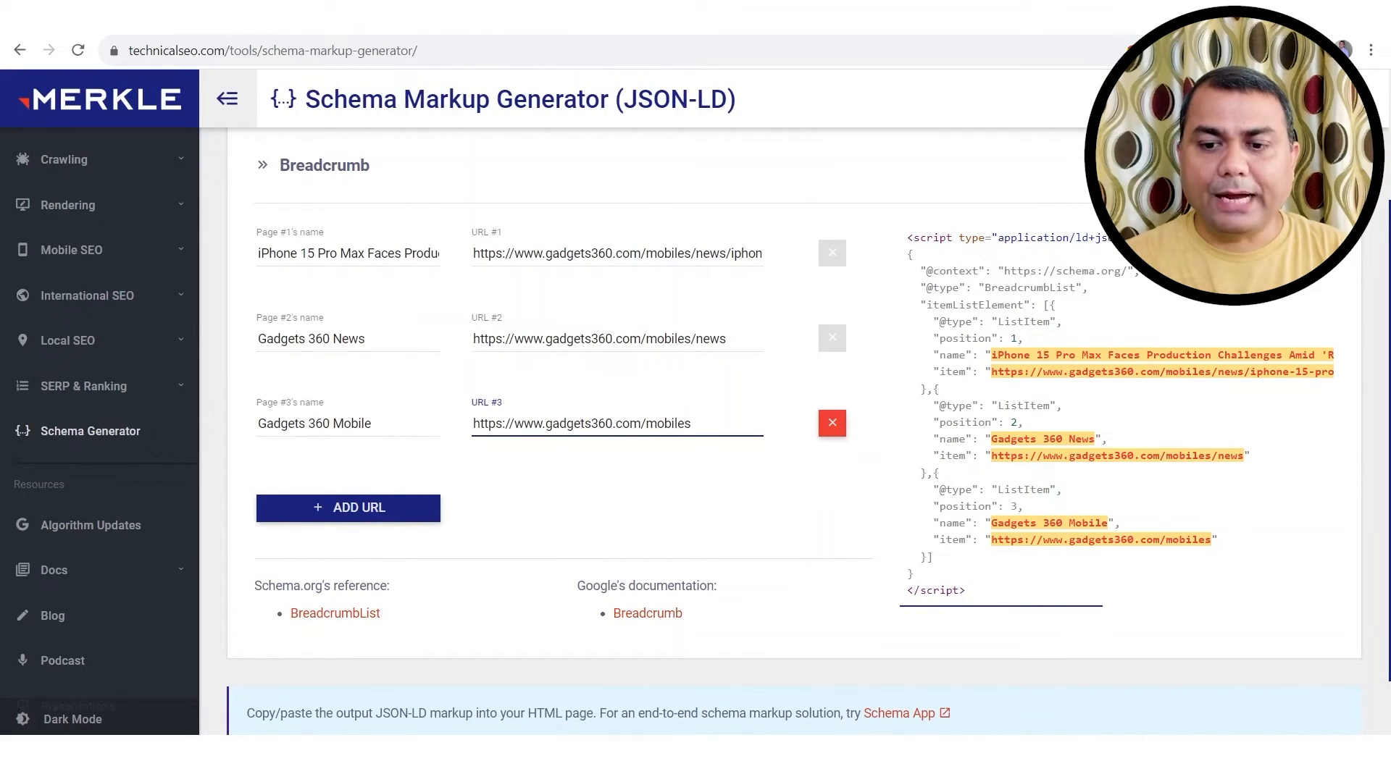
left_click(1279, 166)
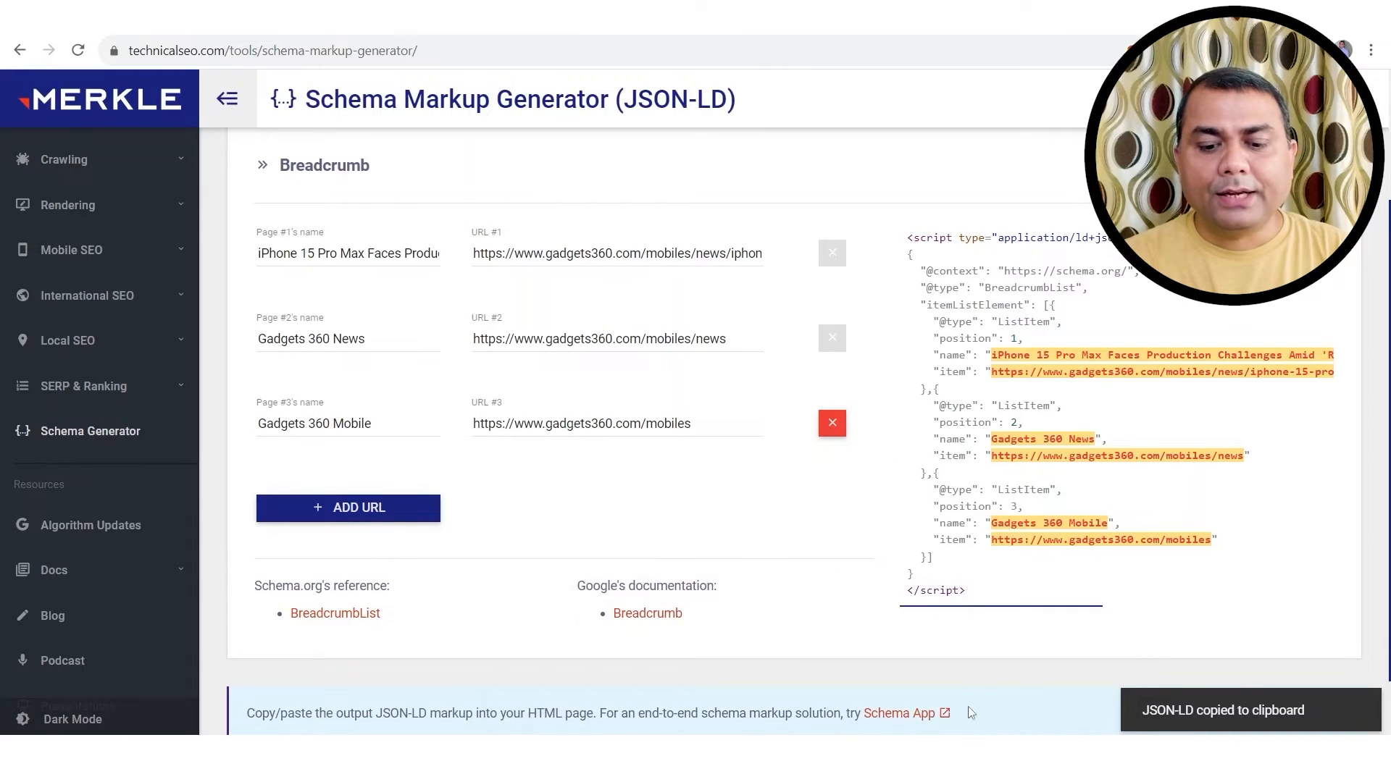
left_click(1007, 758)
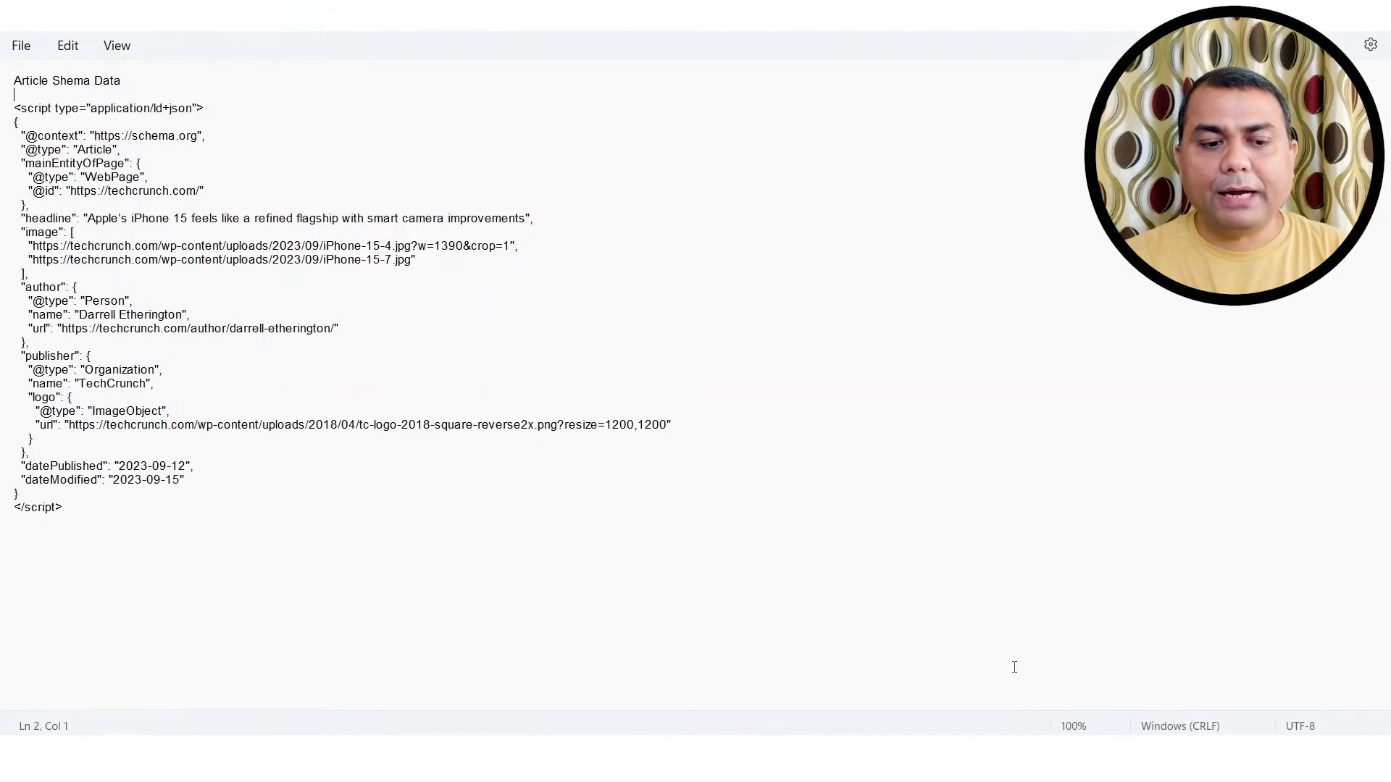
Step: Below the Article schema, add a 'Breadcrum Schema Data' heading with an '=' line and paste the breadcrumb JSON-LD
left_click(67, 522)
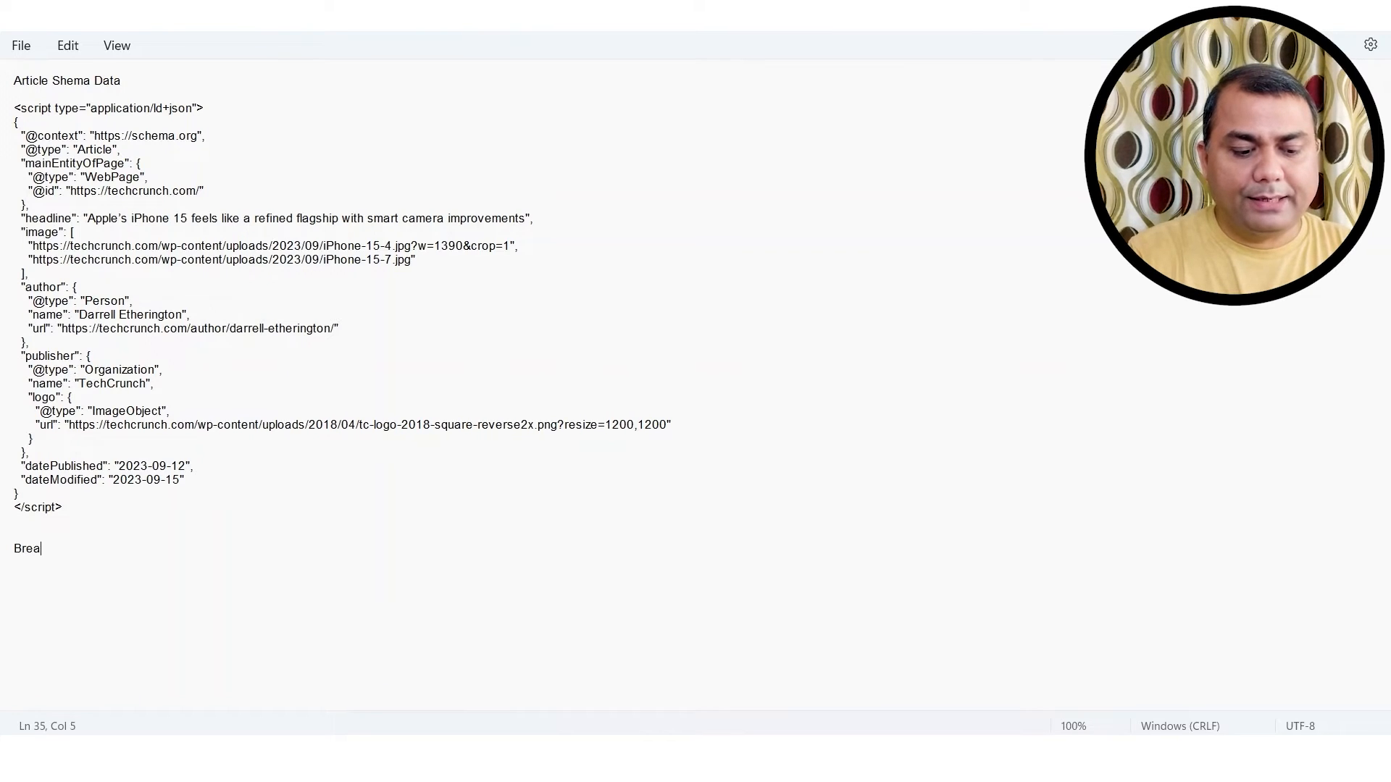
type("Breadcrum Sche")
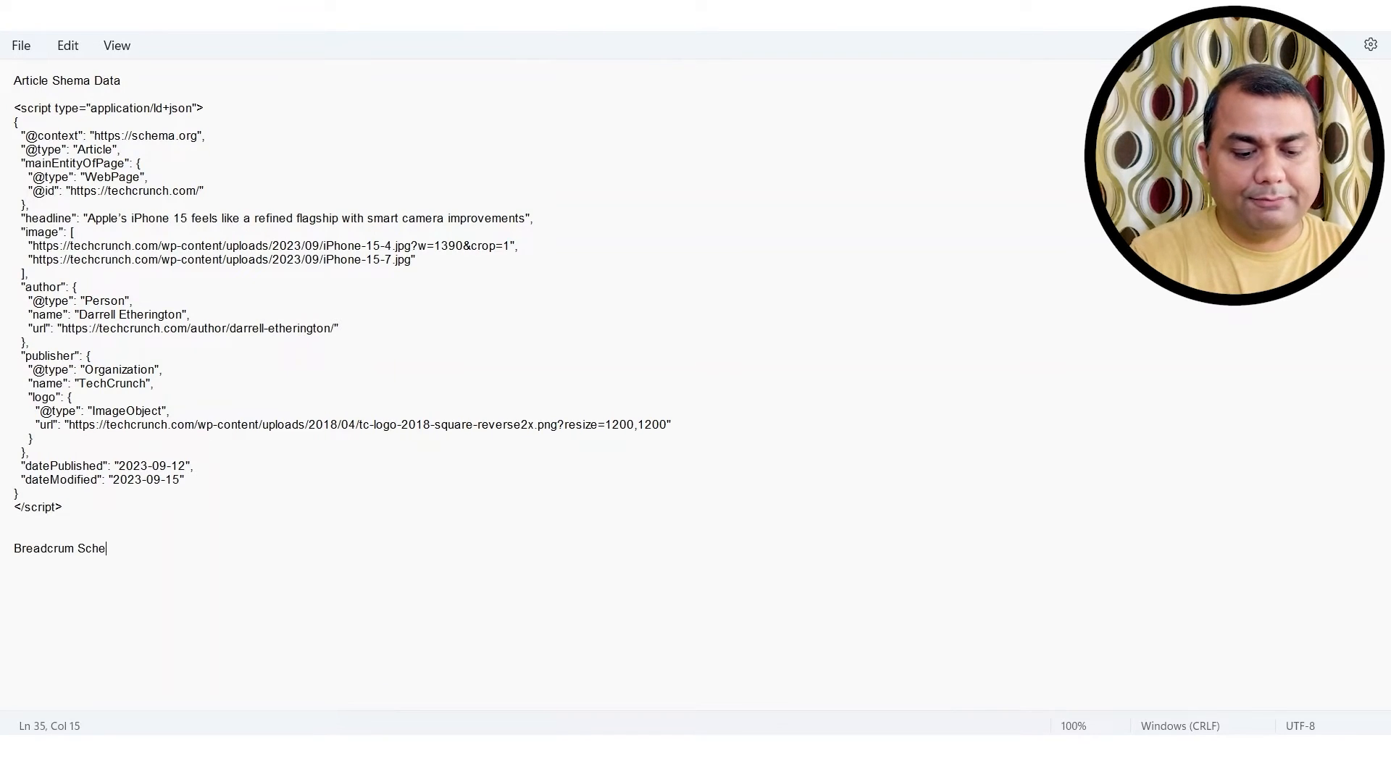
type("ma Dat")
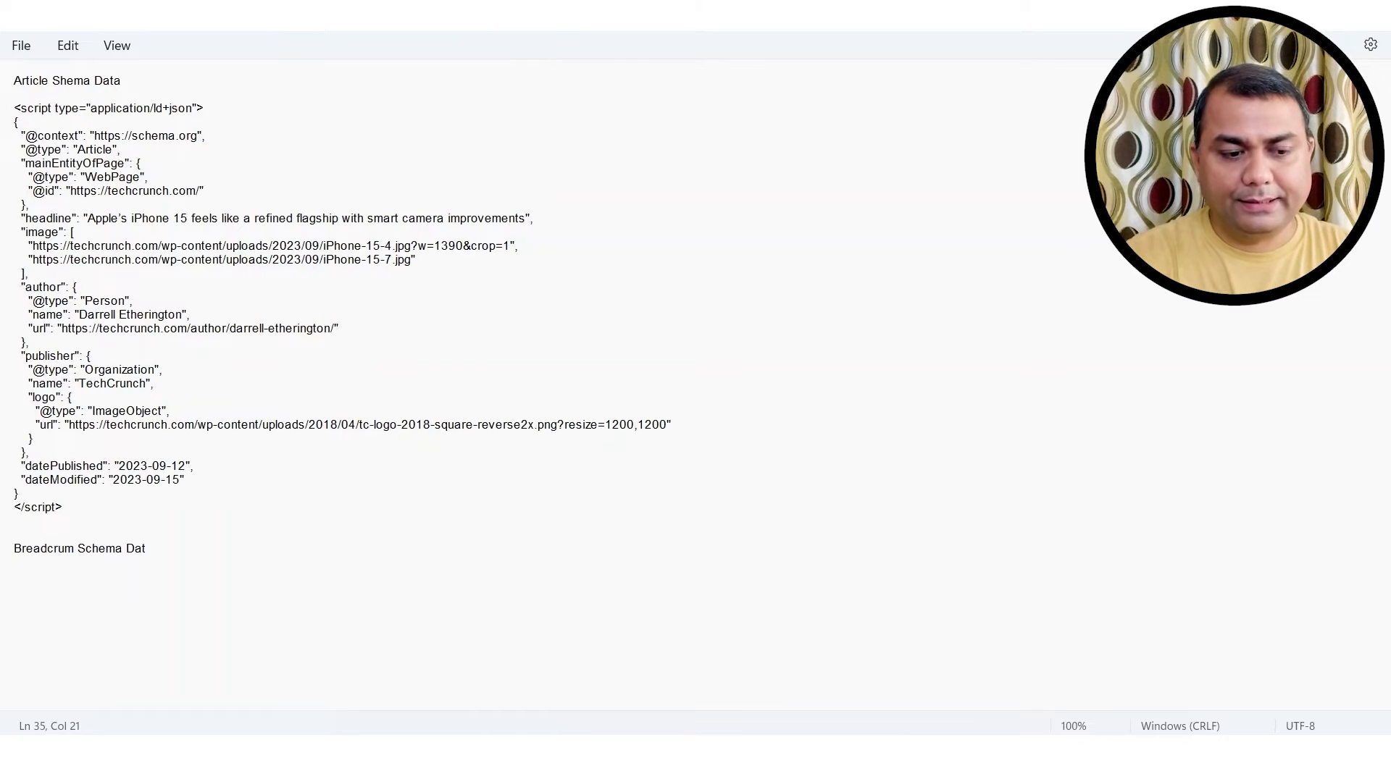
type("a")
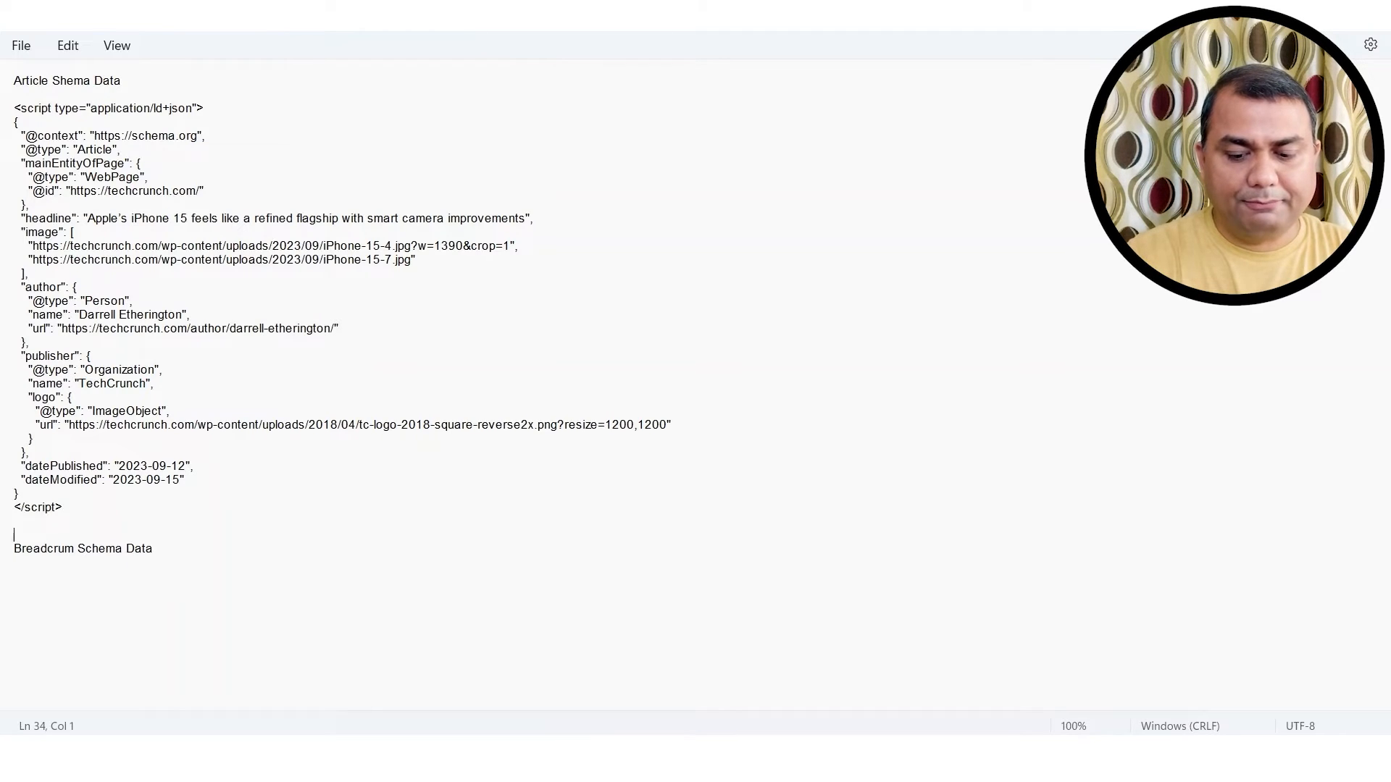
type("===========================================")
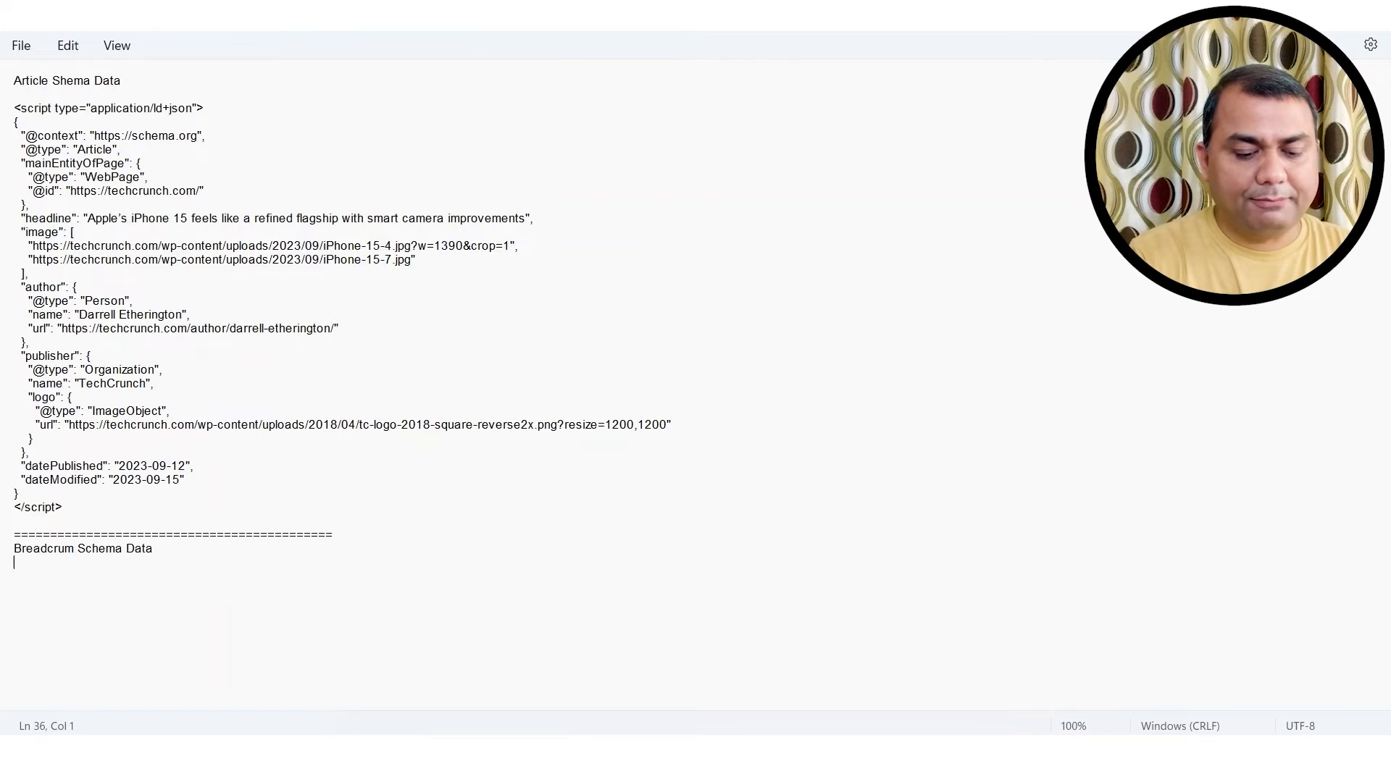
key("ctrl+v")
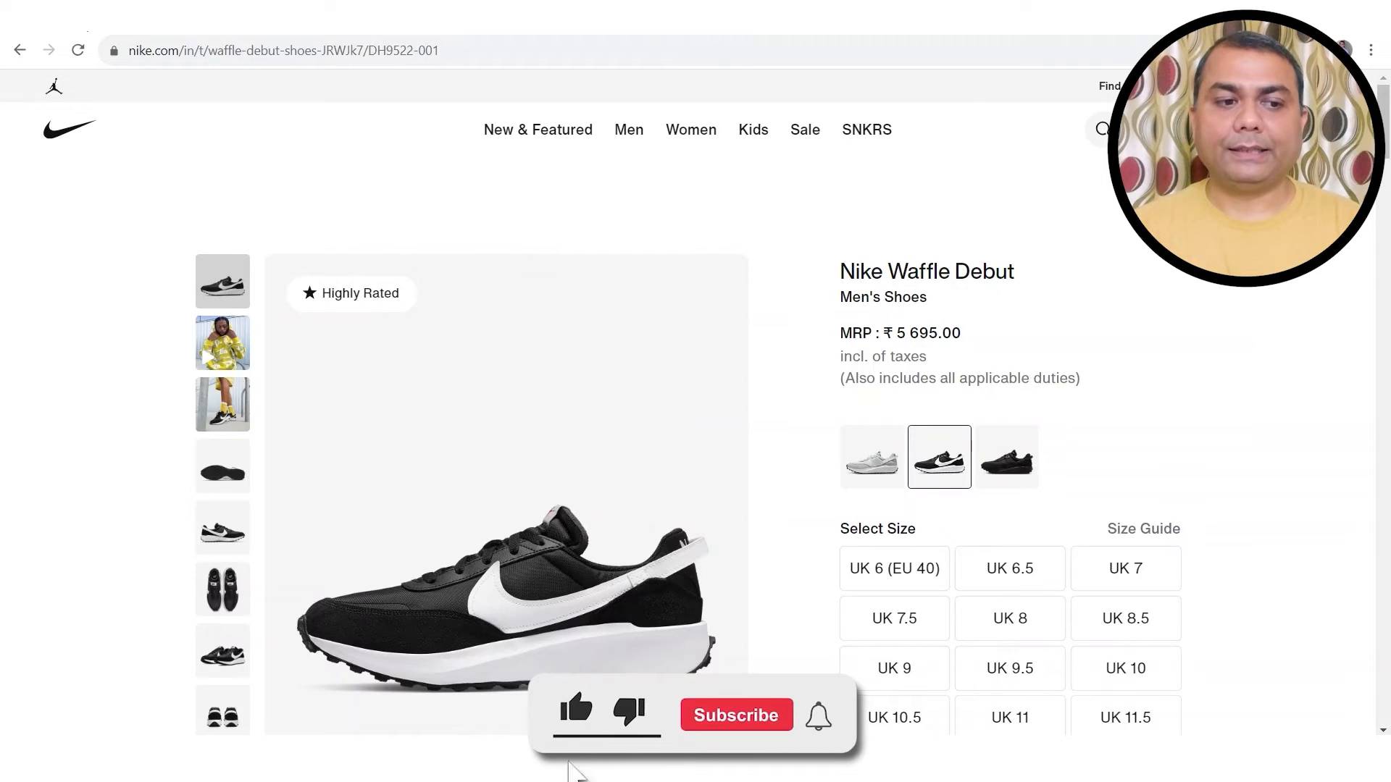
Step: Rerun the 'schema markup generator' Google search and open the TechnicalSEO result
left_click(84, 20)
left_click(363, 114)
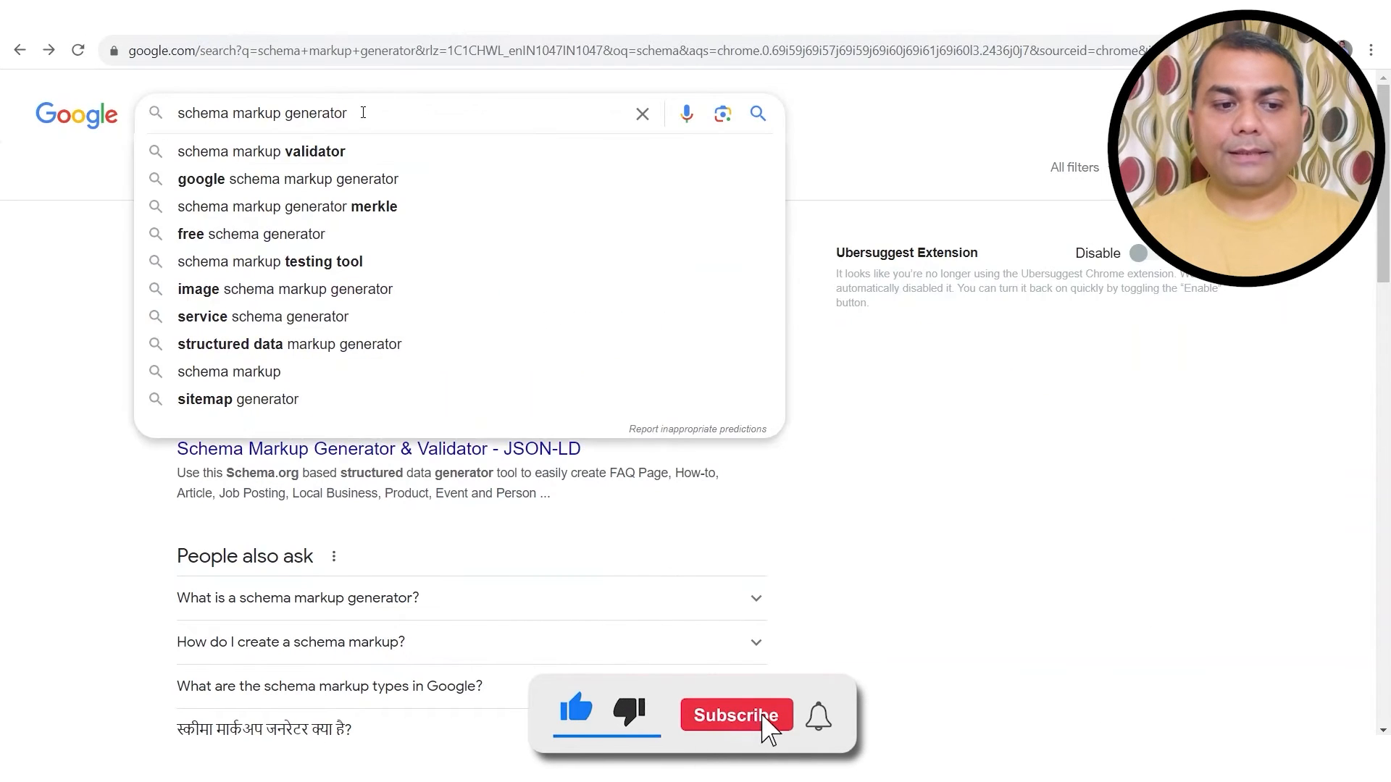
key("Return")
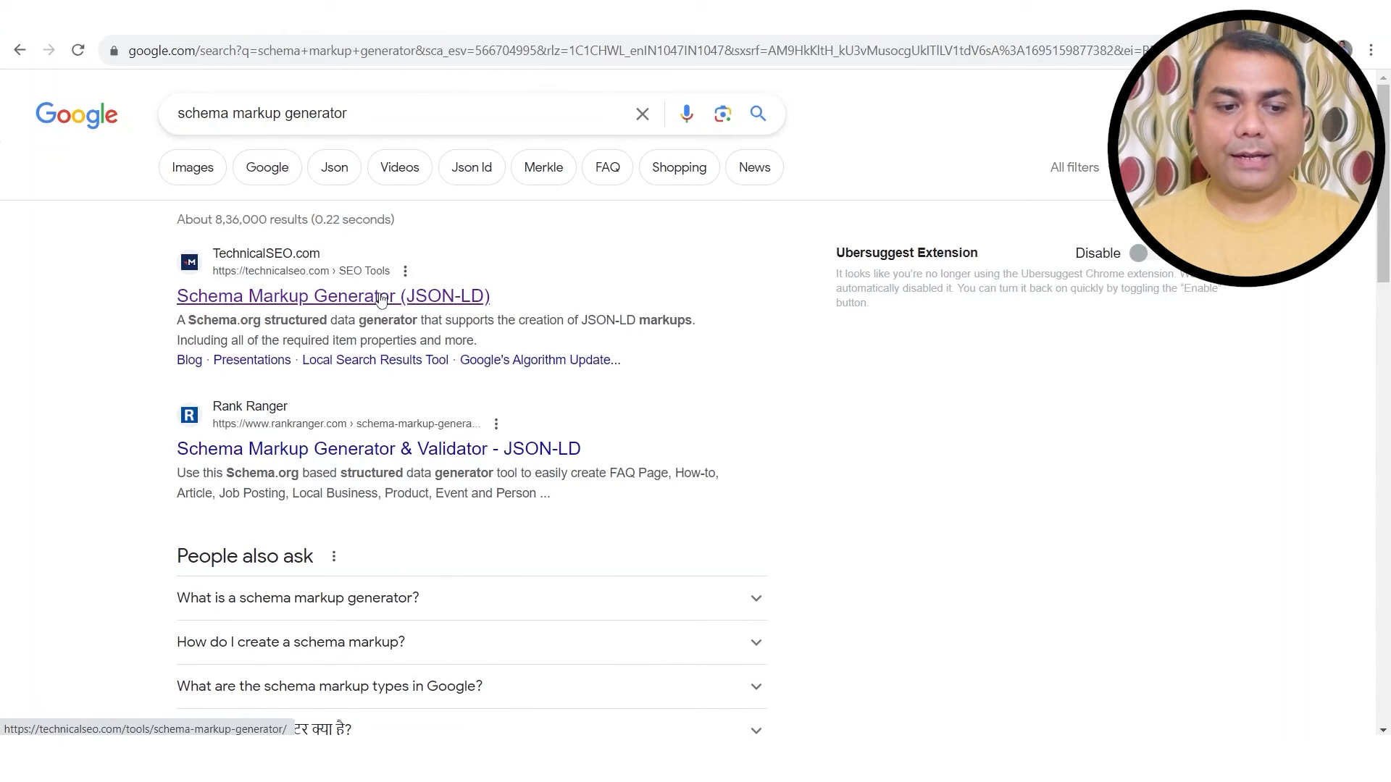
left_click(382, 297)
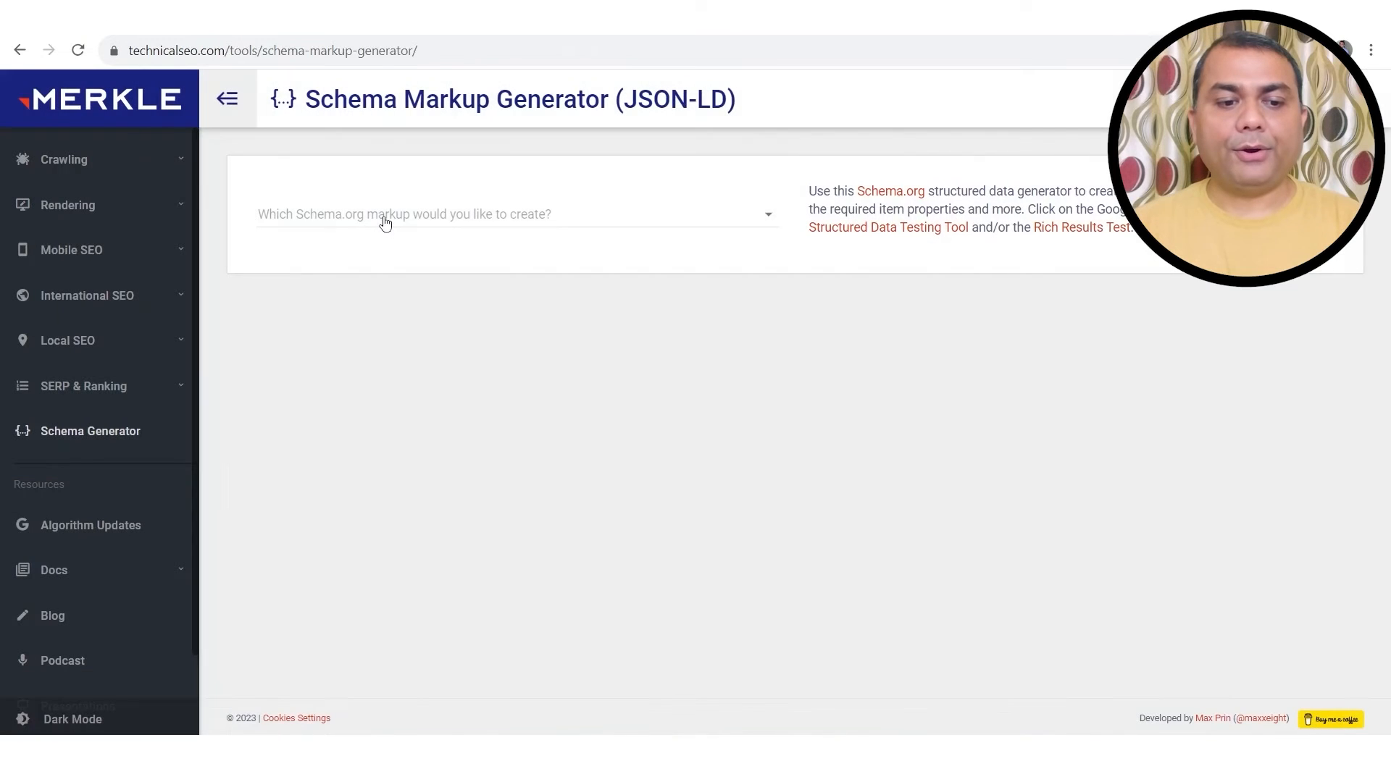
Step: Choose Product as the schema markup type
left_click(384, 217)
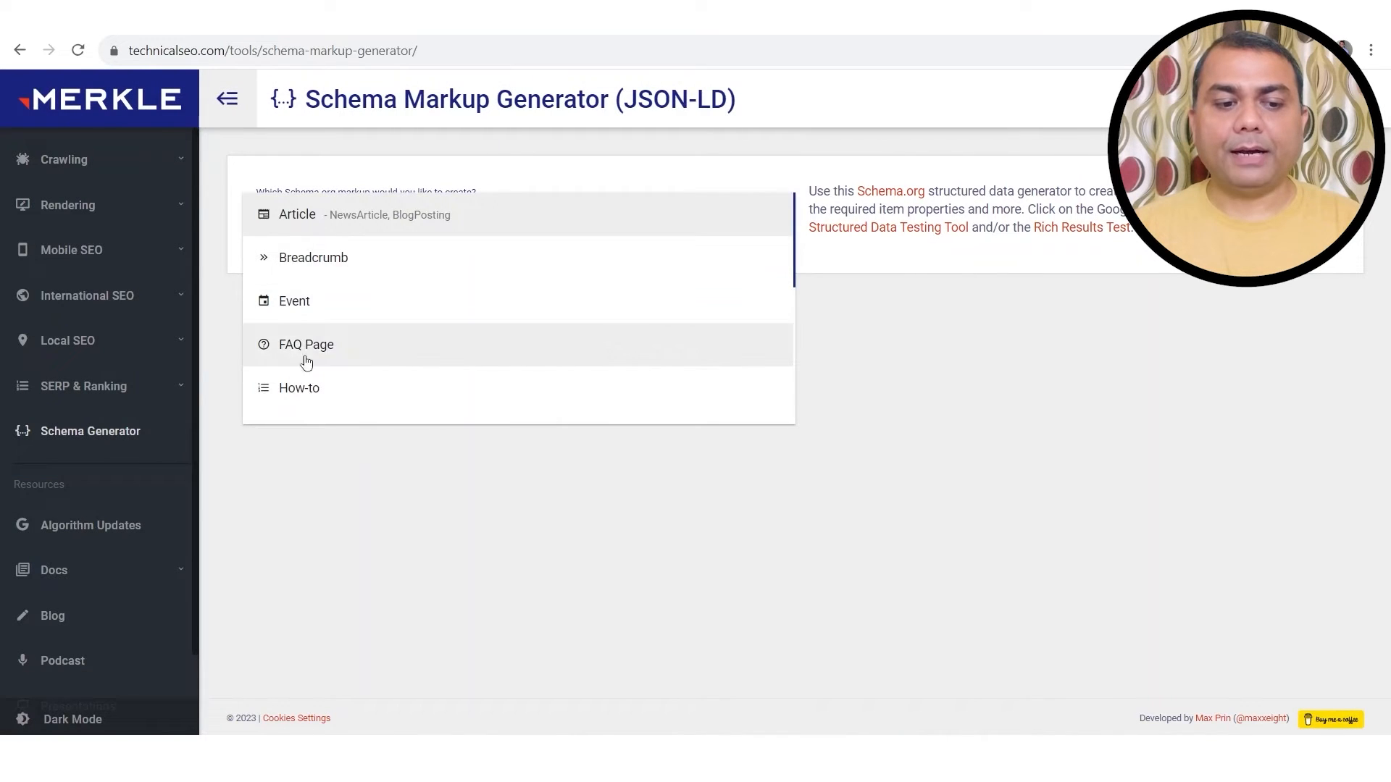
scroll(311, 380, "down", 3)
scroll(311, 381, "down", 2)
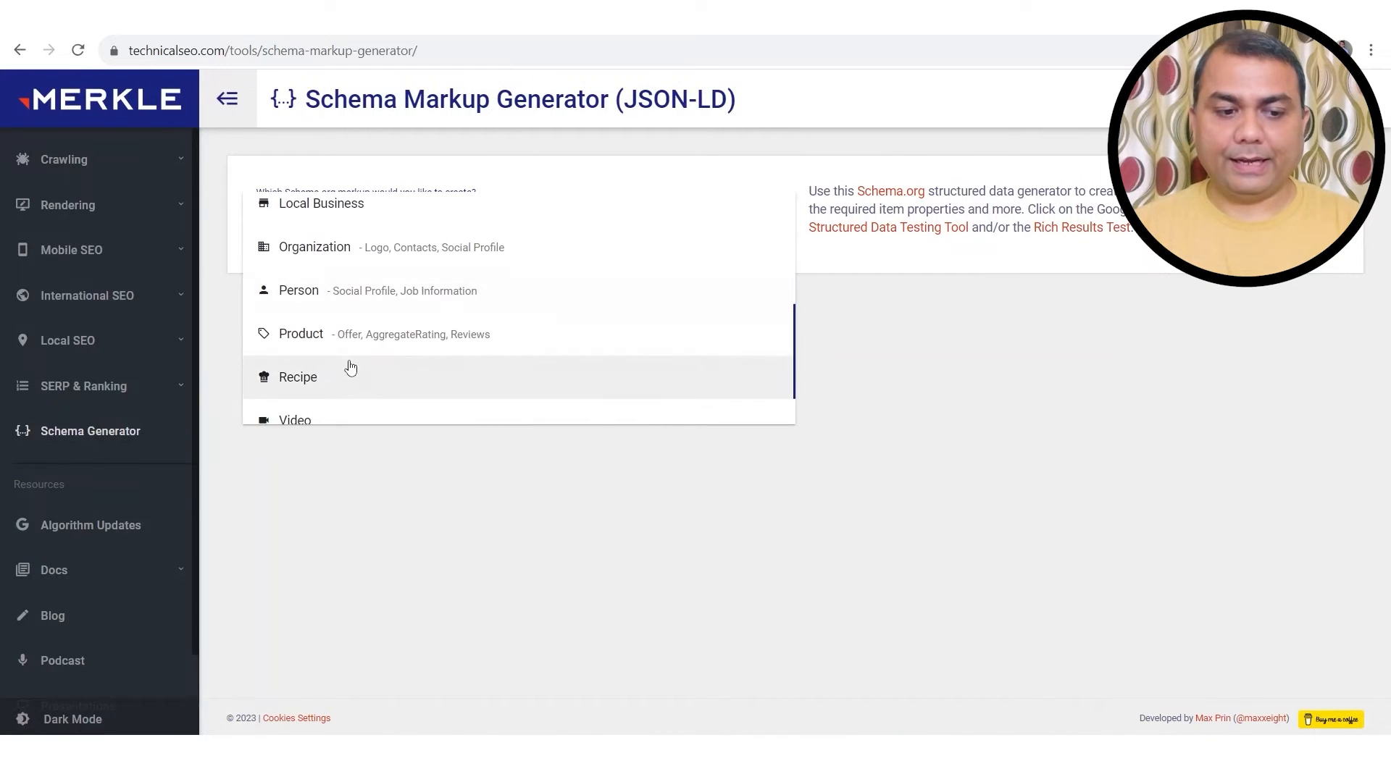
left_click(329, 332)
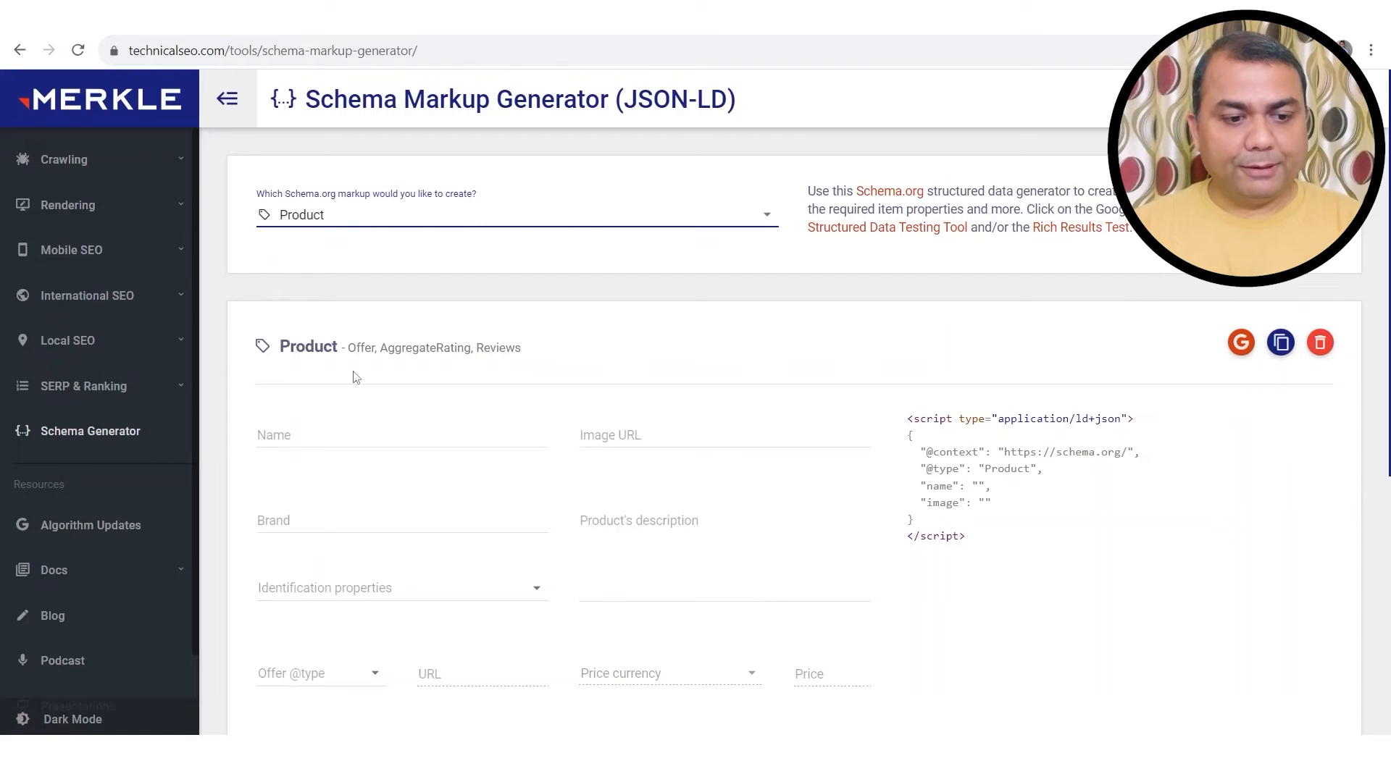
Step: Set the product name to 'Nike Waffle Debut', copied from the Nike page title
left_click(365, 433)
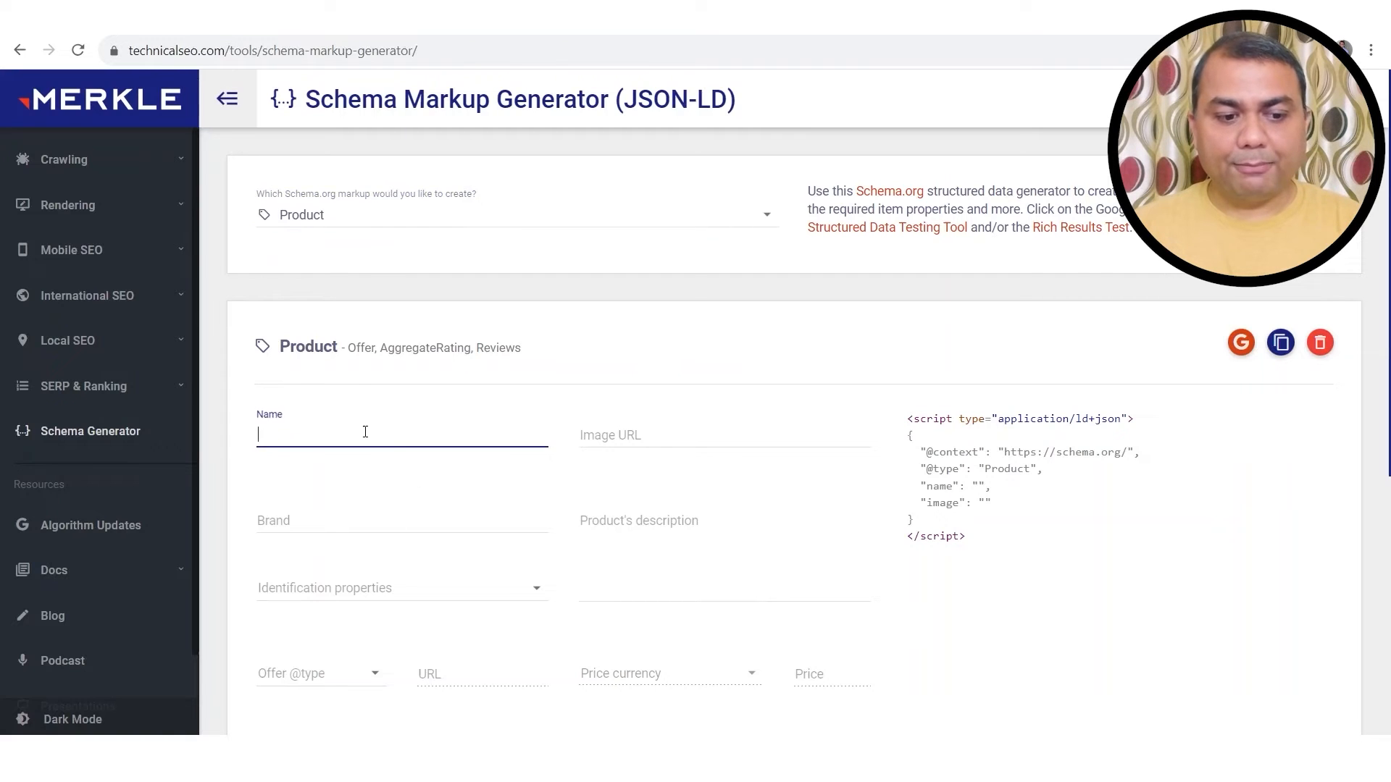
left_click(311, 16)
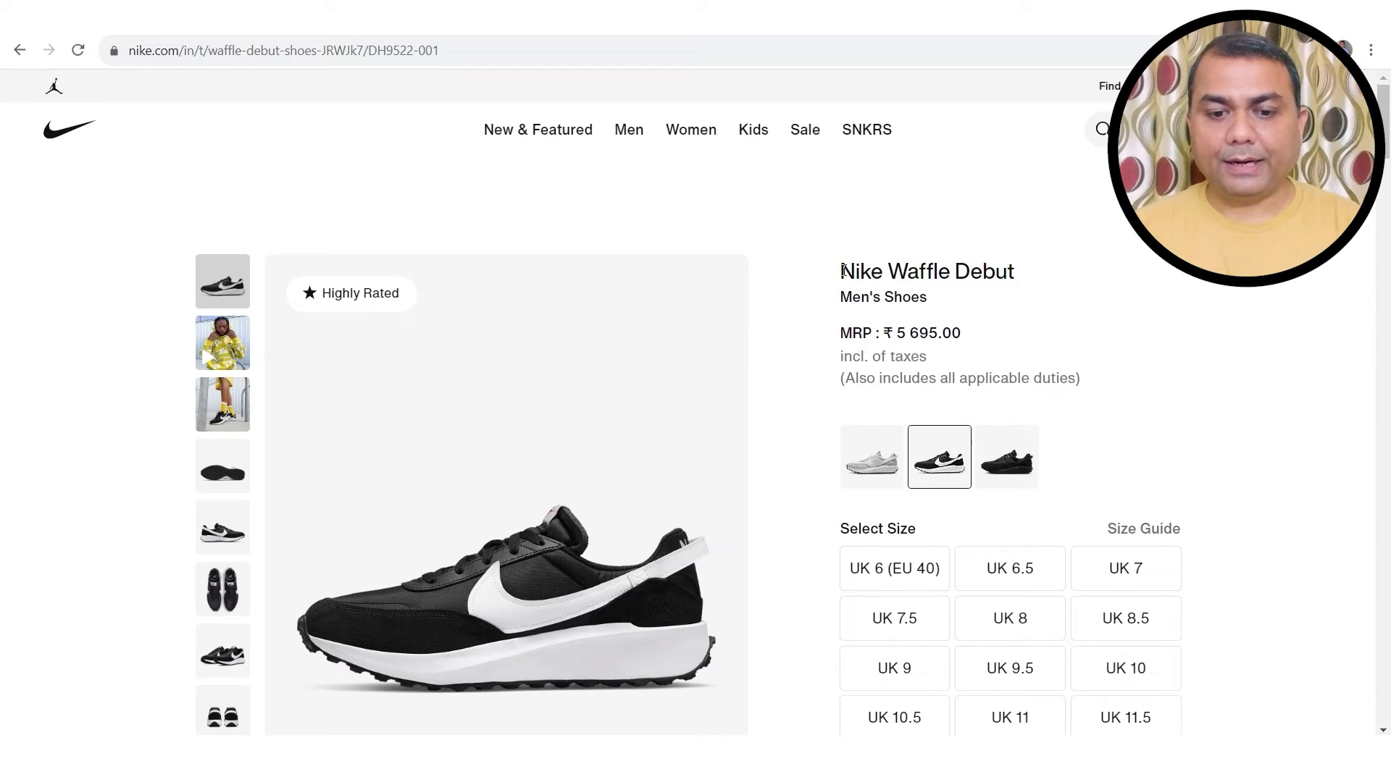
left_click_drag(843, 271, 1021, 285)
key("ctrl+c")
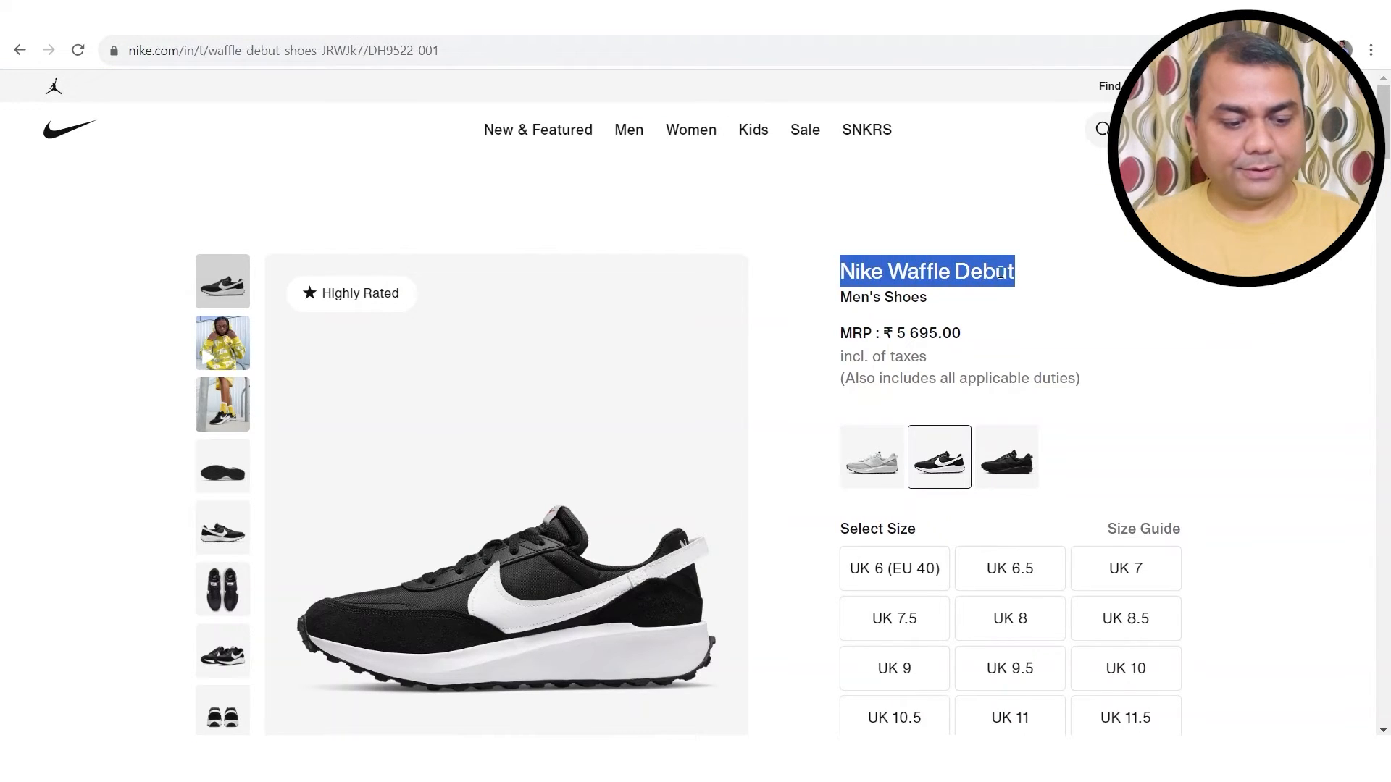
key("ctrl+Tab")
key("ctrl+v")
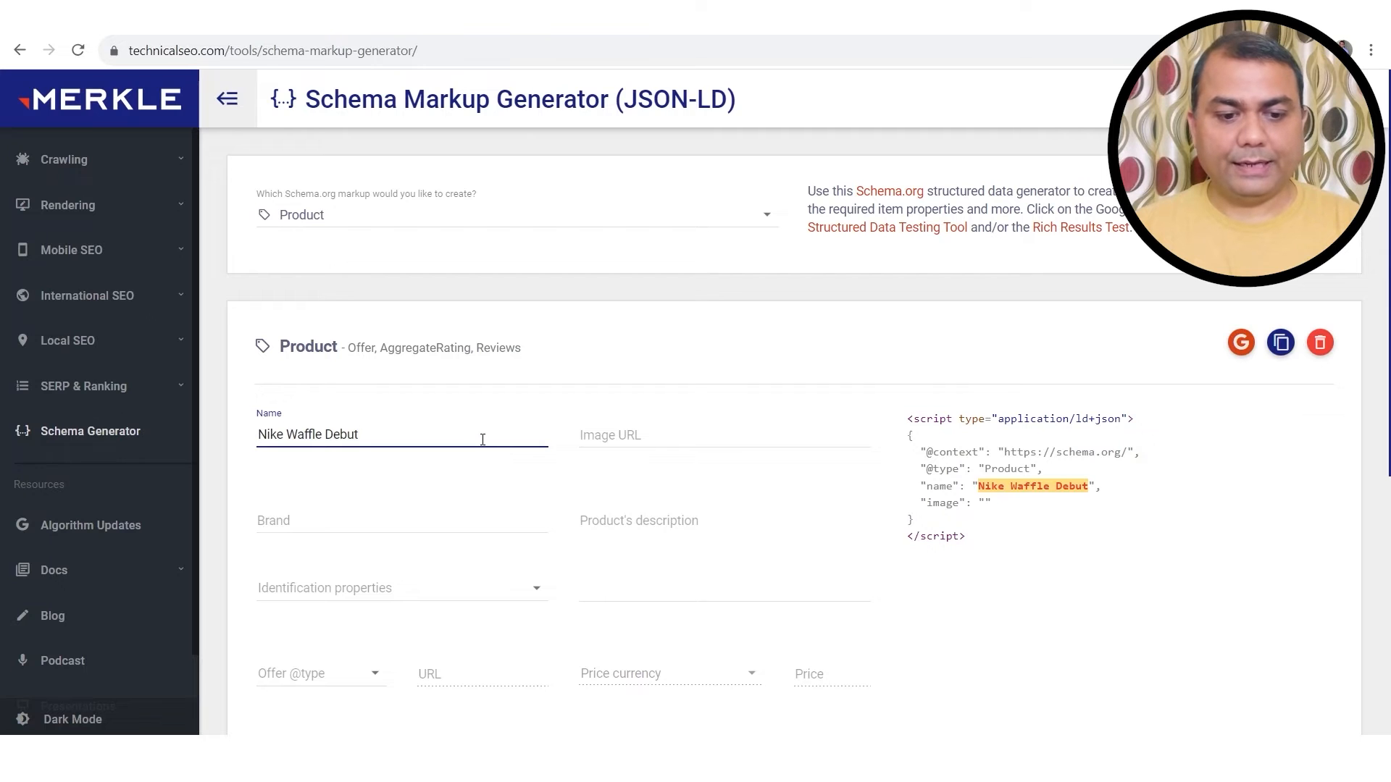
Step: Use the shoe's static.nike.com image address as the product Image URL
left_click(635, 438)
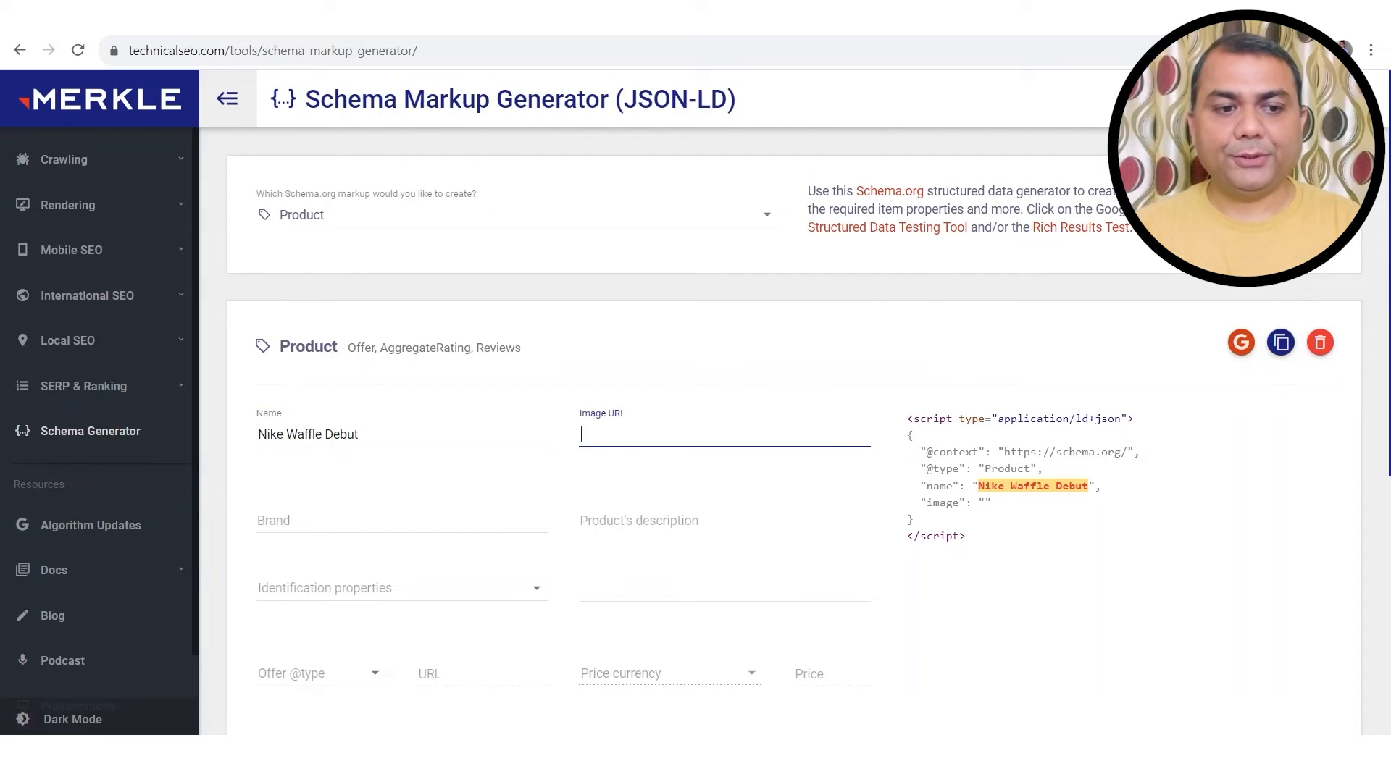
key("ctrl+Tab")
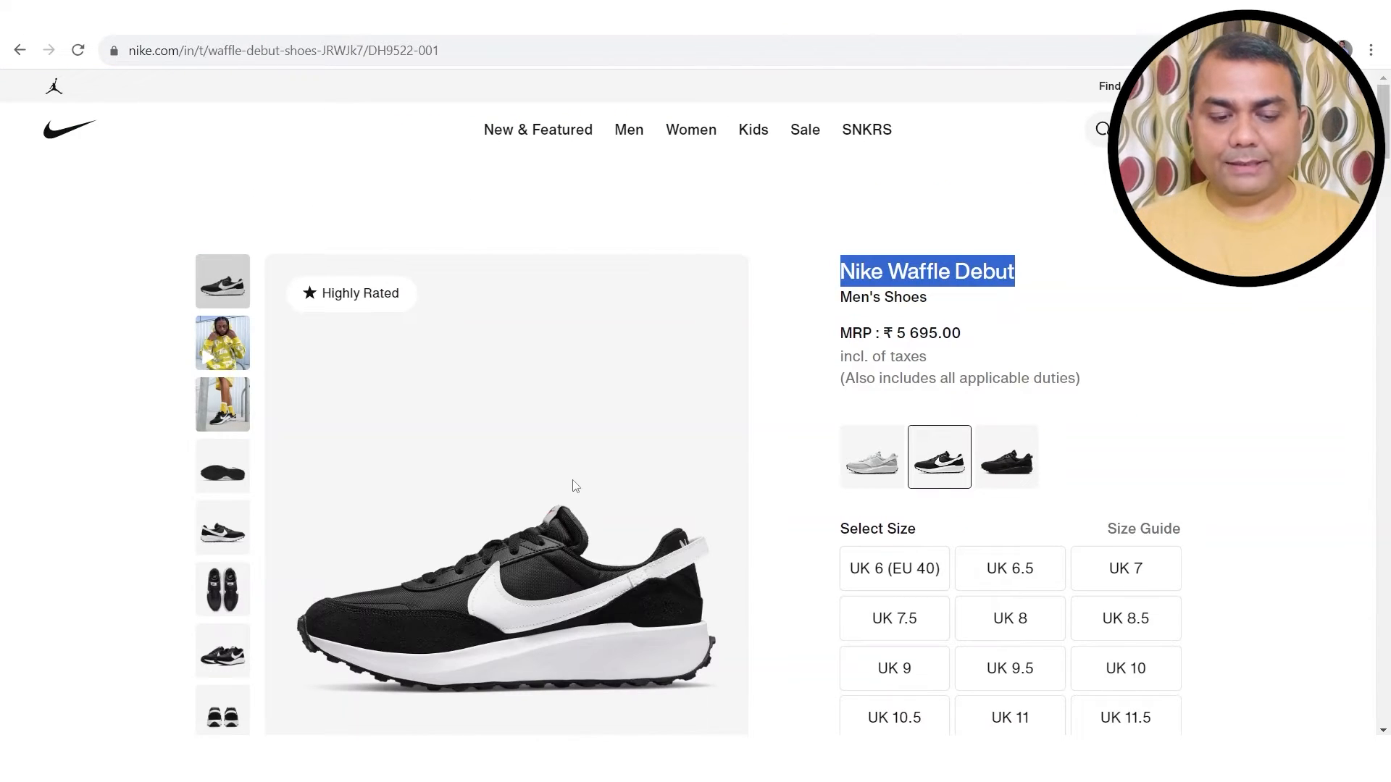
scroll(575, 485, "down", 1)
right_click(552, 398)
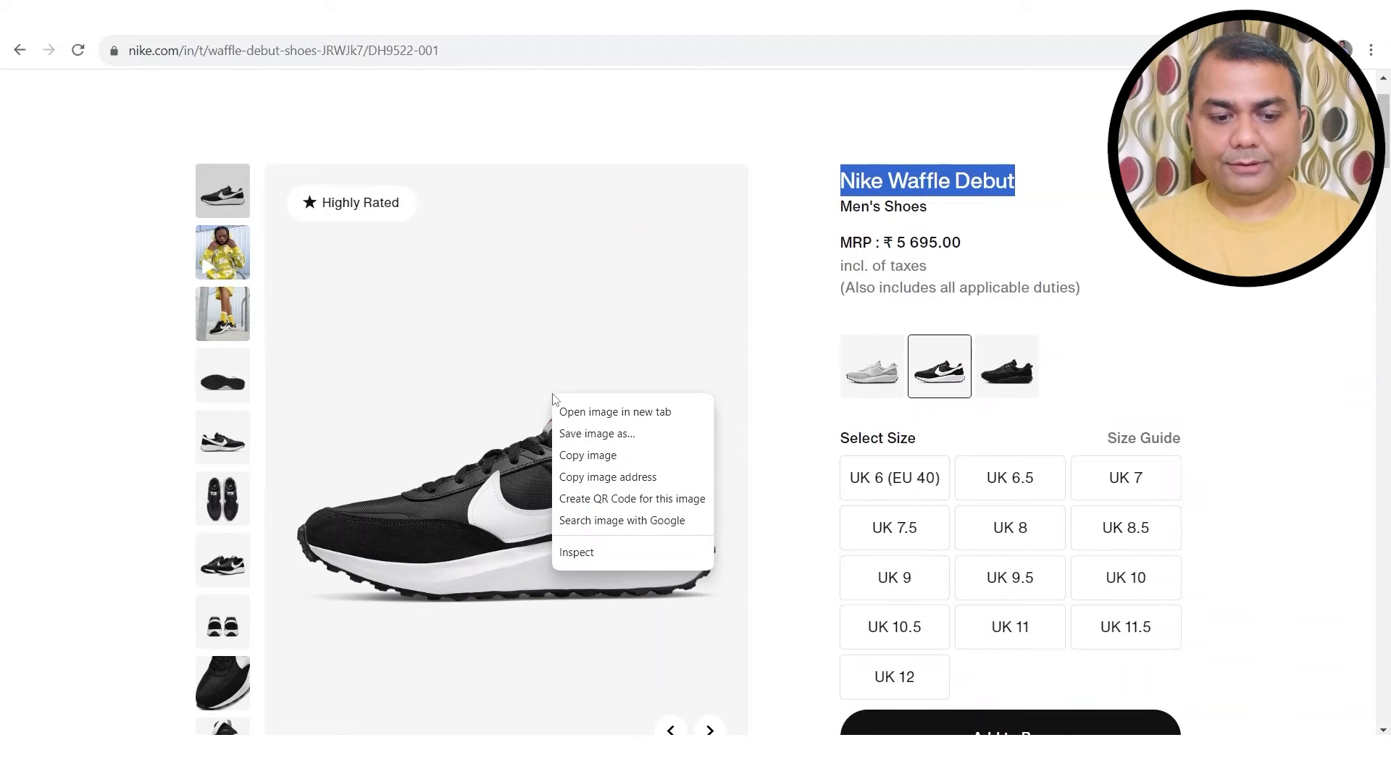
left_click(639, 484)
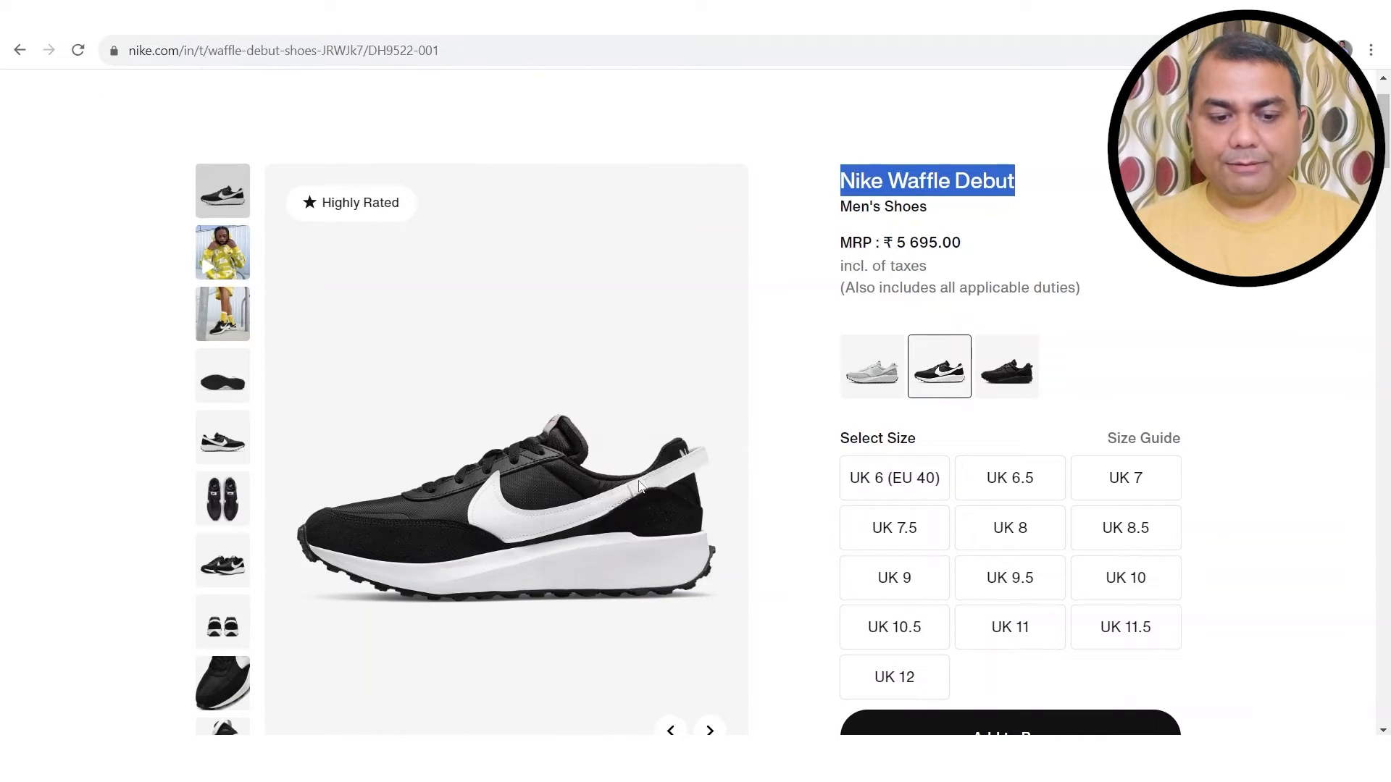
key("ctrl+Tab")
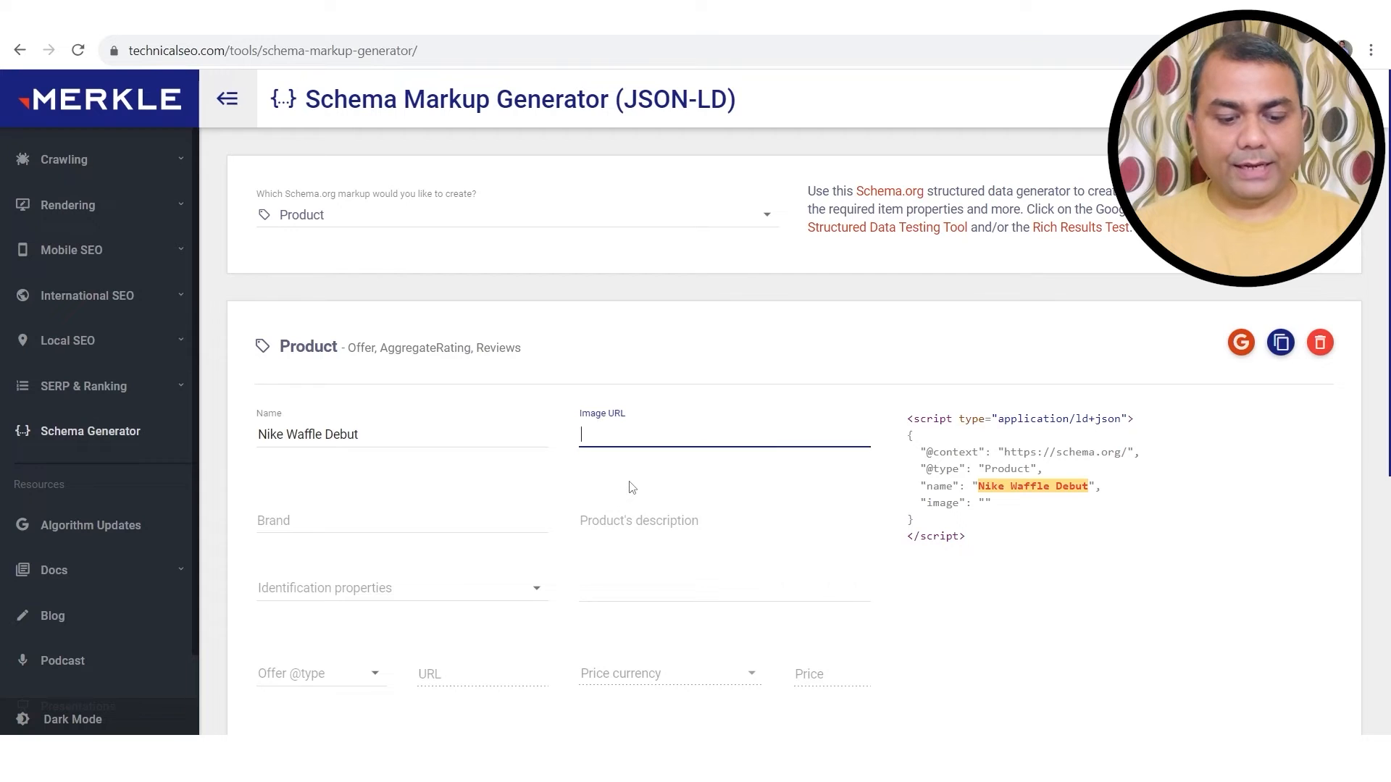
key("ctrl+v")
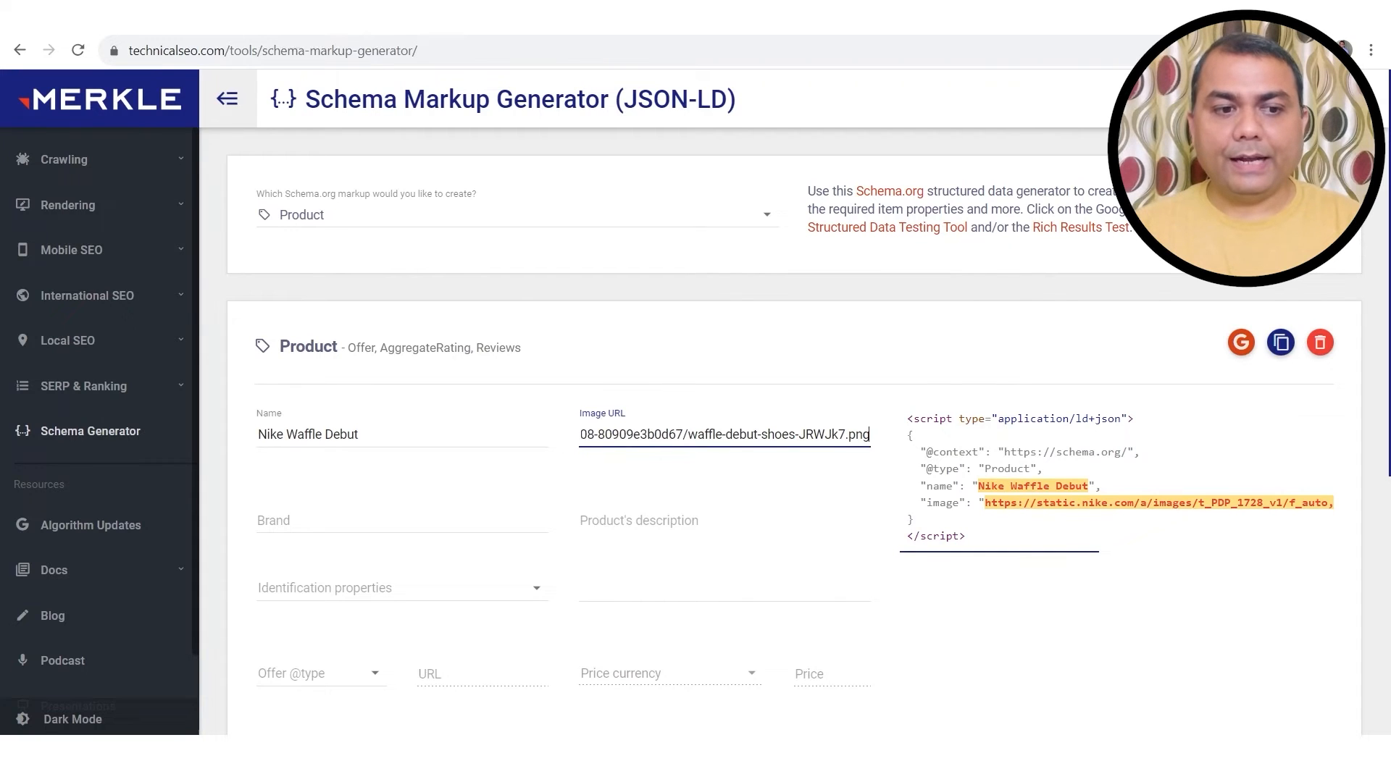
key("ctrl+Tab")
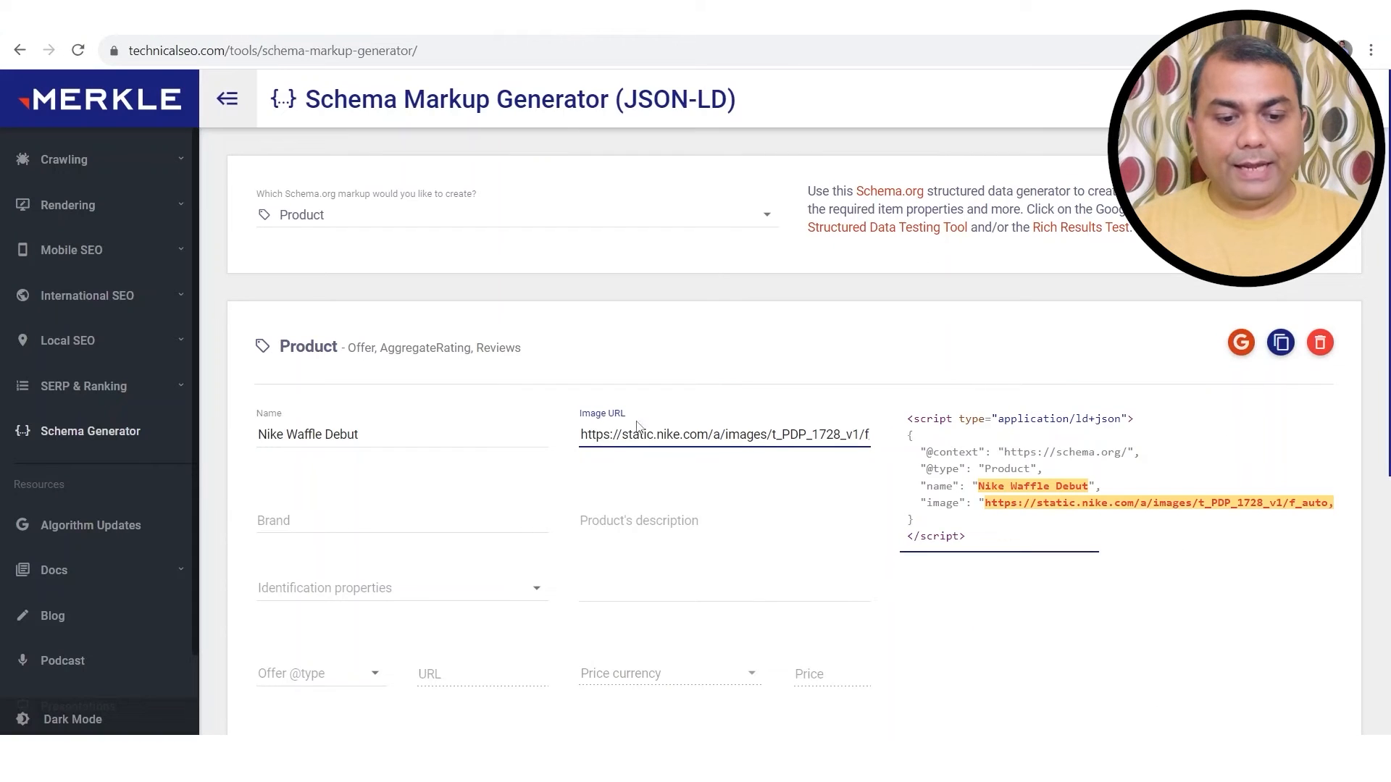
Step: Set the product brand to Nike
left_click(345, 520)
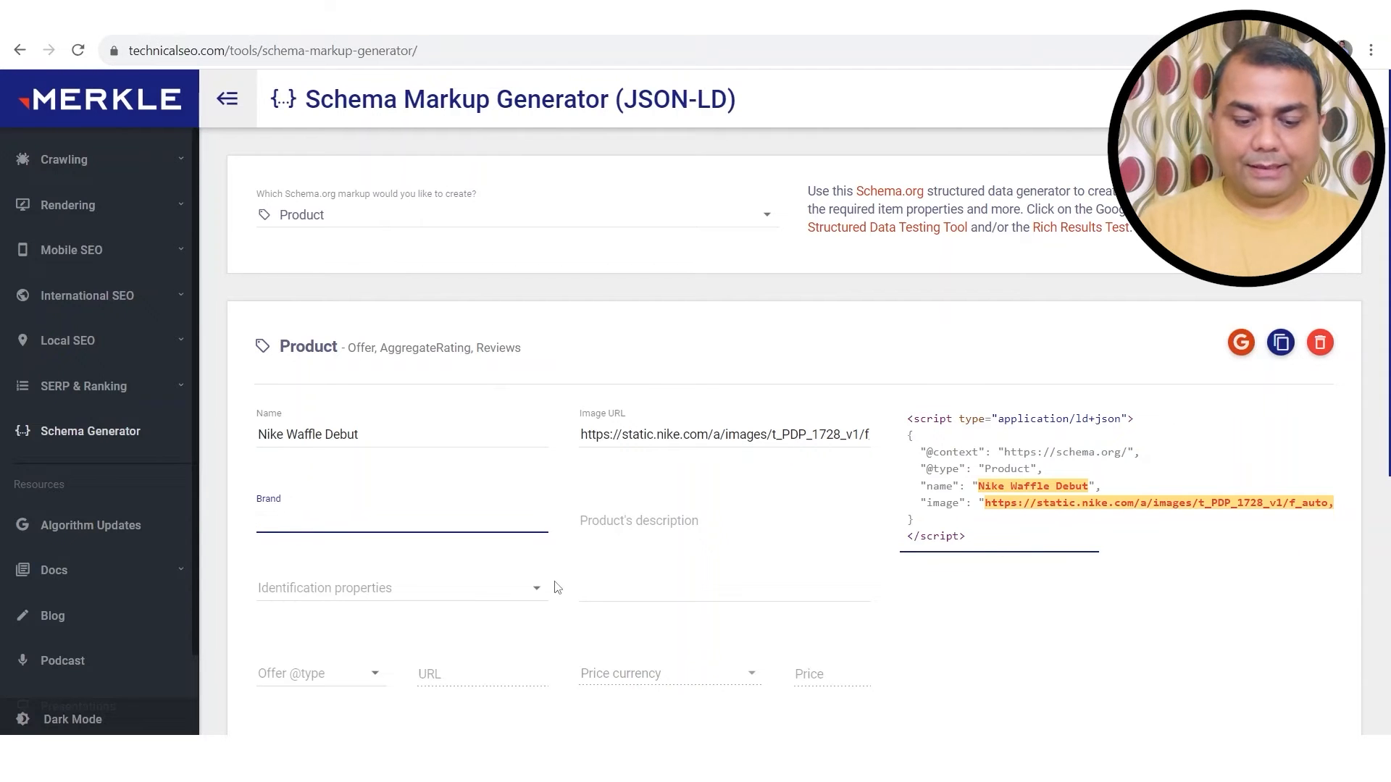
type("Nike")
left_click(652, 523)
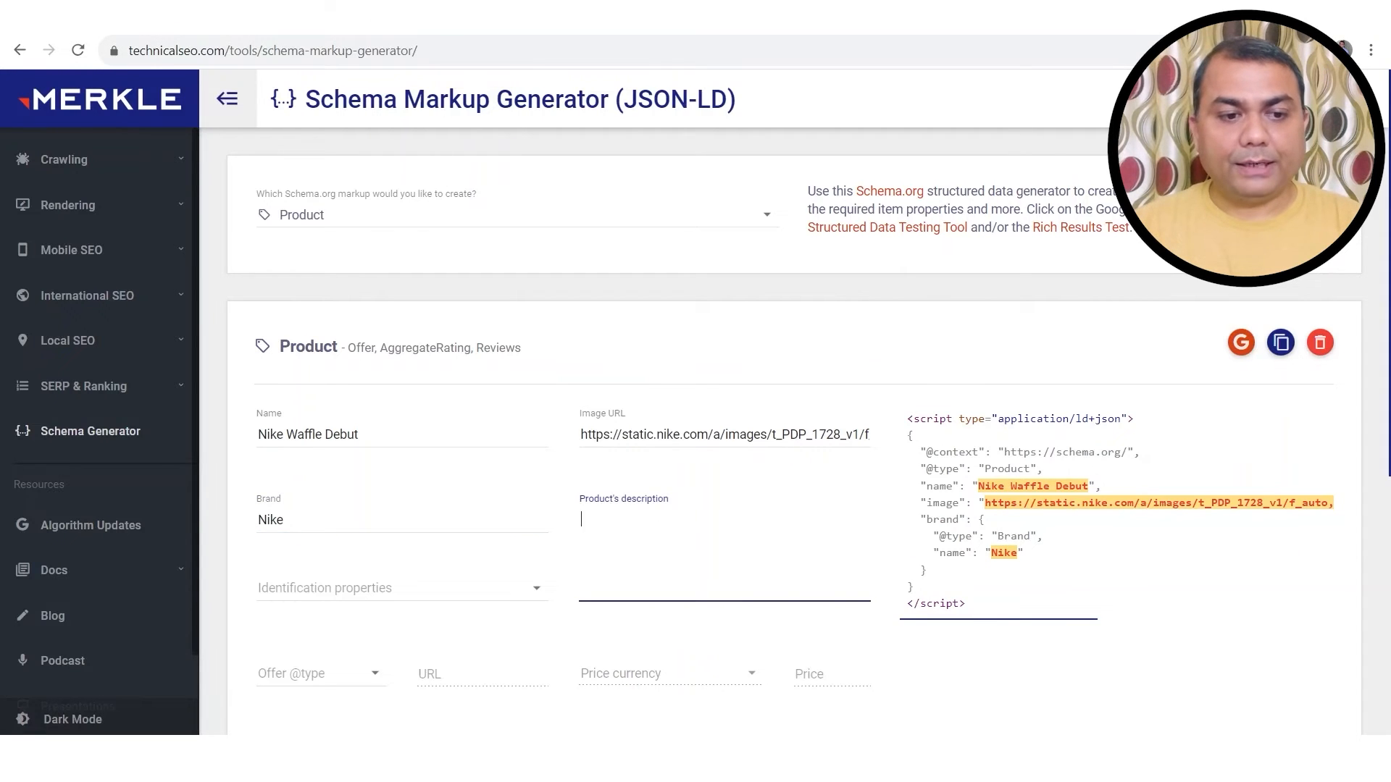
Step: On Nike's page, select the full Product Details list through 'Country/Region of Origin: Indonesia'
key("ctrl+Tab")
scroll(1146, 497, "down", 6)
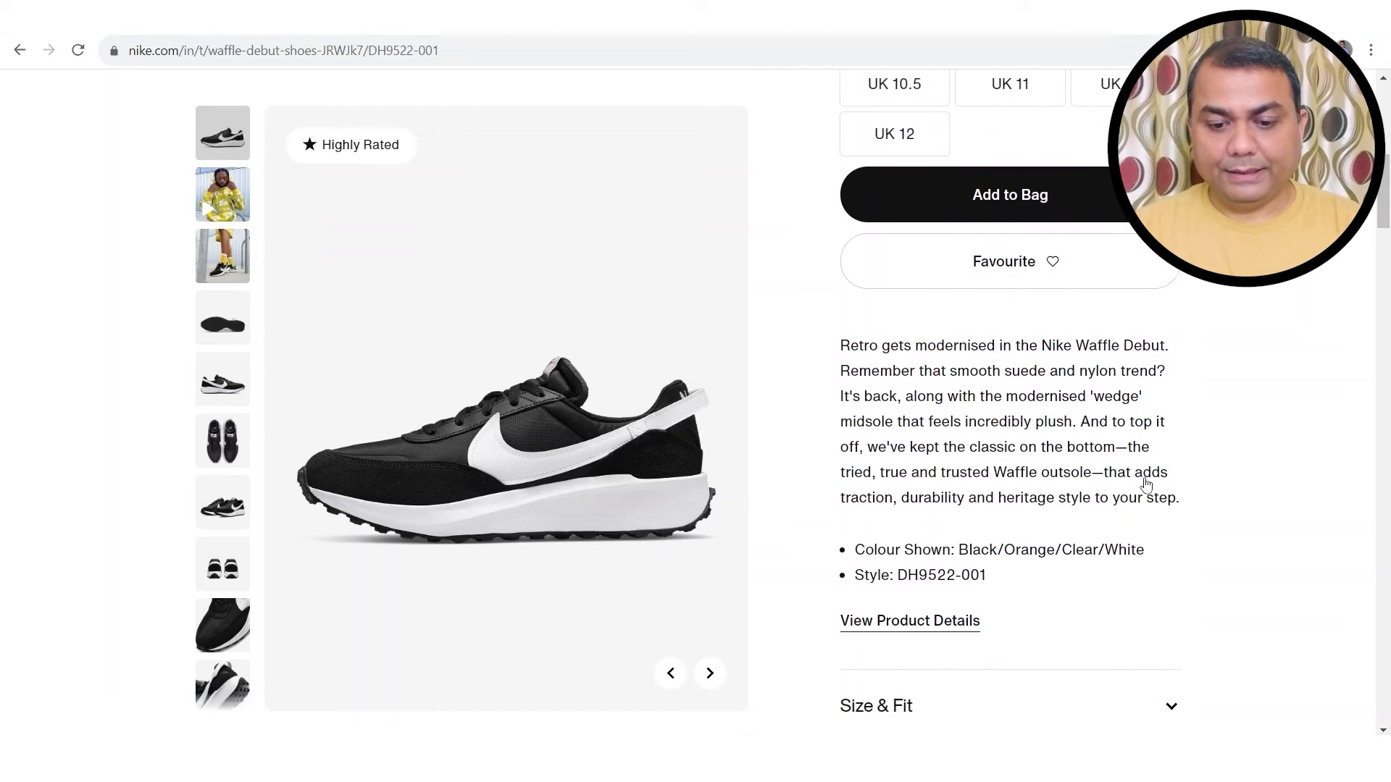
scroll(1146, 467, "down", 5)
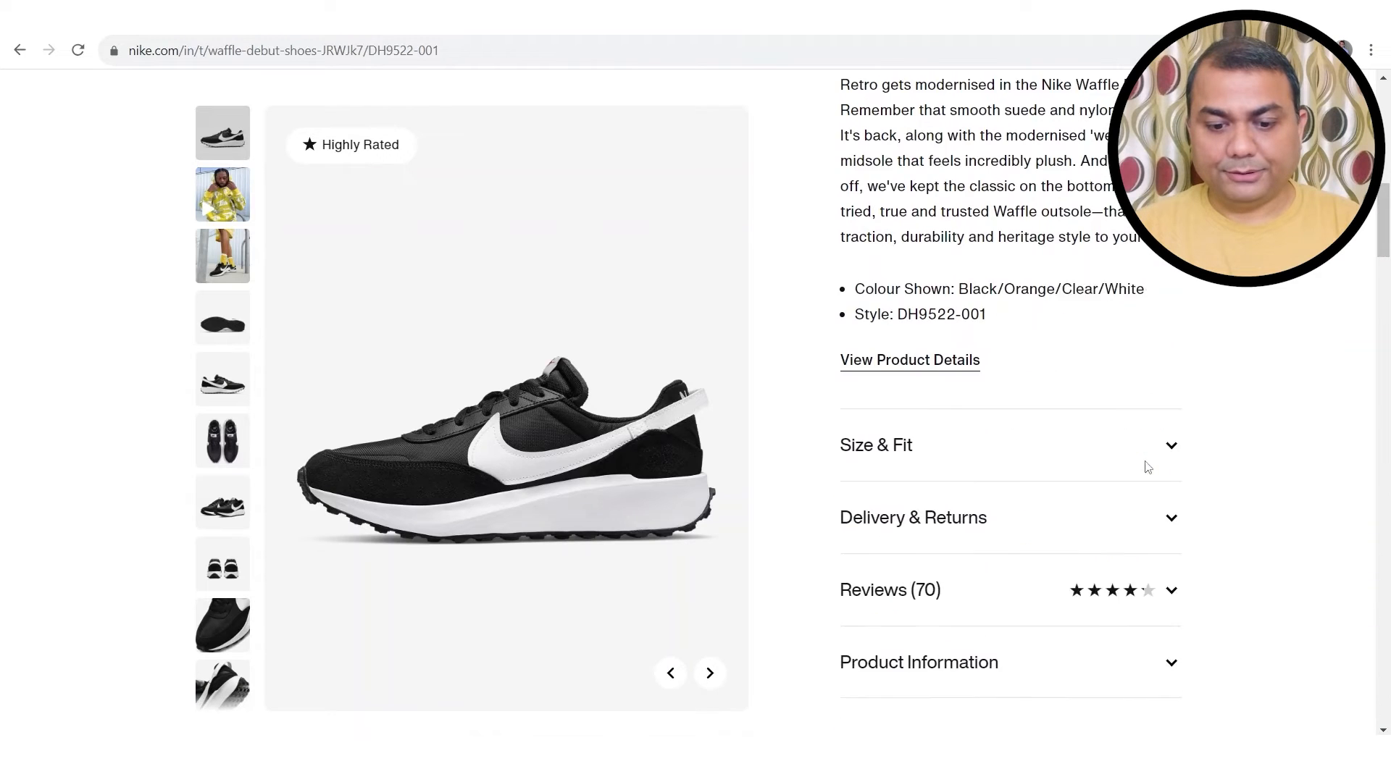
left_click(1177, 567)
scroll(1174, 564, "down", 4)
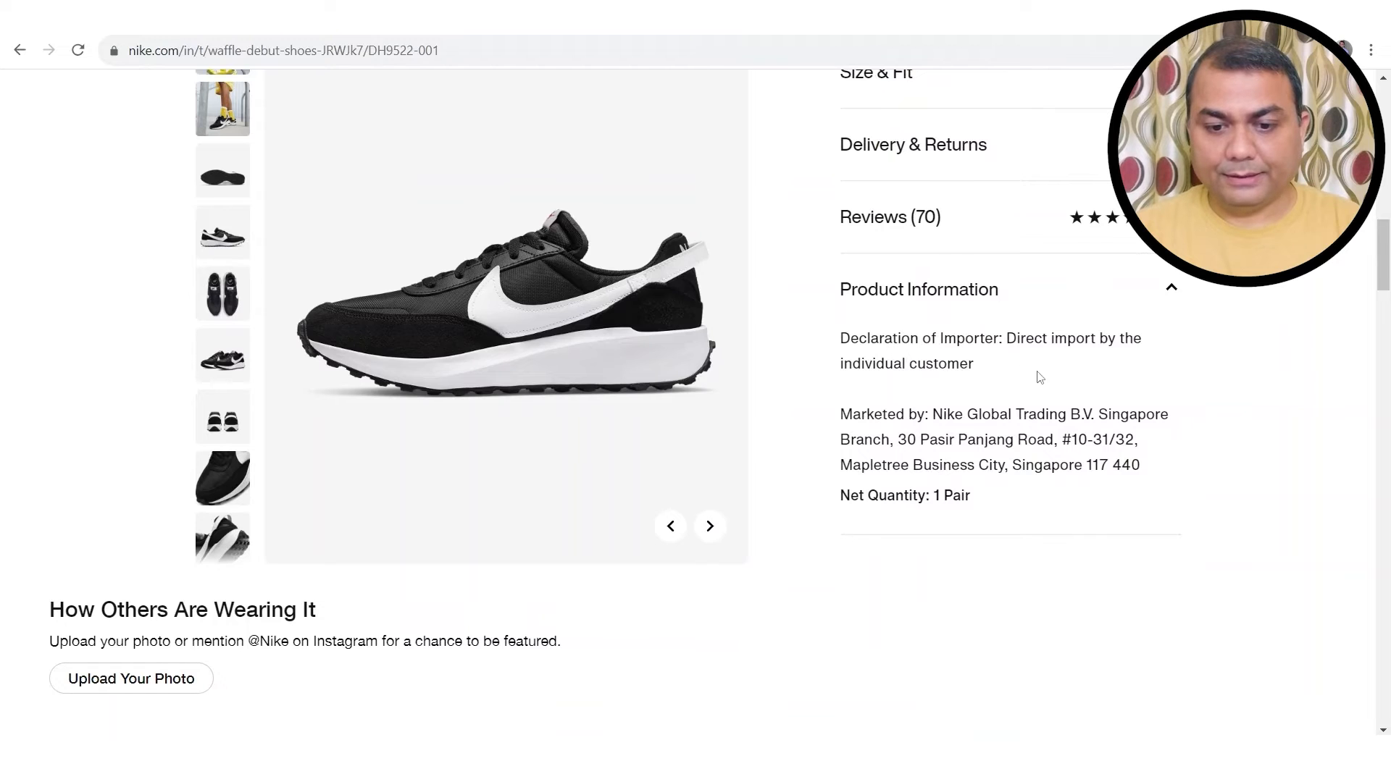
scroll(993, 479, "up", 9)
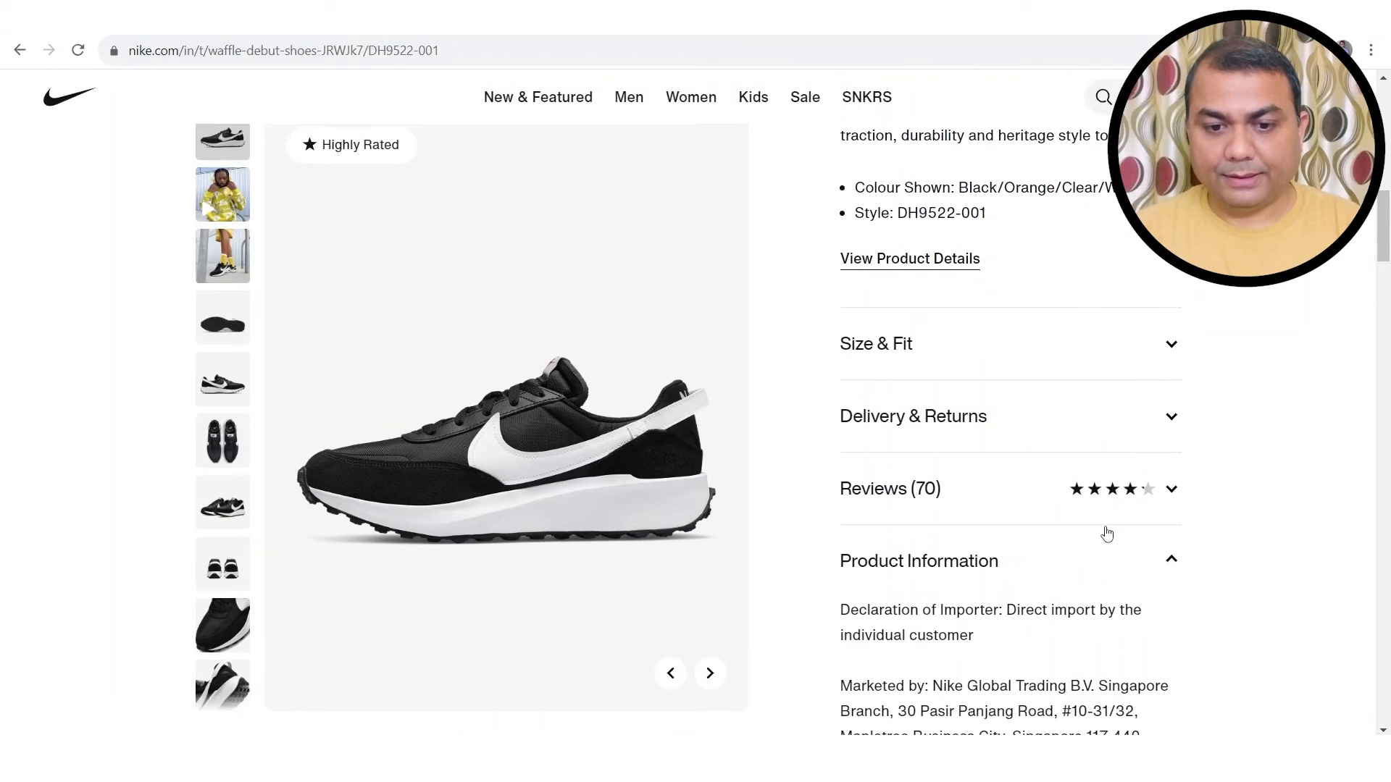
left_click_drag(837, 350, 1090, 448)
scroll(1091, 447, "up", 10)
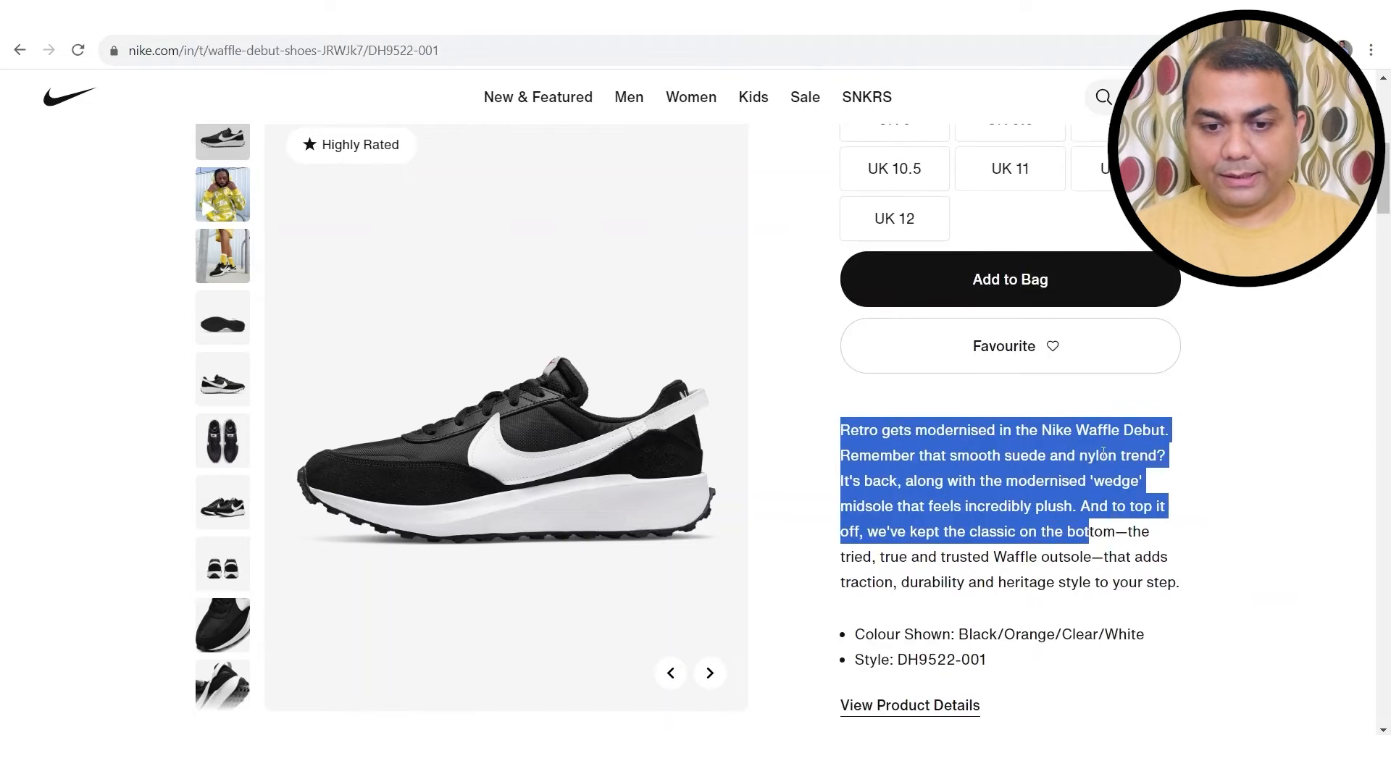
scroll(1102, 455, "down", 12)
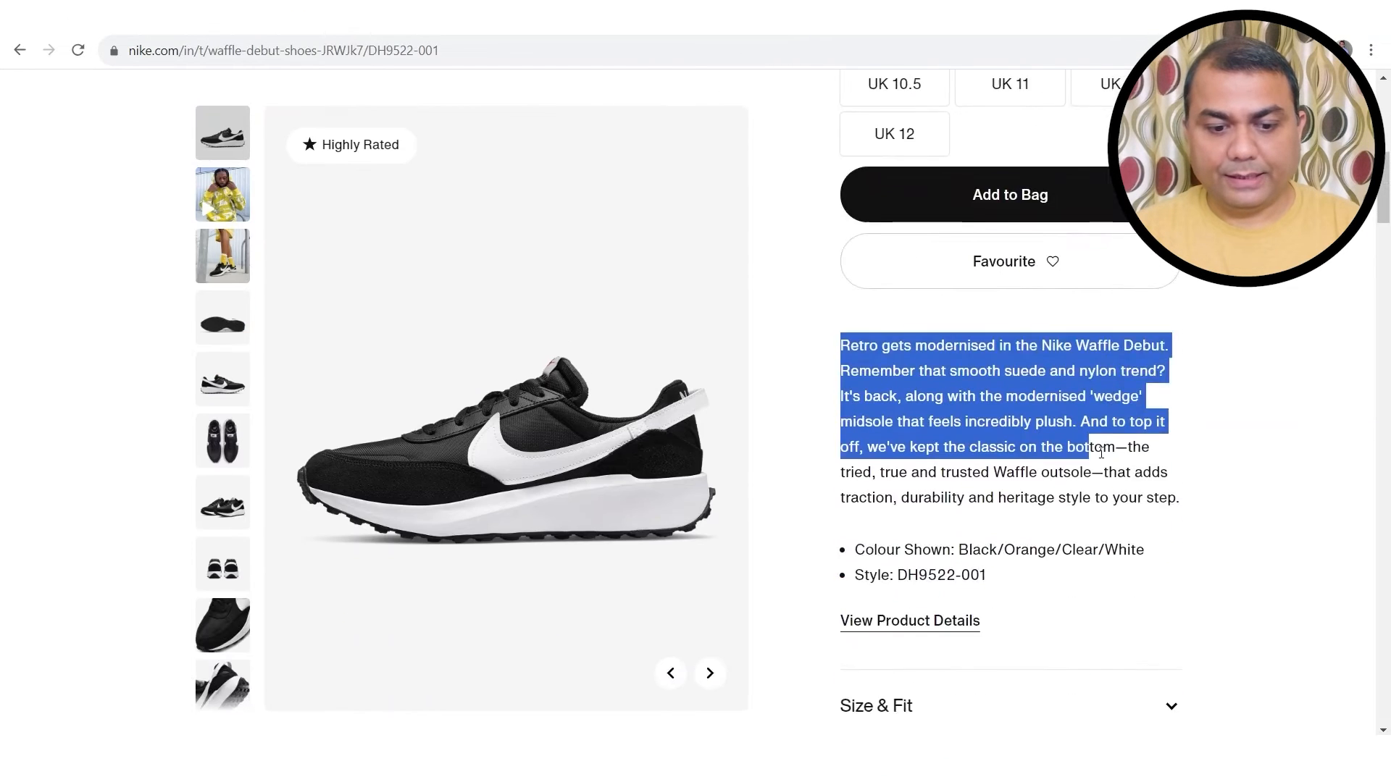
left_click(931, 348)
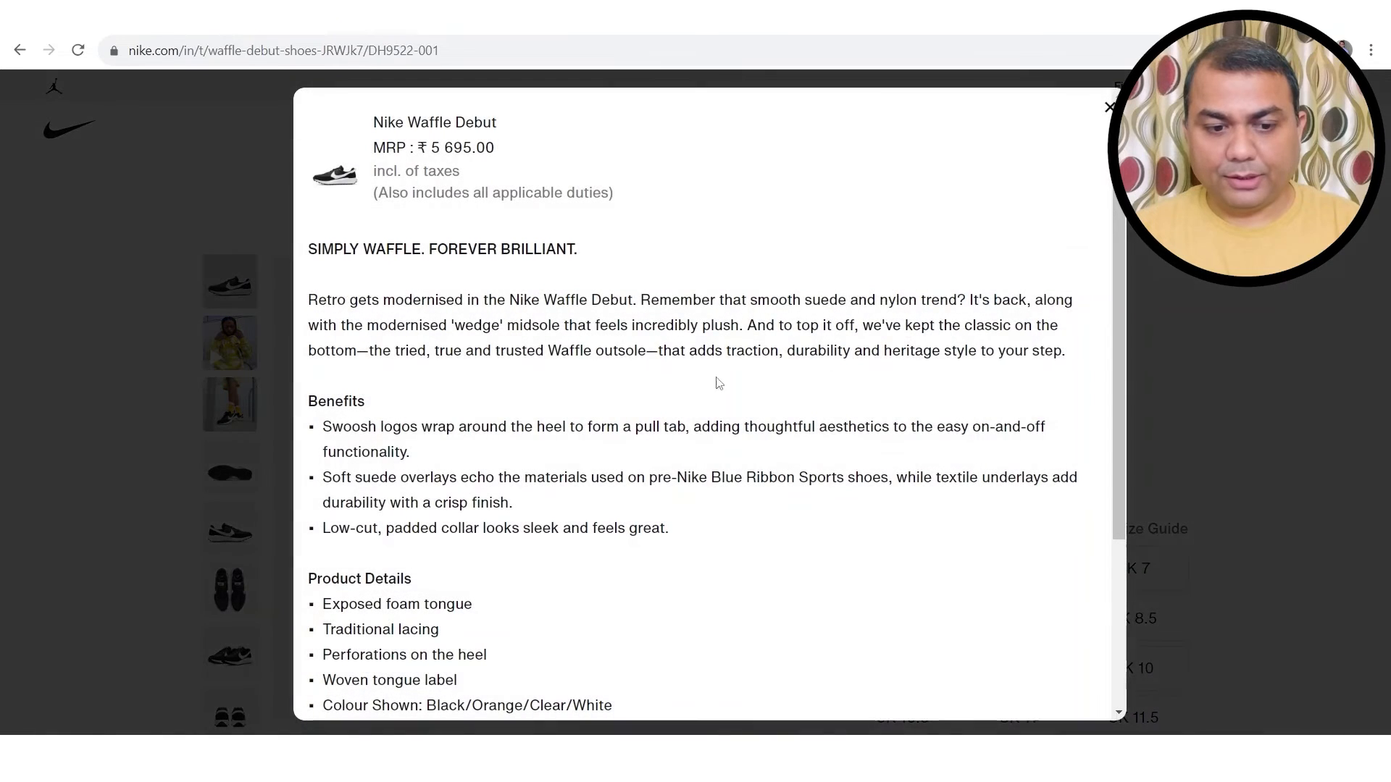
scroll(426, 493, "down", 1)
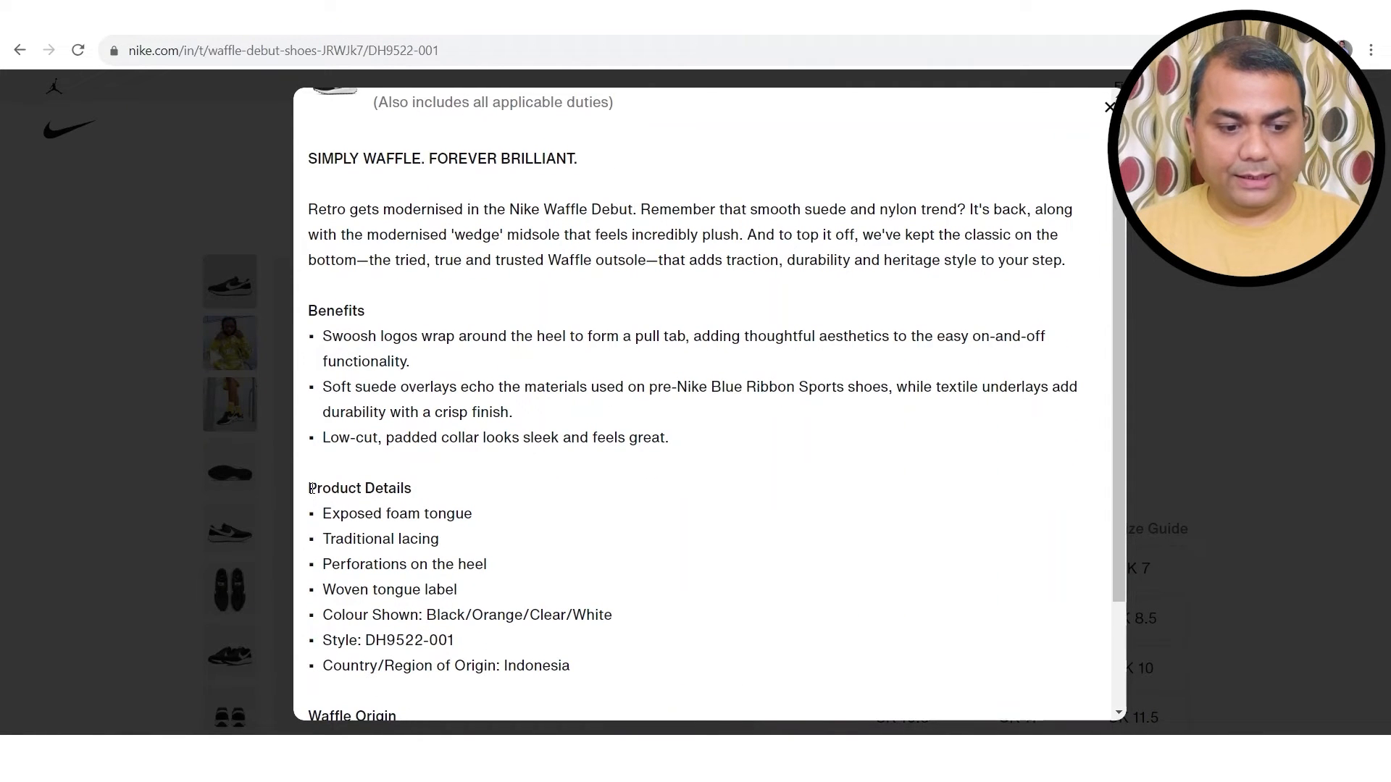
left_click_drag(310, 491, 616, 671)
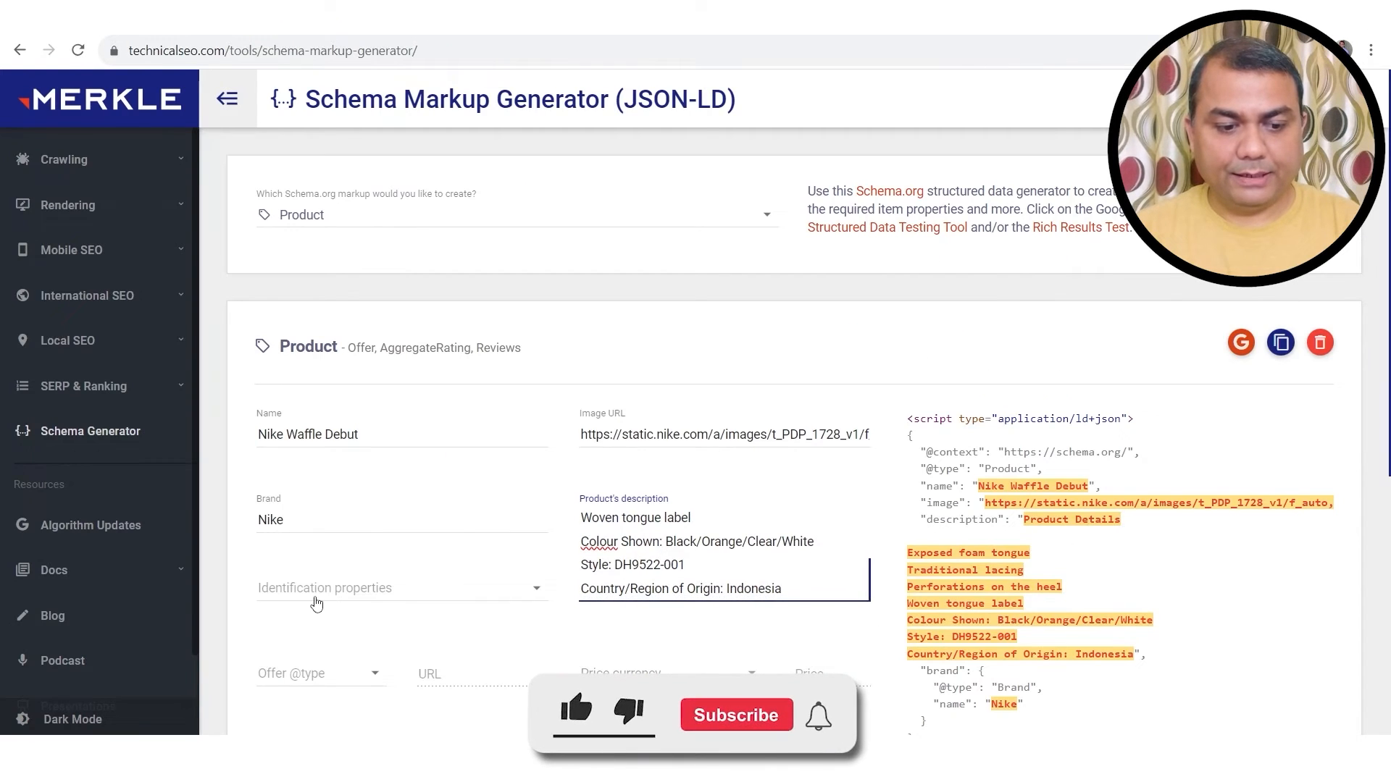
Step: Add sku as an identification property of the product
left_click(405, 592)
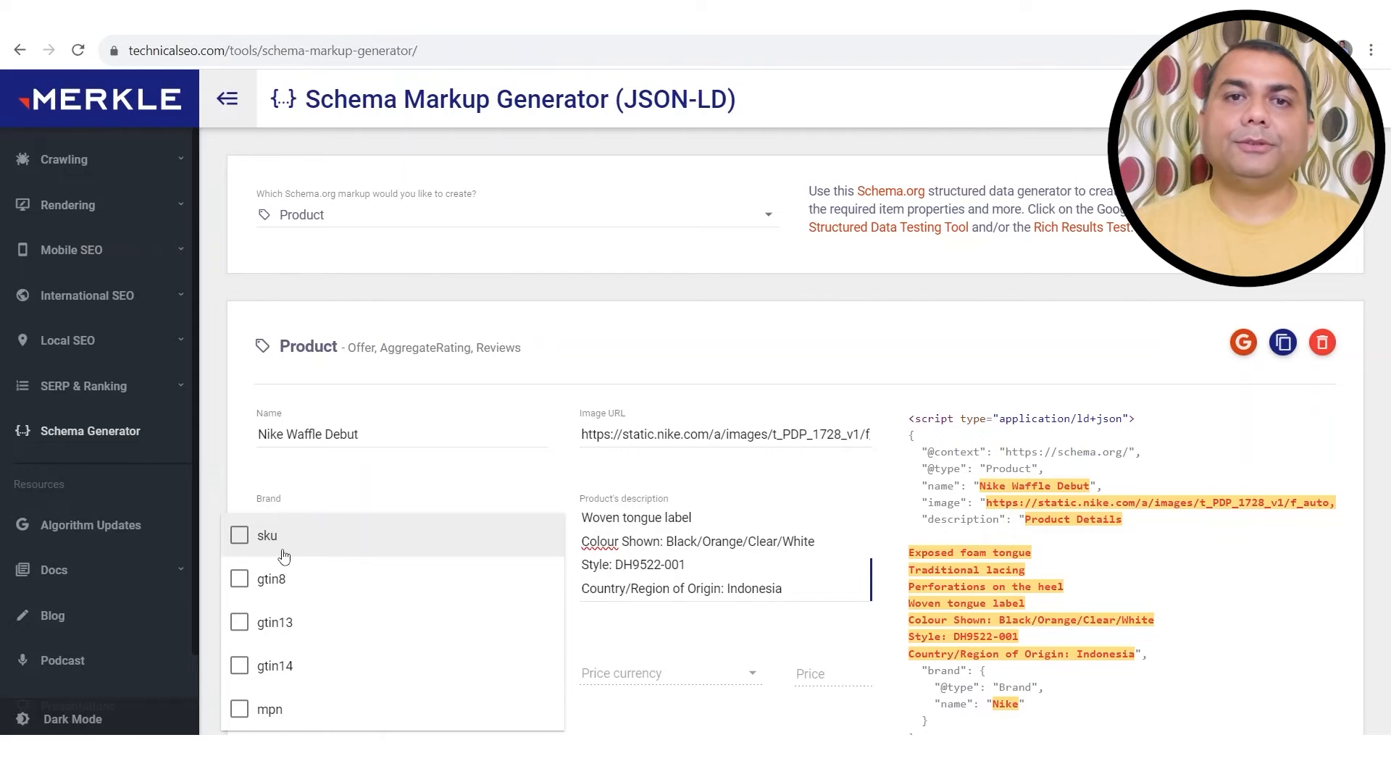
left_click(239, 538)
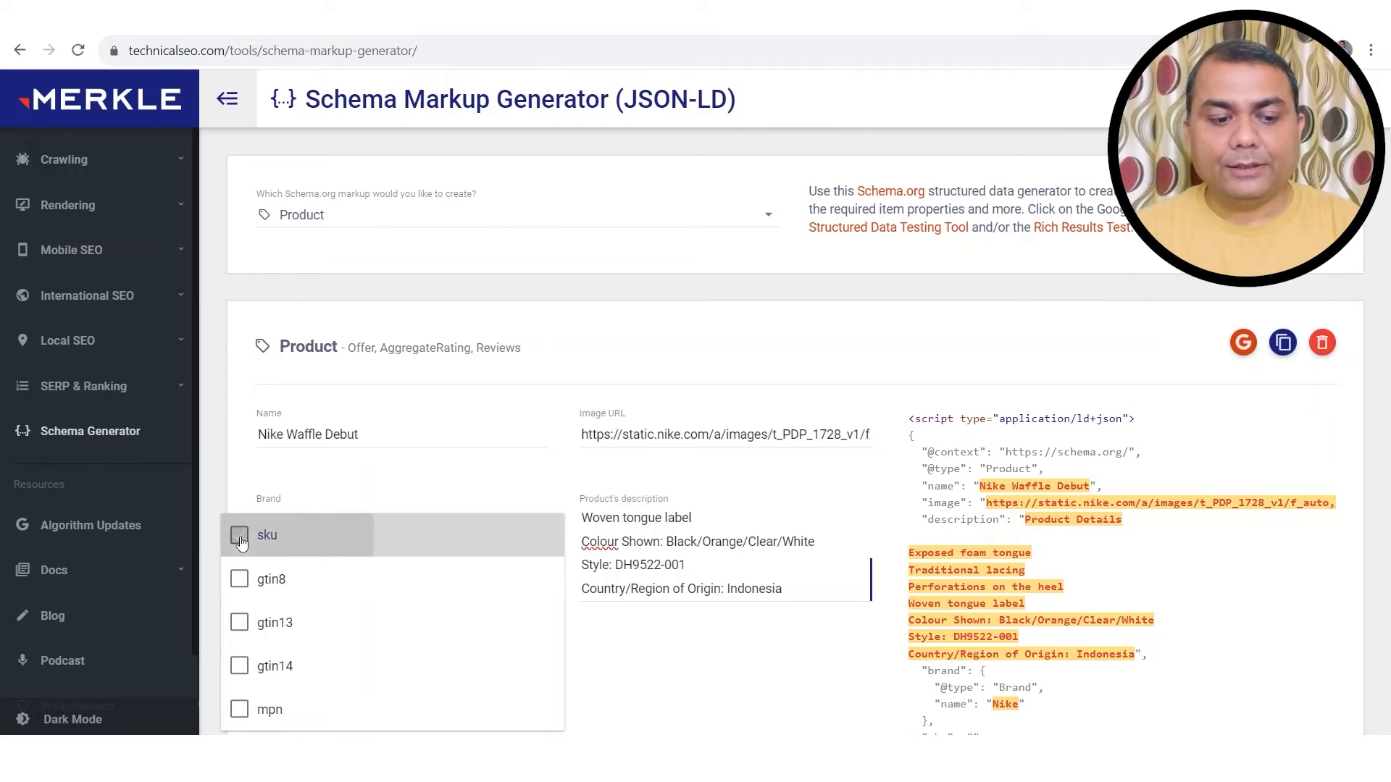
left_click(125, 22)
scroll(1098, 497, "down", 7)
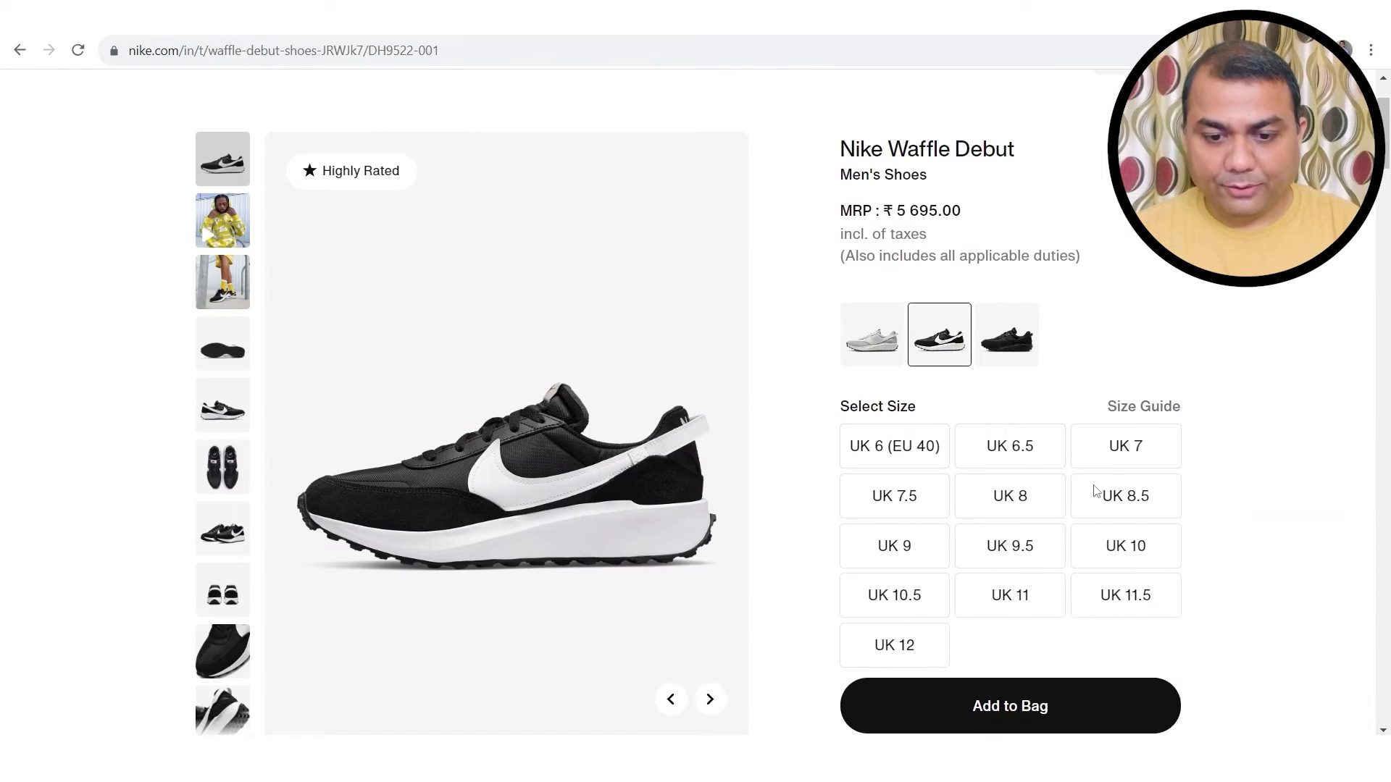
scroll(1096, 493, "down", 5)
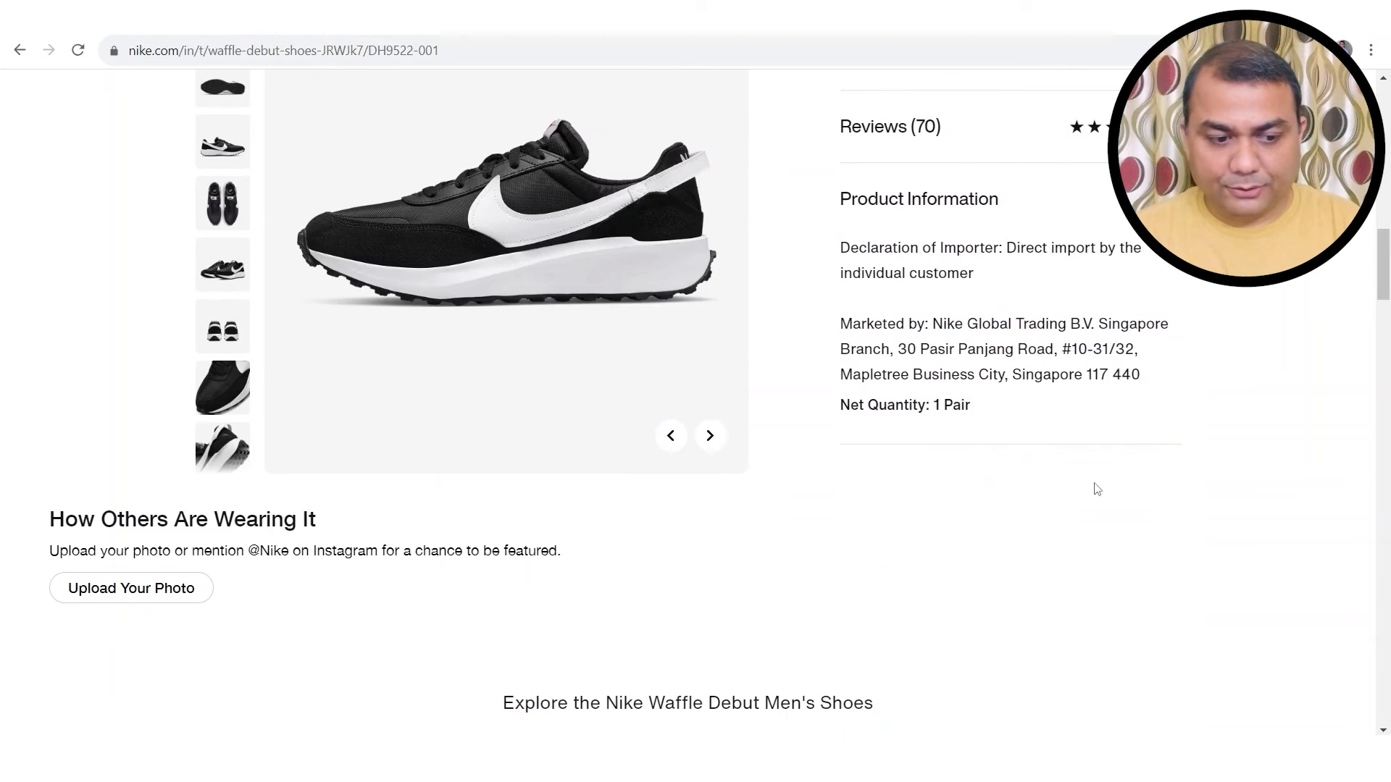
scroll(1097, 489, "up", 12)
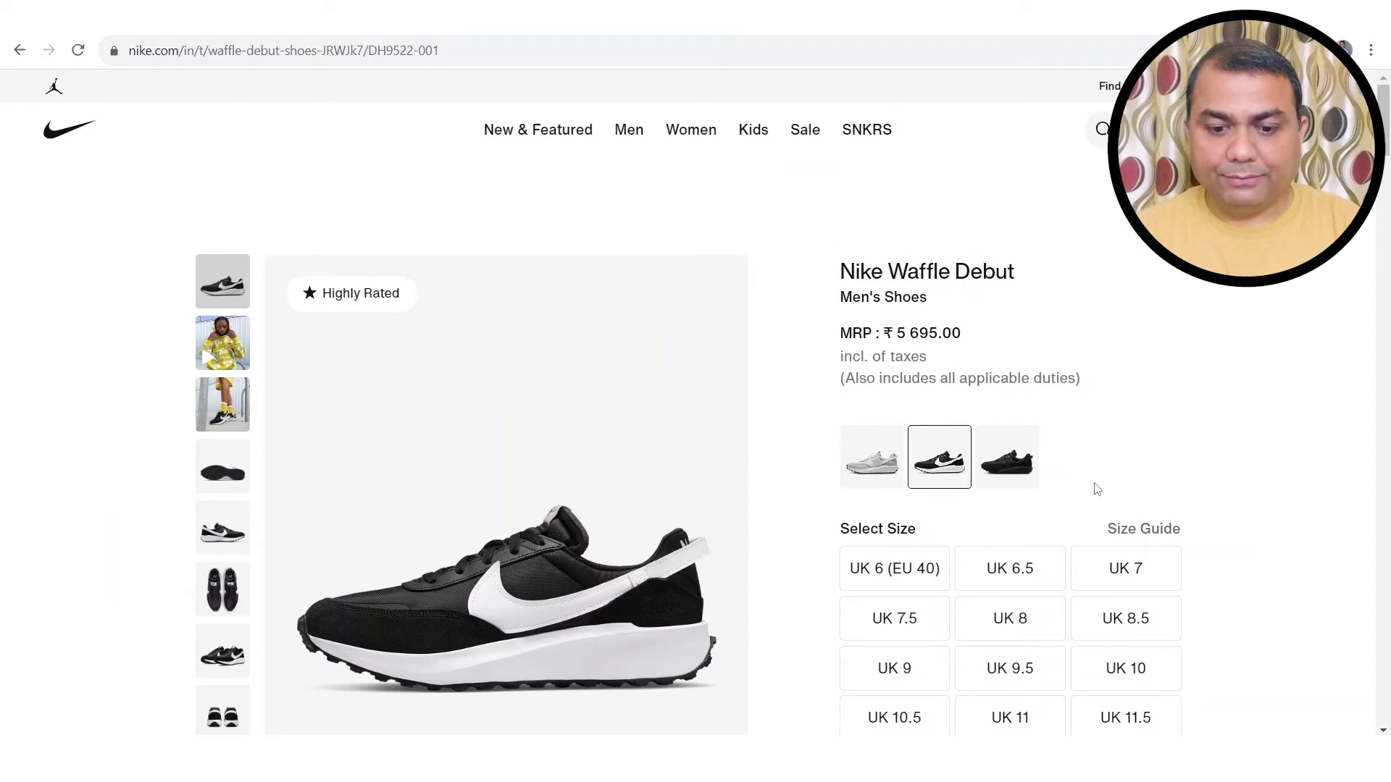
scroll(1094, 488, "down", 1)
scroll(1094, 489, "up", 1)
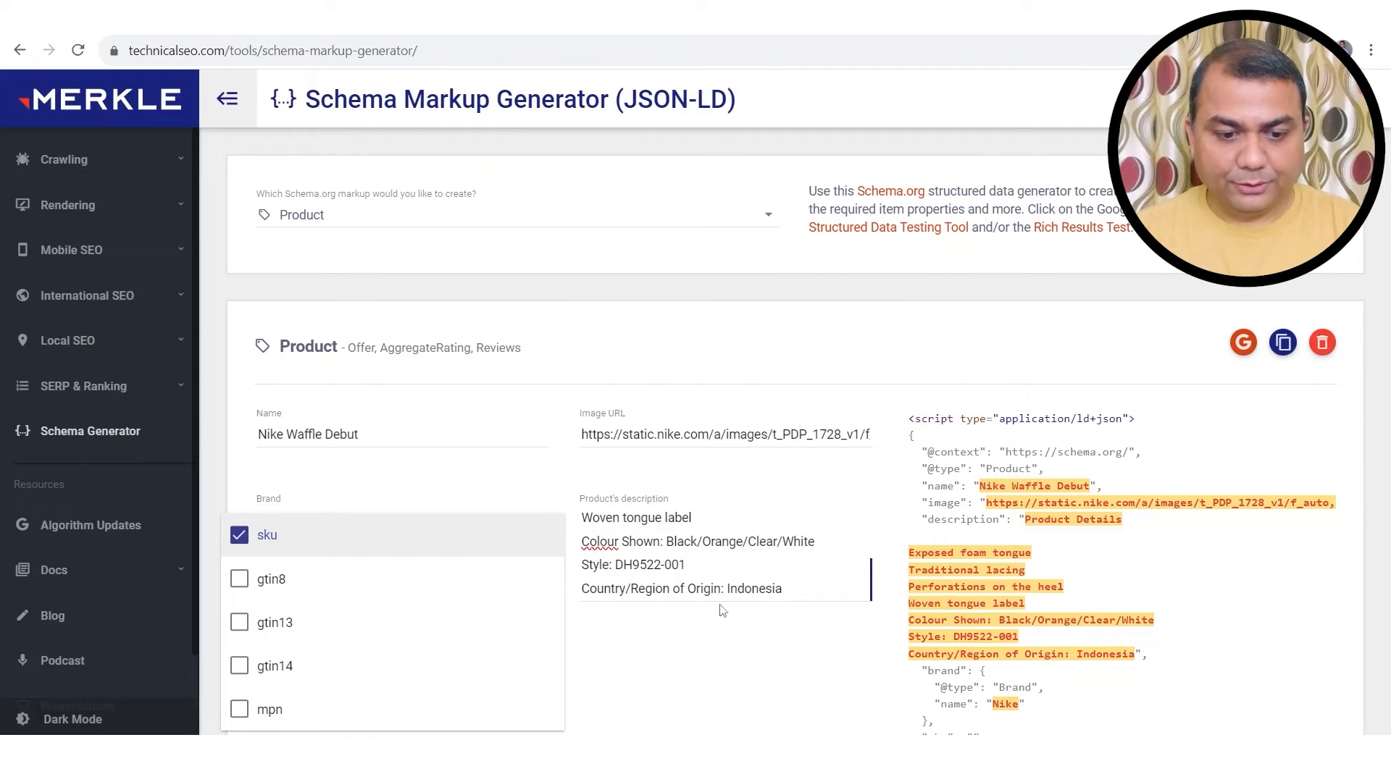
left_click(739, 579)
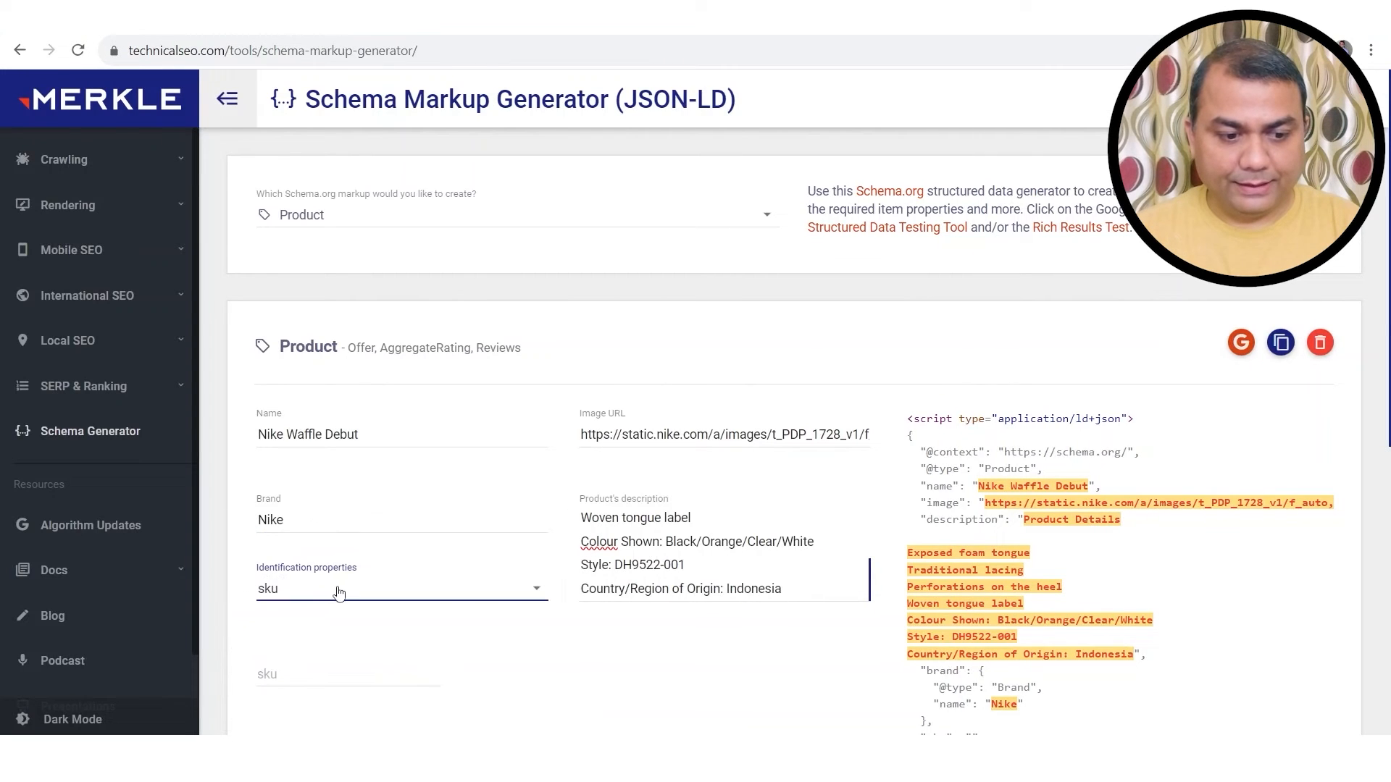
scroll(355, 568, "down", 3)
Step: Enter 35689 as the product's sku
left_click(312, 498)
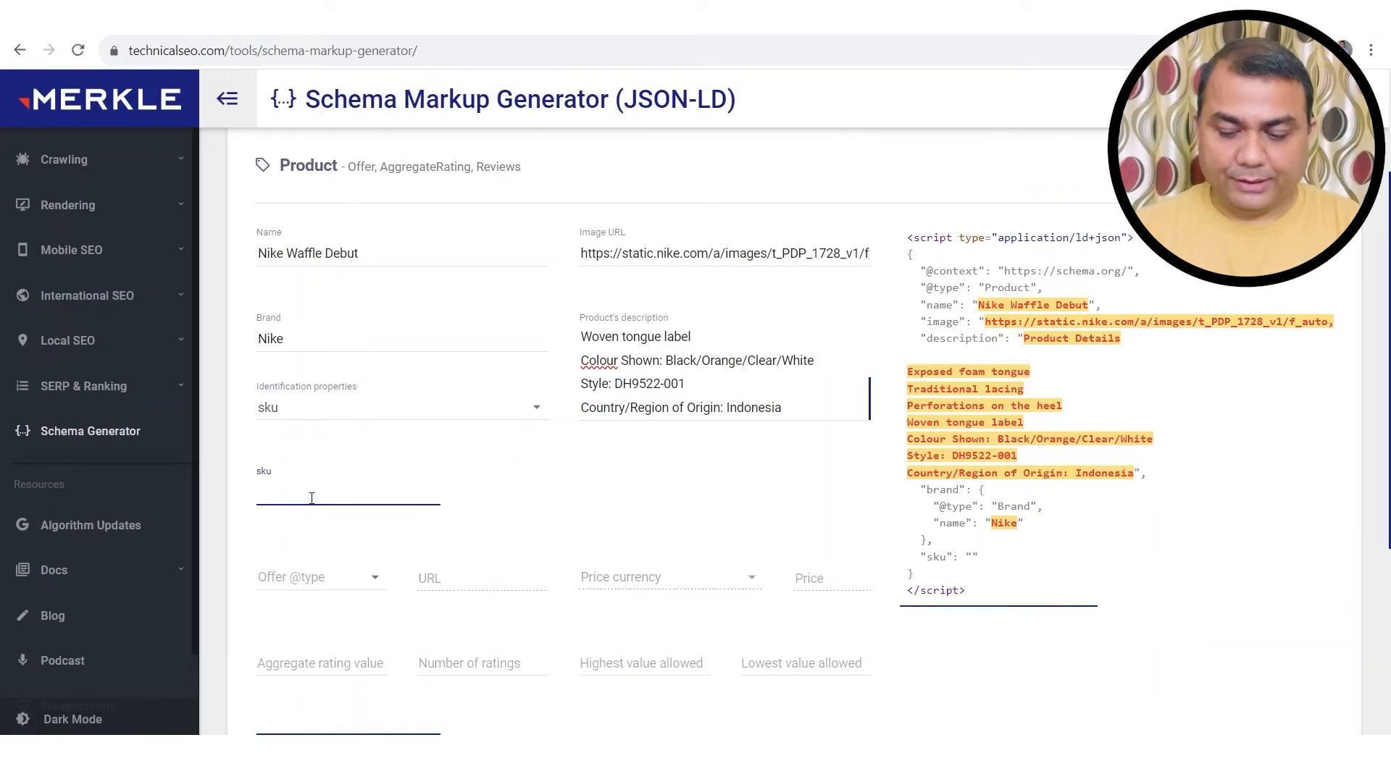
type("35689")
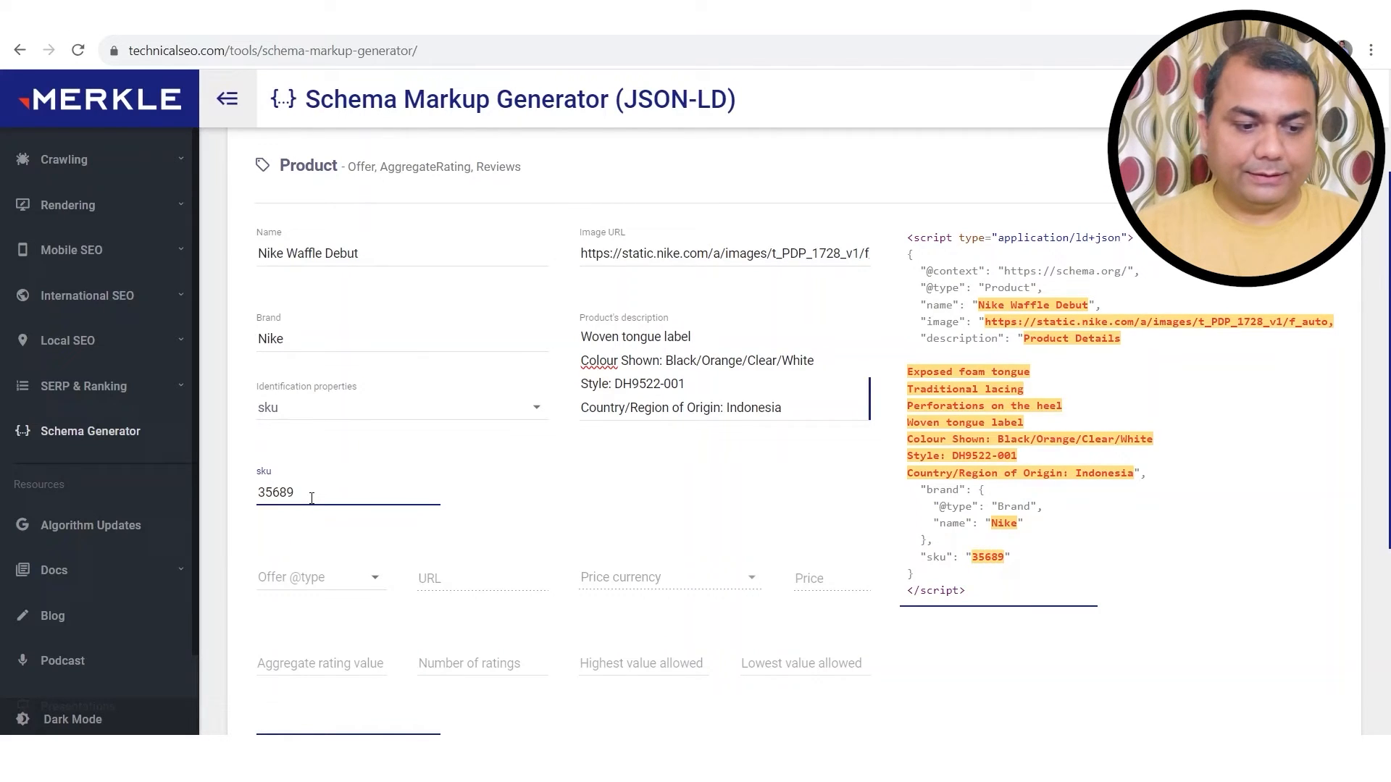
scroll(621, 495, "down", 3)
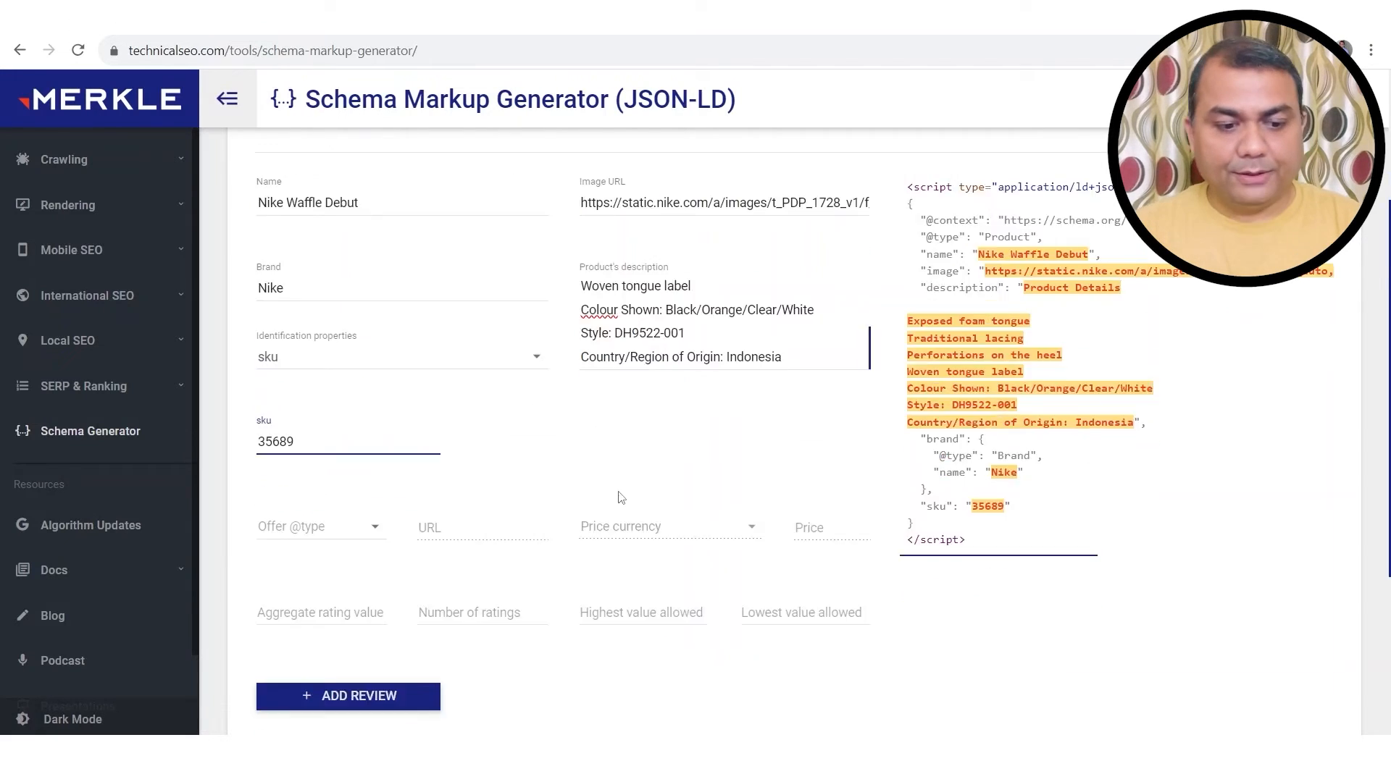
left_click(330, 404)
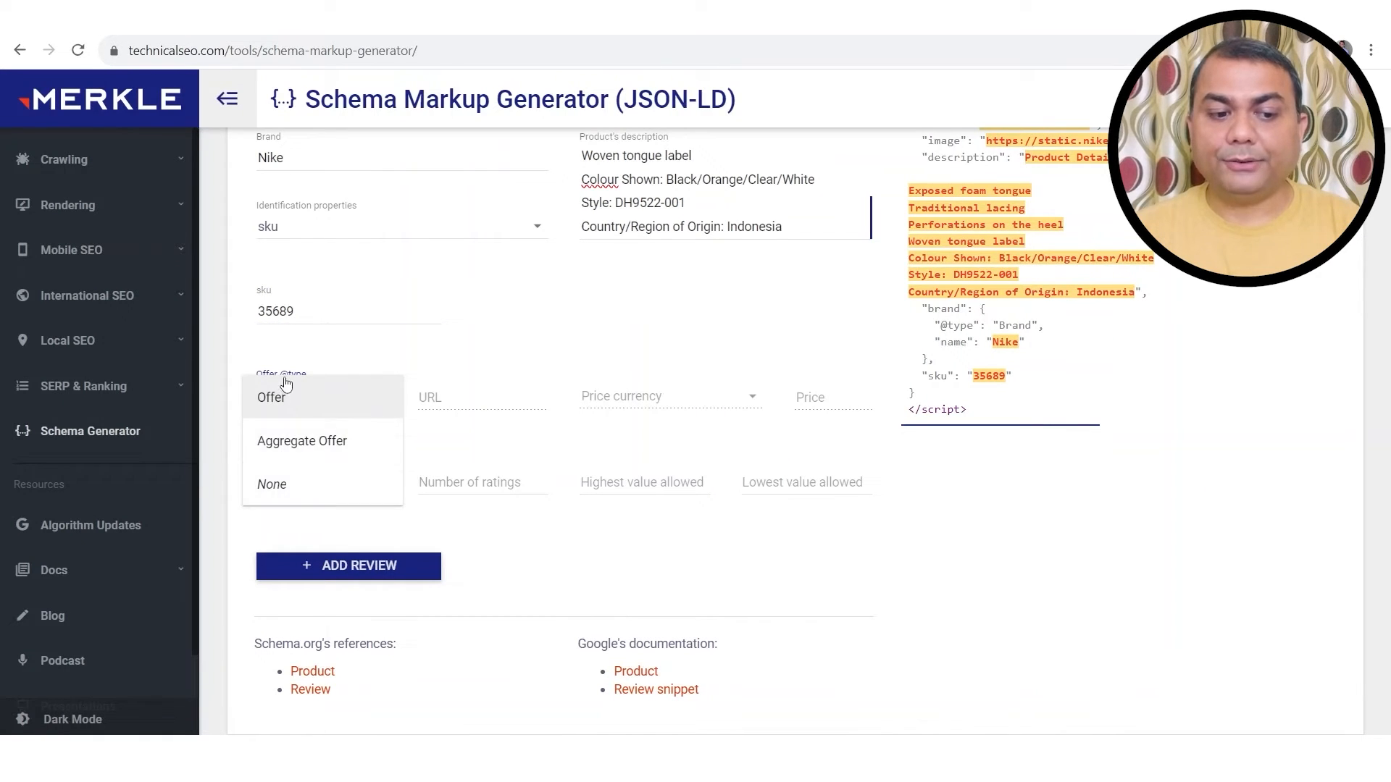
Step: Make the offer a plain Offer with the Nike Waffle Debut page URL
left_click(301, 405)
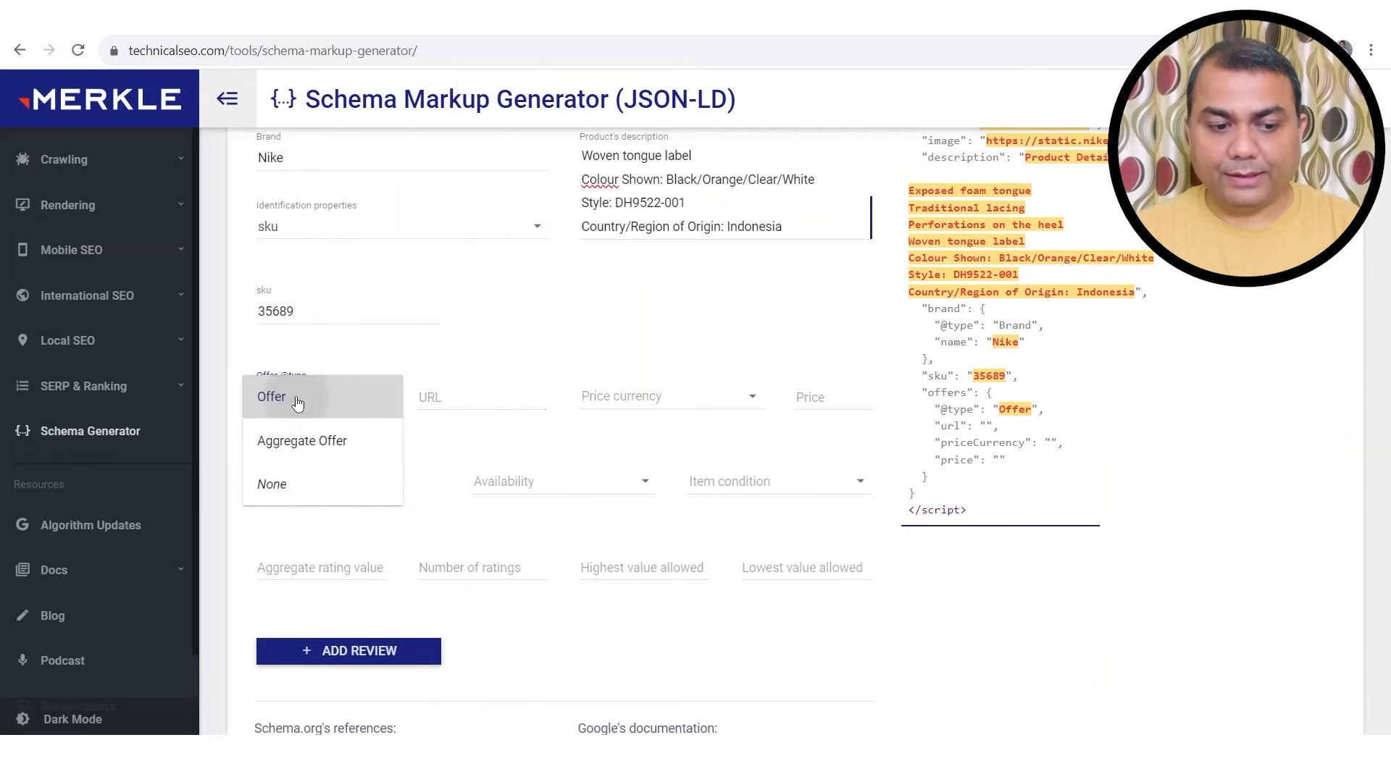
key("ctrl+Tab")
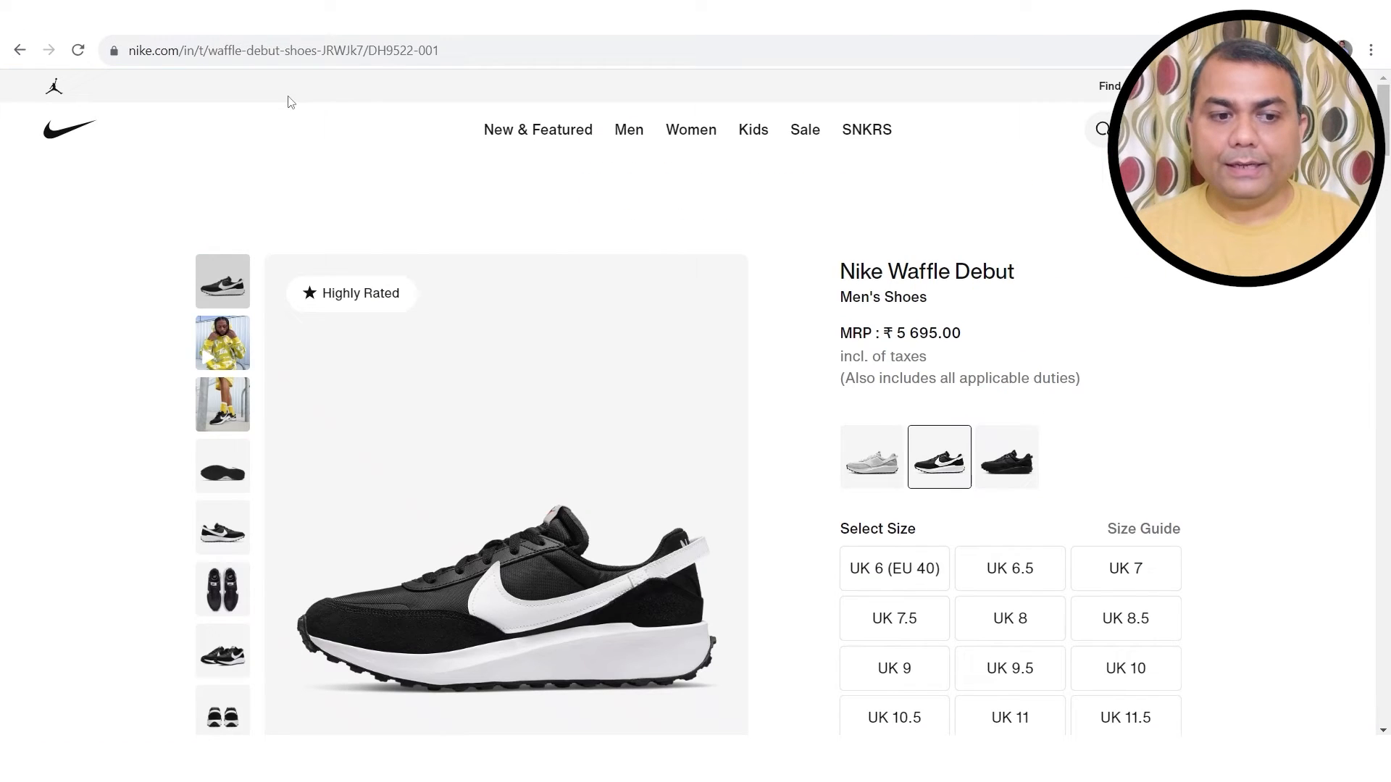
left_click(276, 52)
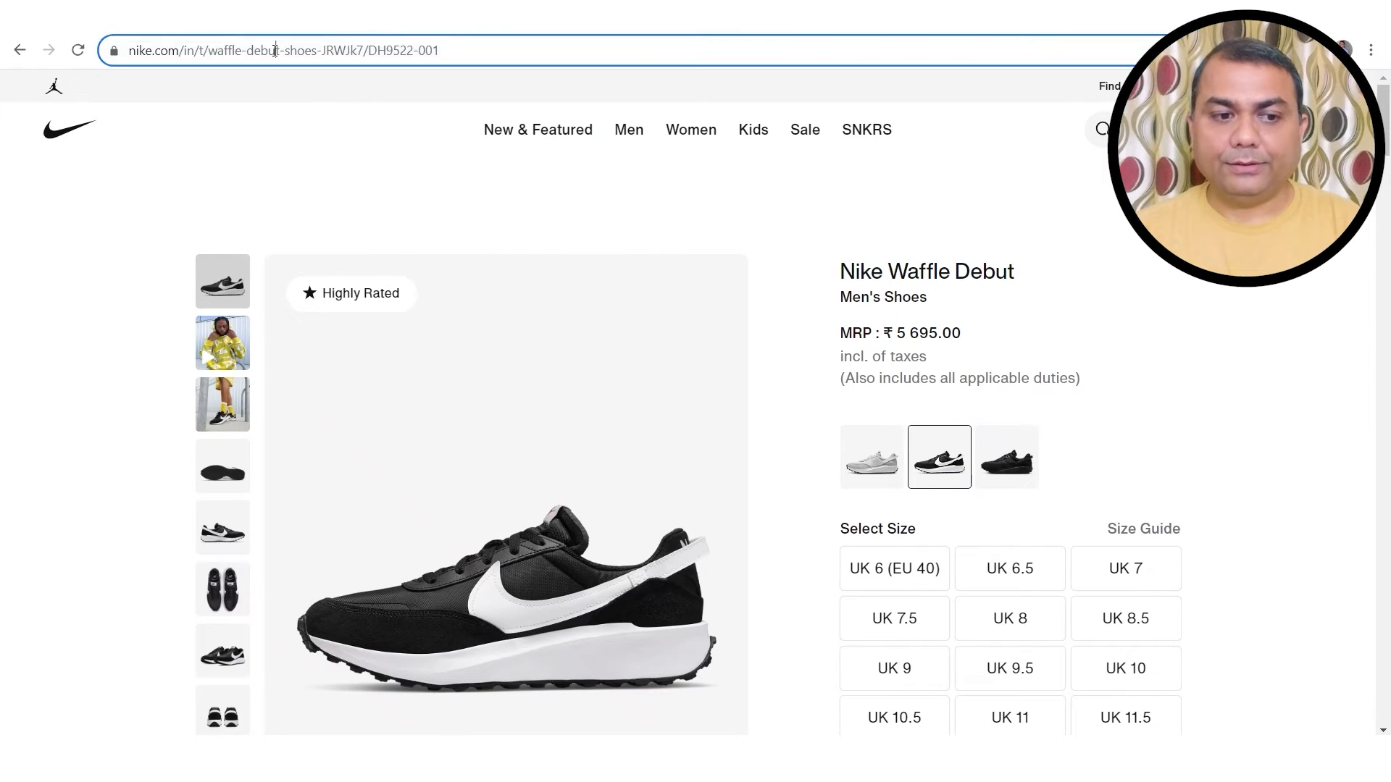
left_click(275, 52)
key("ctrl+a")
key("ctrl+c")
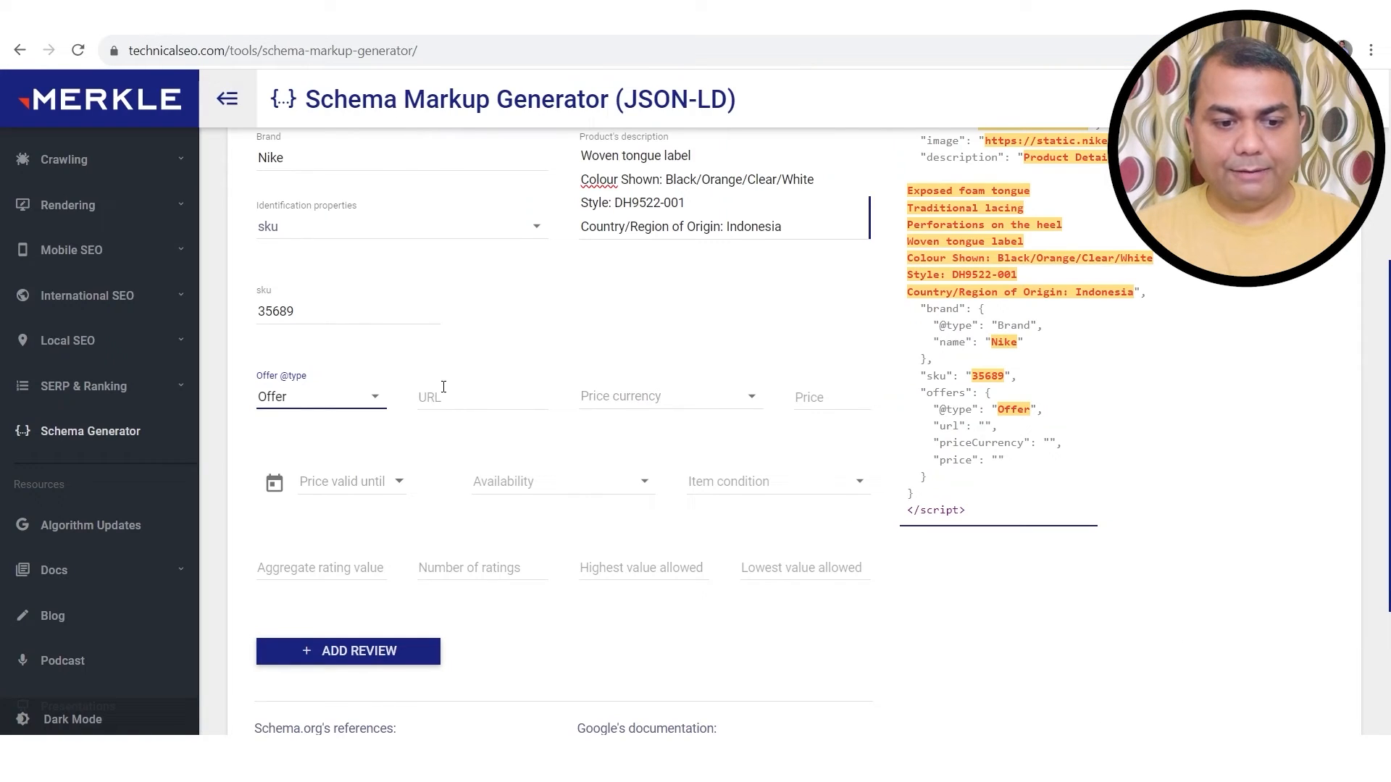
left_click(447, 395)
key("ctrl+v")
Step: Set the offer currency to Indian Rupee and the price to 5695.00
left_click(652, 397)
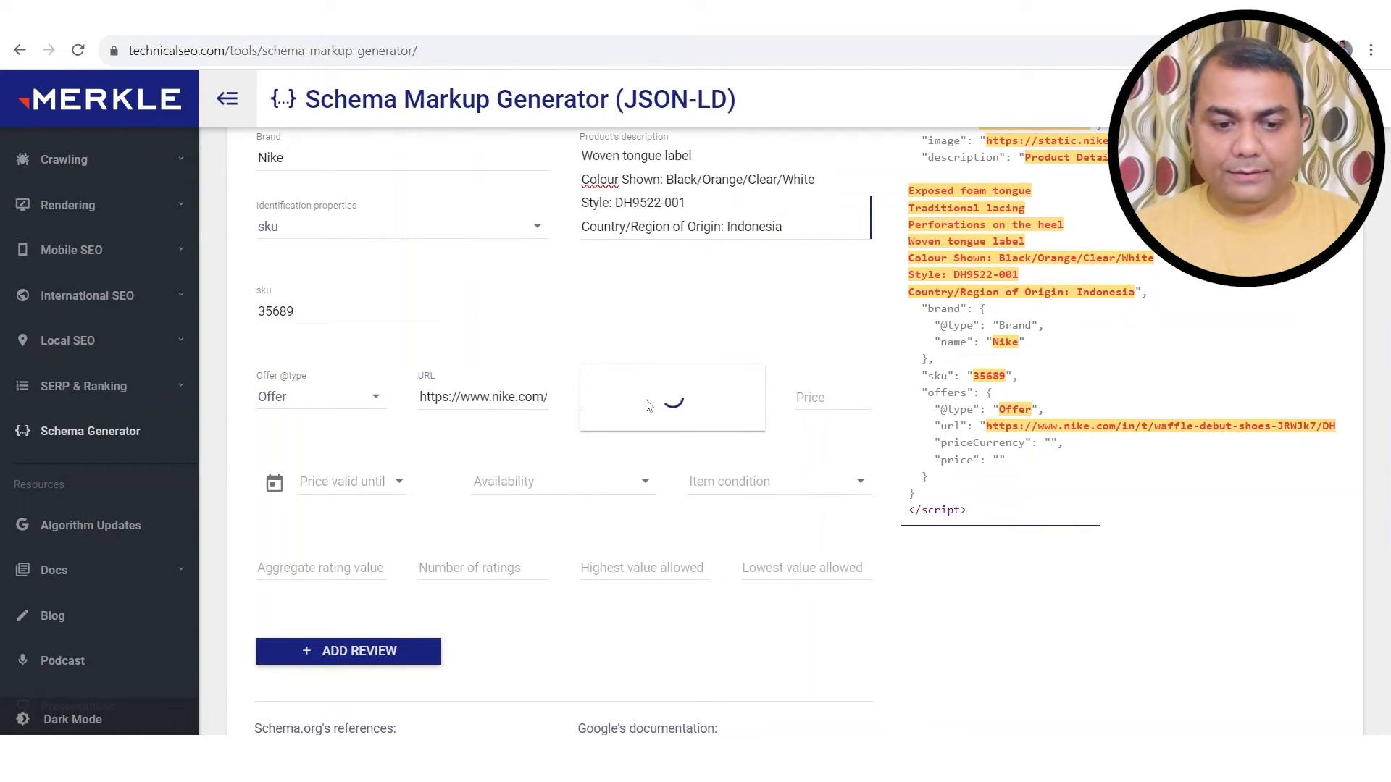
scroll(649, 408, "down", 5)
scroll(649, 407, "down", 1)
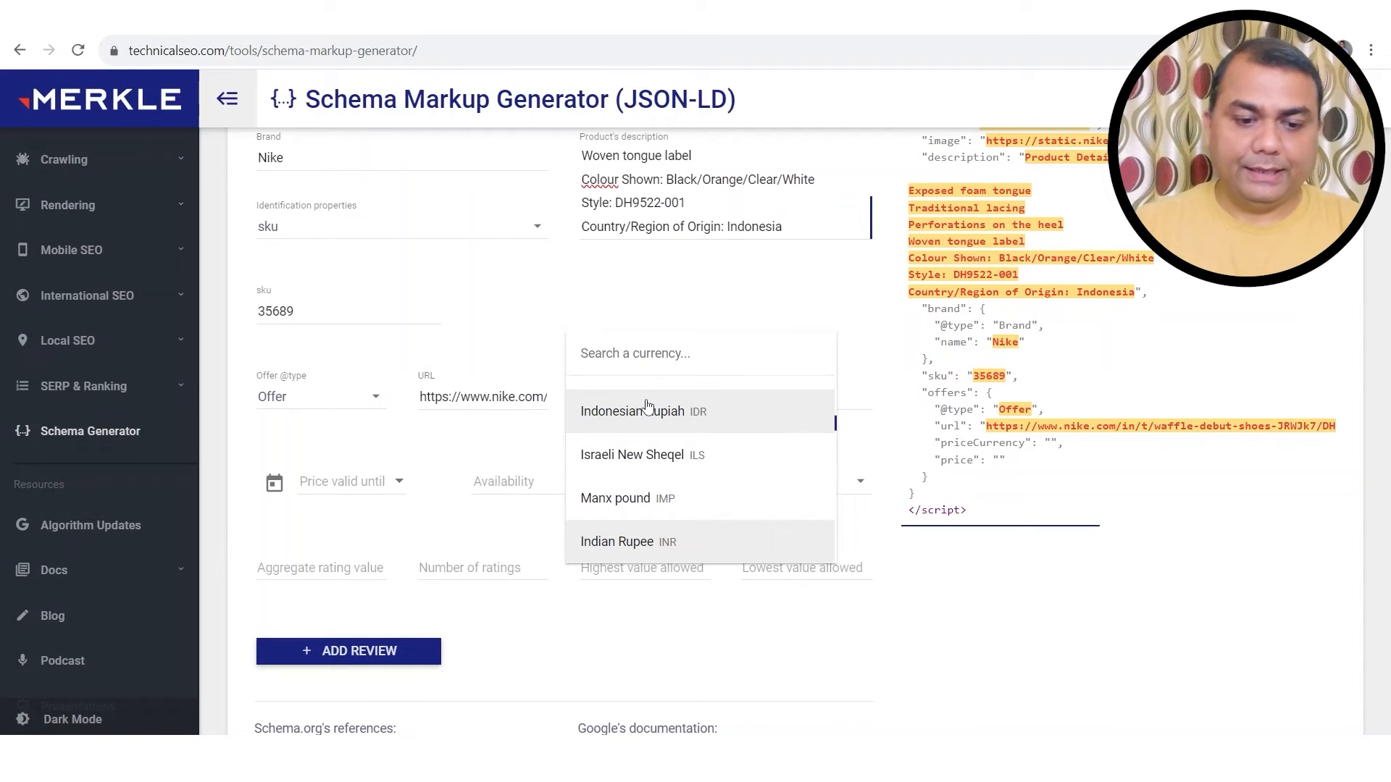
left_click(634, 544)
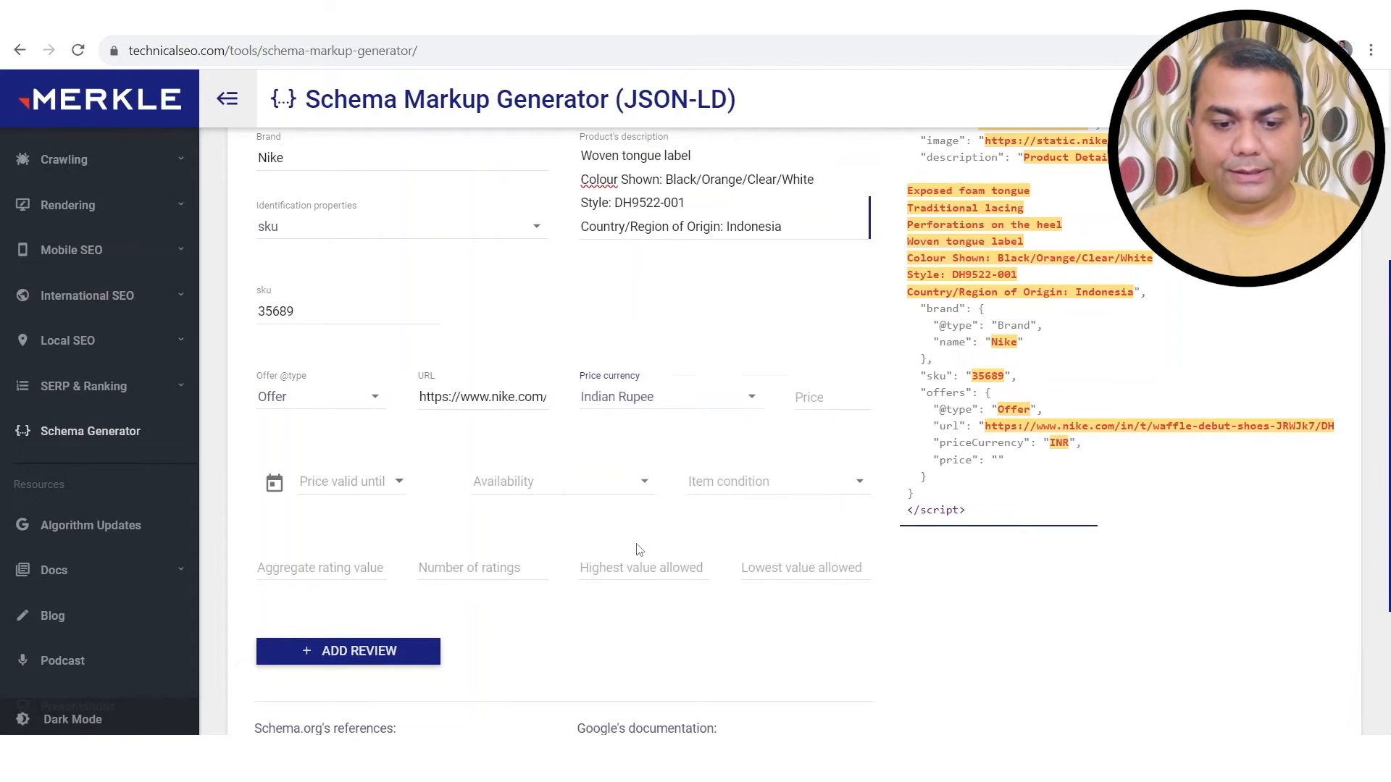
left_click(829, 400)
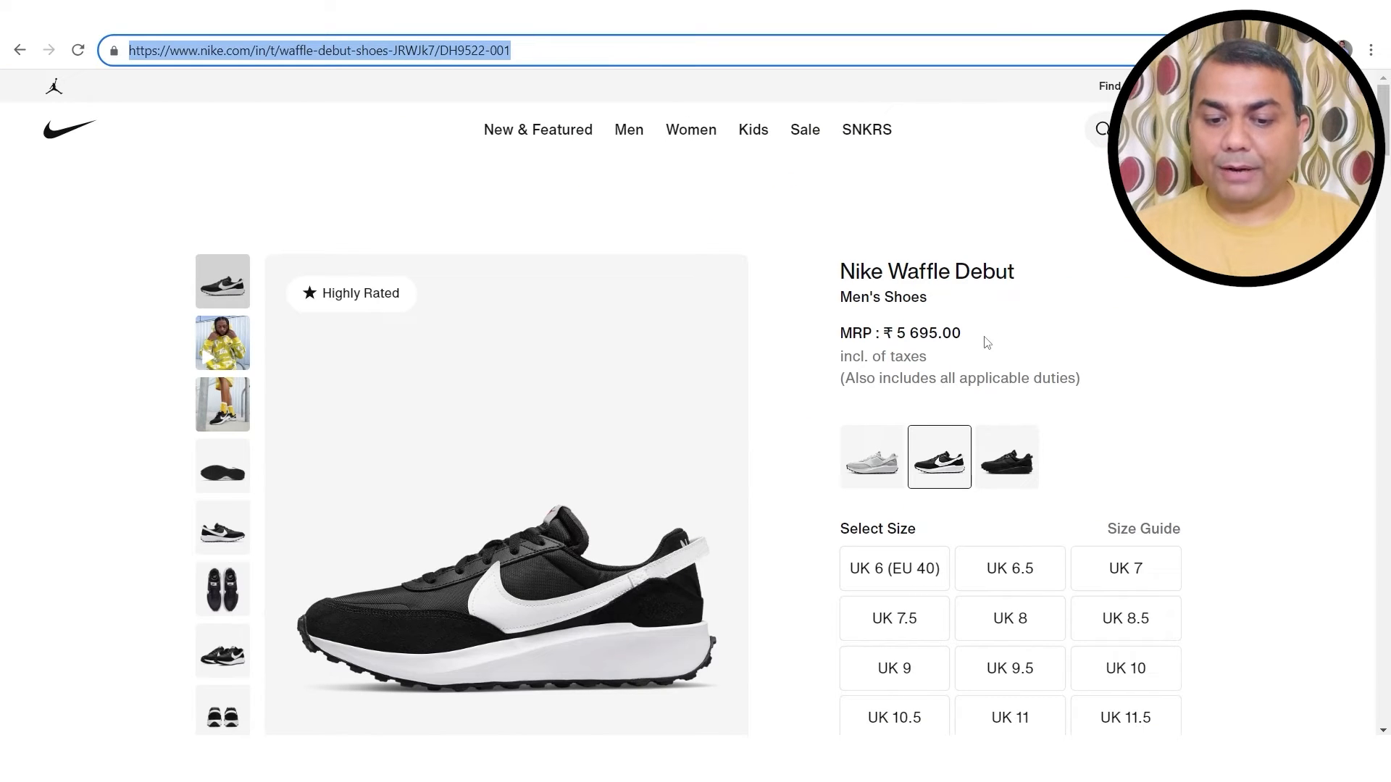
left_click_drag(985, 341, 918, 357)
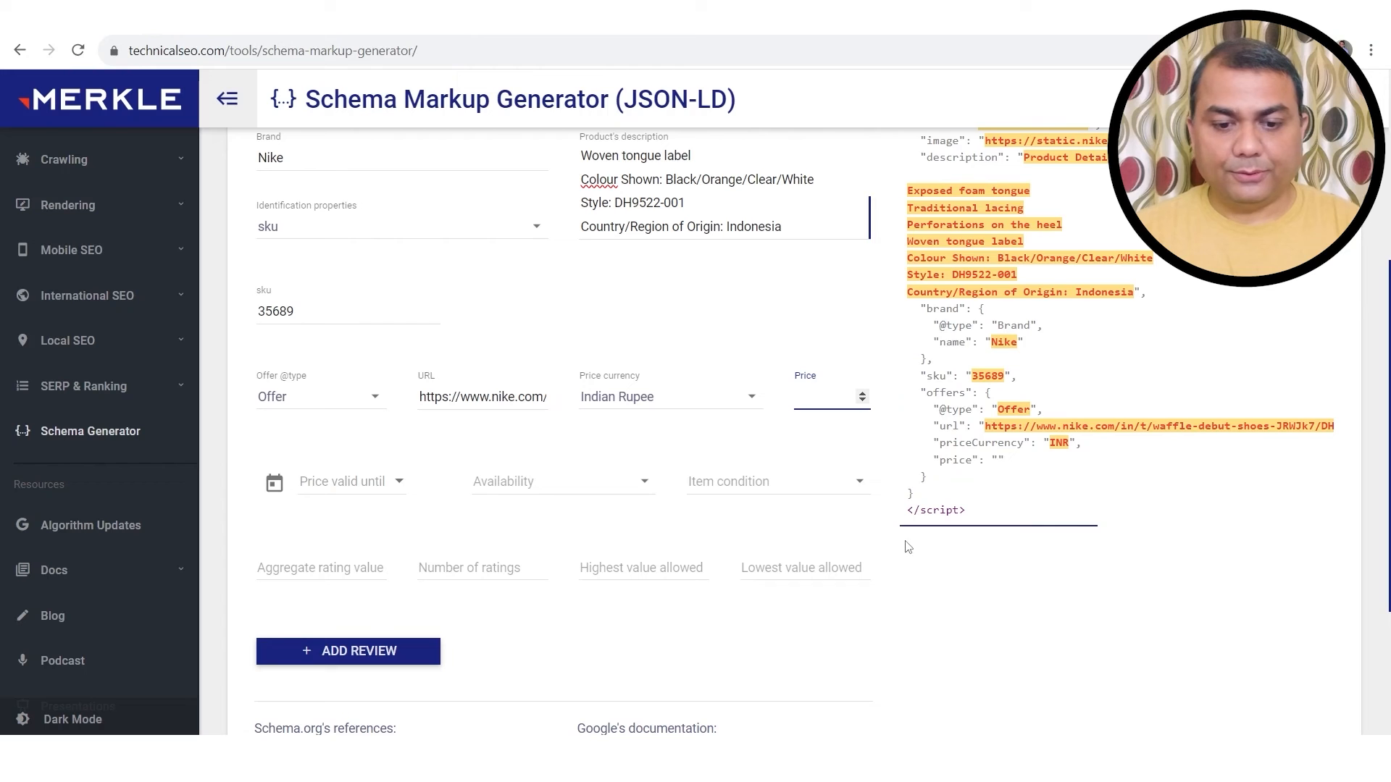
type("5695.00")
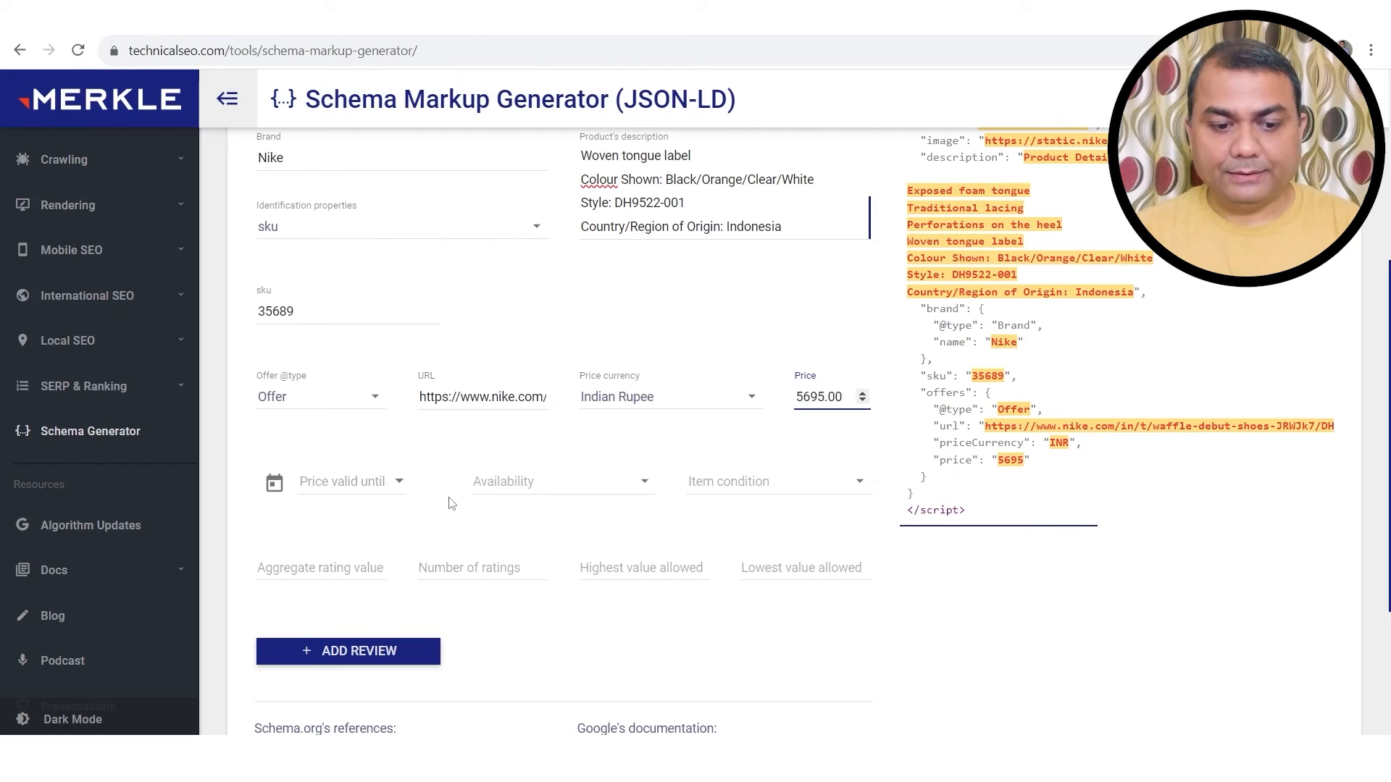
left_click(352, 483)
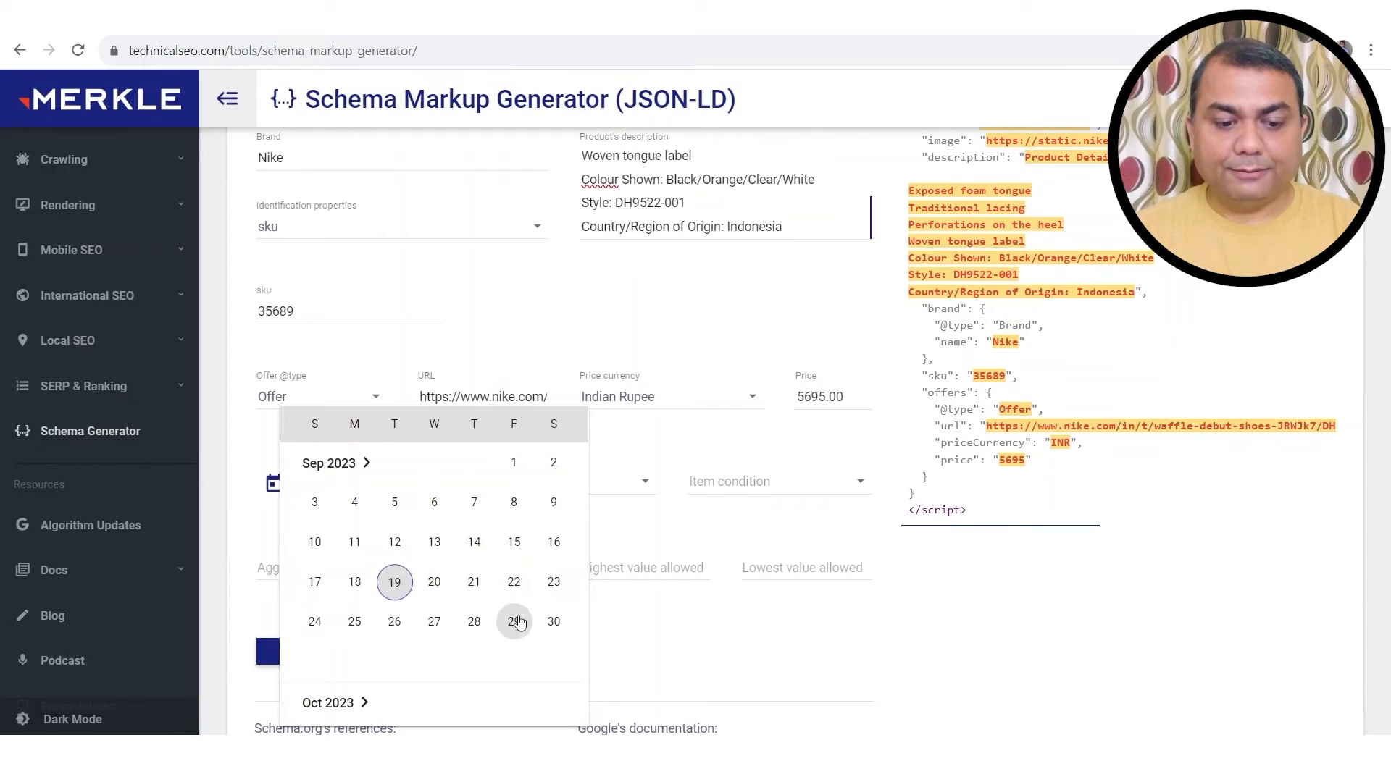
Step: Make the offer's price valid until 30 September 2023 and set availability to In stock
left_click(556, 626)
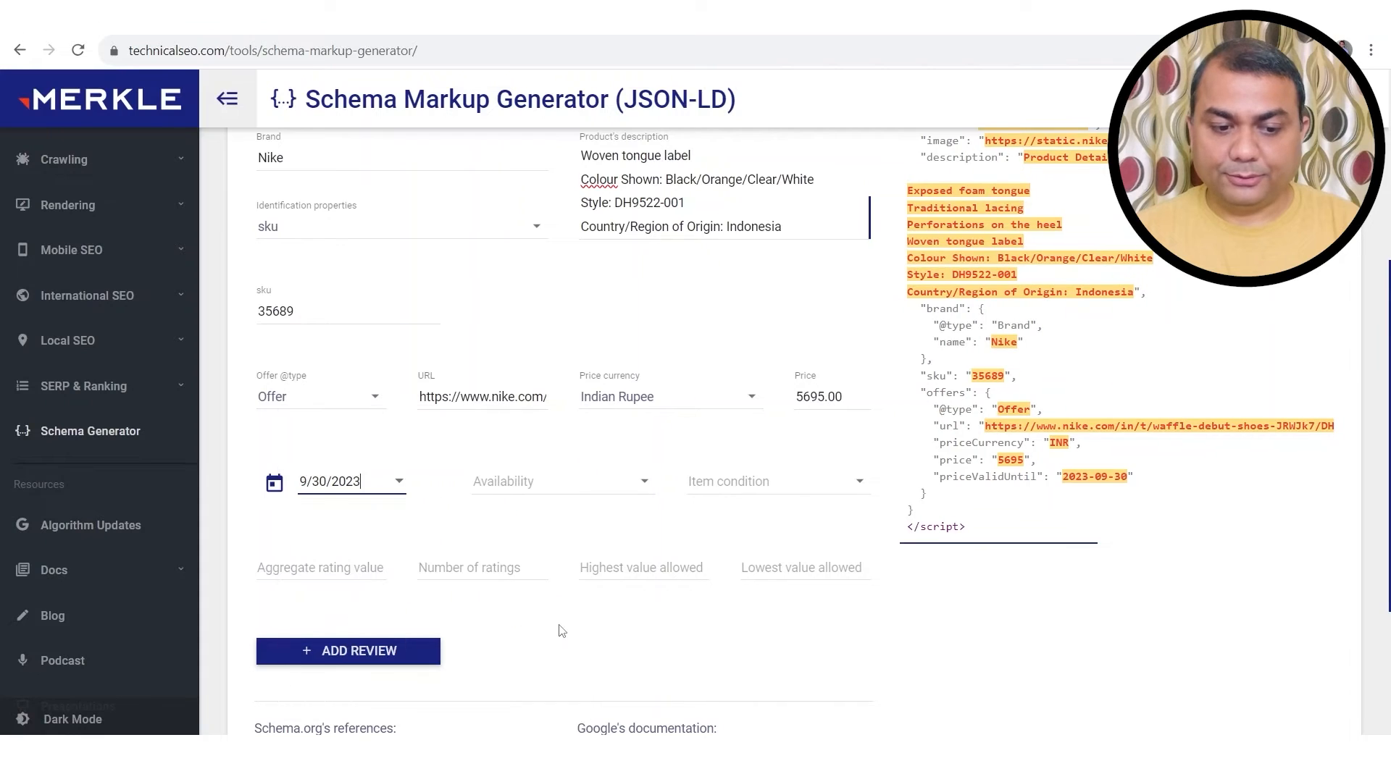
left_click(597, 492)
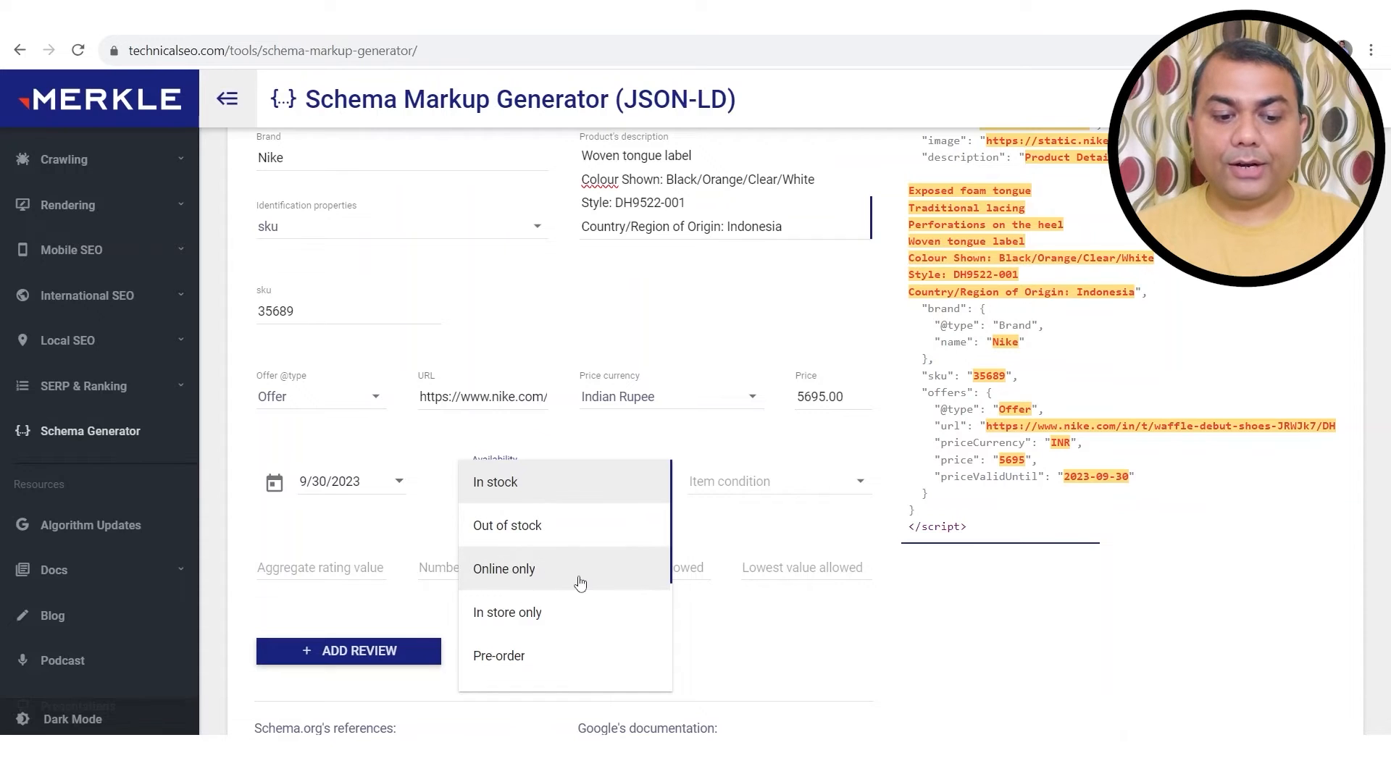
scroll(548, 622, "down", 1)
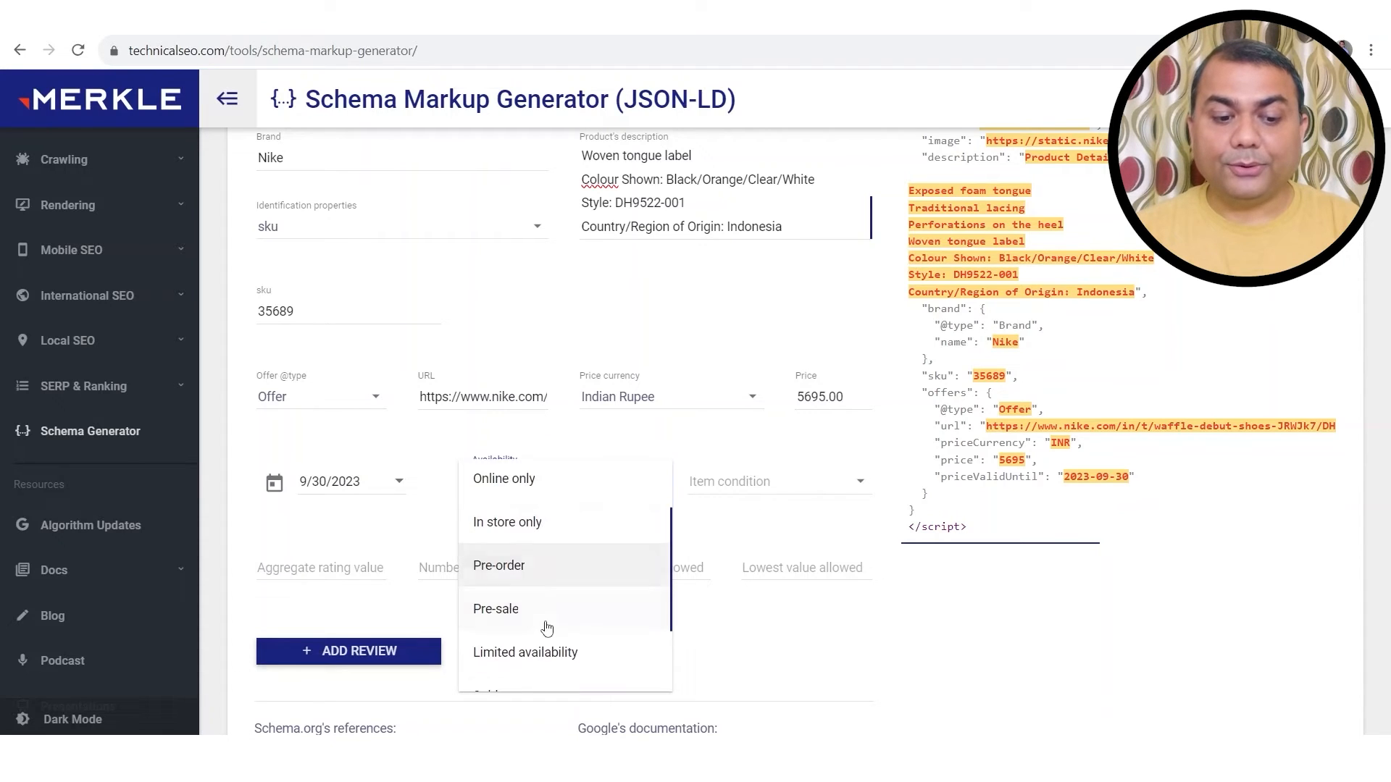
scroll(572, 620, "down", 1)
scroll(587, 624, "down", 1)
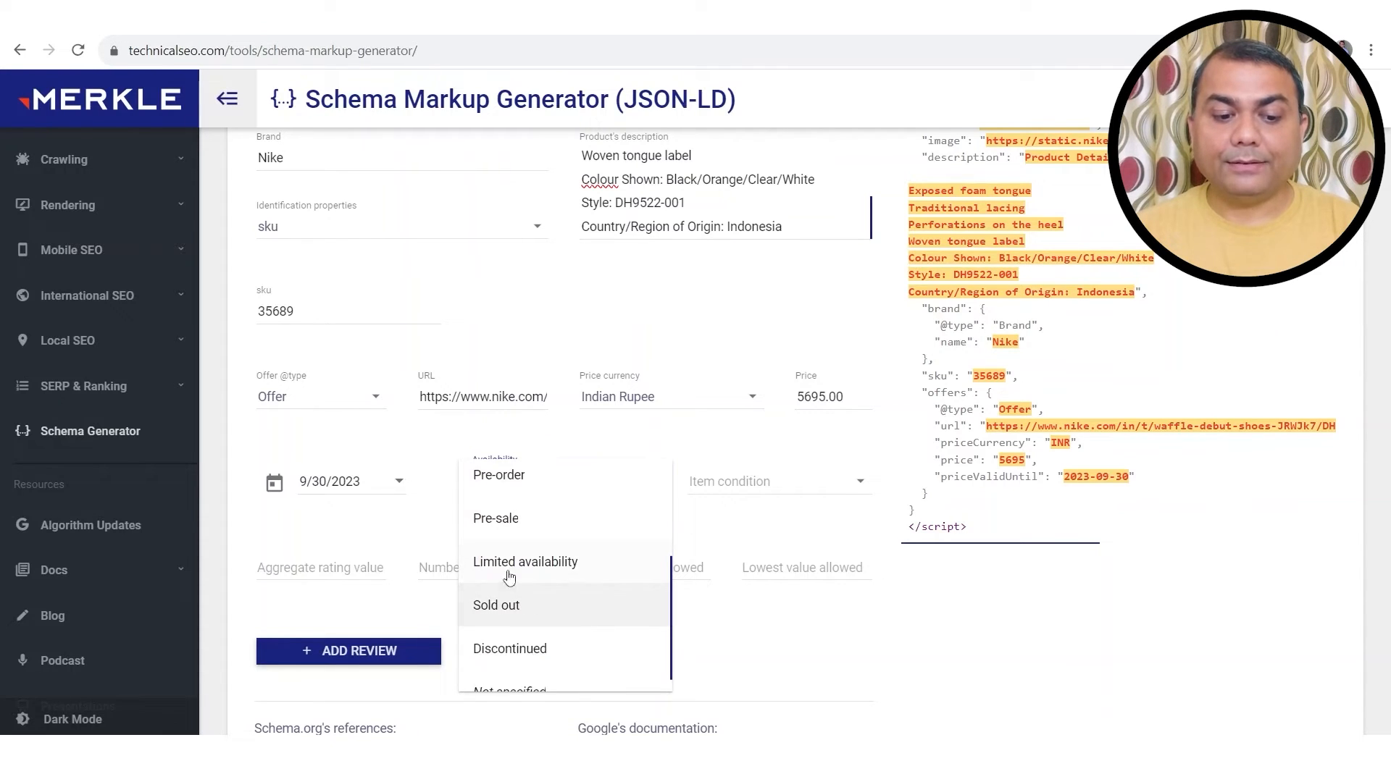
scroll(572, 577, "up", 2)
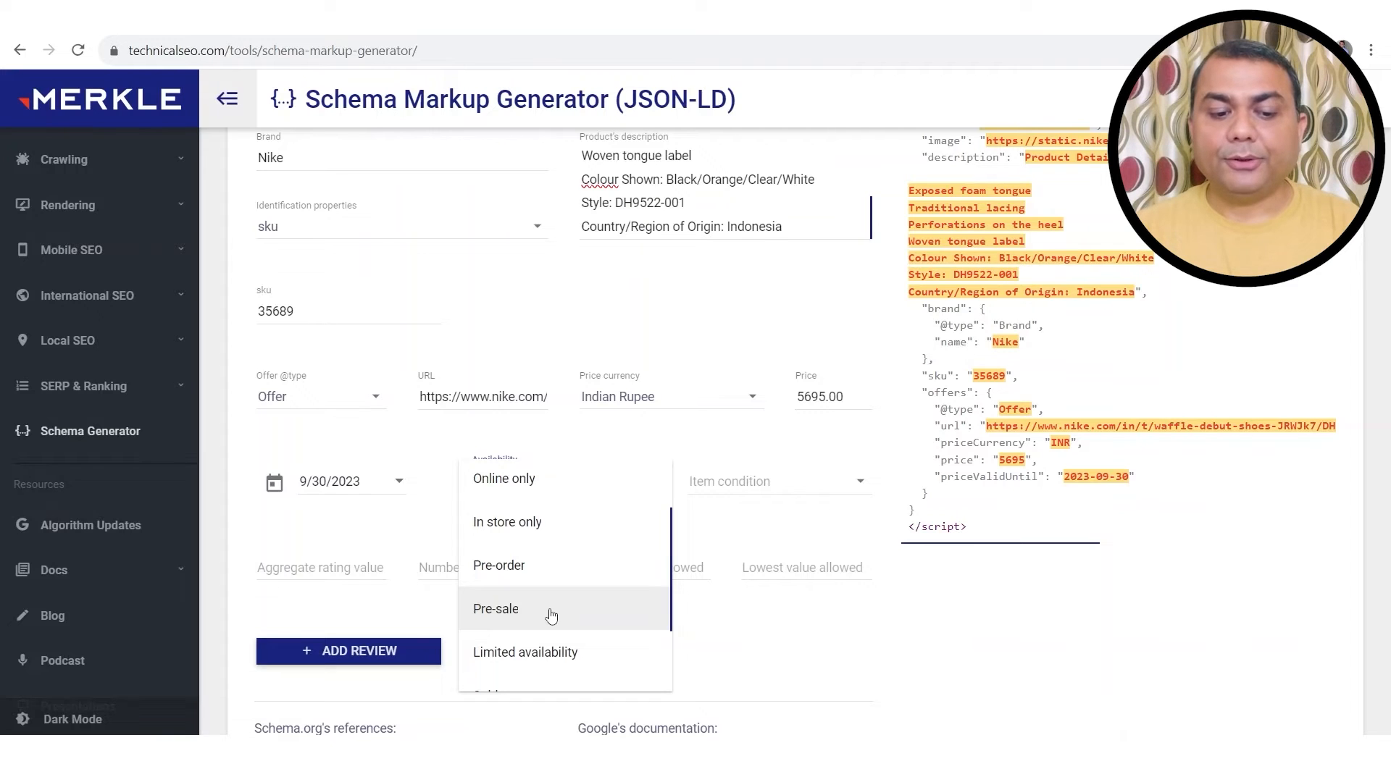
scroll(559, 632, "down", 1)
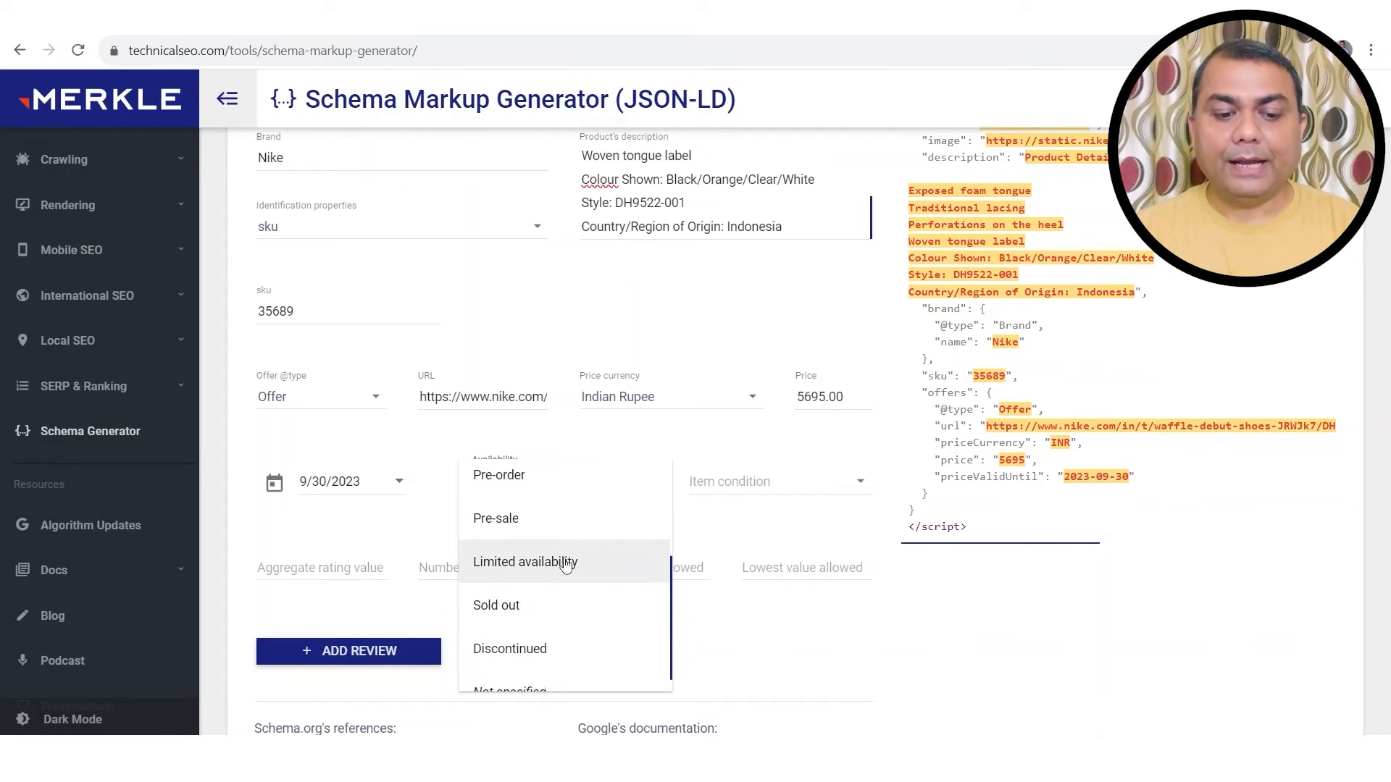
scroll(555, 639, "down", 1)
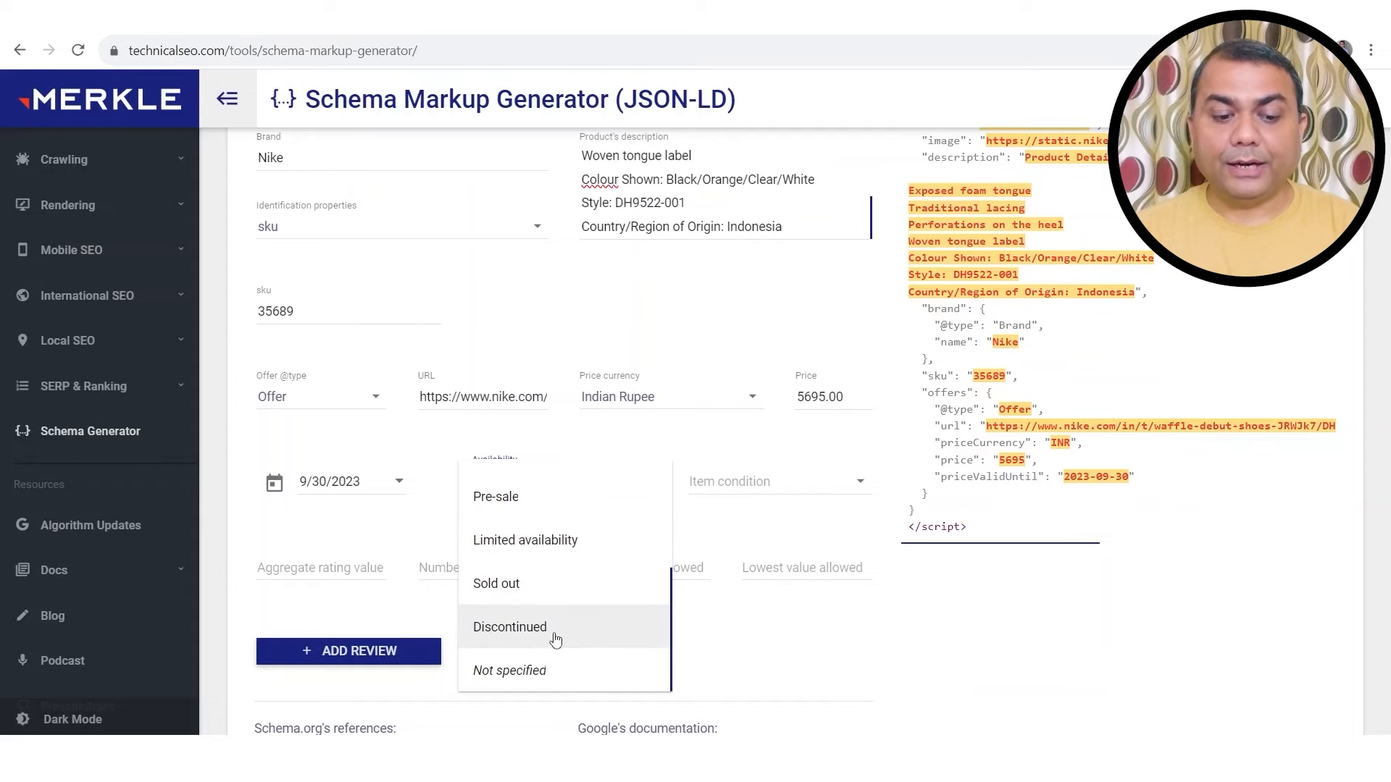
scroll(599, 632, "up", 3)
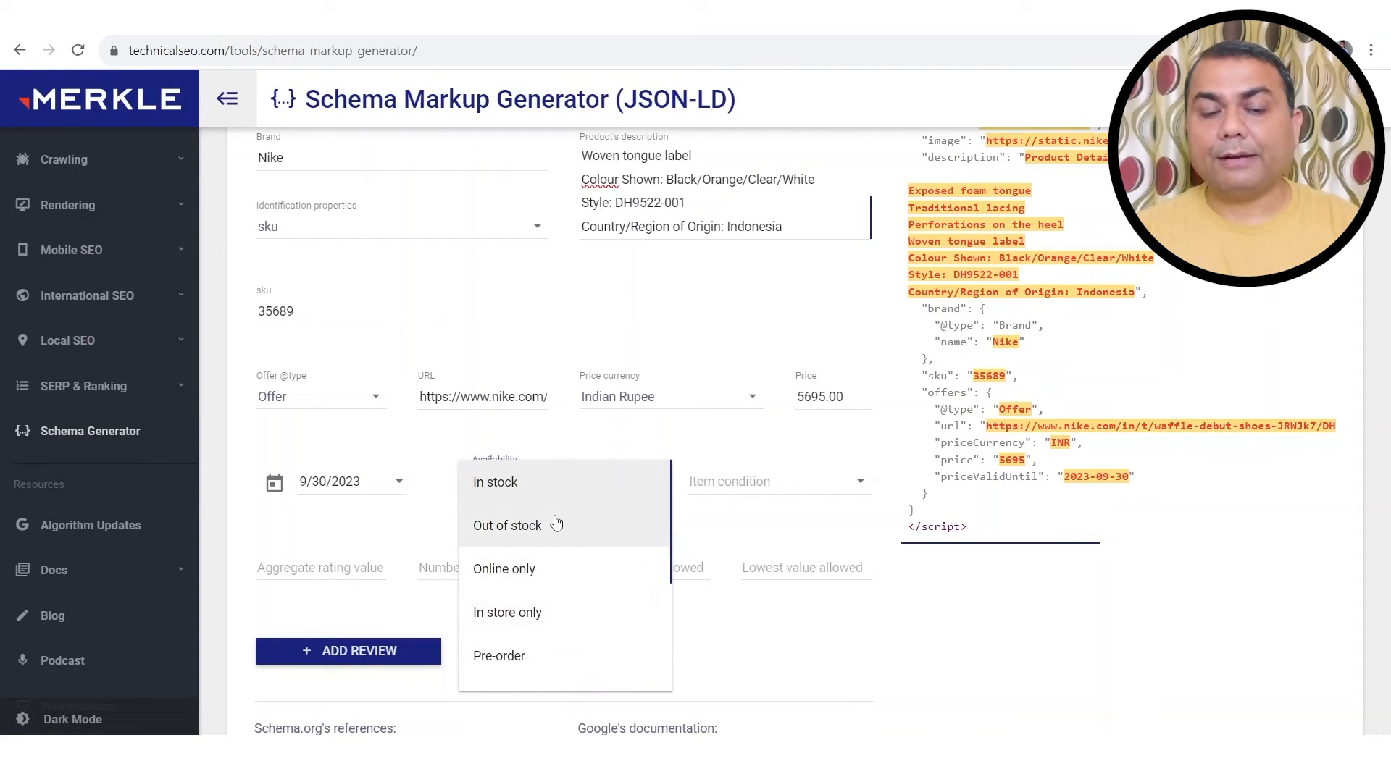
left_click(507, 484)
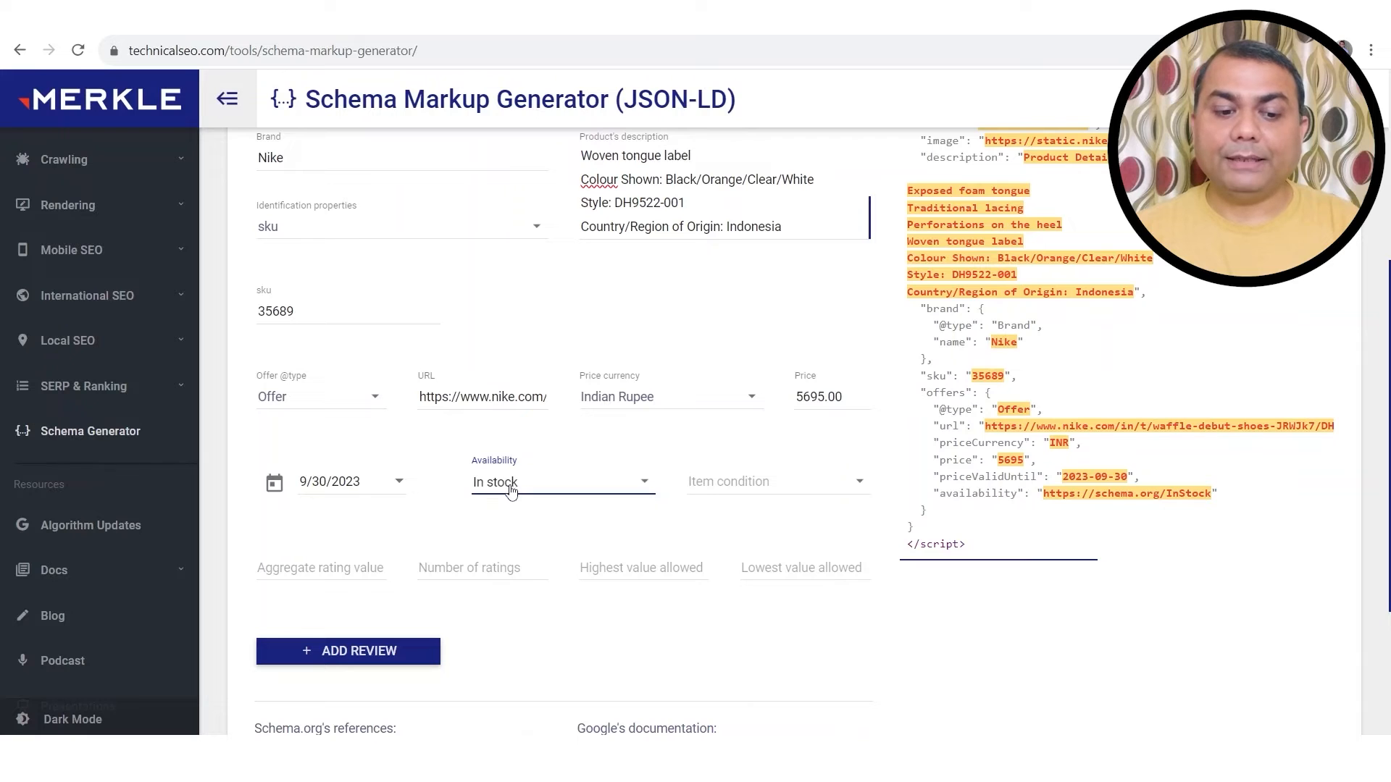
Step: Try Sold out as the availability, then switch it back to In stock
left_click(510, 487)
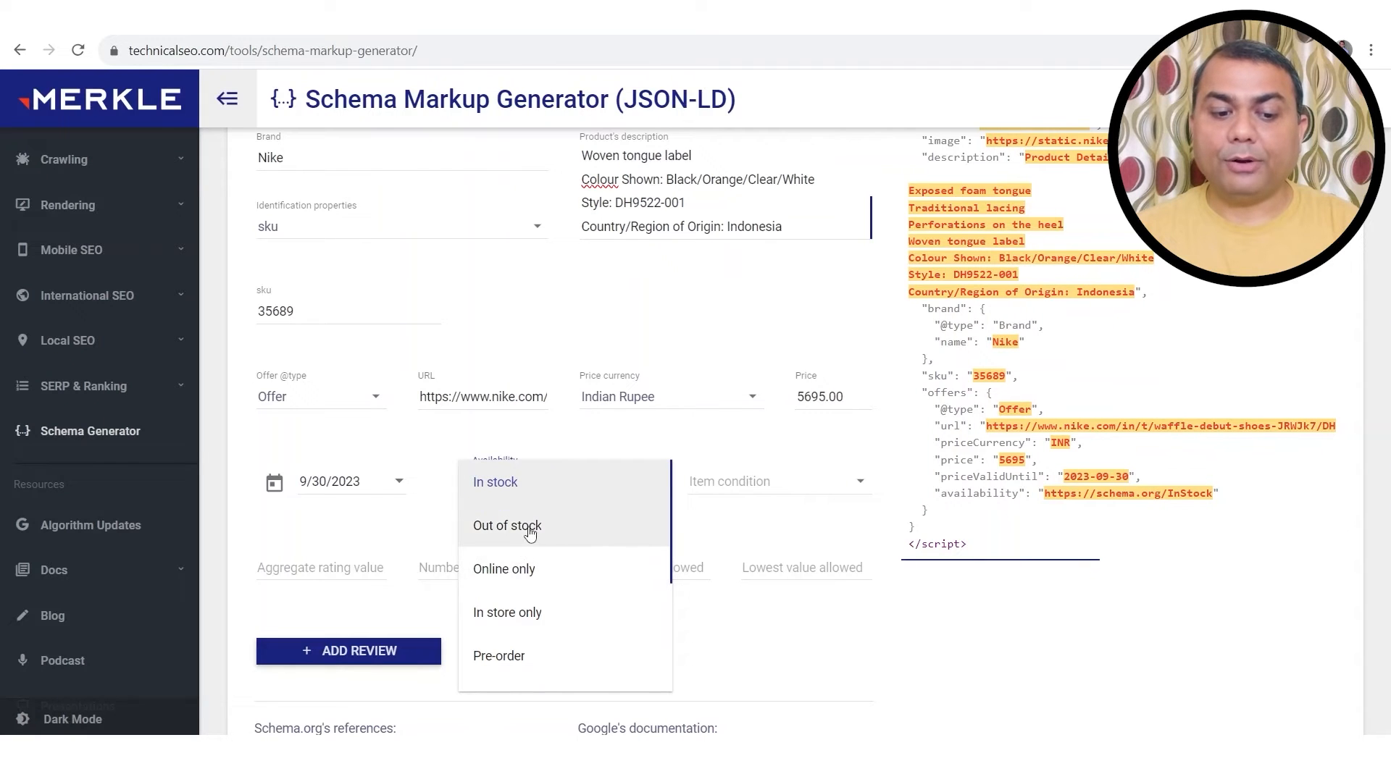
scroll(547, 613, "down", 3)
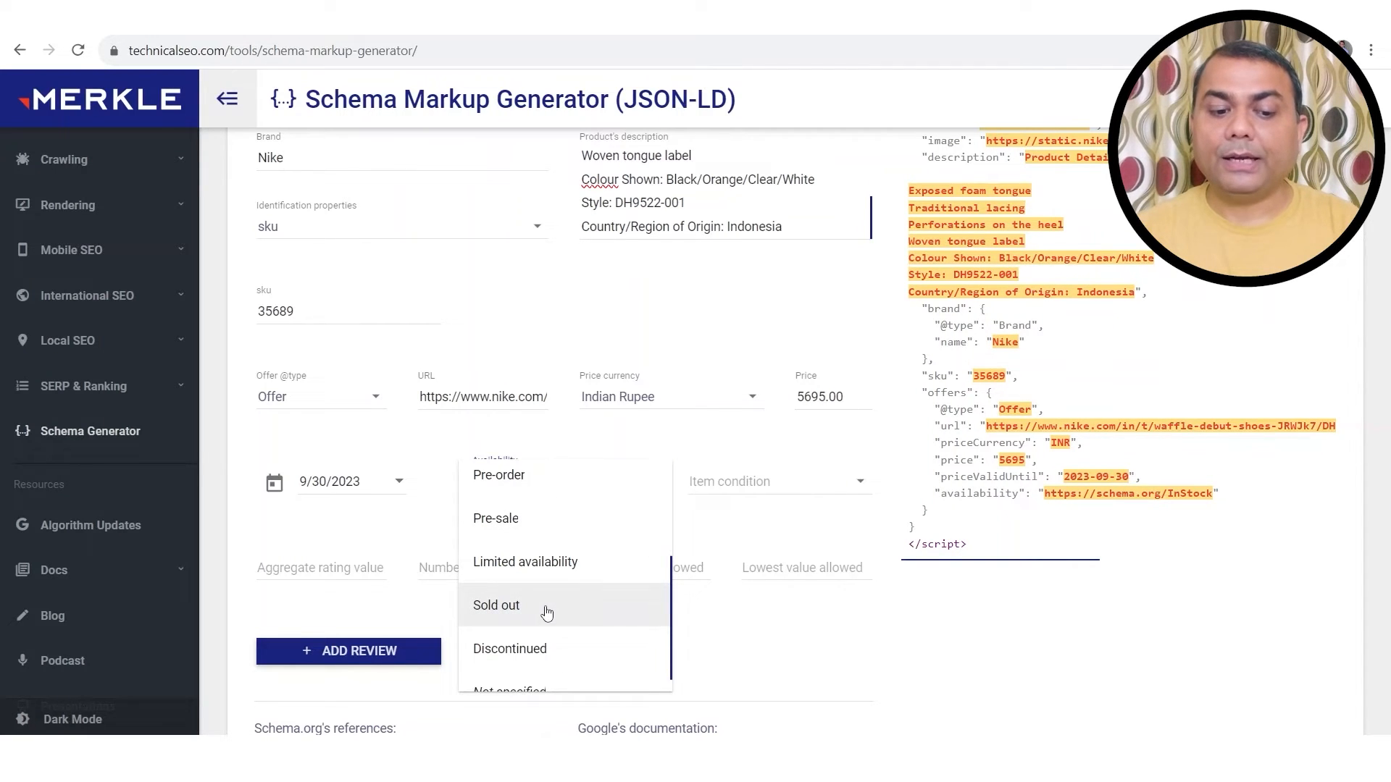
left_click(545, 611)
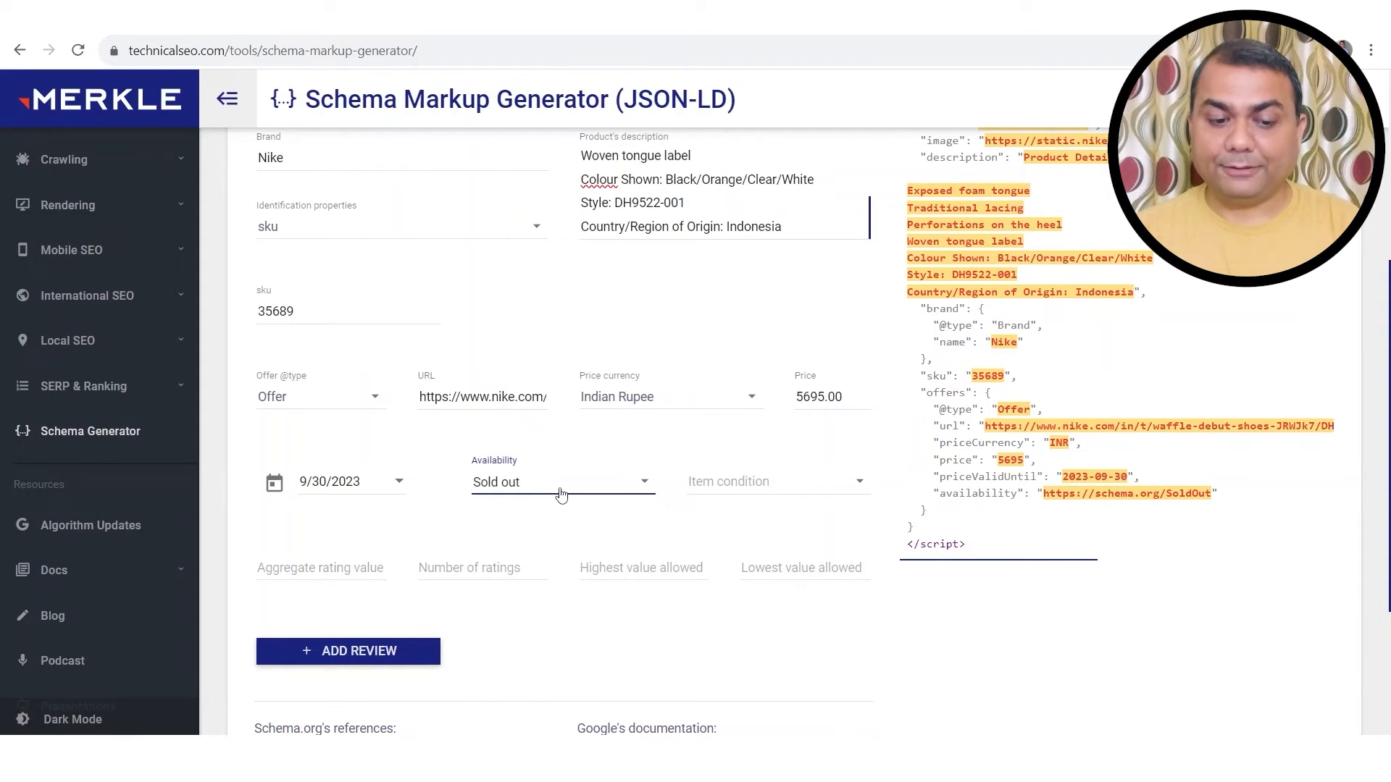
left_click(556, 495)
scroll(555, 497, "up", 3)
left_click(515, 388)
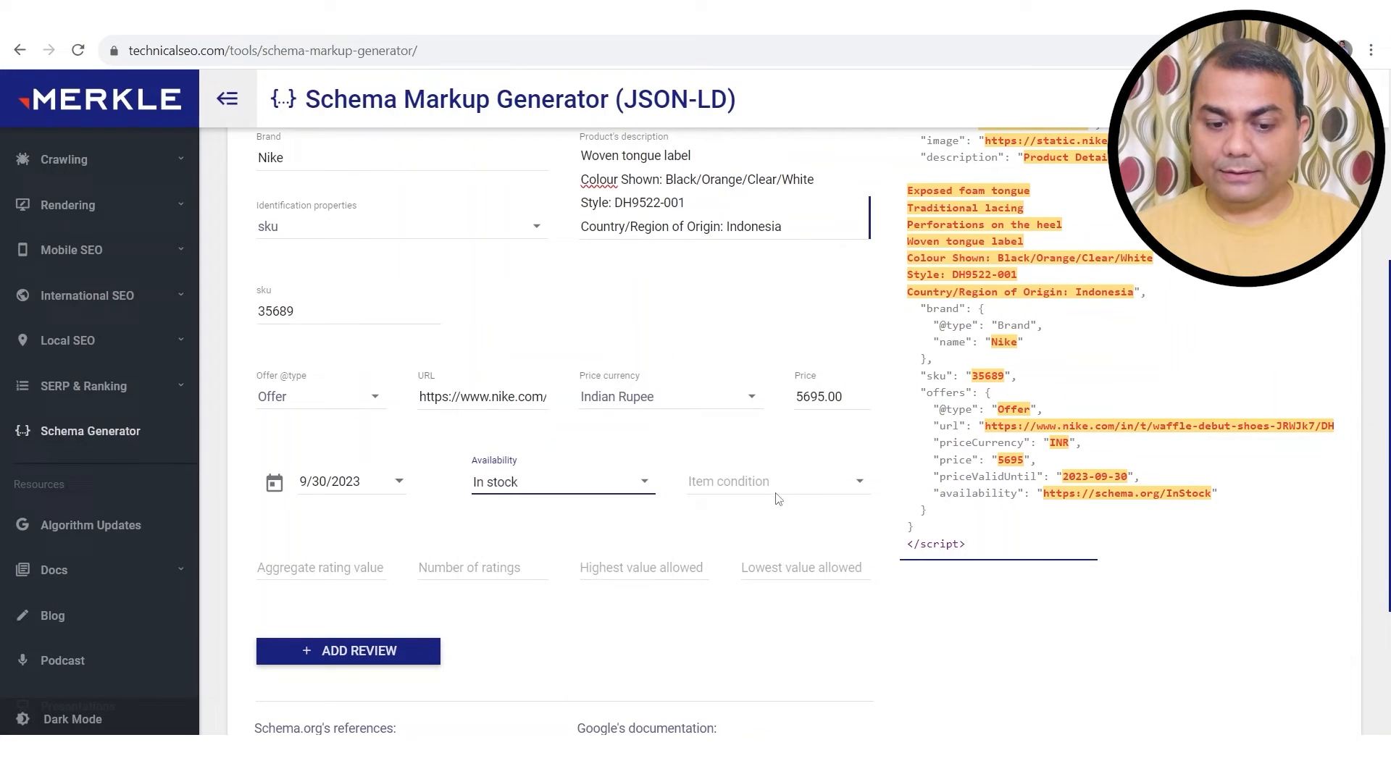
left_click(858, 488)
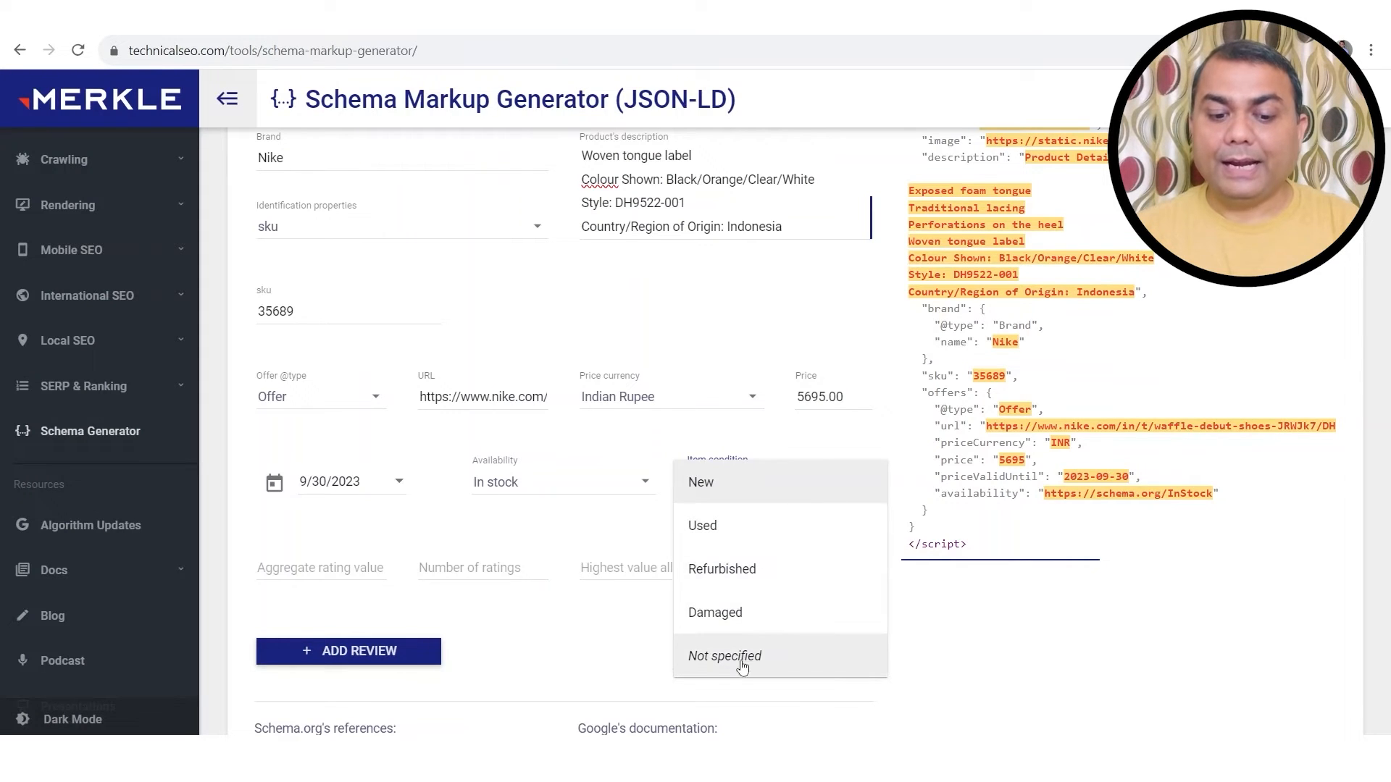
Step: Set item condition to New and enter an aggregate rating value of 4 after checking the Nike page
left_click(699, 479)
scroll(598, 544, "down", 1)
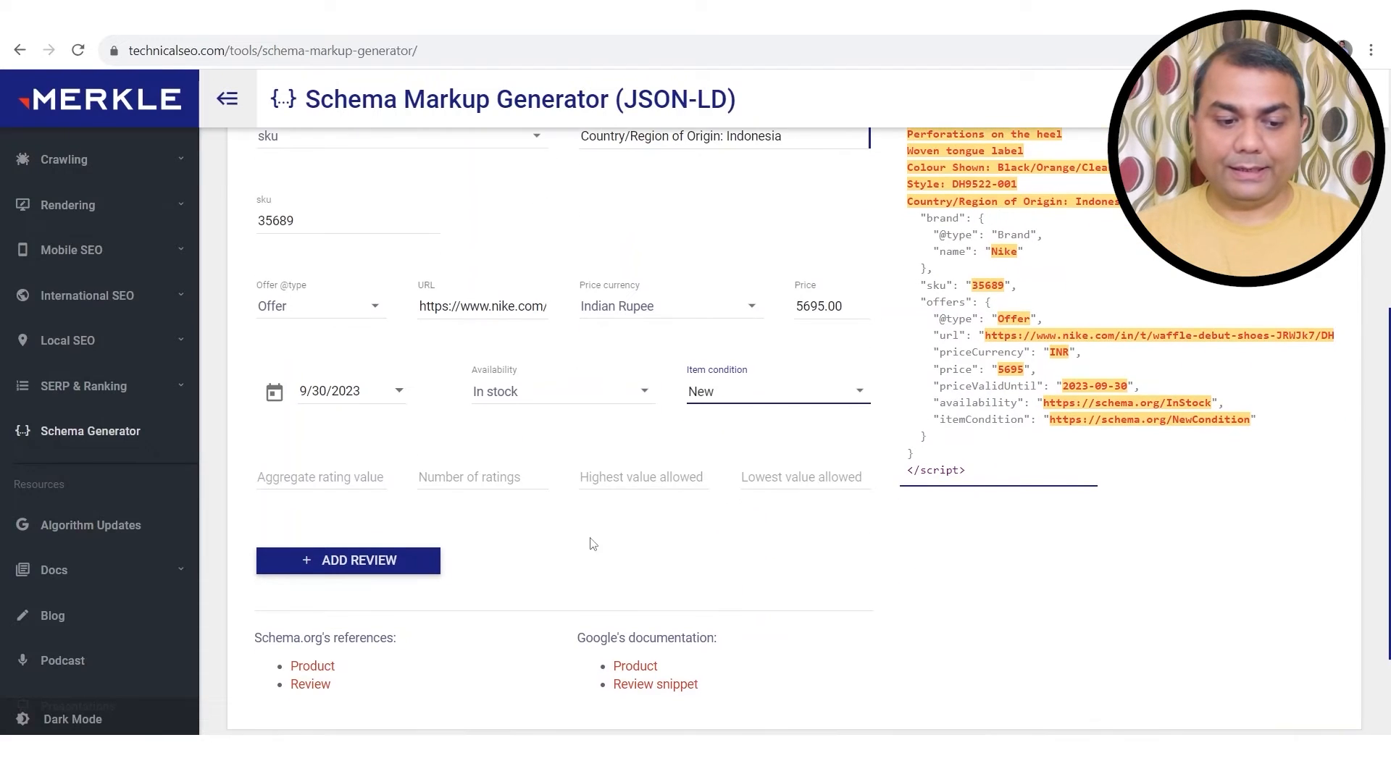
left_click(313, 478)
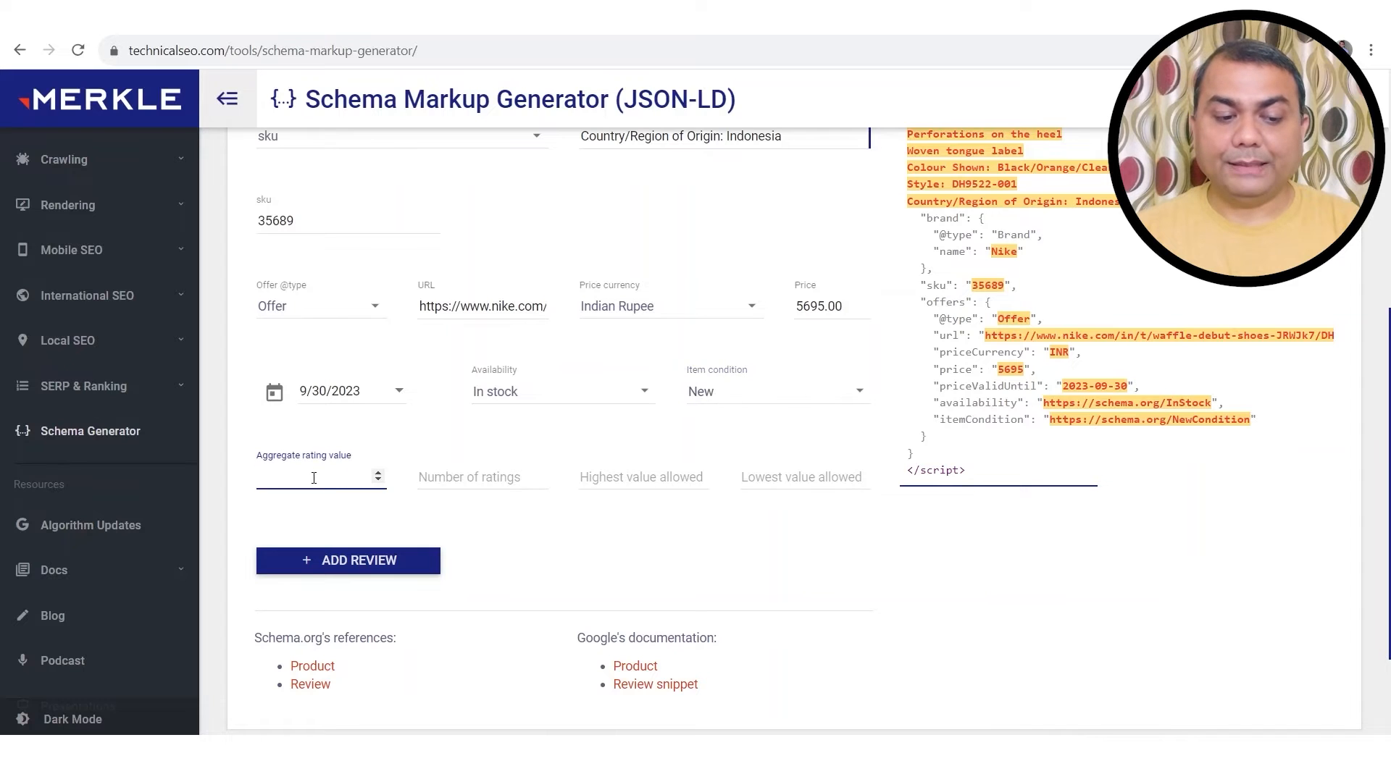
left_click(427, 16)
scroll(1177, 590, "down", 5)
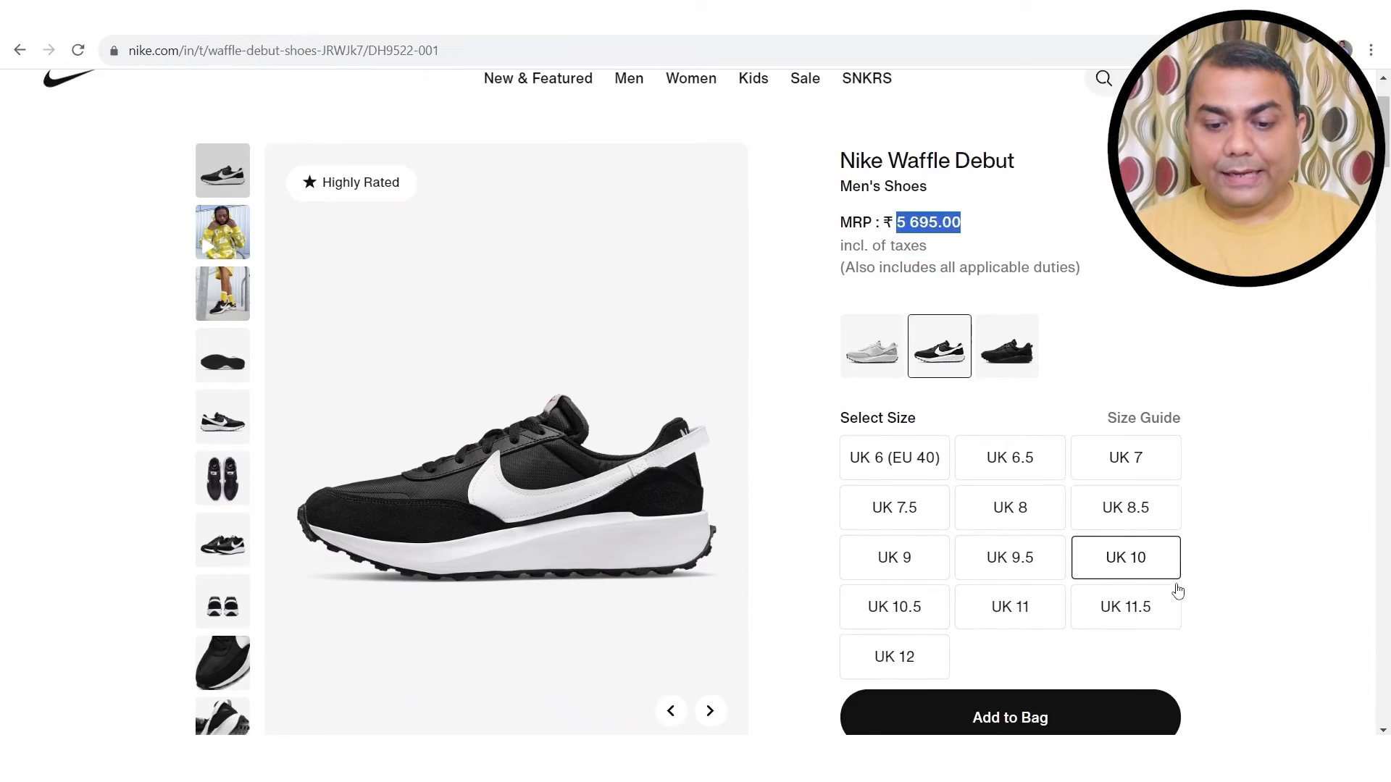
scroll(1177, 590, "down", 8)
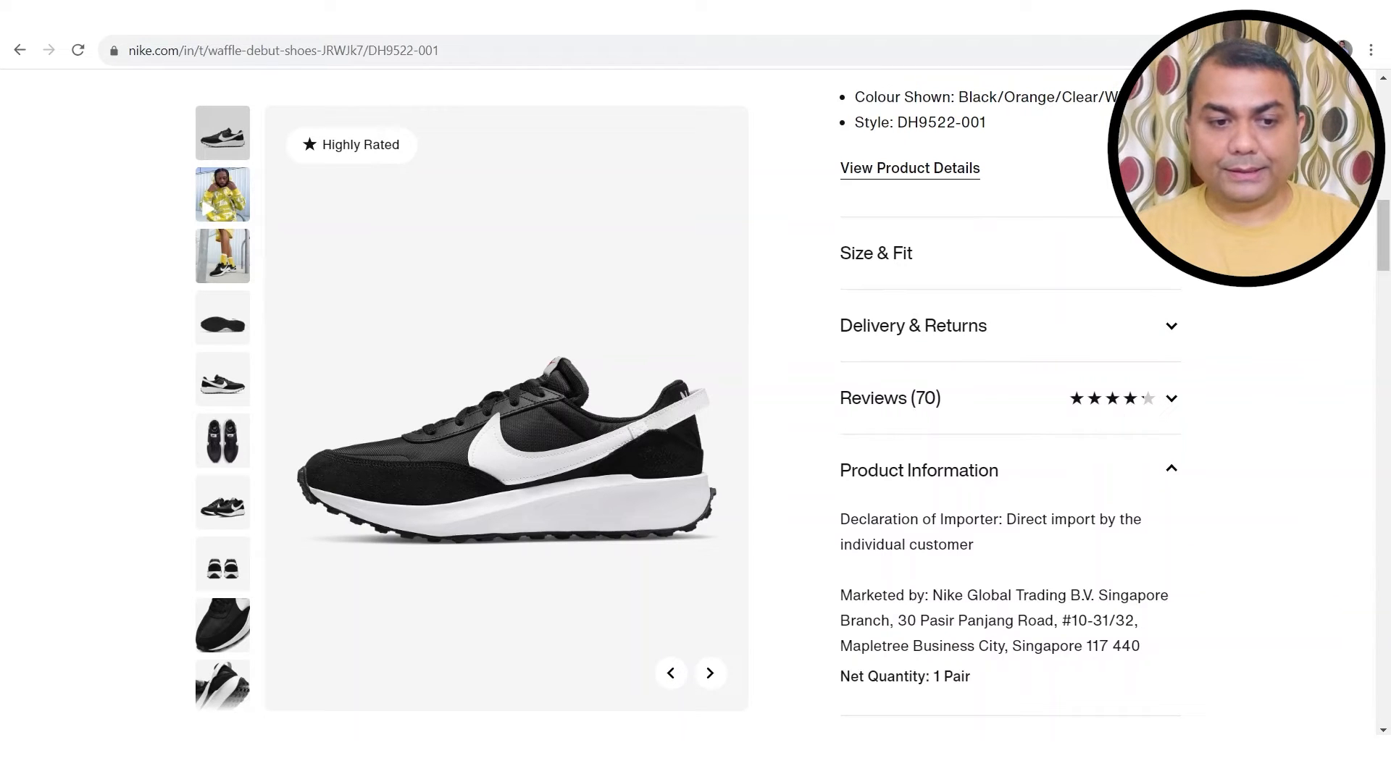
key("ctrl+Tab")
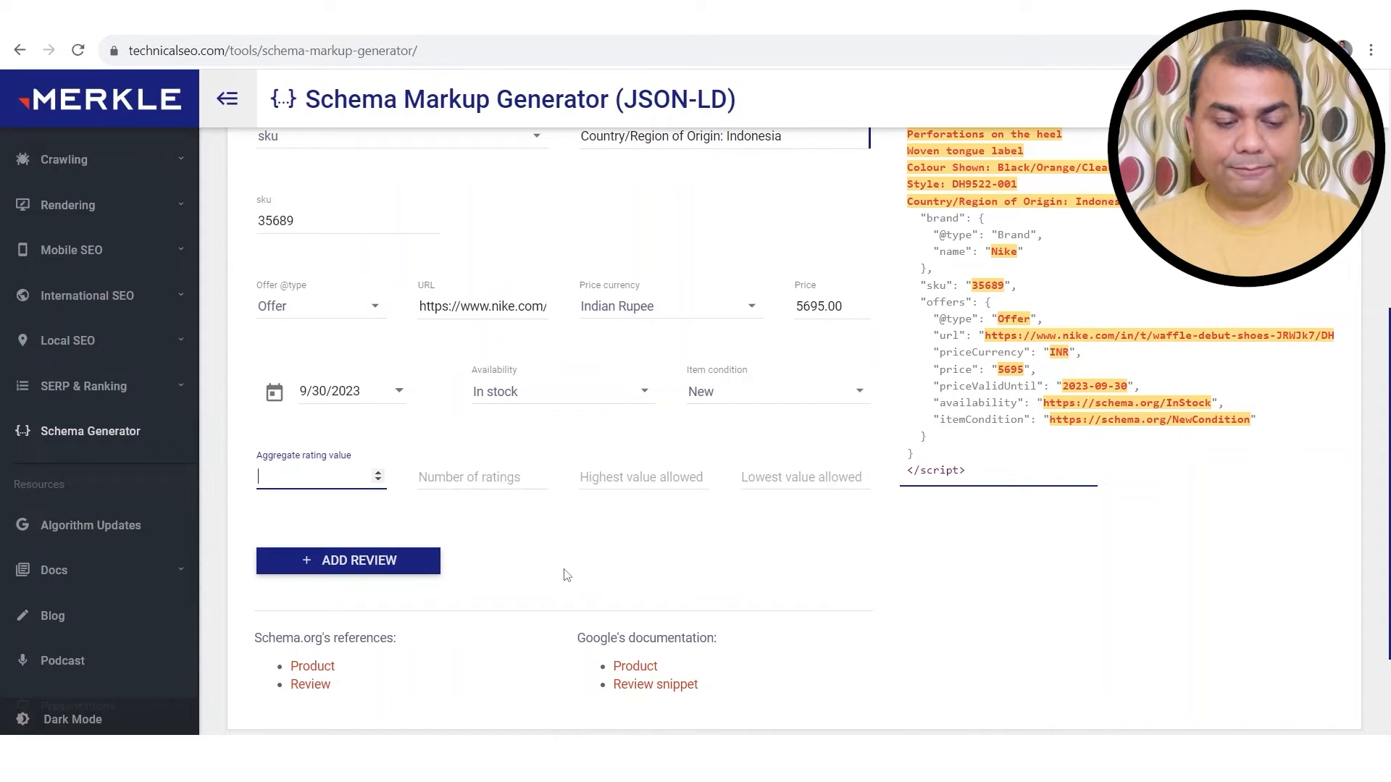
type("4")
Step: Enter 5 as the number of ratings, 5 as highest and 1 as lowest allowed value
left_click(502, 484)
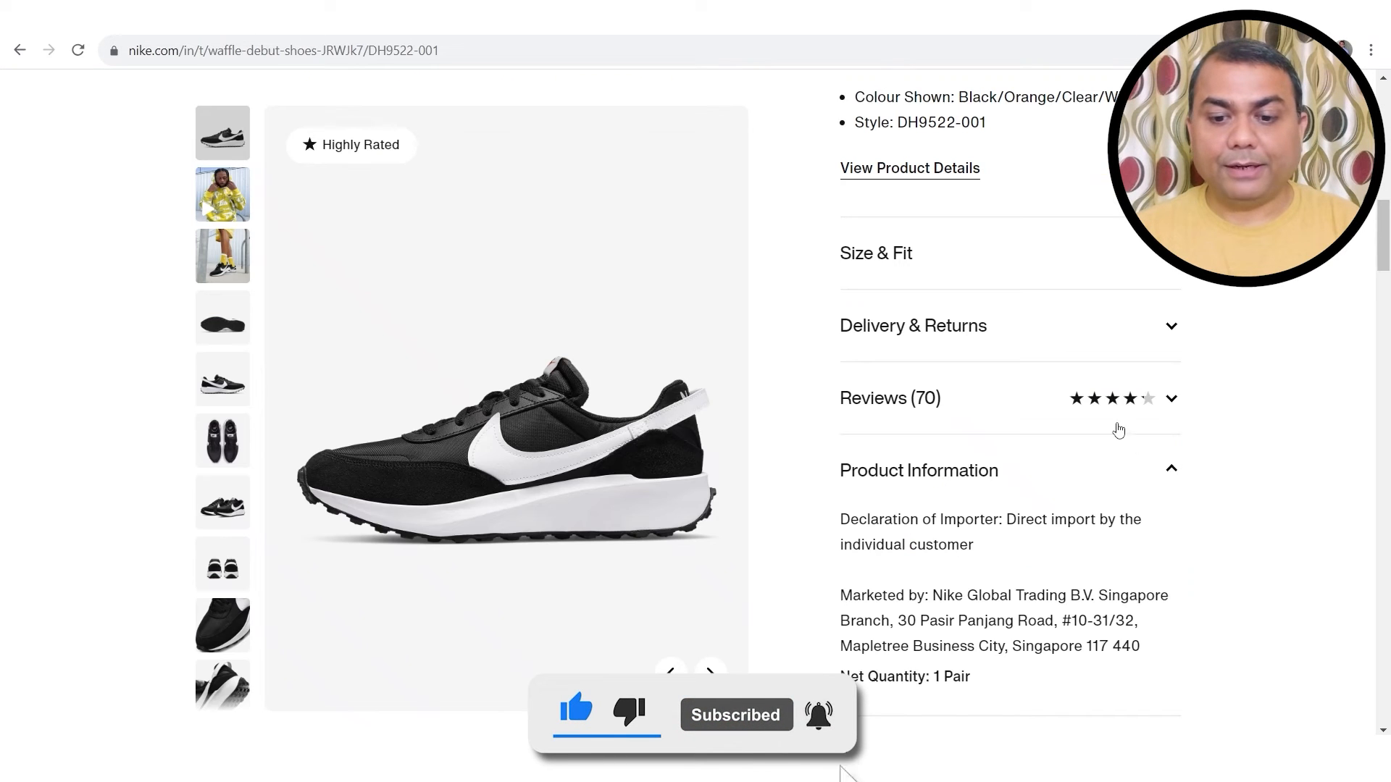
left_click(177, 21)
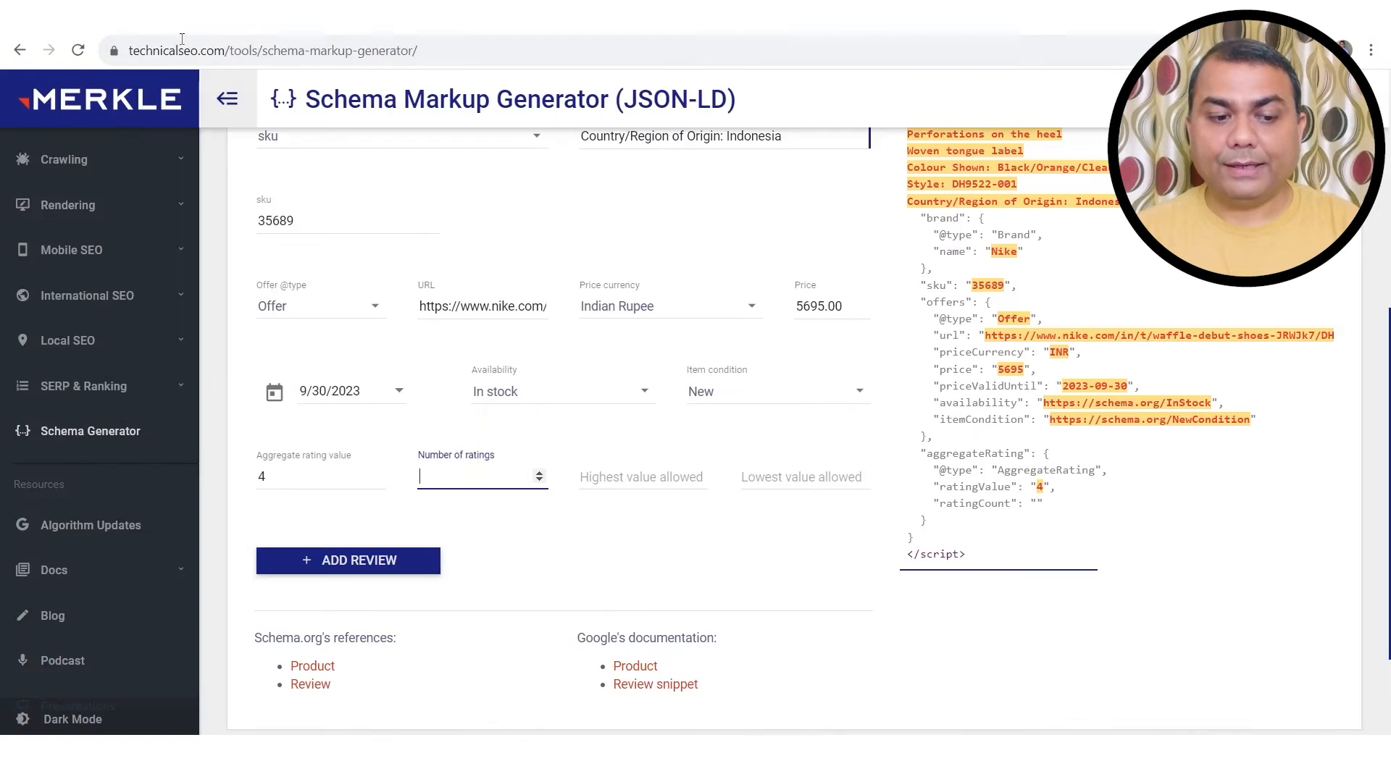
type("5")
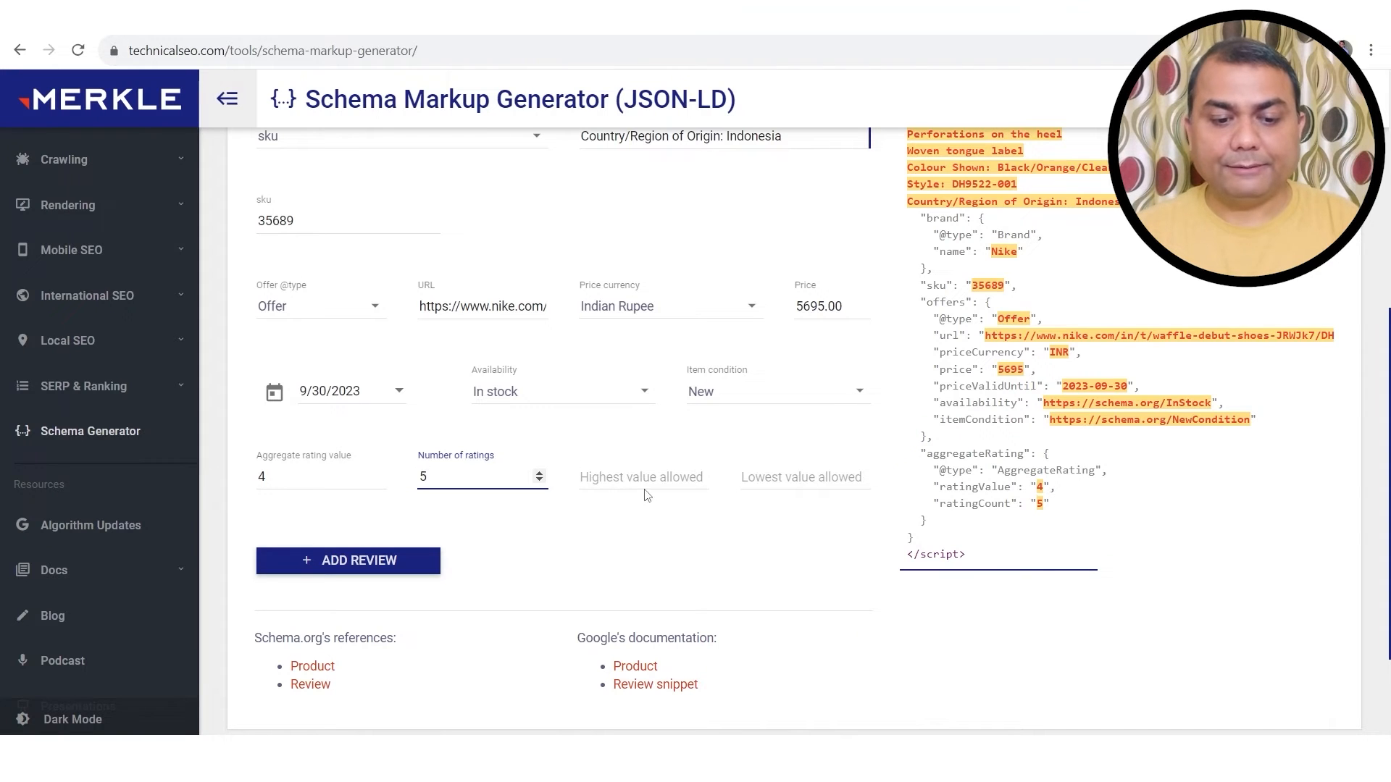
left_click(637, 477)
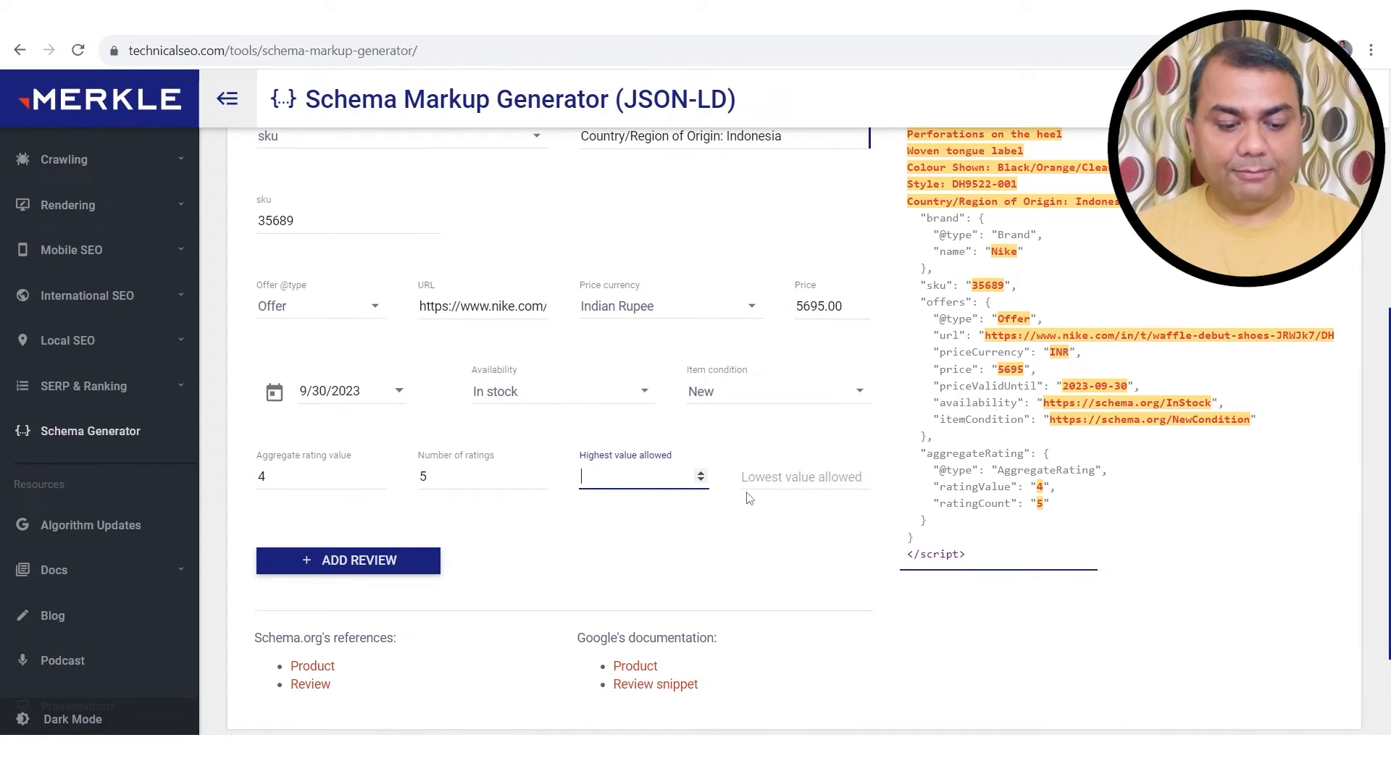
type("5")
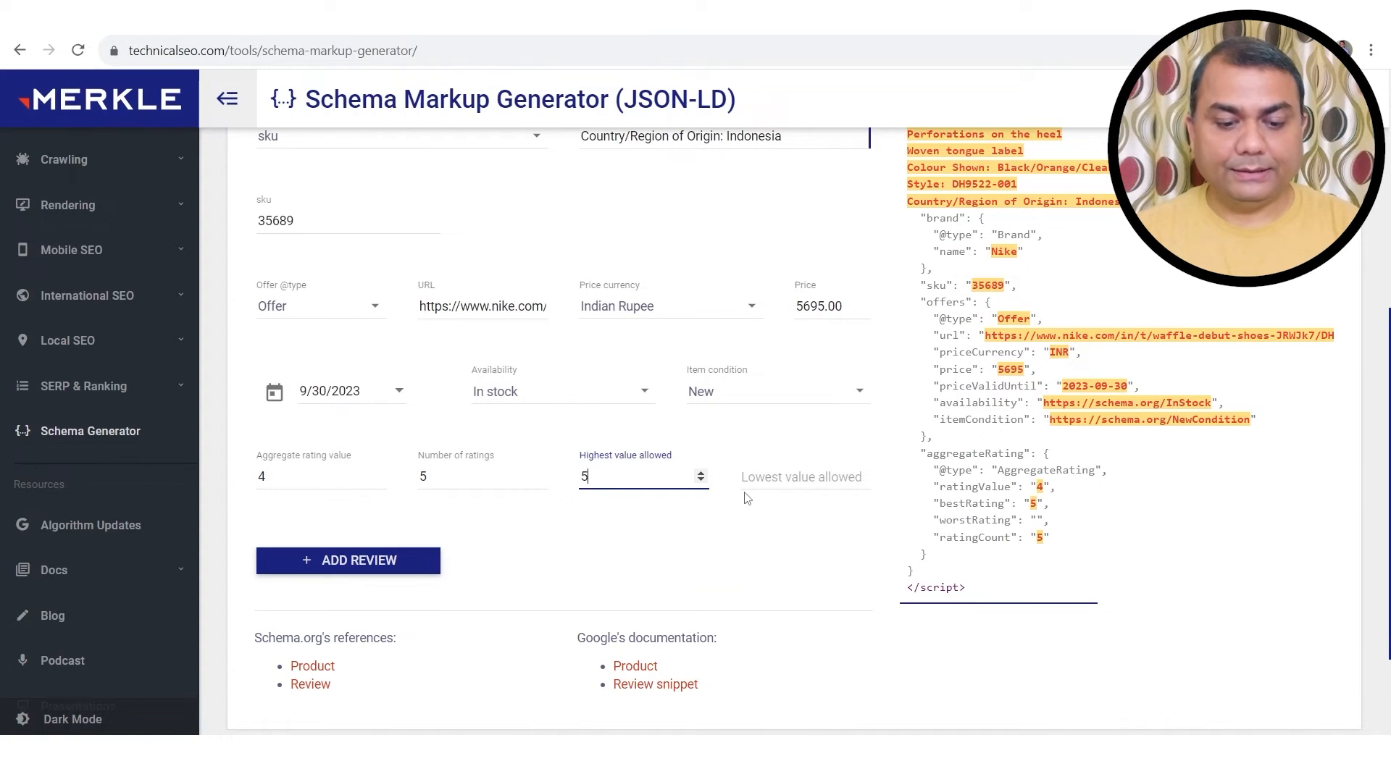
left_click(770, 473)
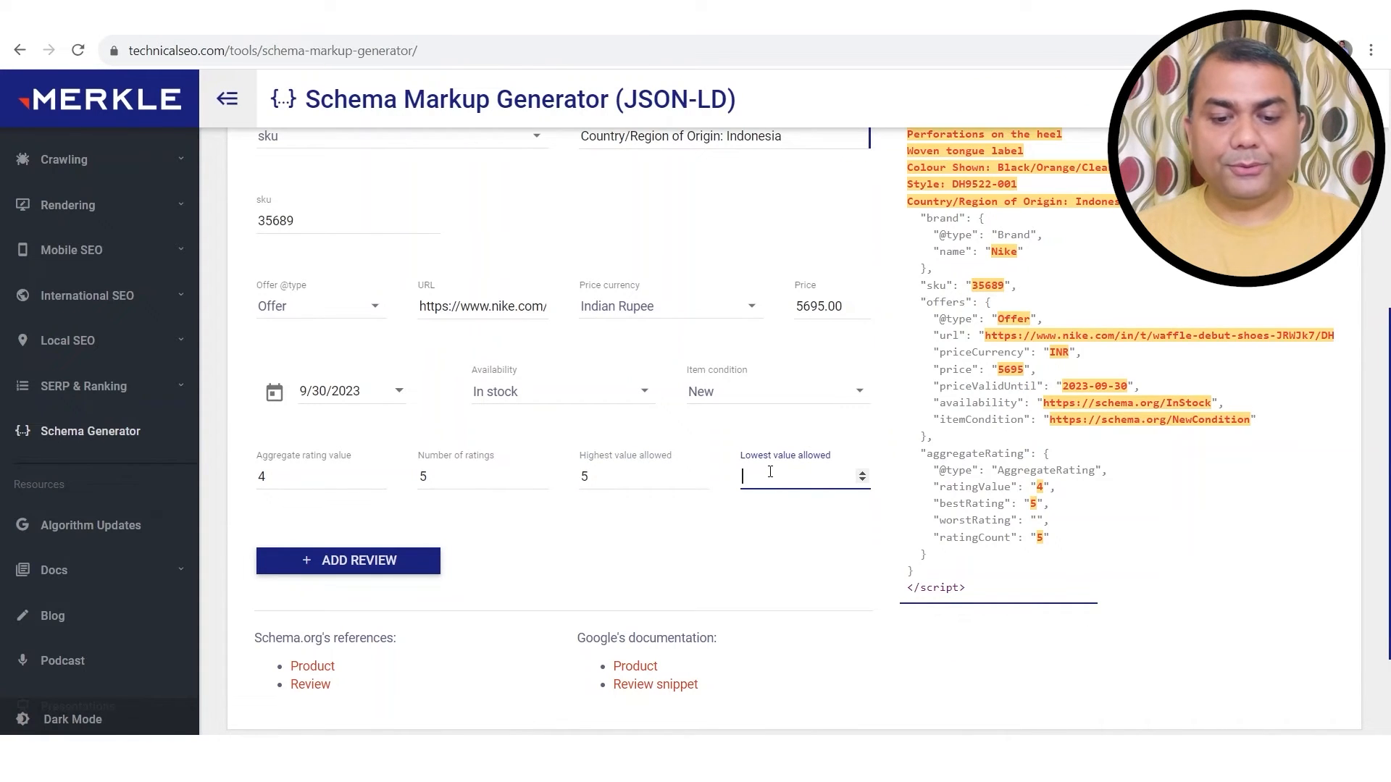
type("1")
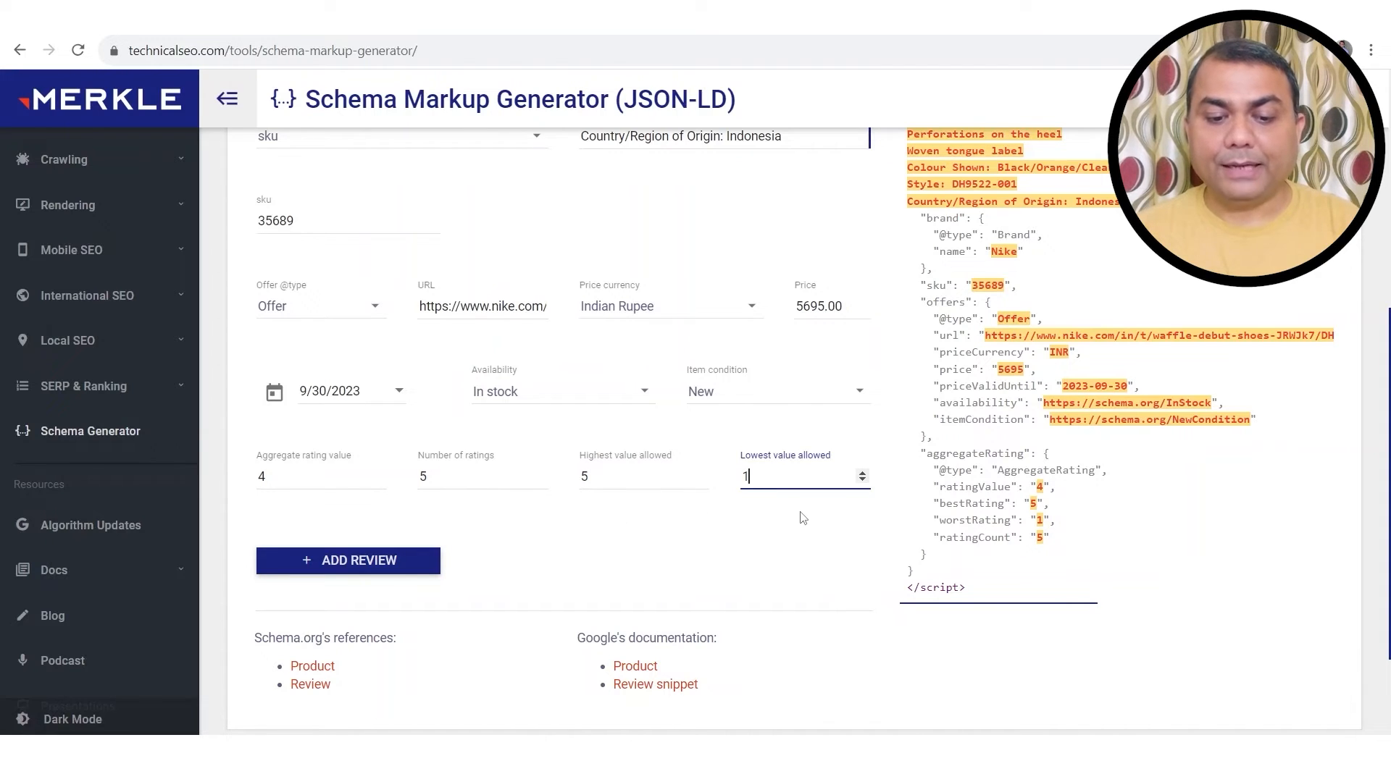
scroll(802, 524, "down", 2)
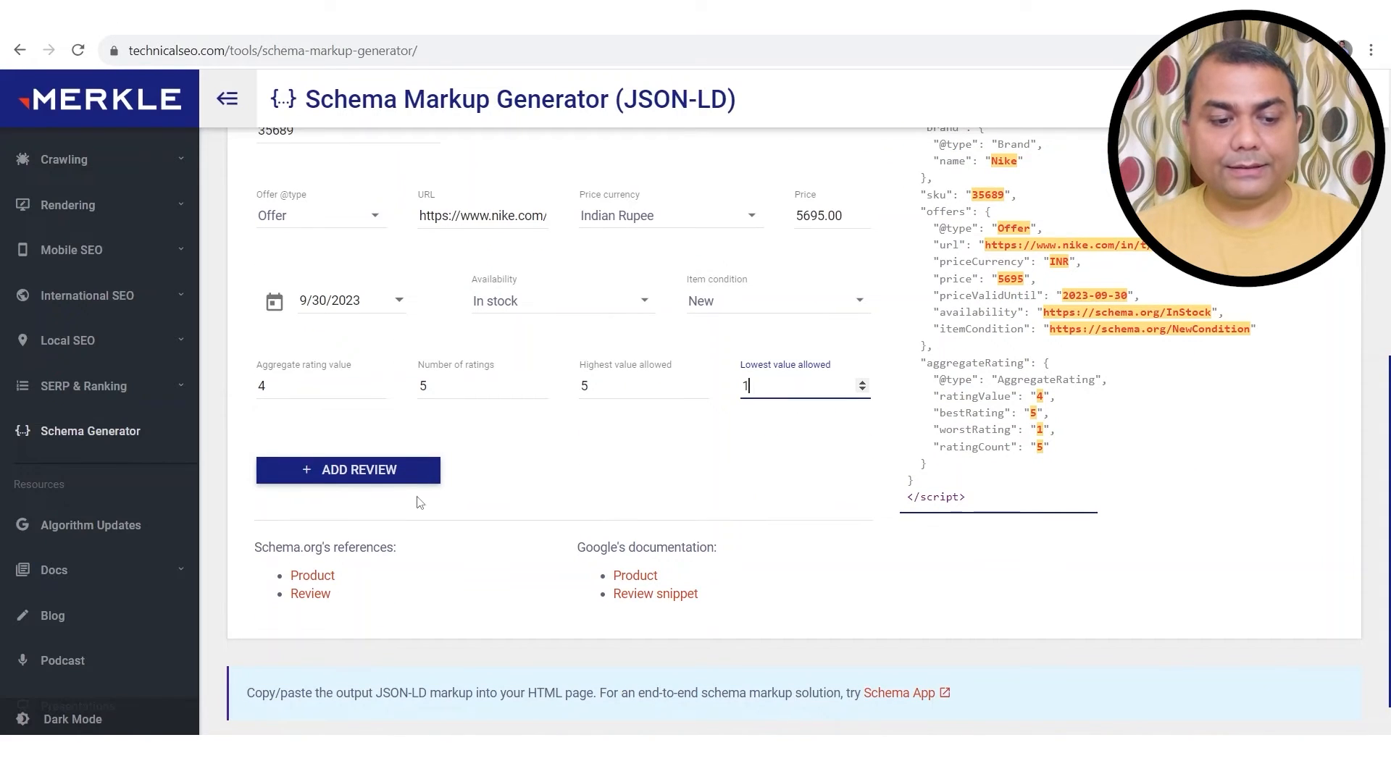
Step: Add a review and paste the first Nike reviewer's name into the review's name
left_click(392, 471)
scroll(395, 484, "down", 2)
scroll(395, 484, "down", 2)
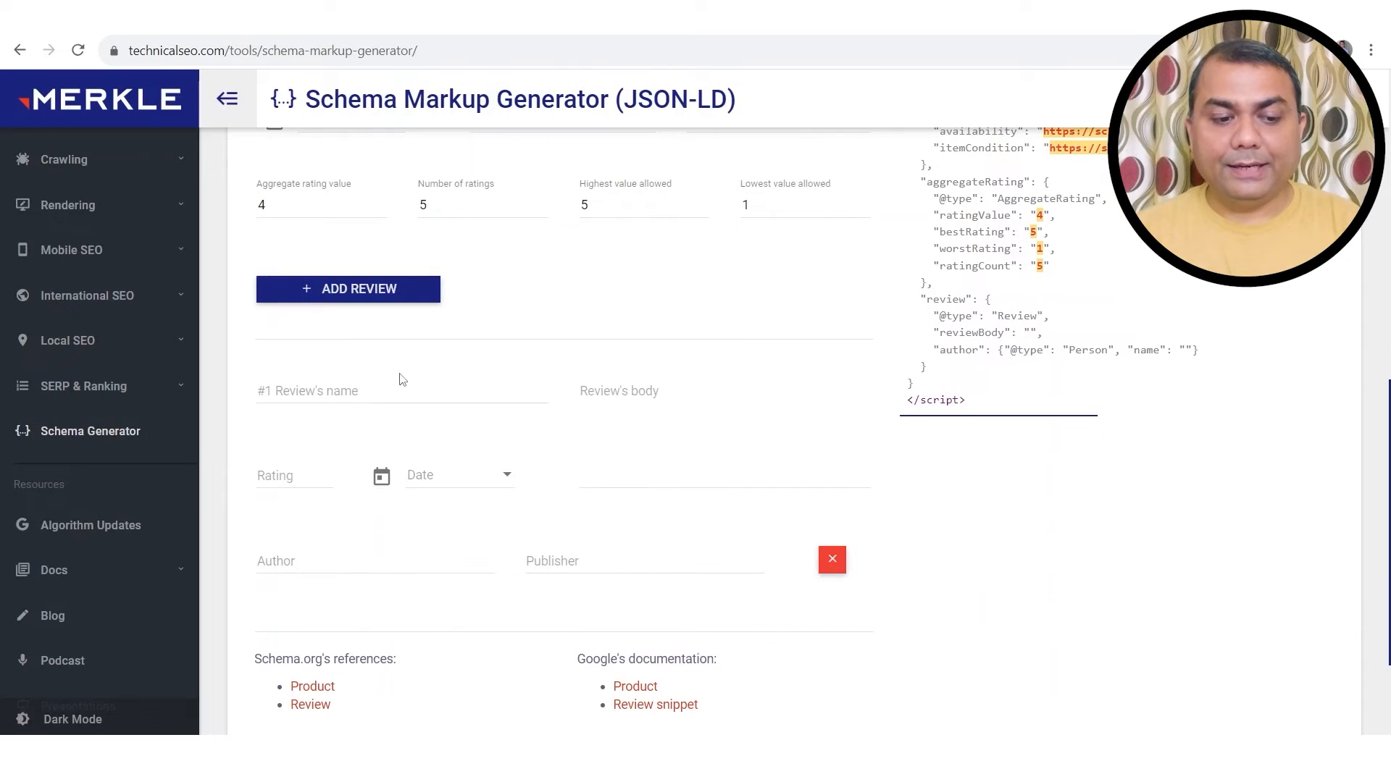
left_click(372, 392)
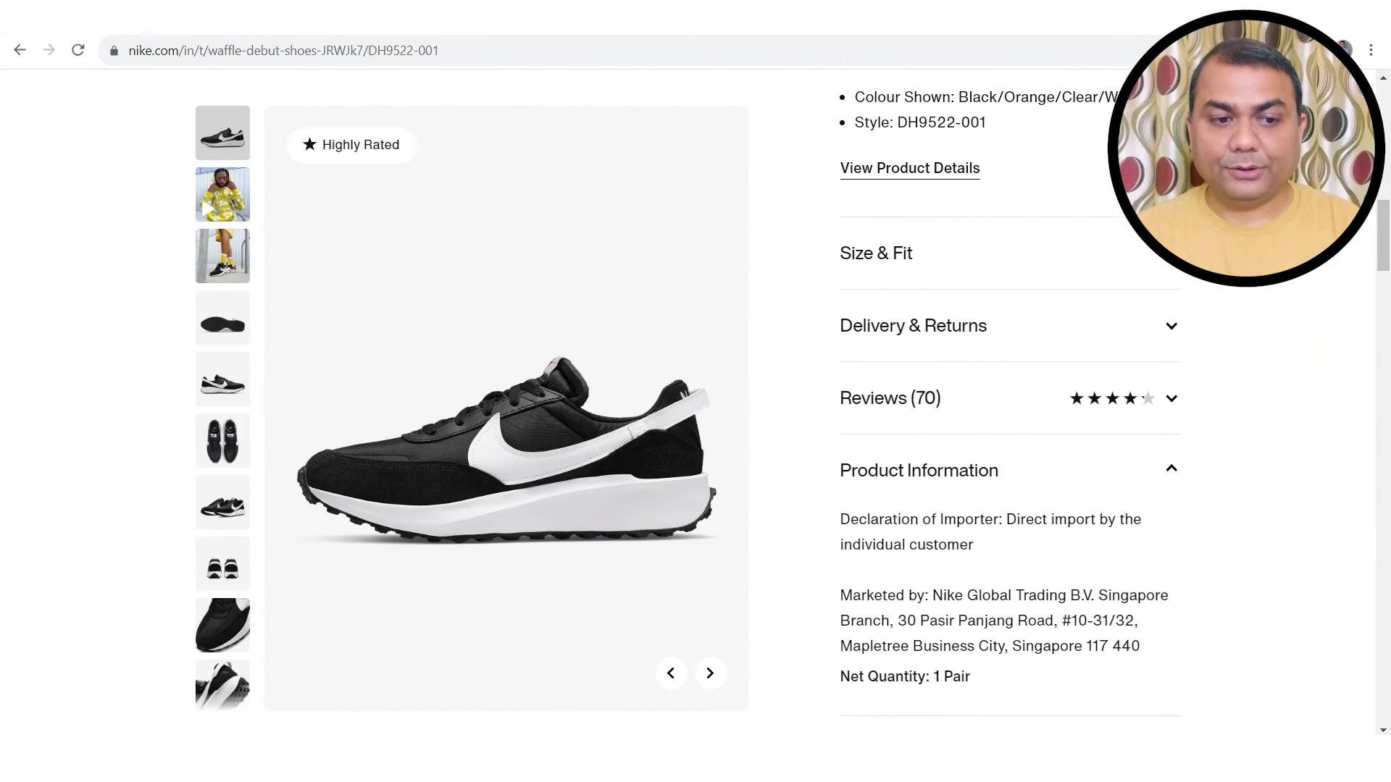
scroll(1044, 515, "down", 3)
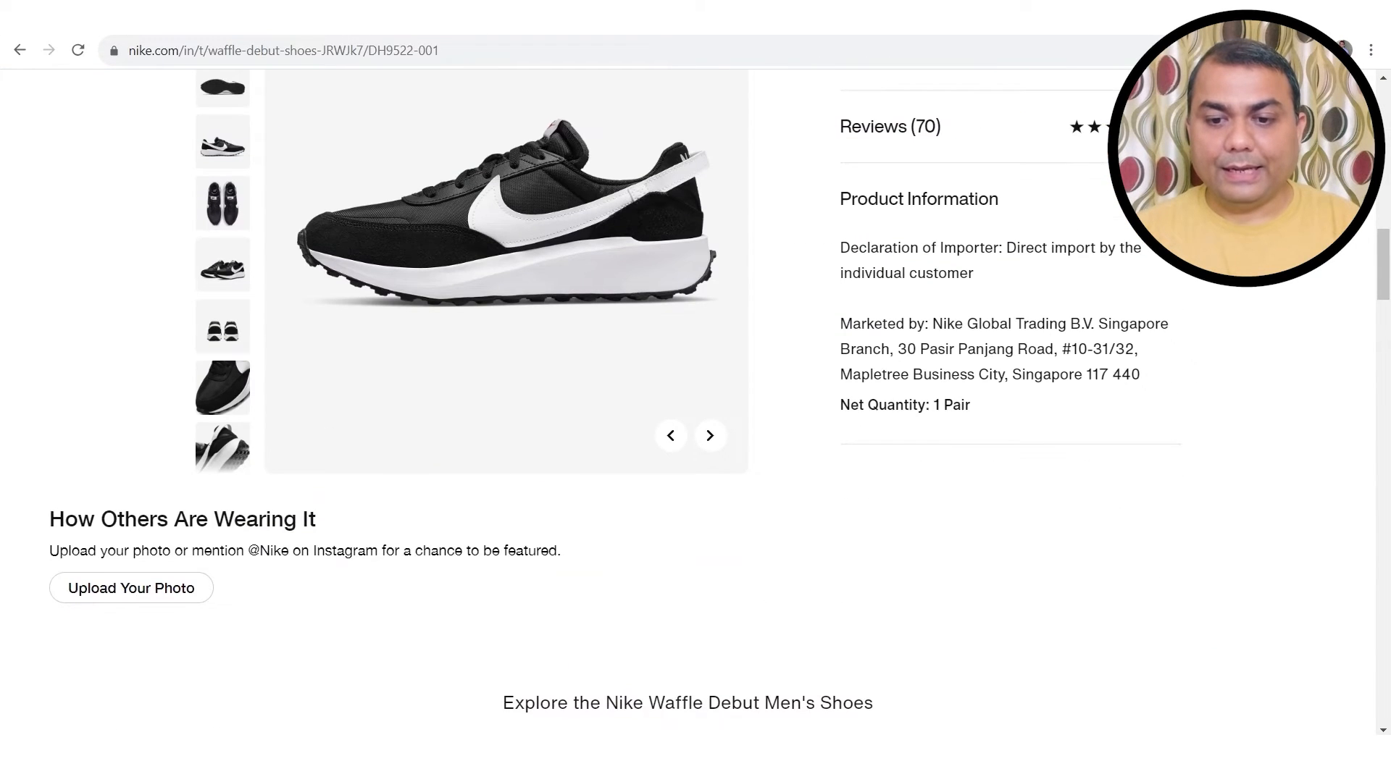
left_click(1169, 127)
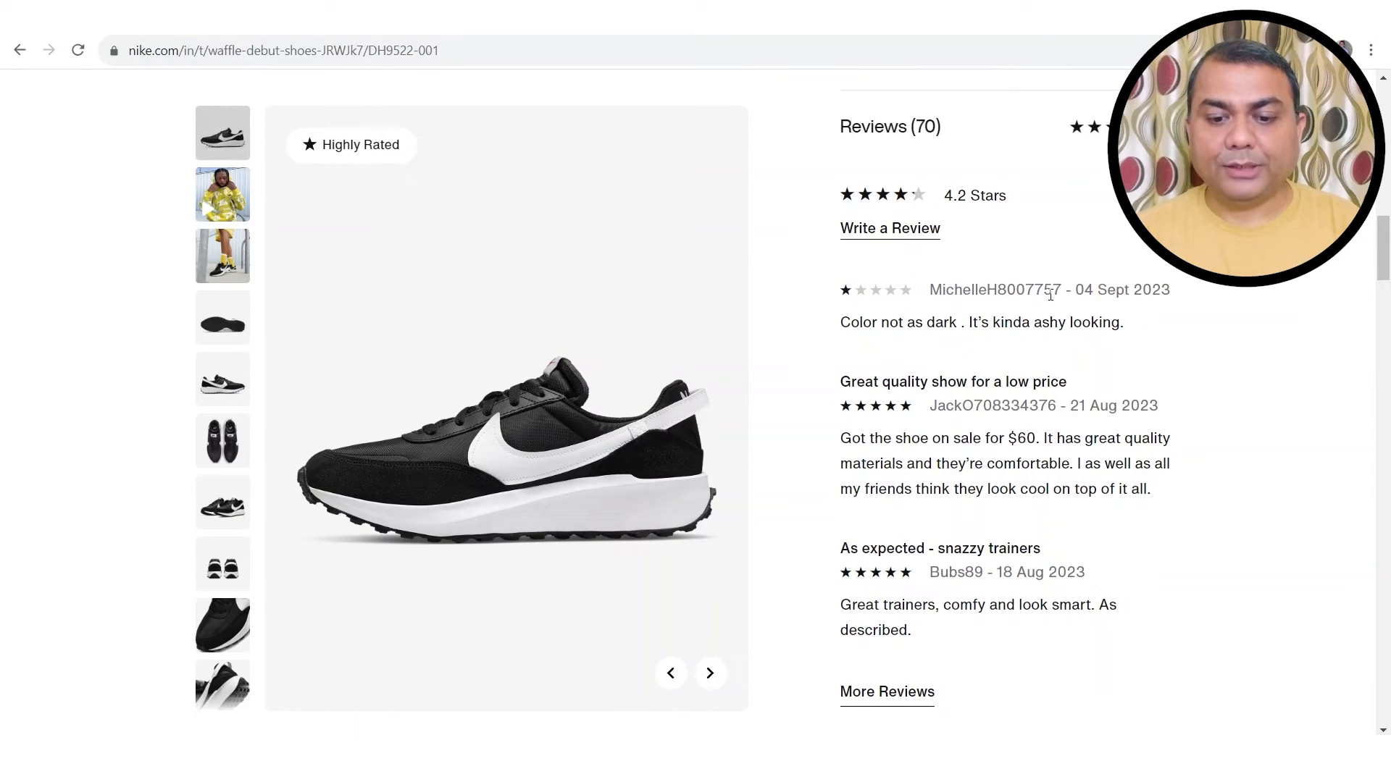
left_click_drag(1064, 288, 931, 287)
key("ctrl+c")
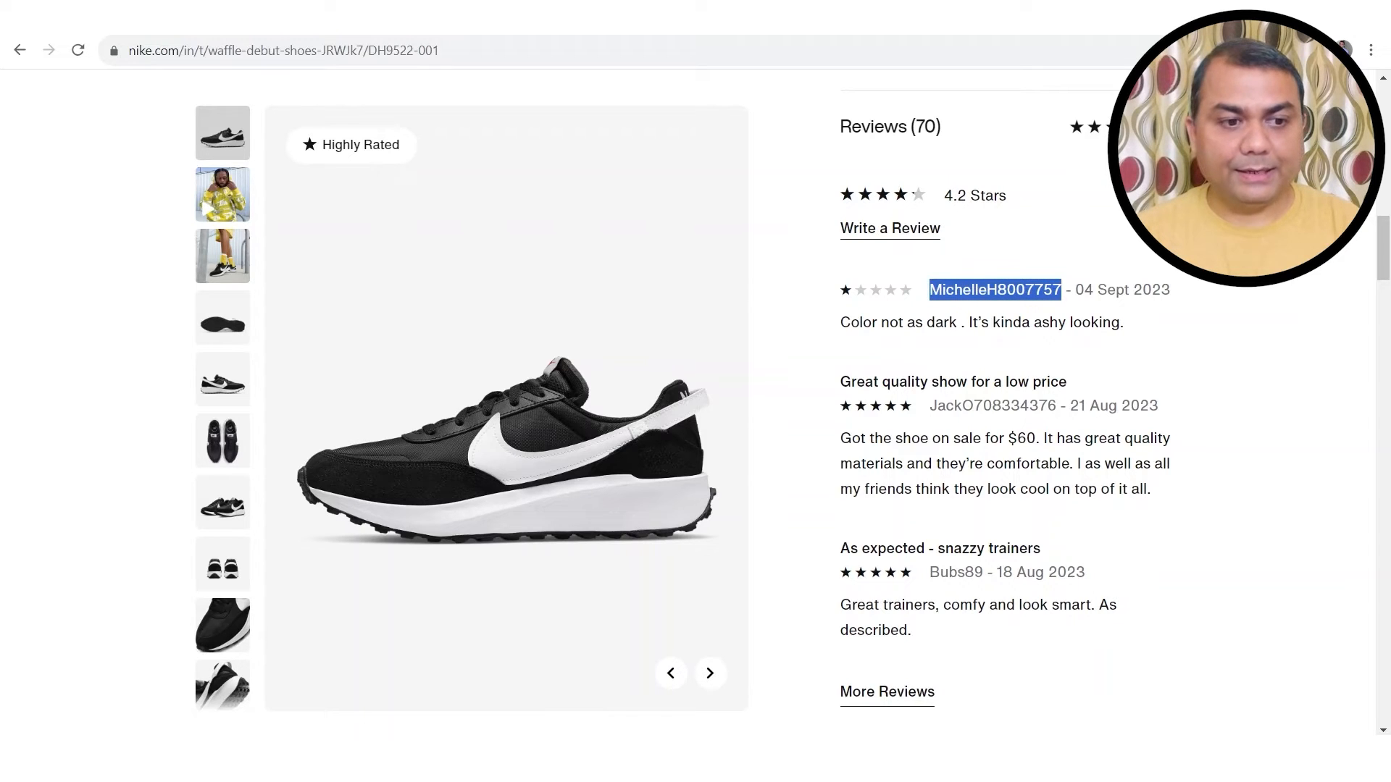
key("ctrl+Tab")
key("ctrl+v")
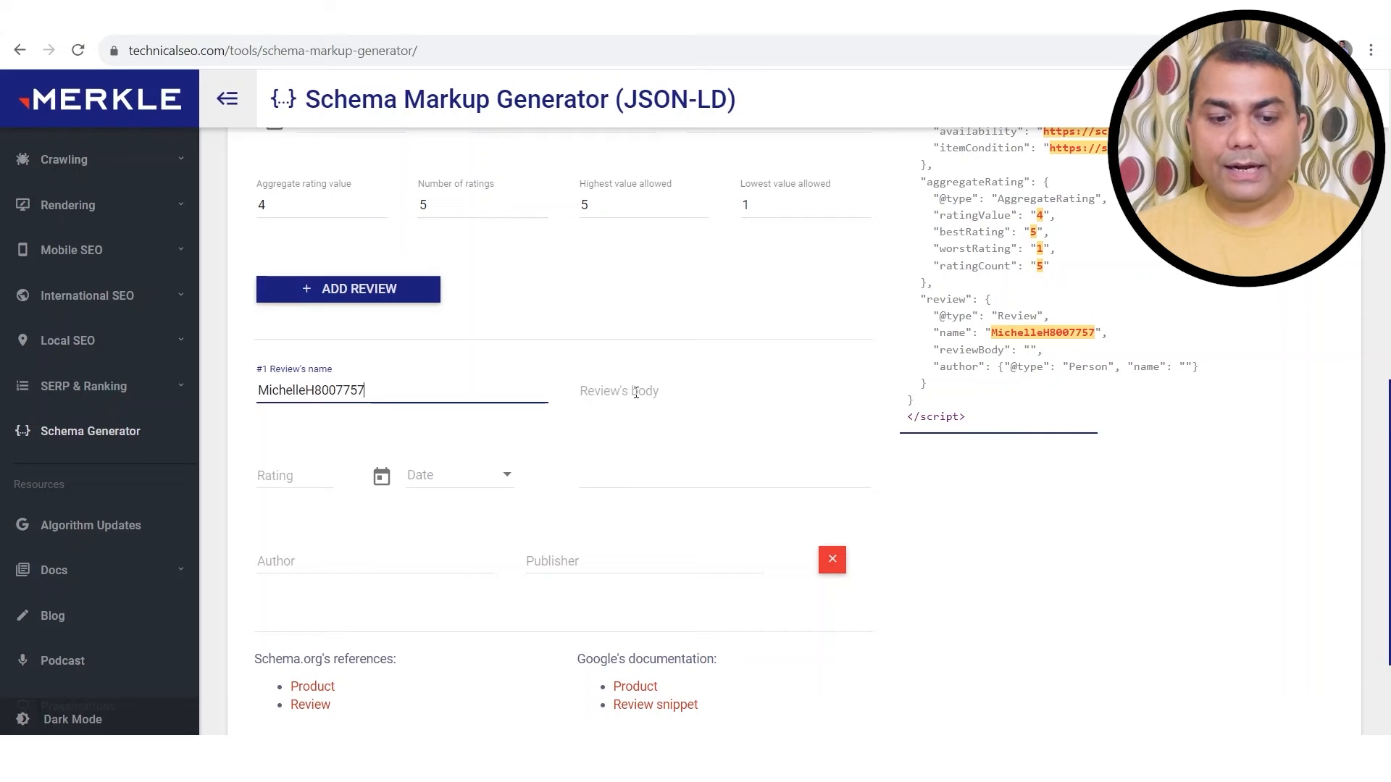
Step: Paste "Color not as dark . It's kinda ashy looking." from the Nike reviews into the review body
left_click(636, 392)
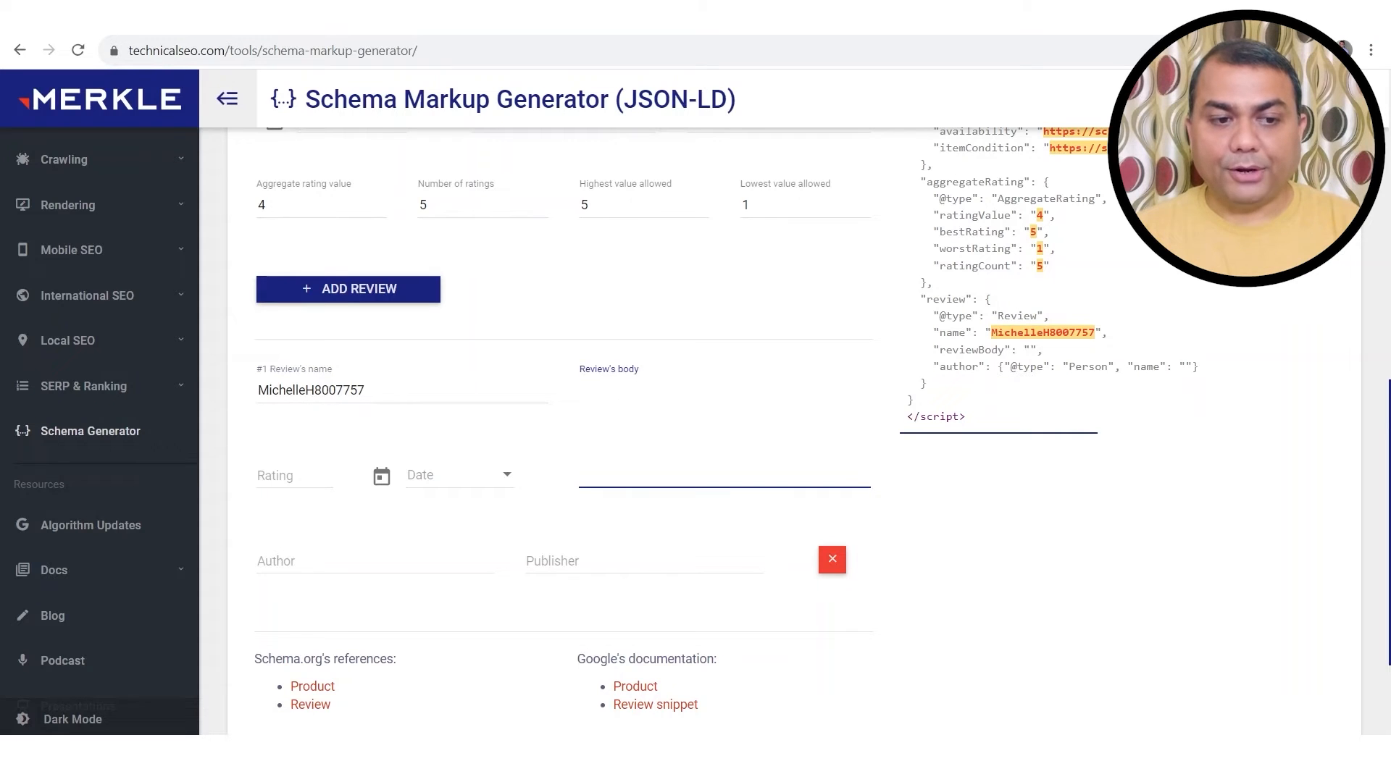
key("ctrl+Tab")
left_click_drag(1137, 330, 837, 329)
key("ctrl+c")
key("ctrl+Tab")
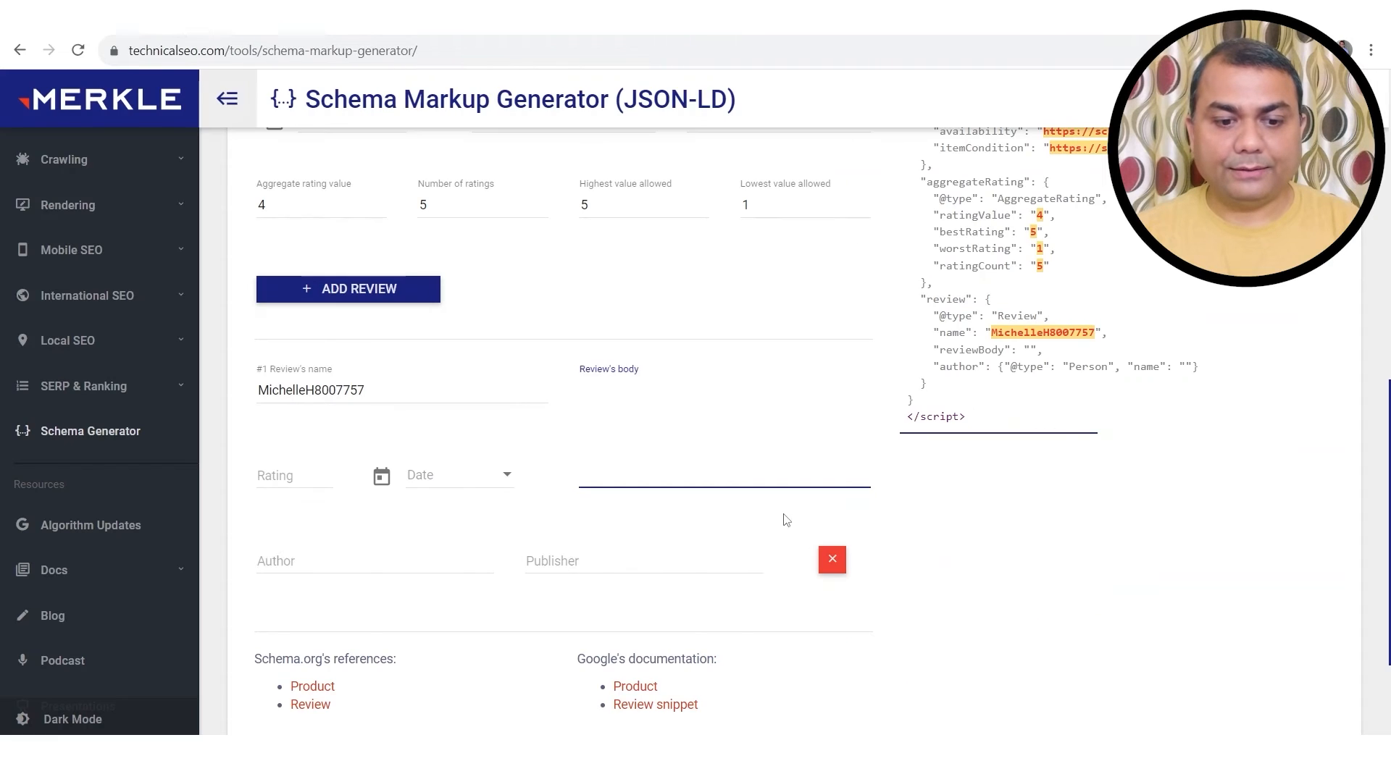
key("ctrl+v")
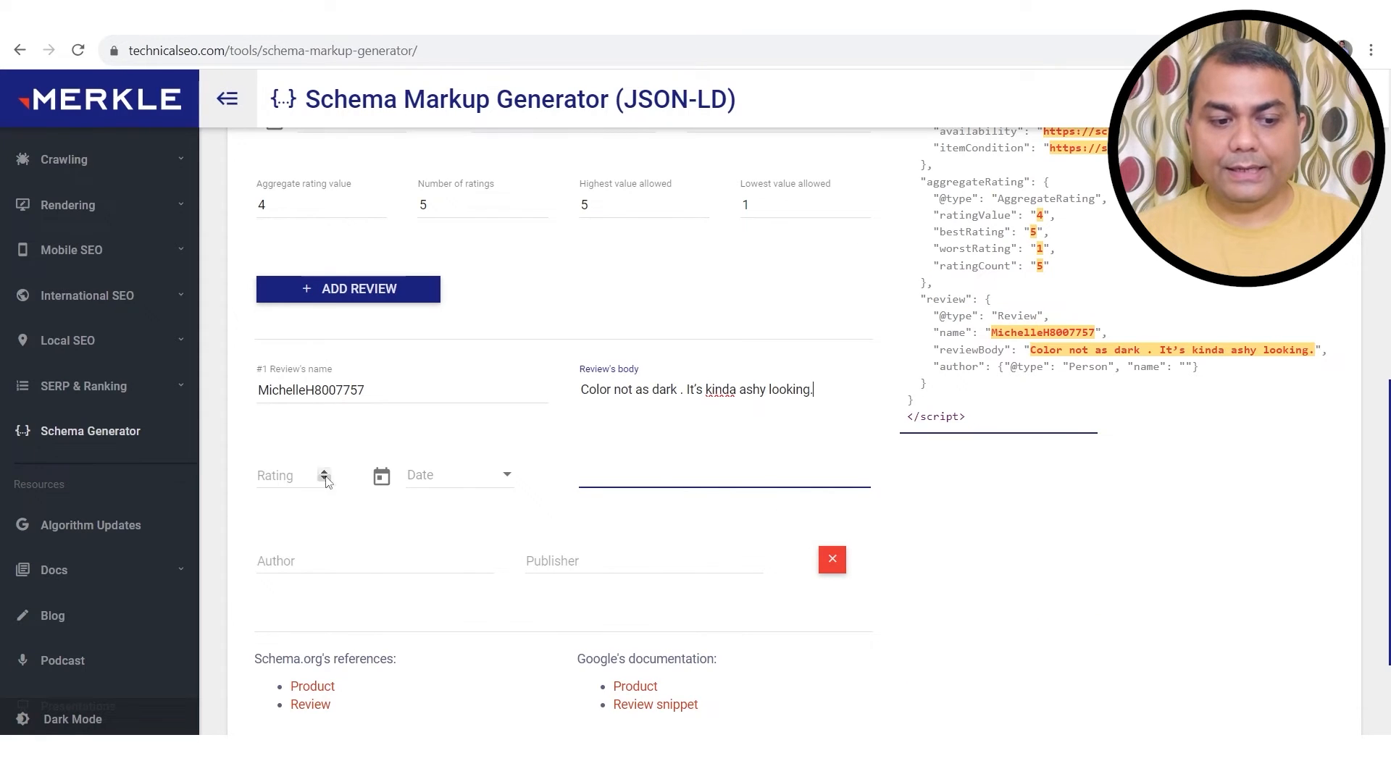
key("ctrl+Tab")
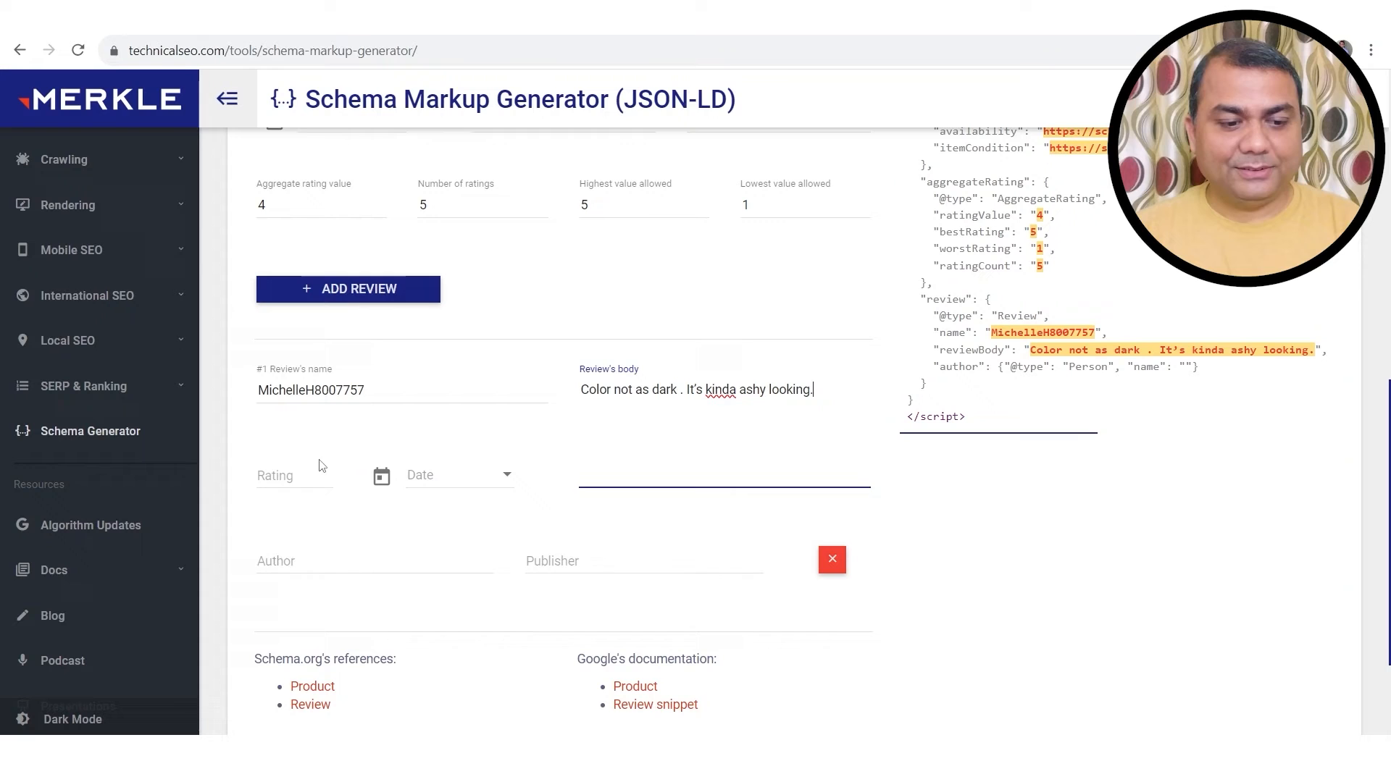
Step: Give the review a rating of 1 and a publish date of 4 September 2023
left_click(324, 478)
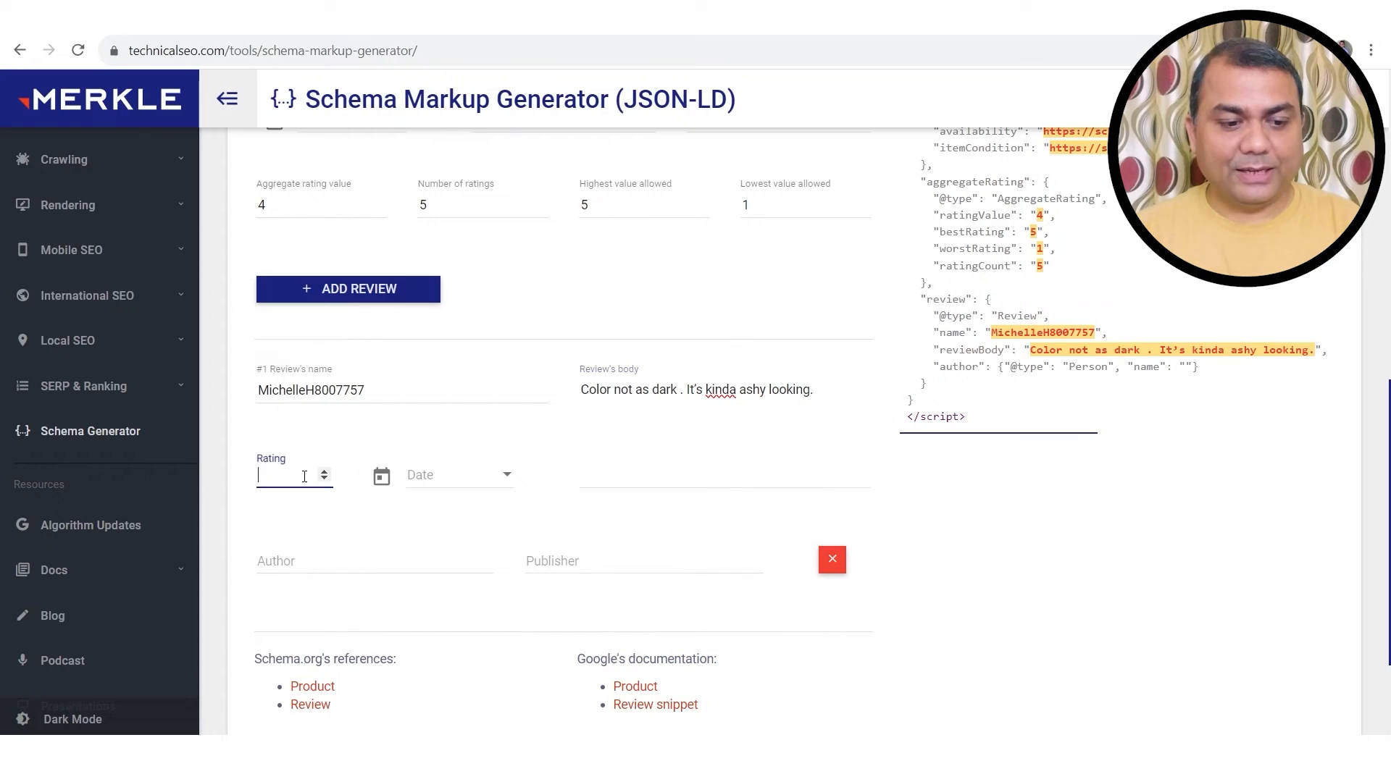
left_click(324, 472)
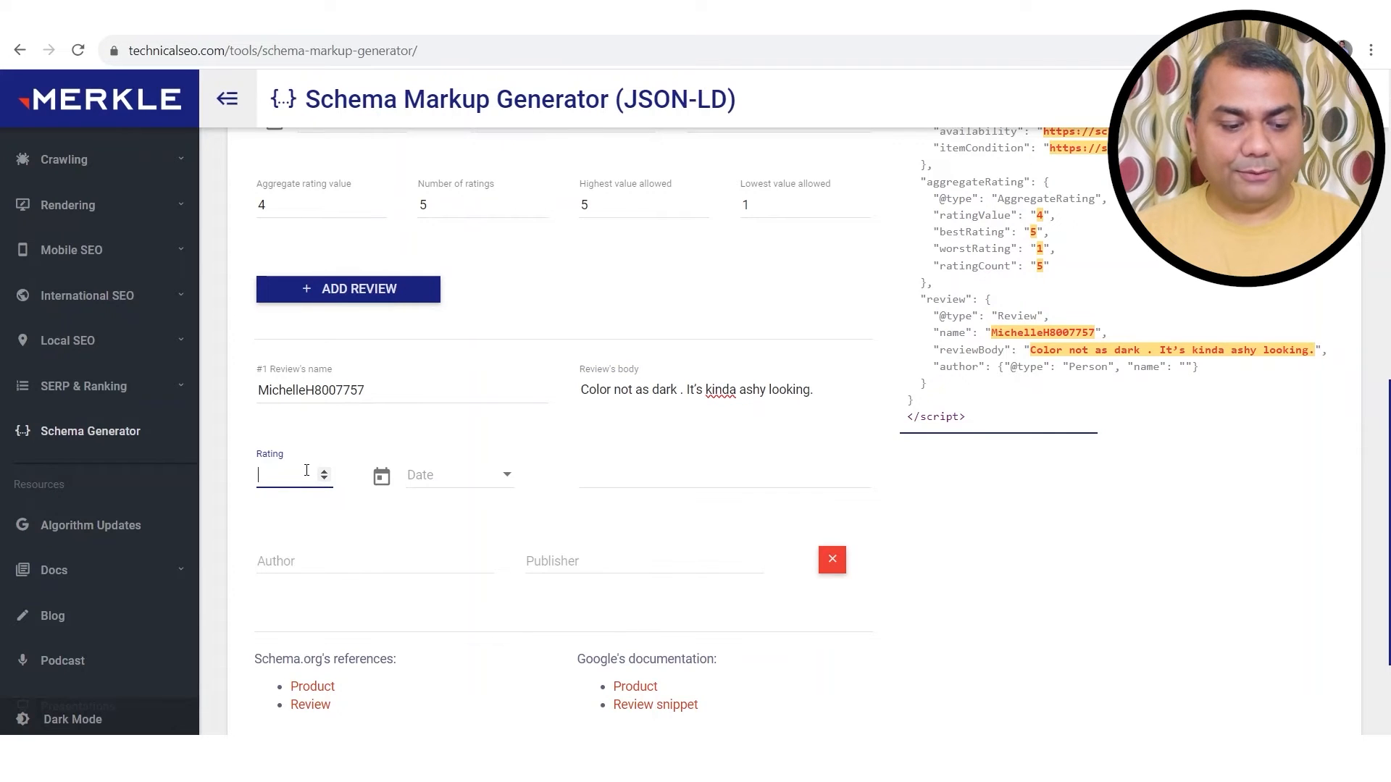
left_click(460, 481)
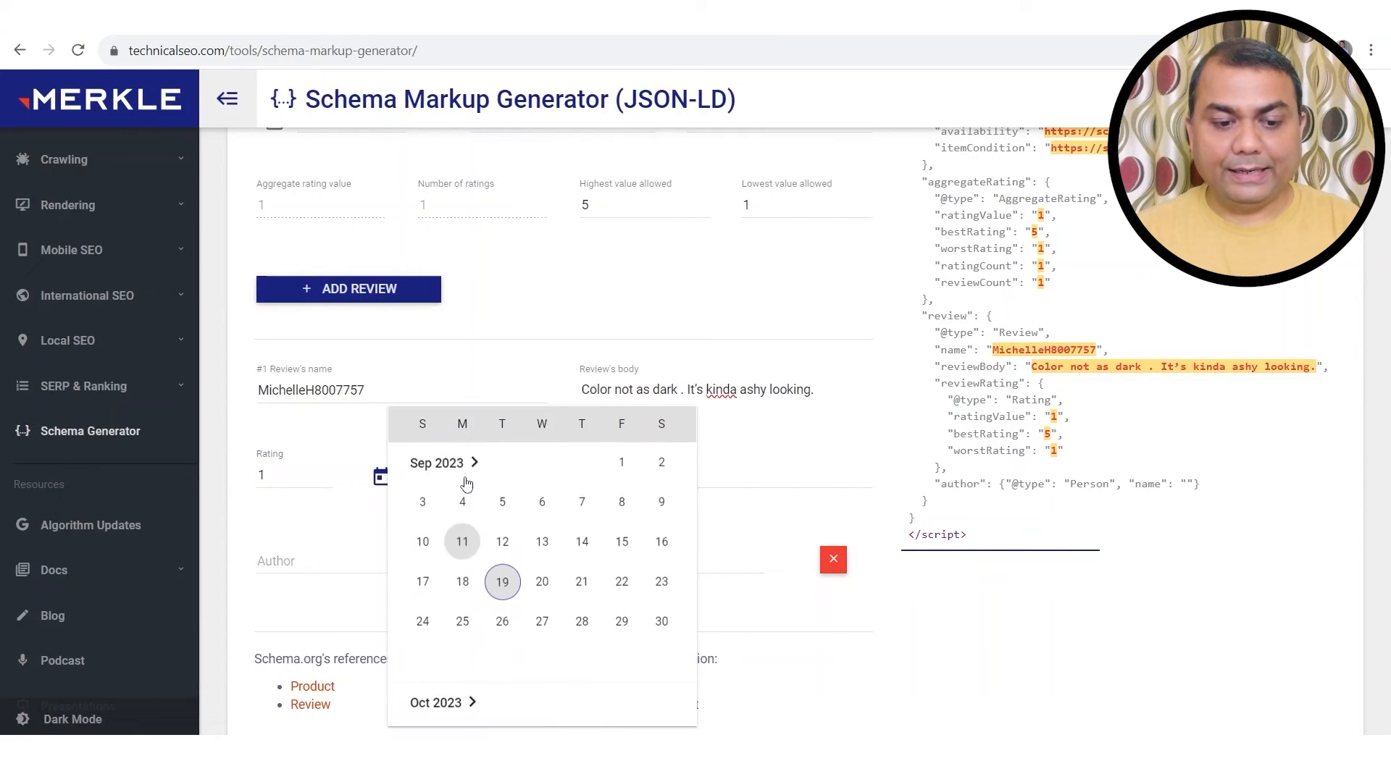
left_click(301, 19)
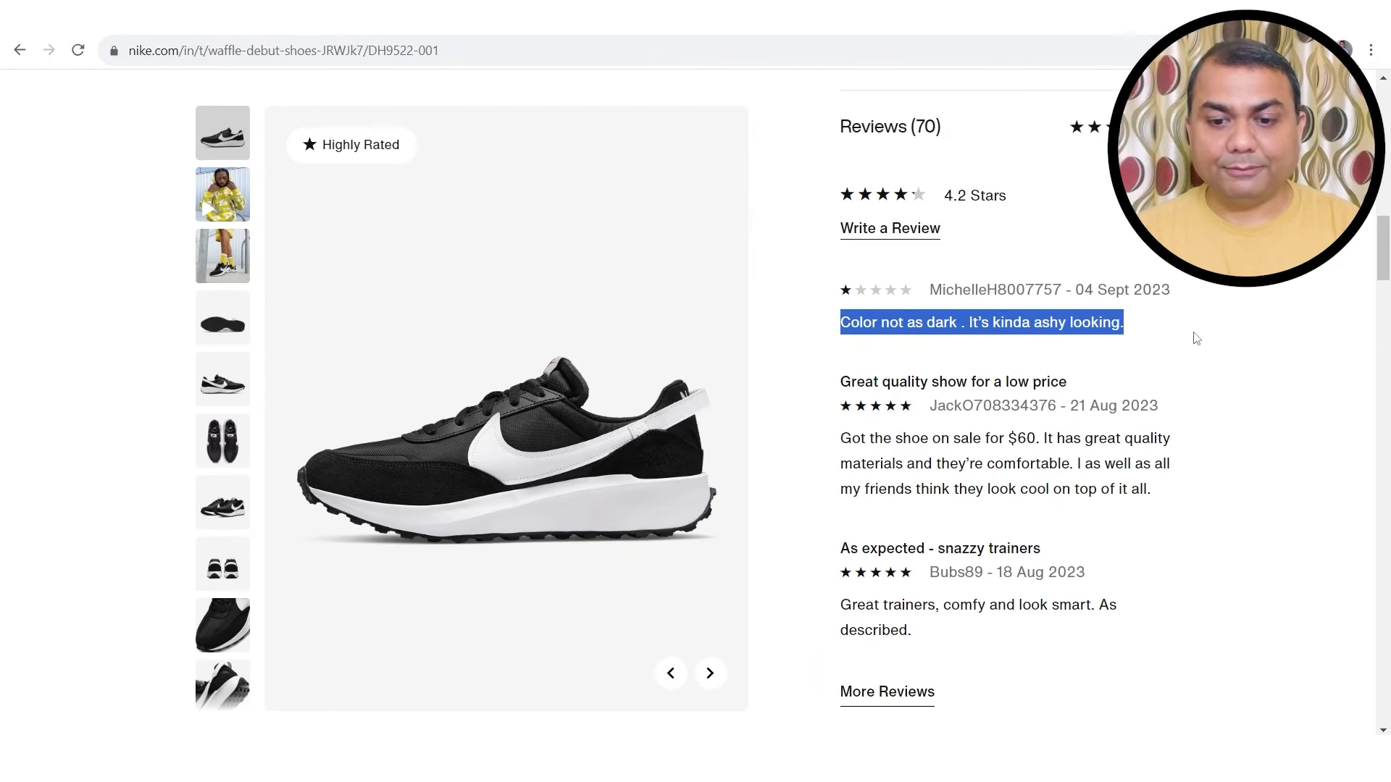
left_click_drag(1078, 291, 1199, 306)
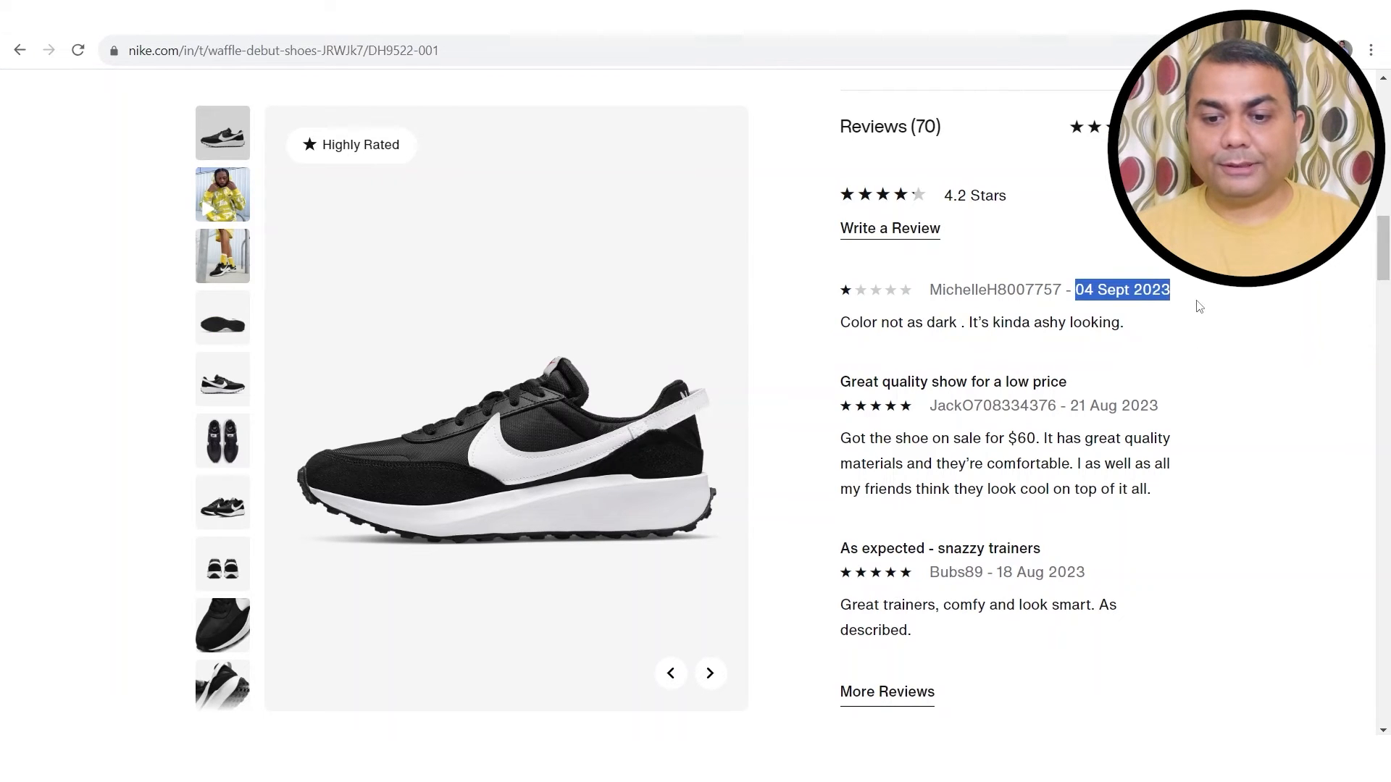
left_click(130, 19)
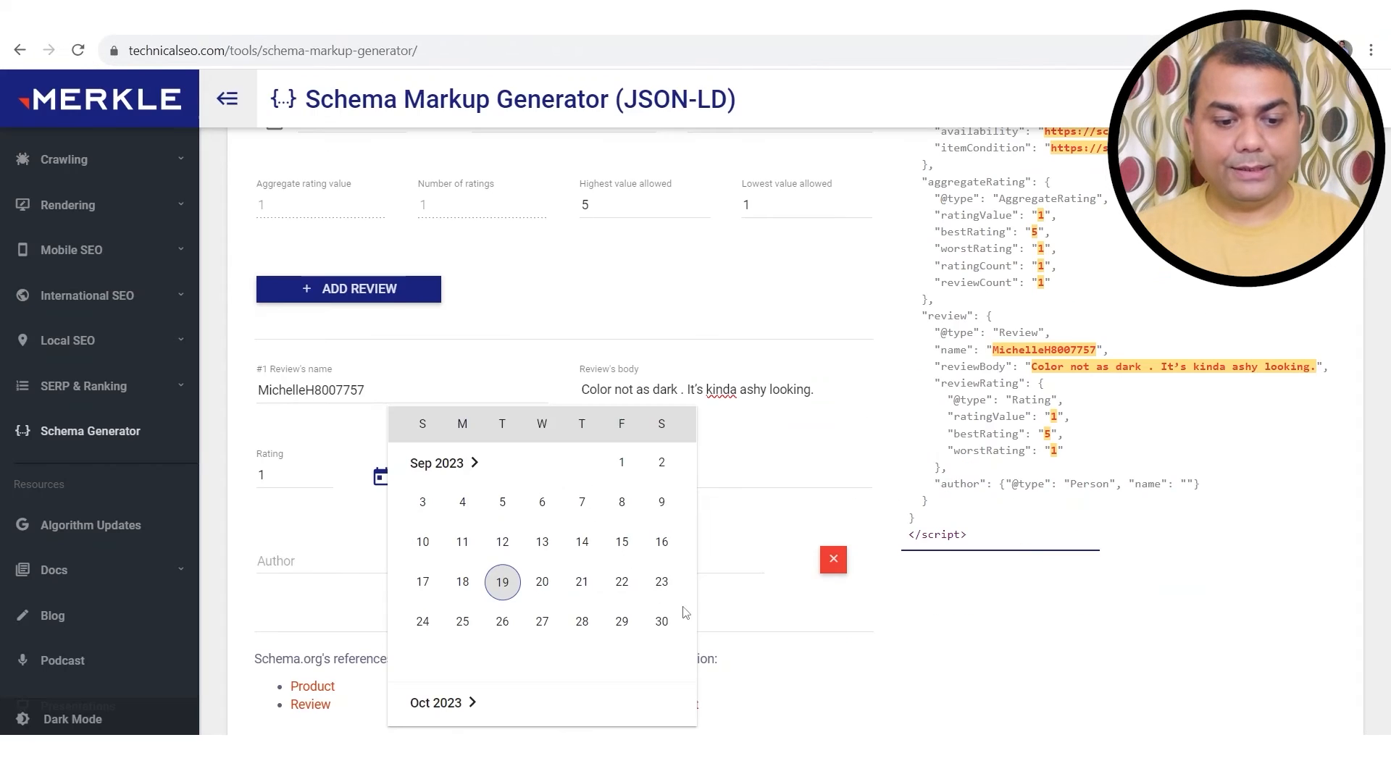
left_click(462, 502)
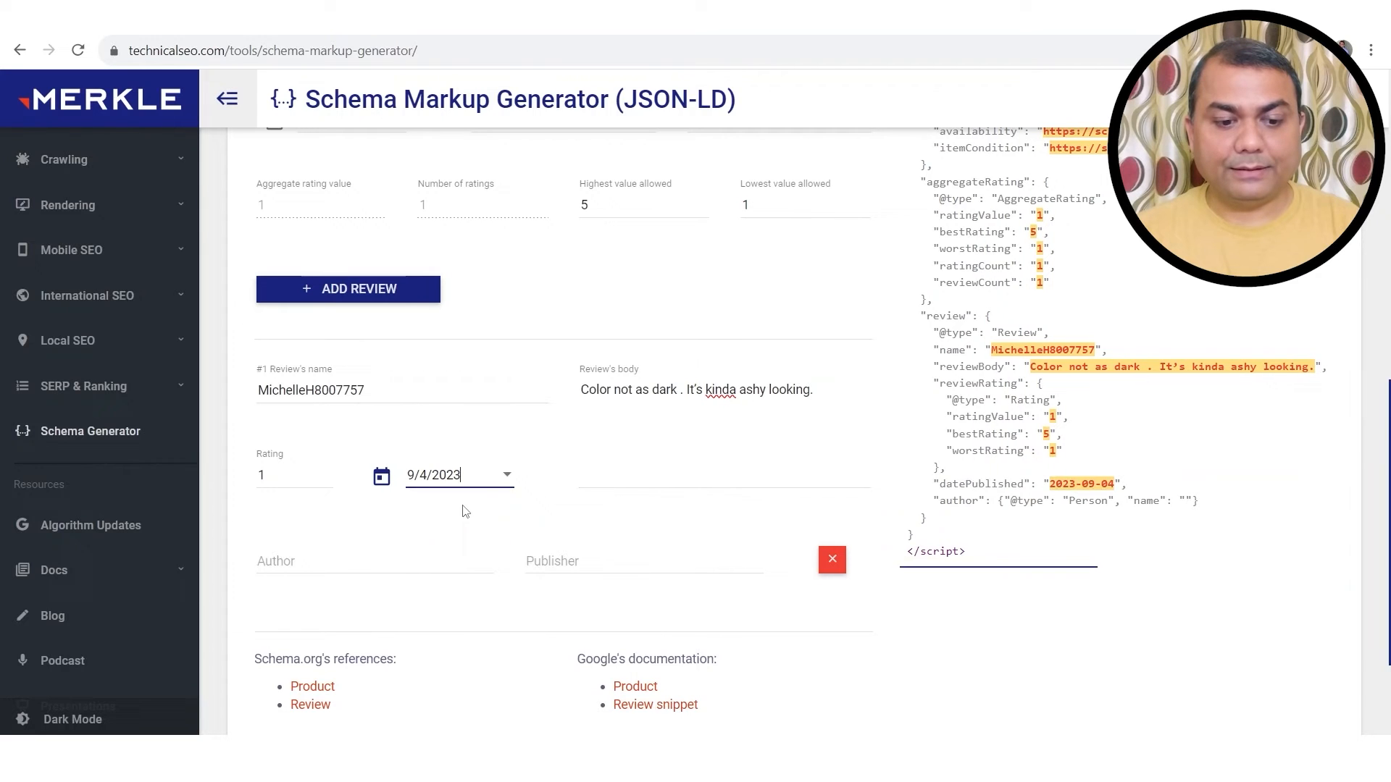
left_click(644, 482)
Step: Set the review's author to the reviewer's full name, replacing the pasted username
scroll(633, 478, "down", 2)
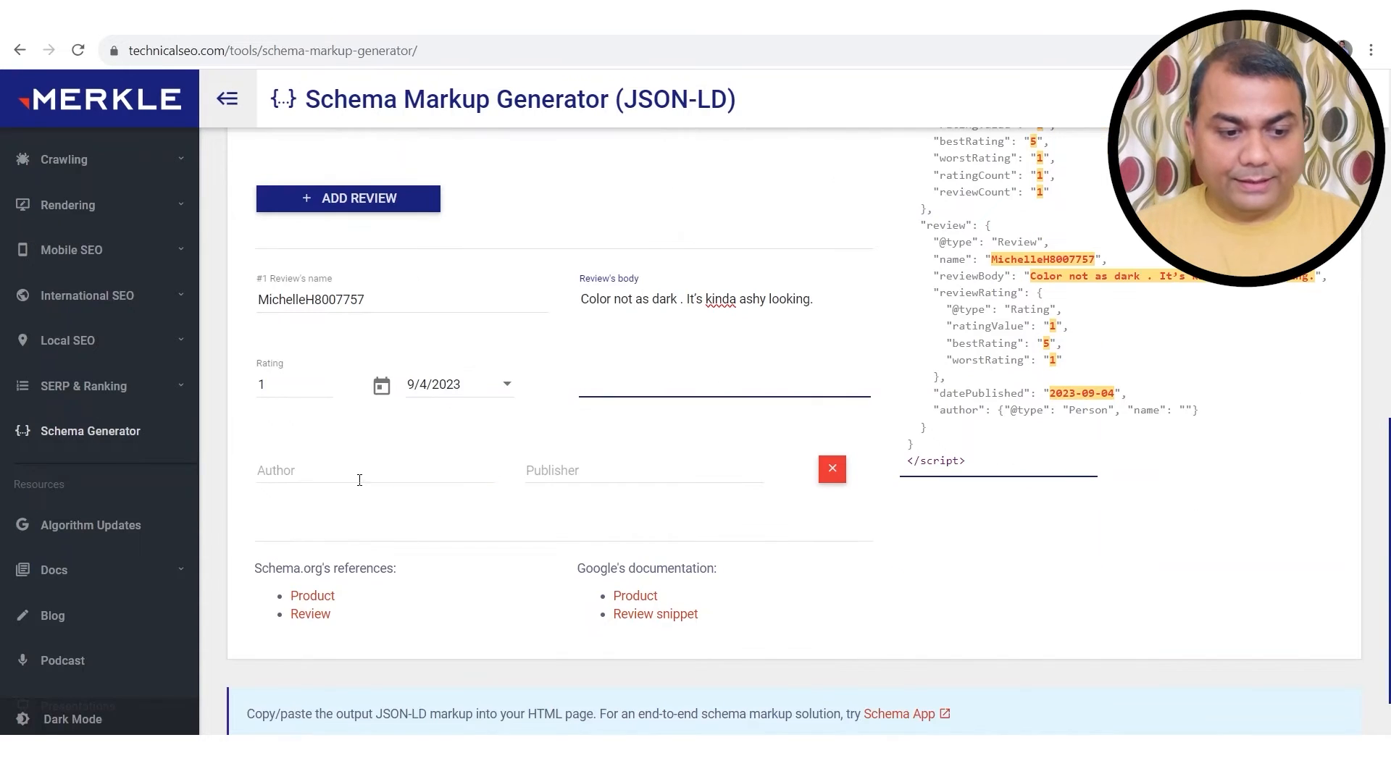
left_click(355, 469)
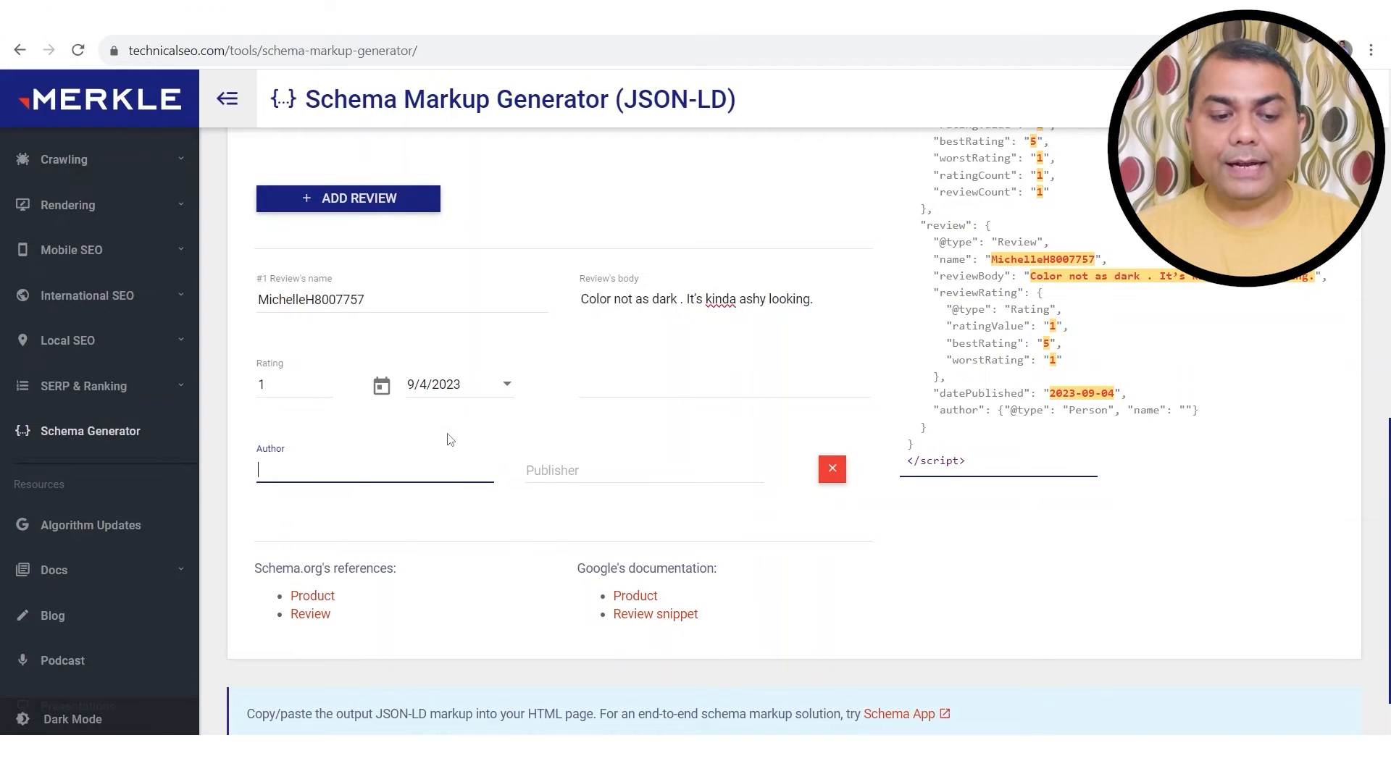
double_click(312, 300)
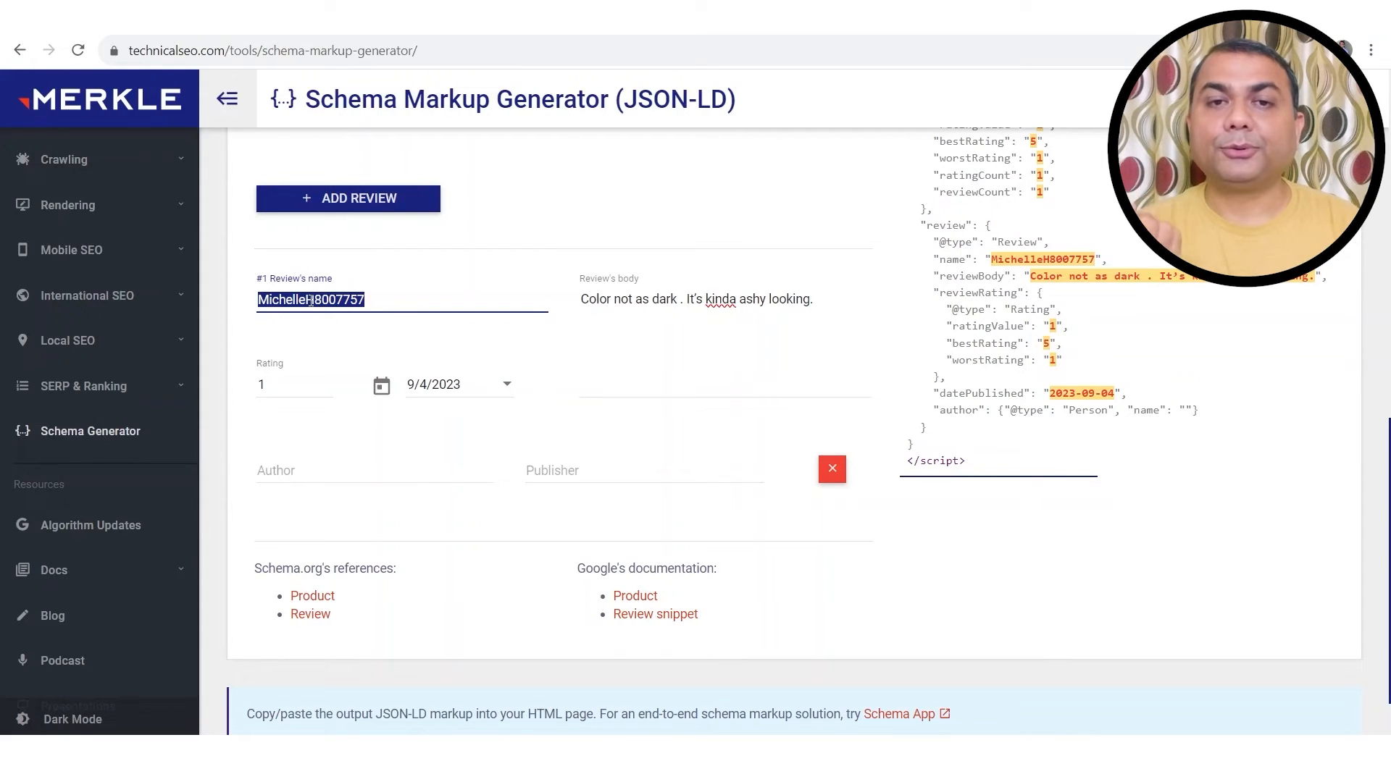
left_click(327, 468)
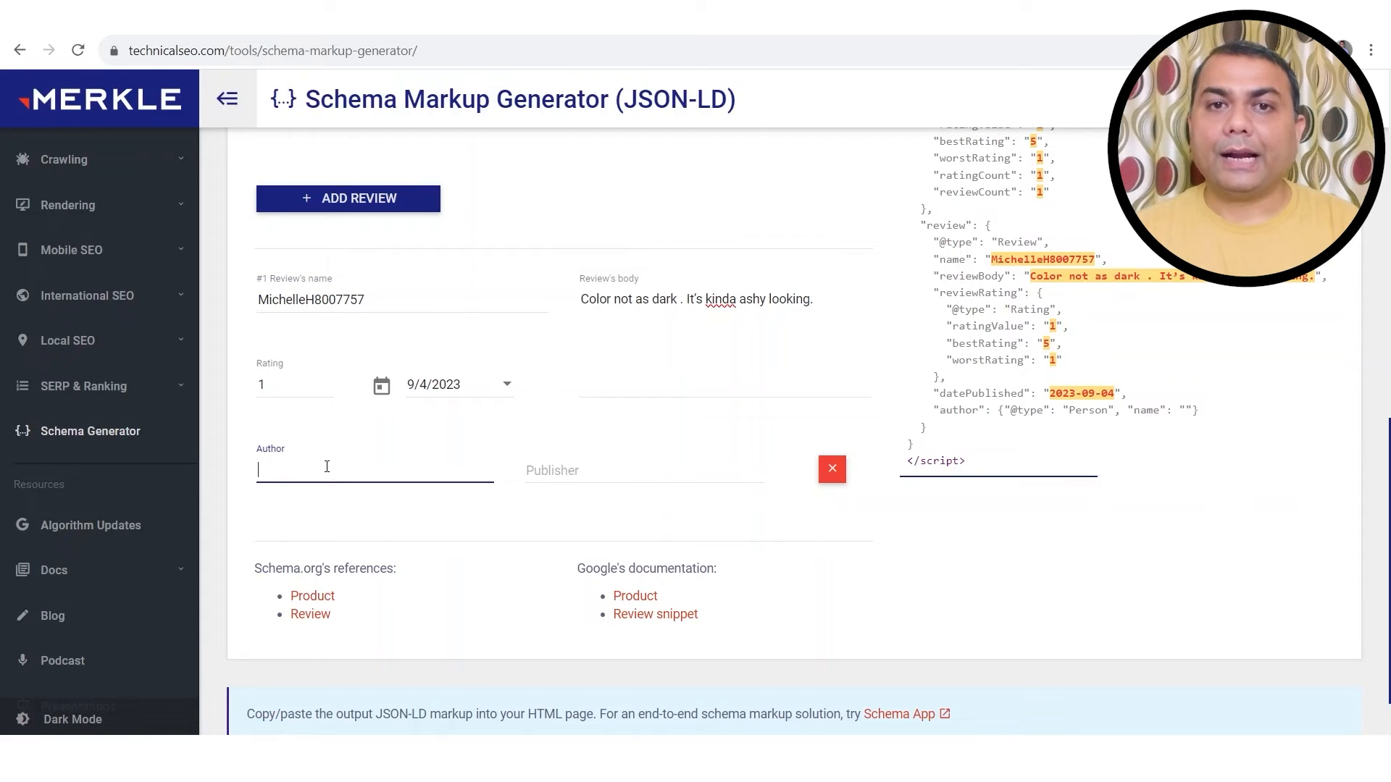
double_click(320, 304)
key("ctrl+c")
left_click(337, 473)
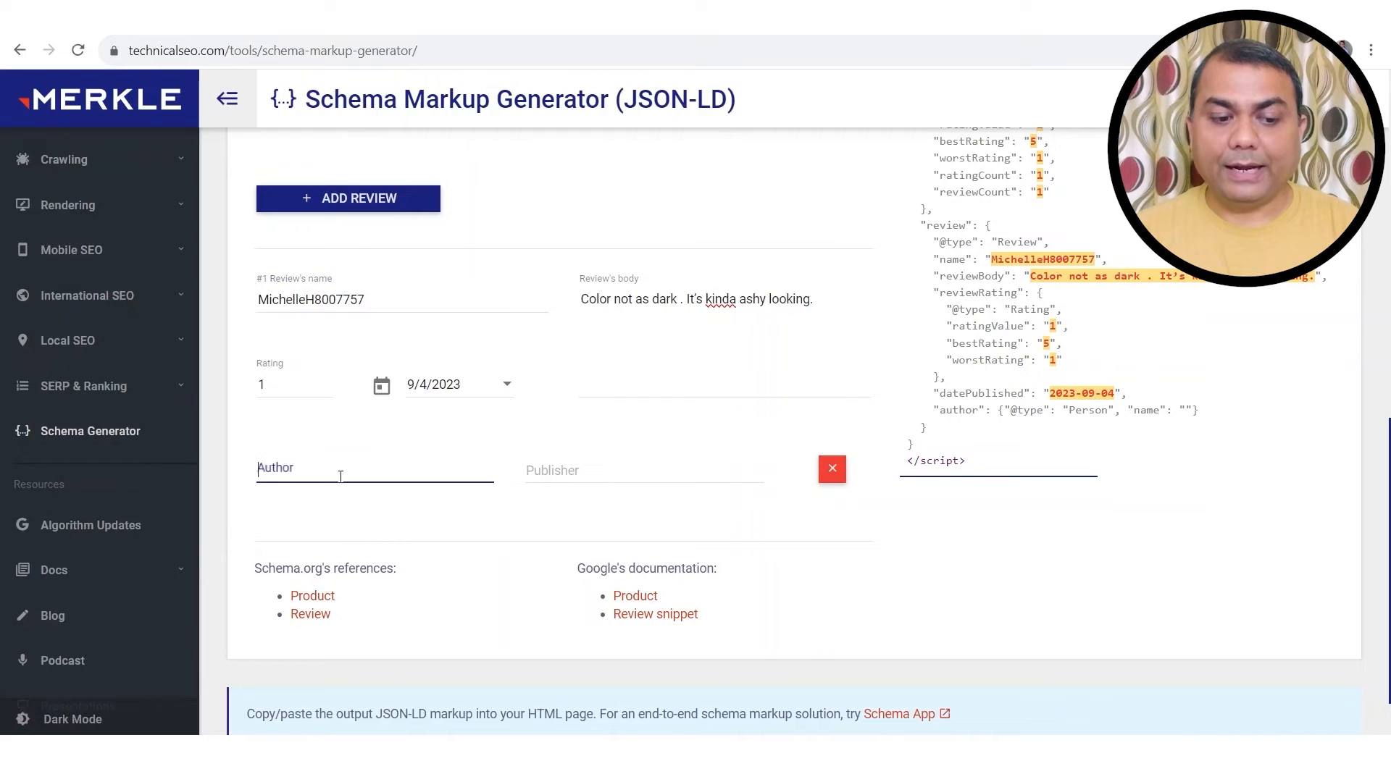
key("ctrl+v")
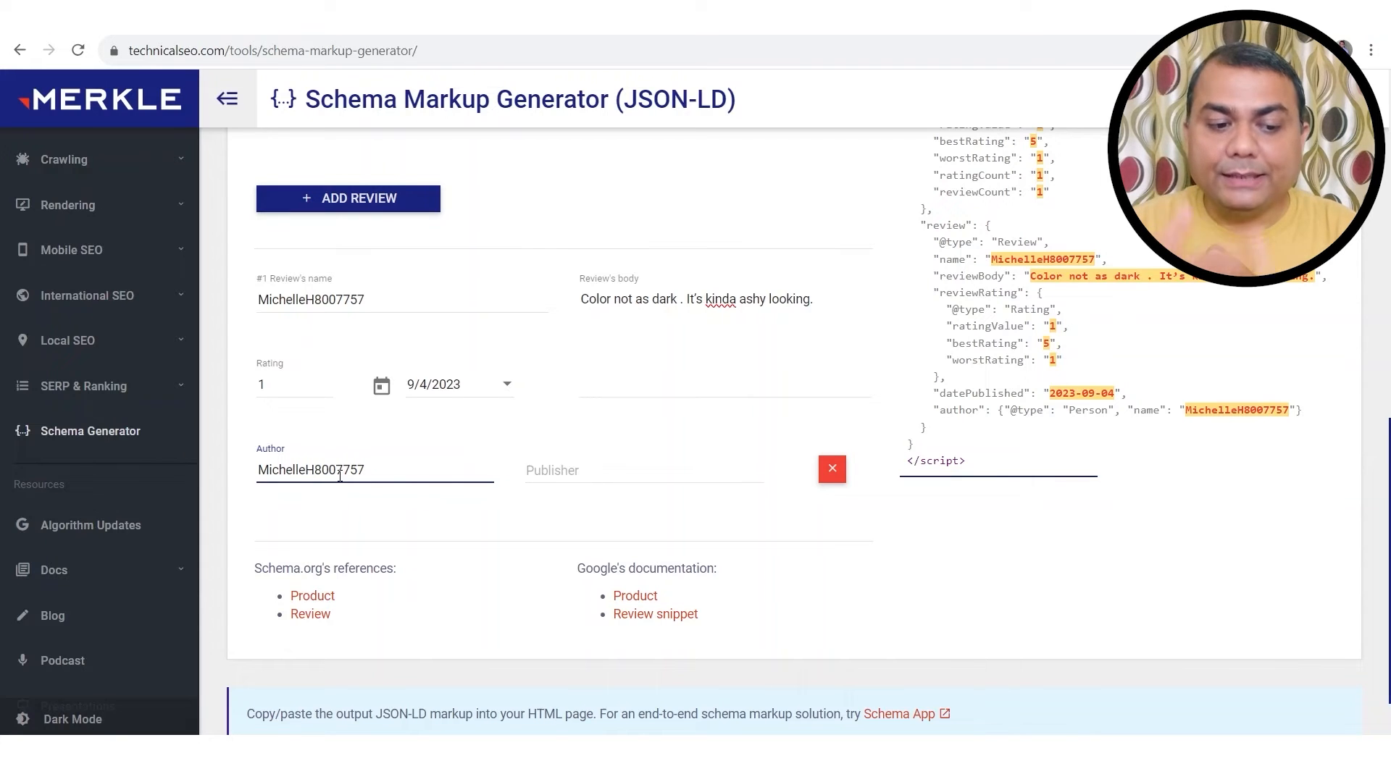
key("BackSpace")
key("BackSpace")
key("BackSpace")
key("BackSpace")
key("BackSpace")
key("BackSpace")
key("BackSpace")
key("BackSpace")
key("BackSpace")
key("BackSpace")
key("BackSpace")
key("BackSpace")
key("BackSpace")
key("BackSpace")
key("BackSpace")
key("BackSpace")
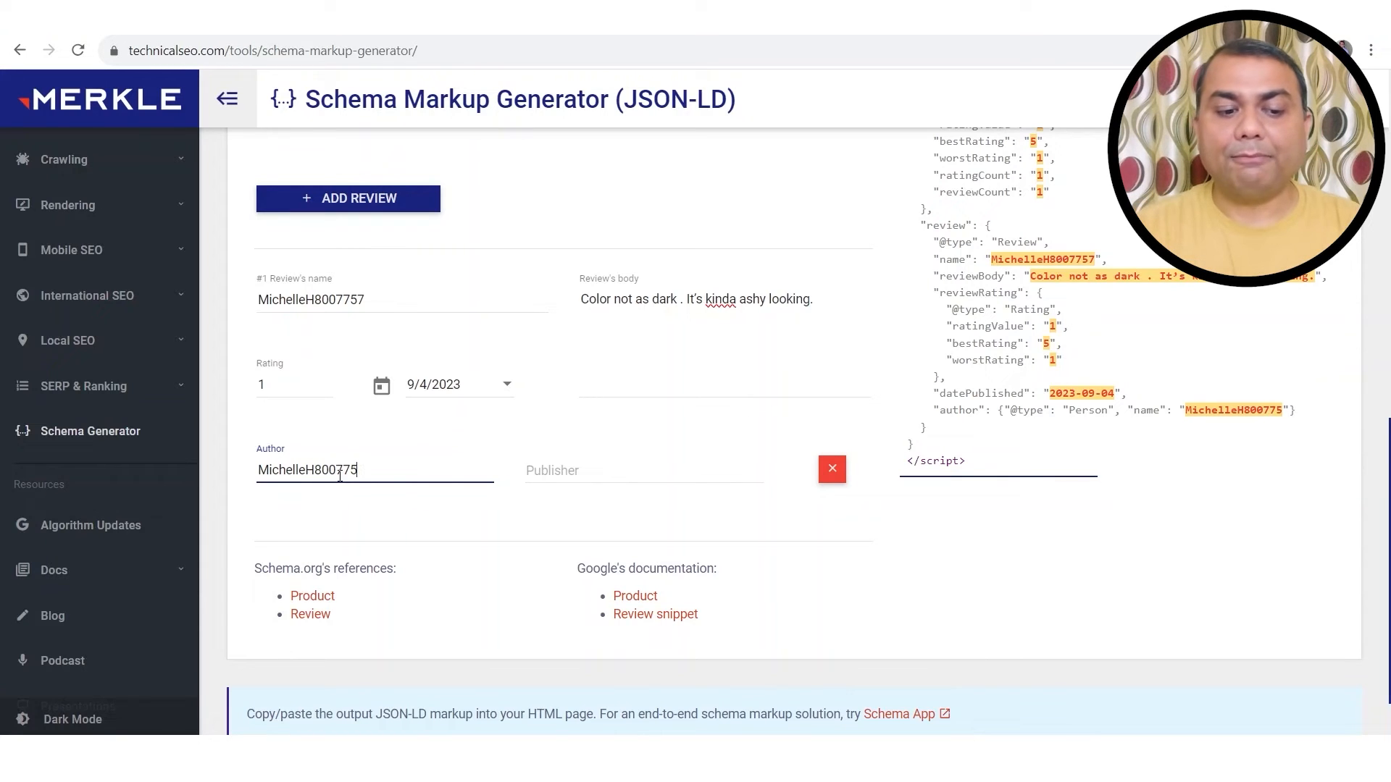
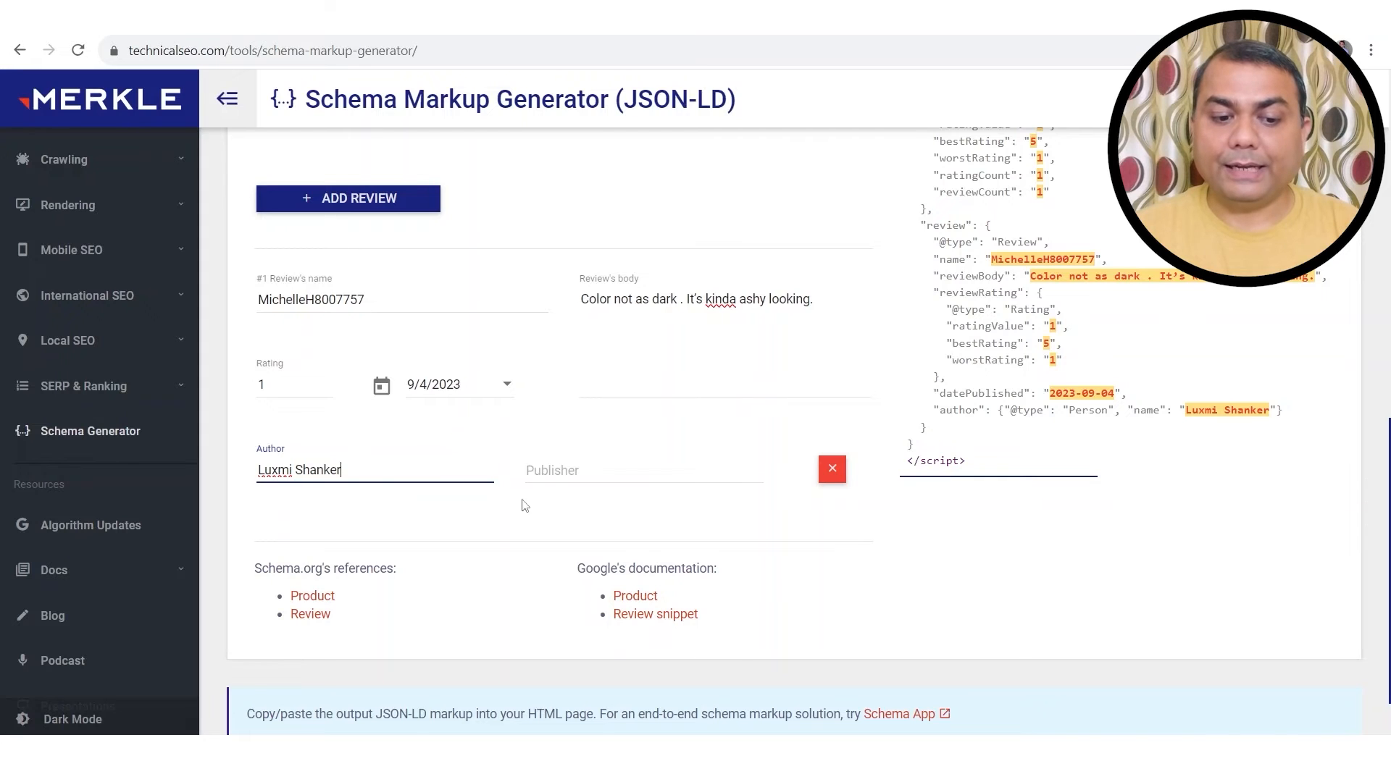
left_click(629, 472)
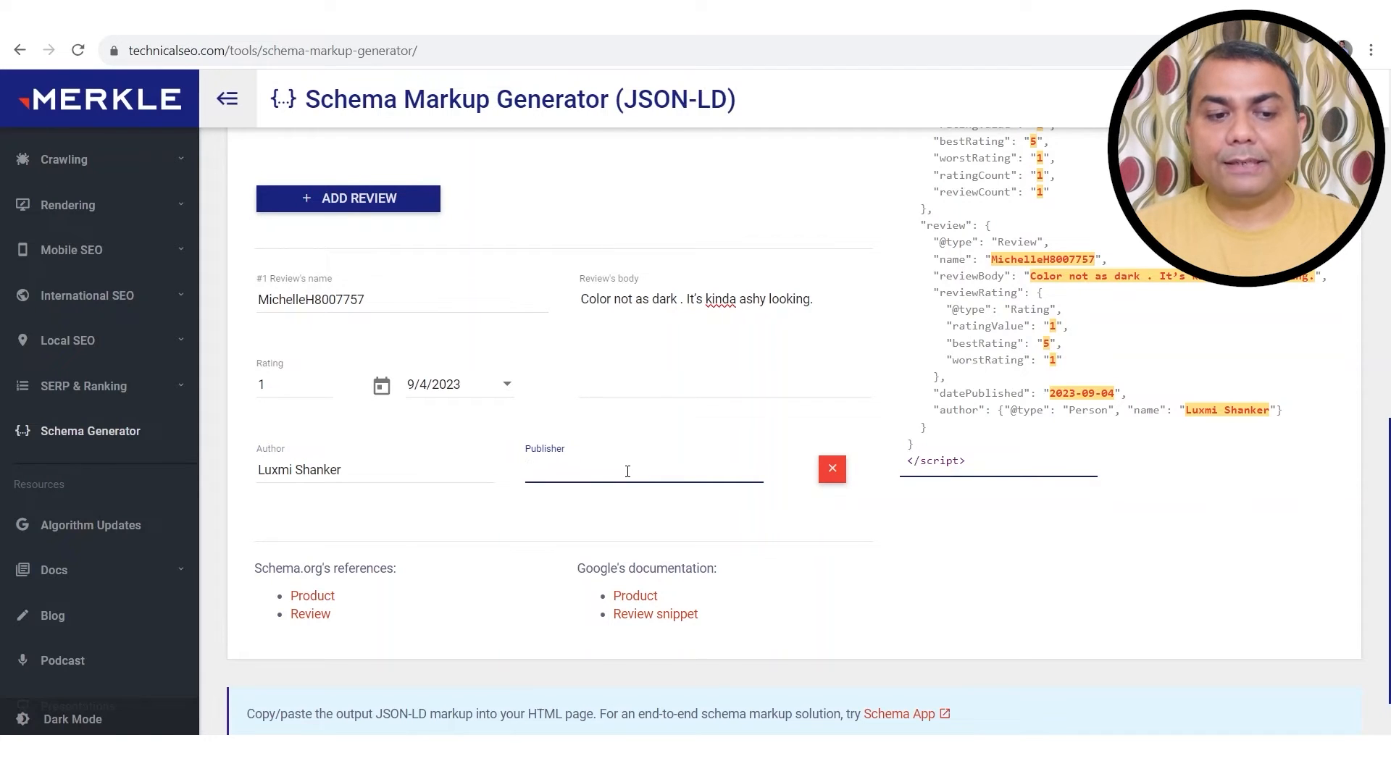
Step: Enter Nike as the review's publisher, replacing the mistakenly typed Amazon
left_click(297, 17)
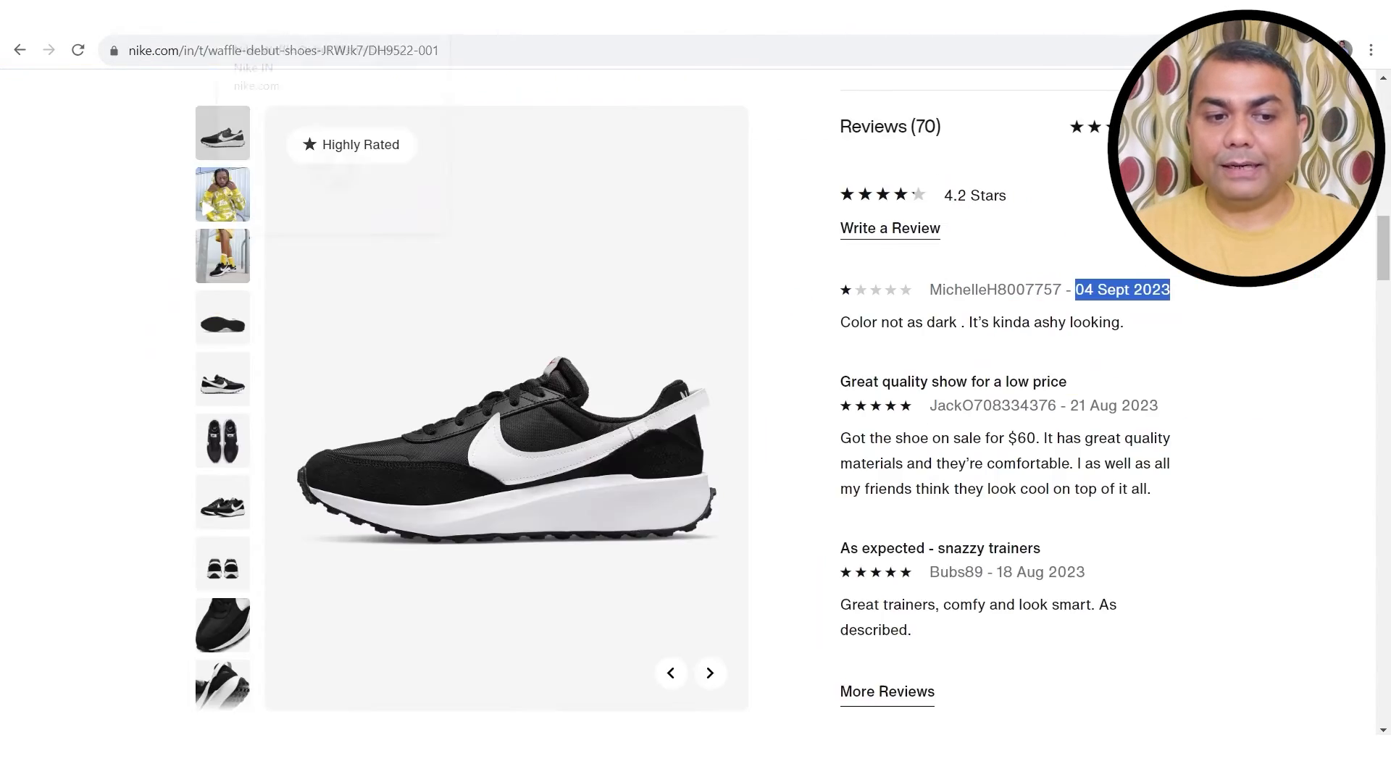
left_click(145, 17)
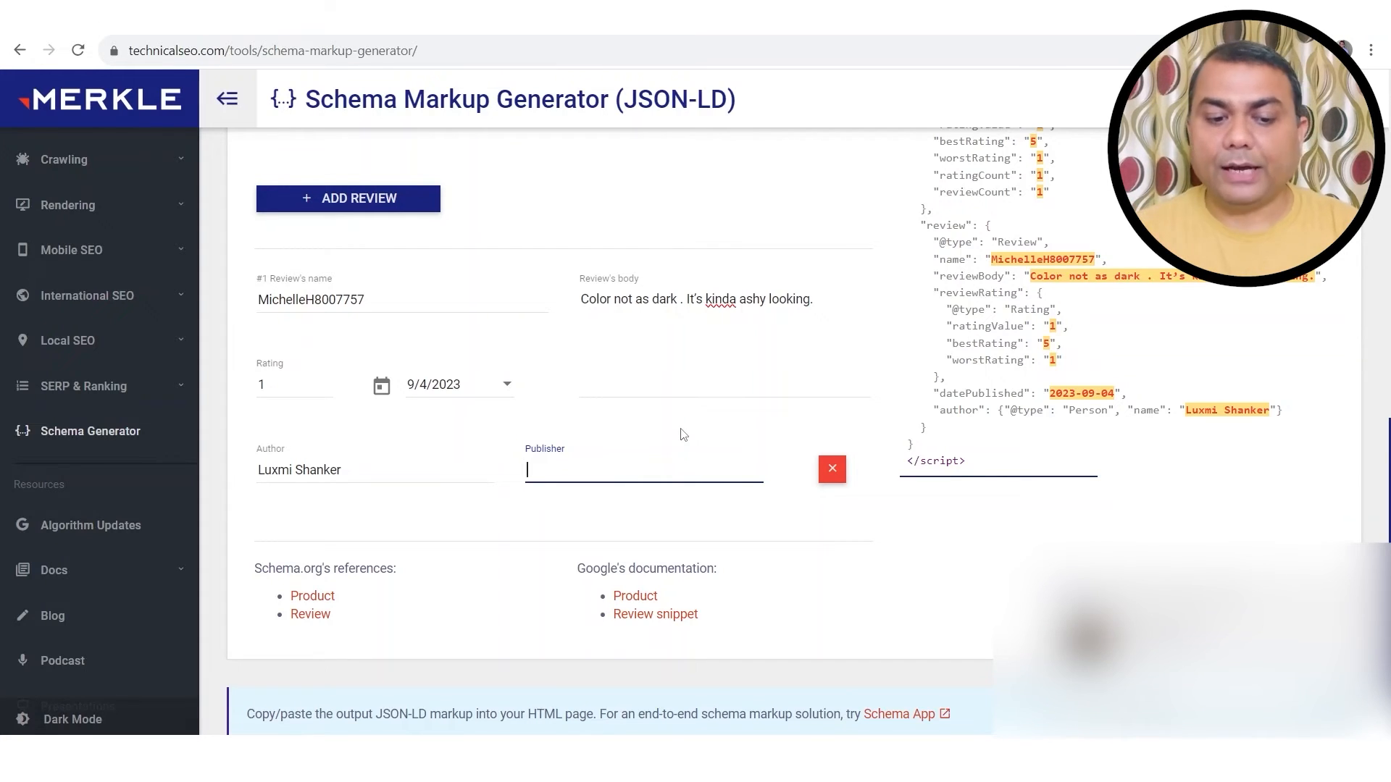
type("Amazon")
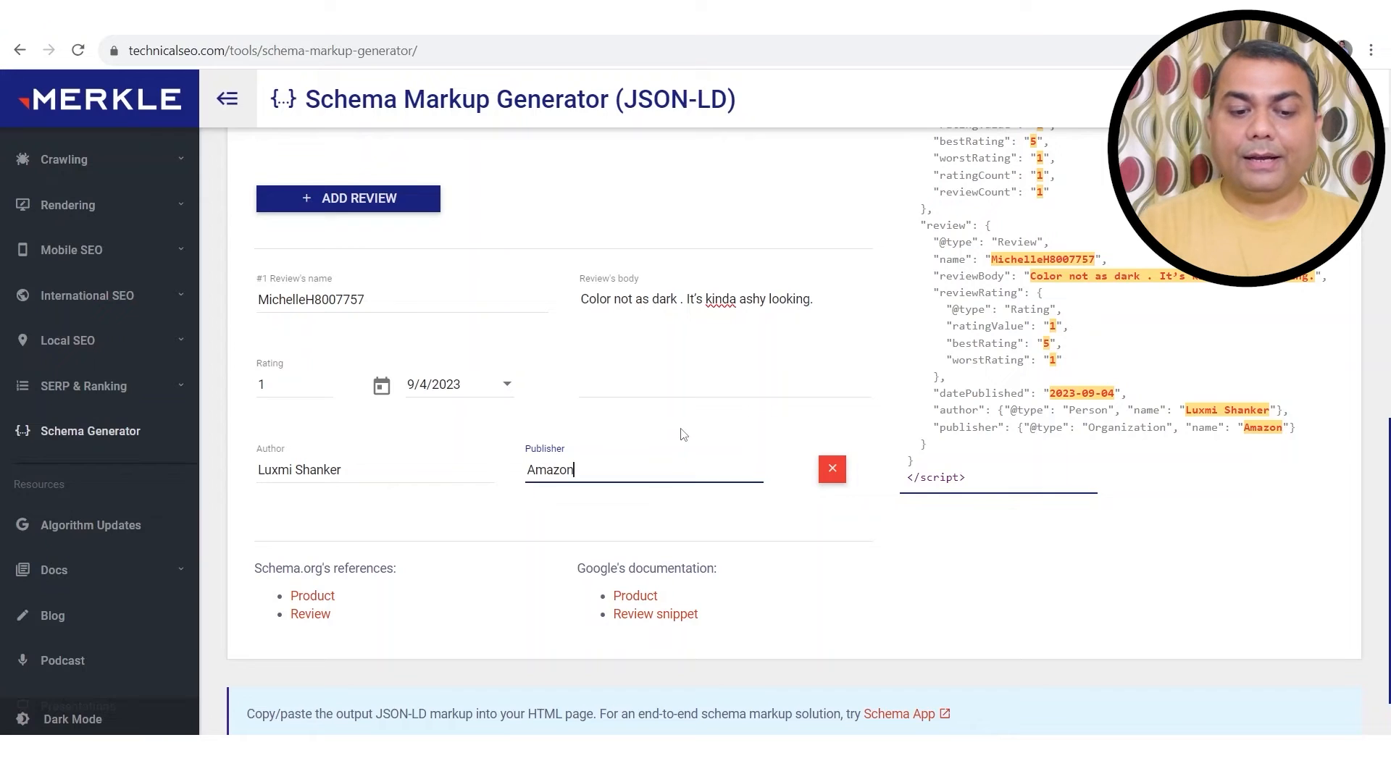
key("BackSpace")
key("BackSpace")
key("BackSpace")
key("BackSpace")
key("BackSpace")
key("BackSpace")
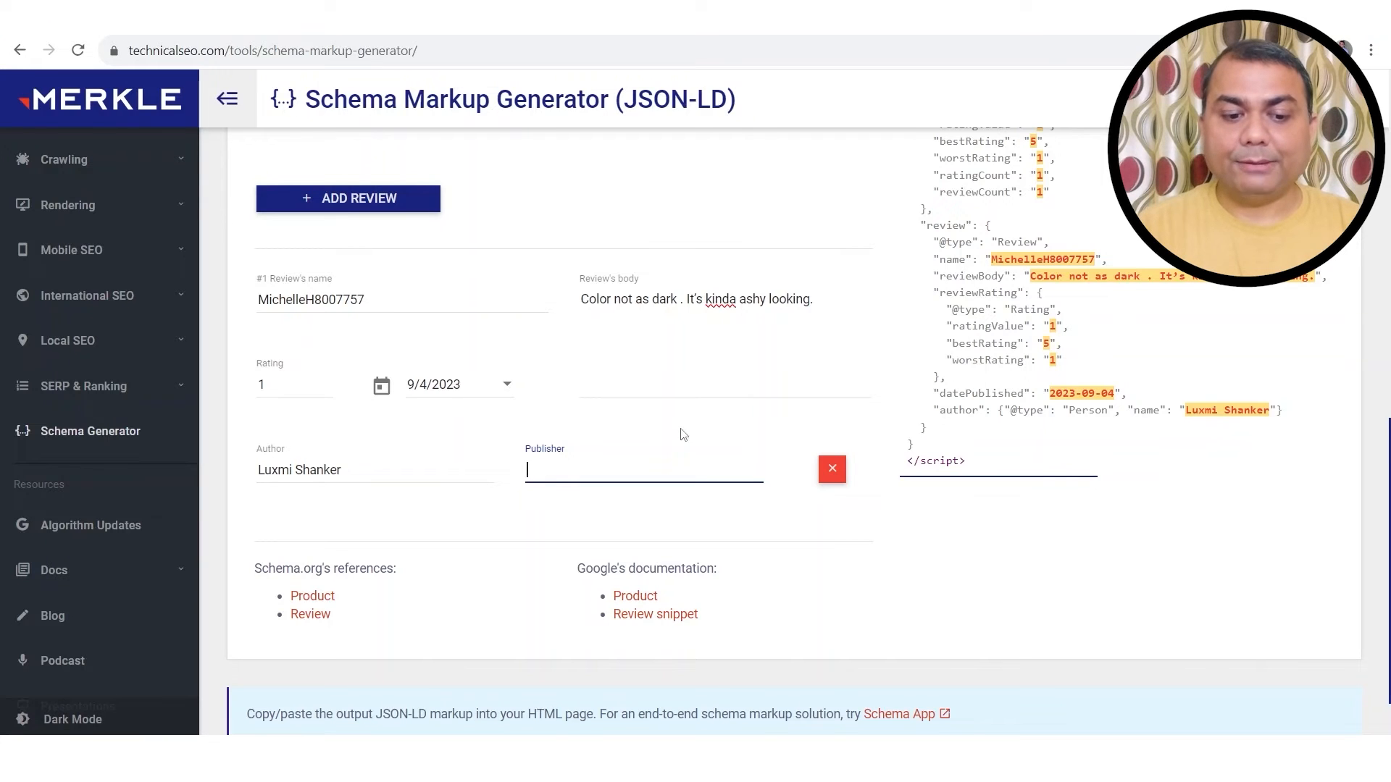
type("Nike")
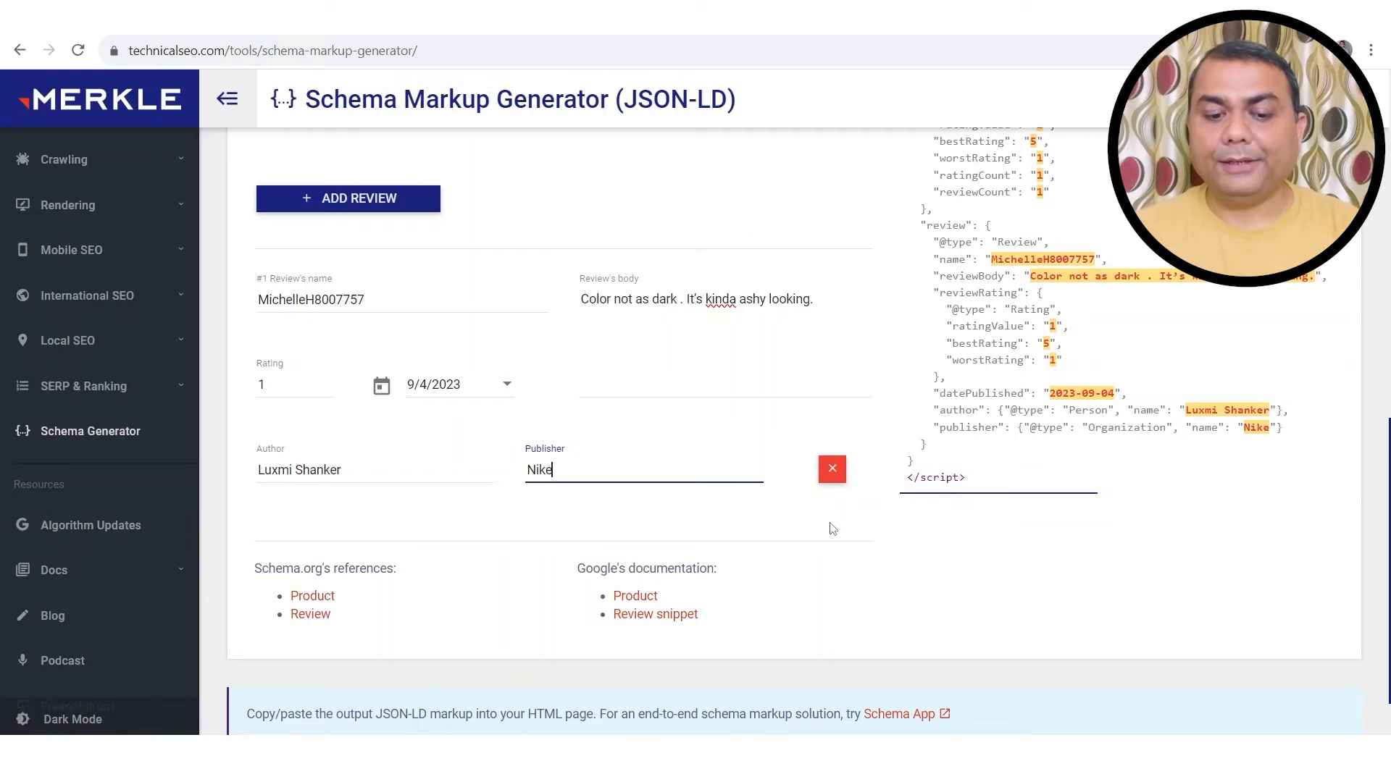
Step: Copy the generated Product JSON-LD using the copy button at the top of the Product card
scroll(833, 565, "down", 2)
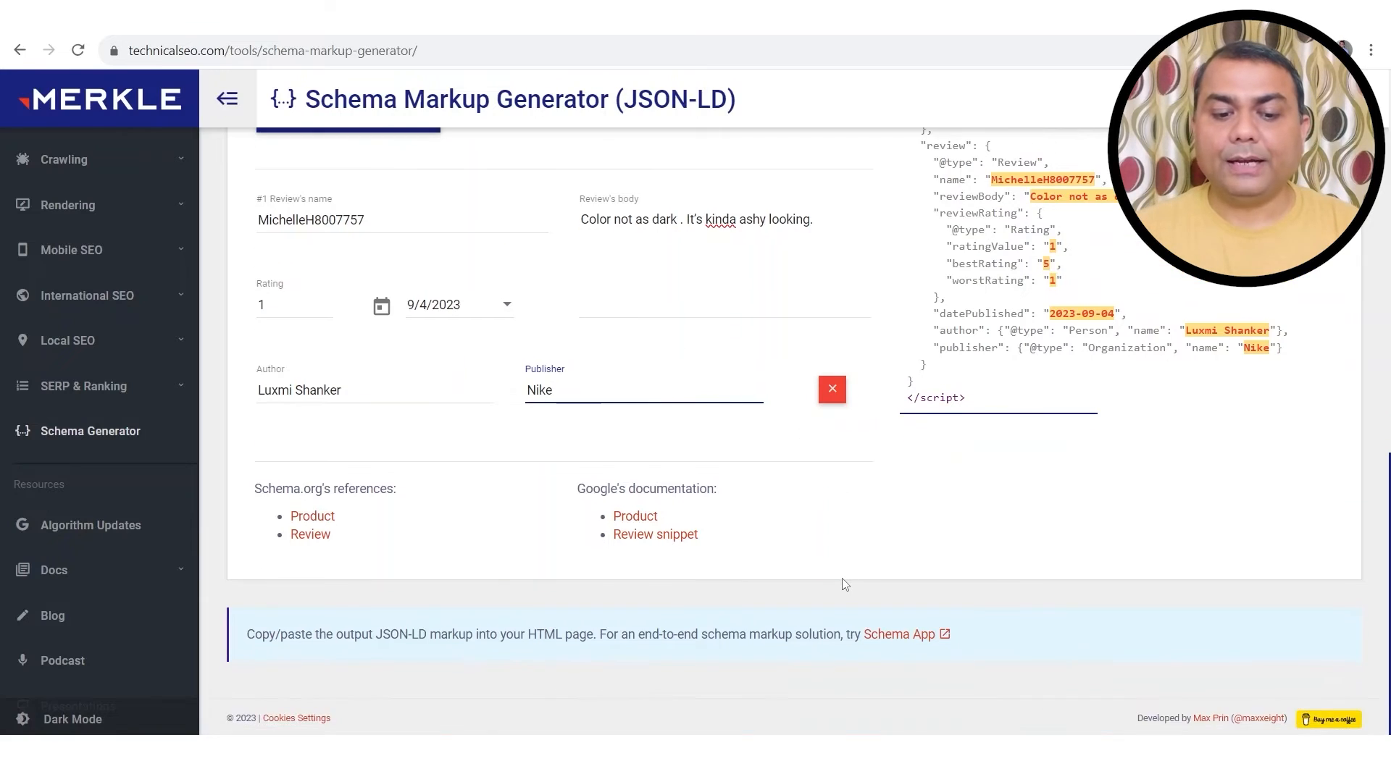
scroll(846, 584, "up", 3)
scroll(846, 584, "up", 7)
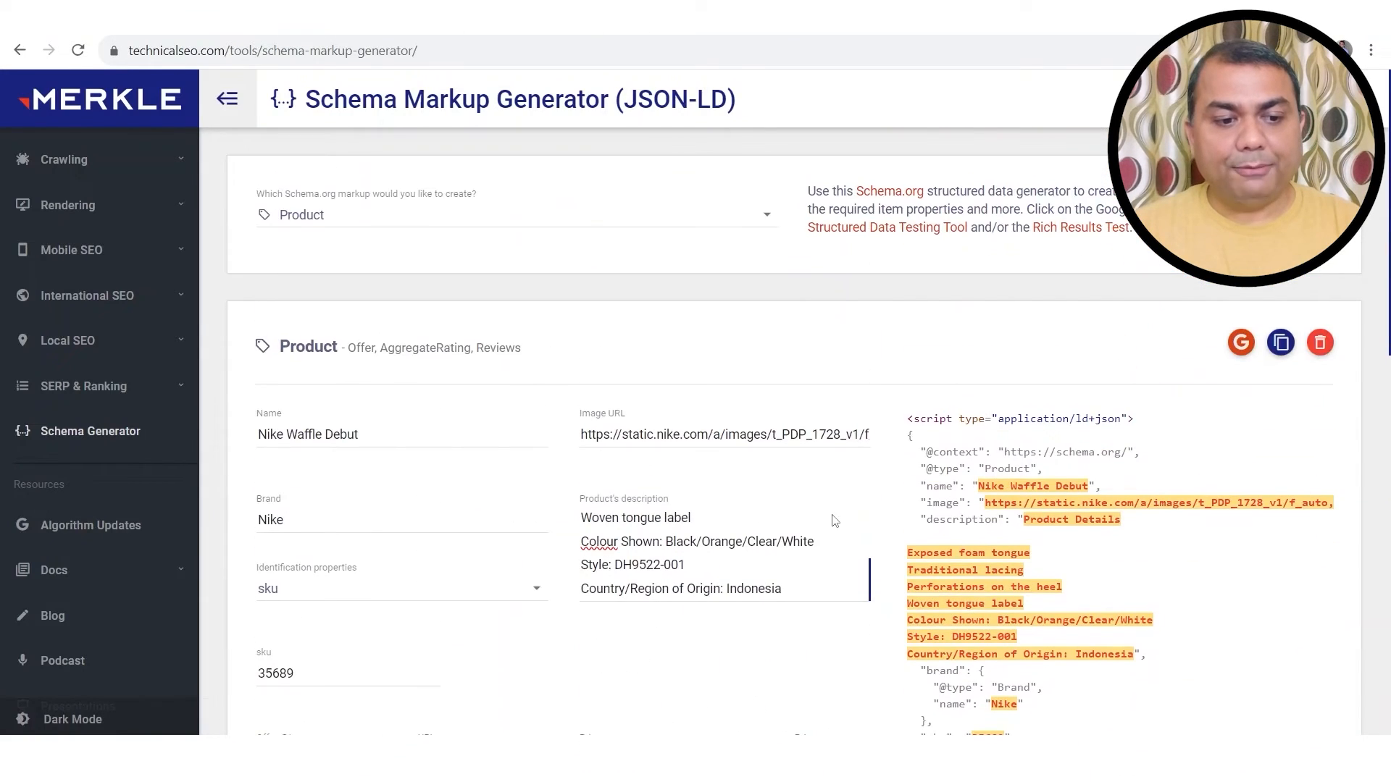
scroll(827, 623, "down", 10)
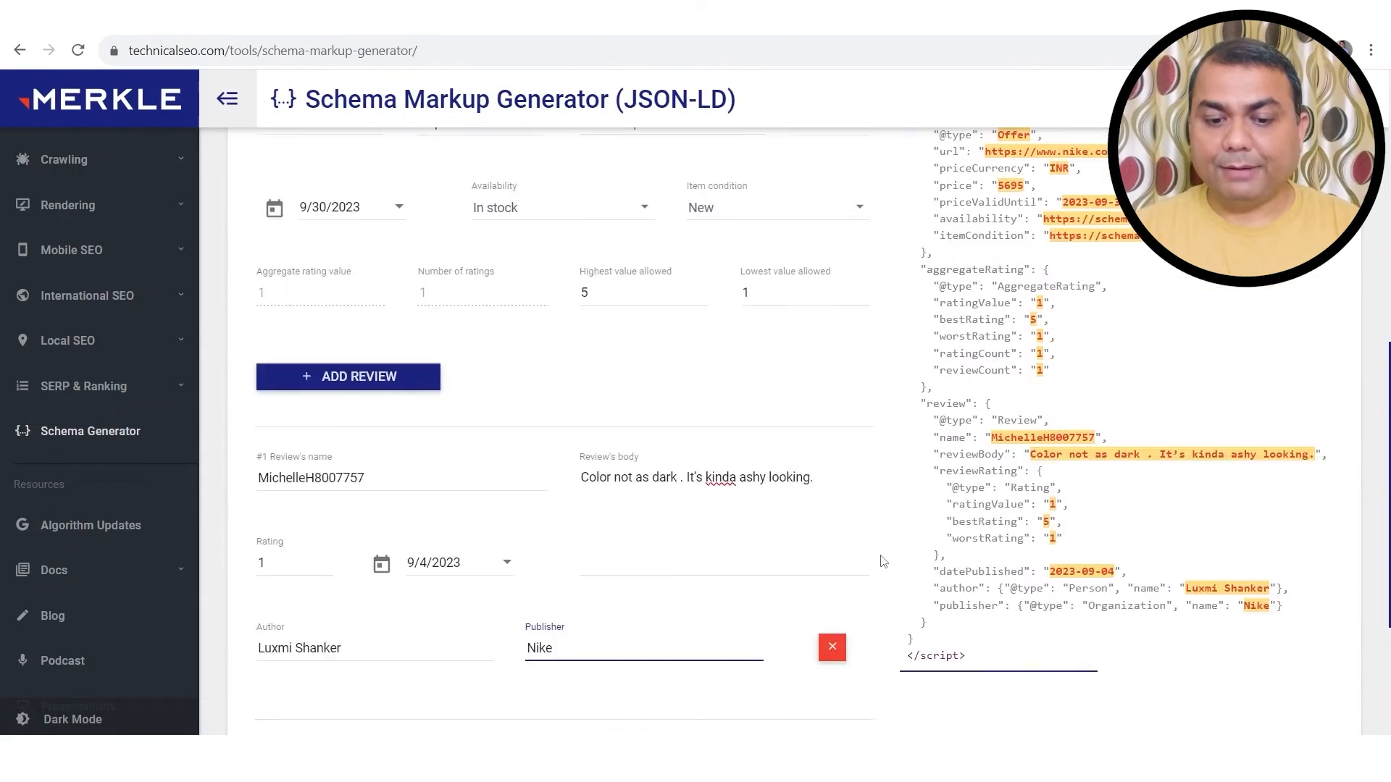
scroll(879, 562, "up", 3)
scroll(883, 562, "up", 6)
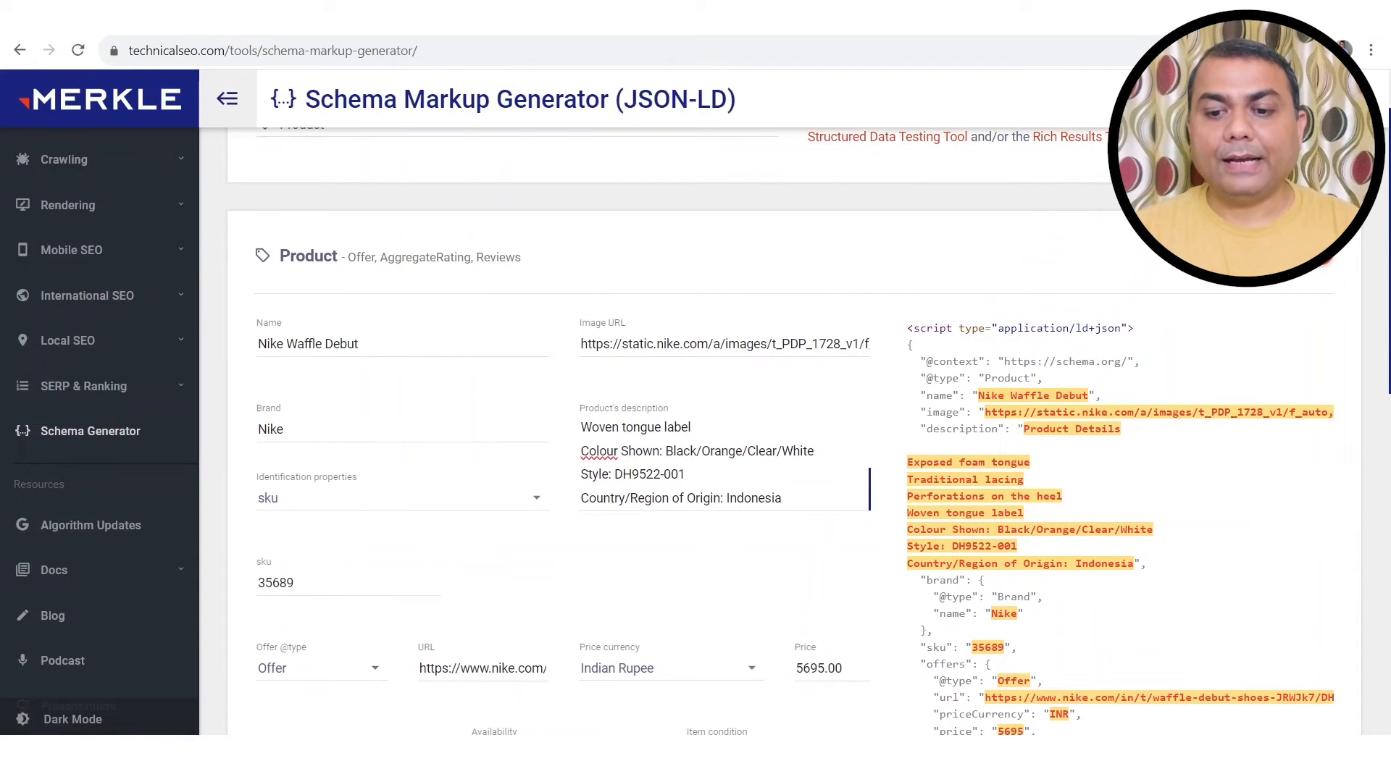
left_click(1273, 249)
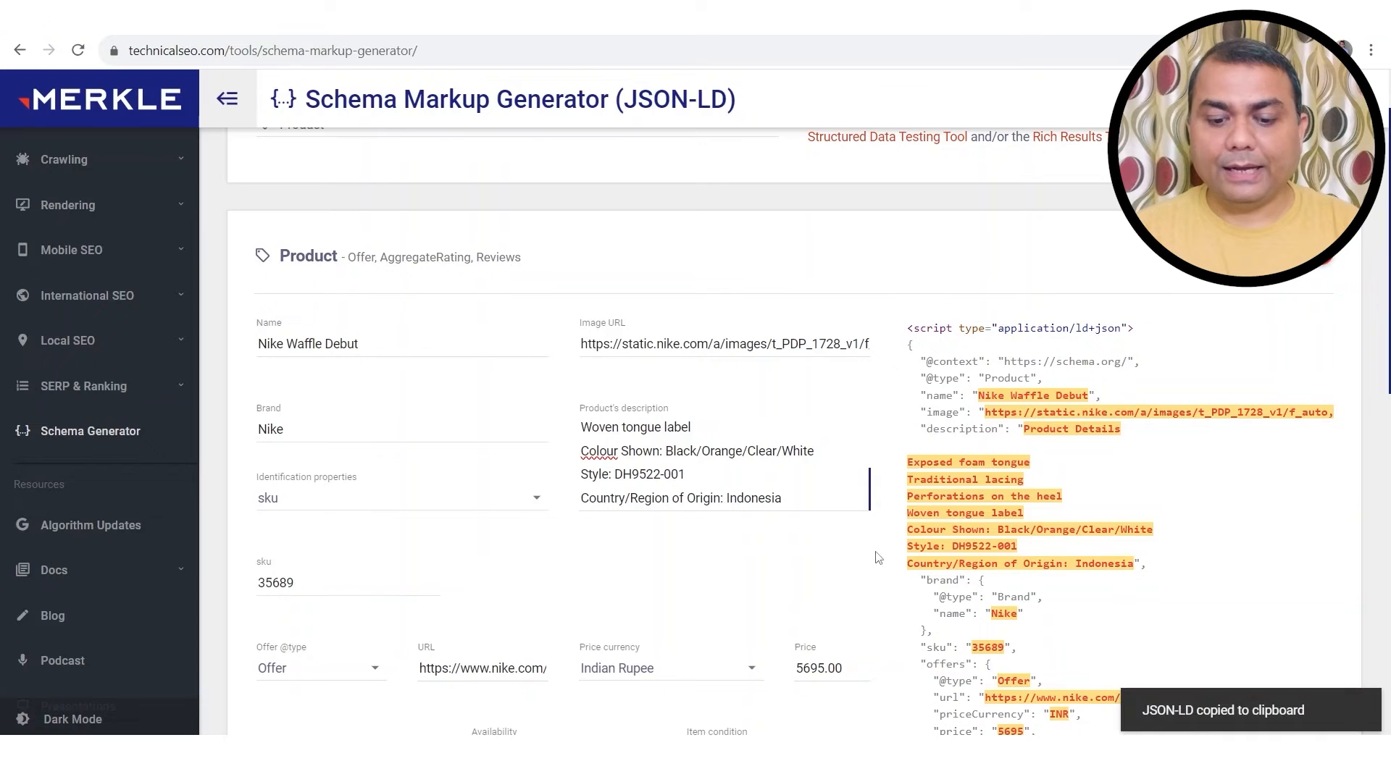
Step: In Notepad, add a row of = signs and paste the Nike Product JSON-LD below it
key("alt+Tab")
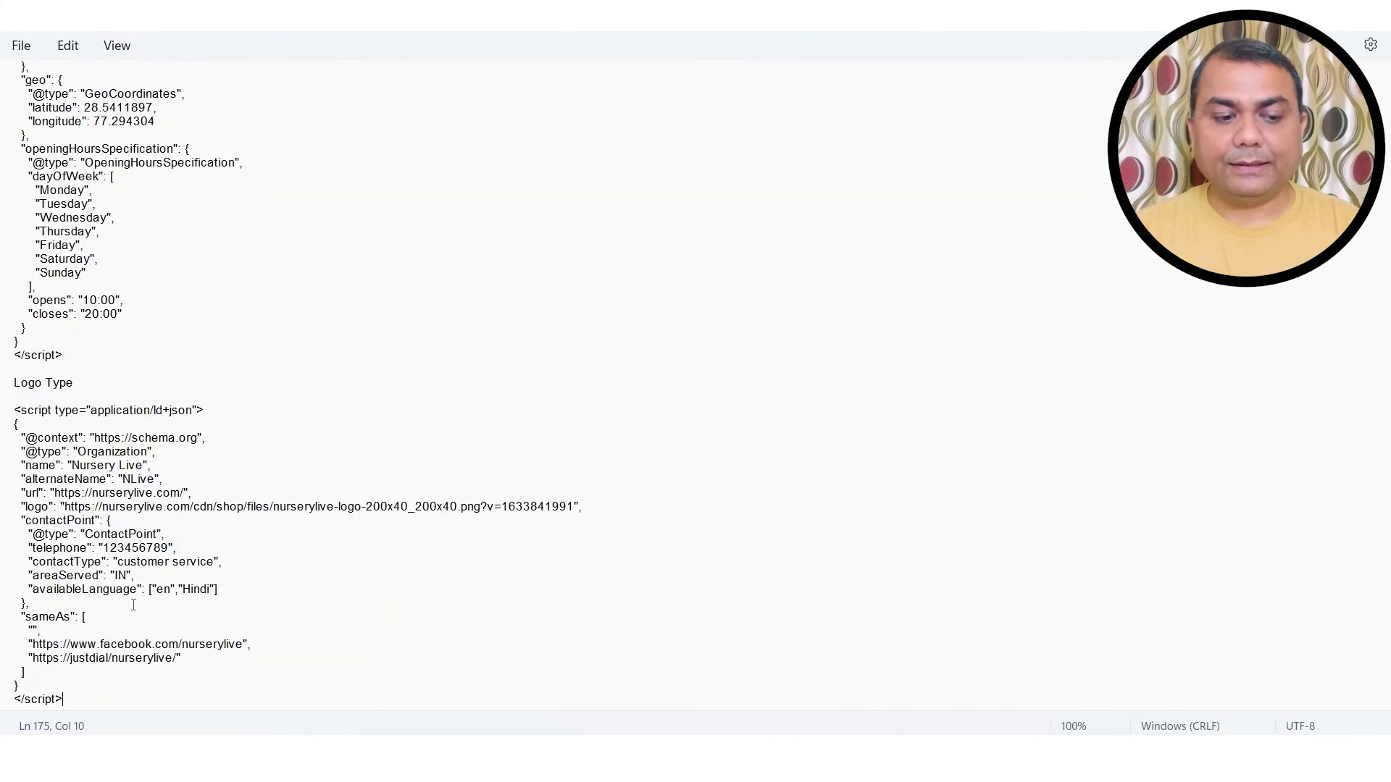
key("Return")
key("Return")
key("Return")
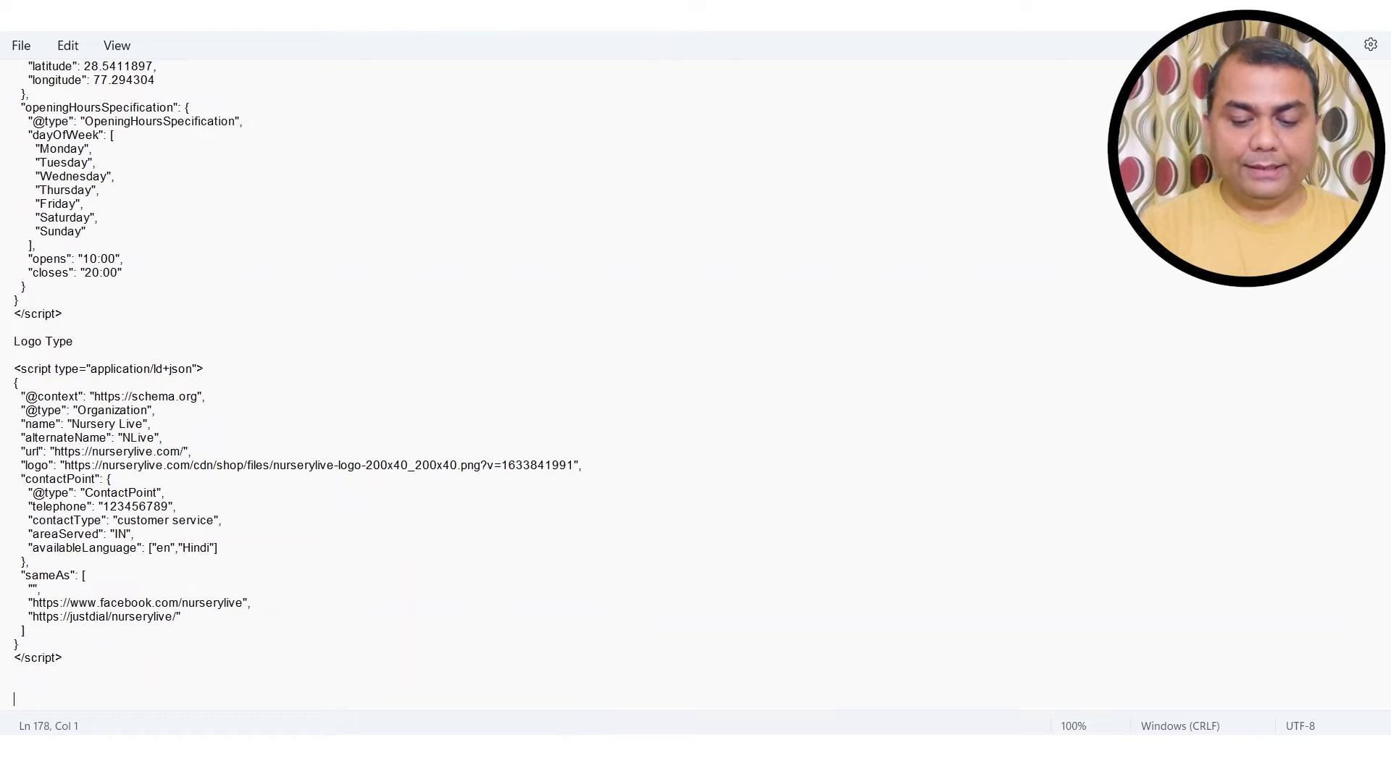
type("====================================")
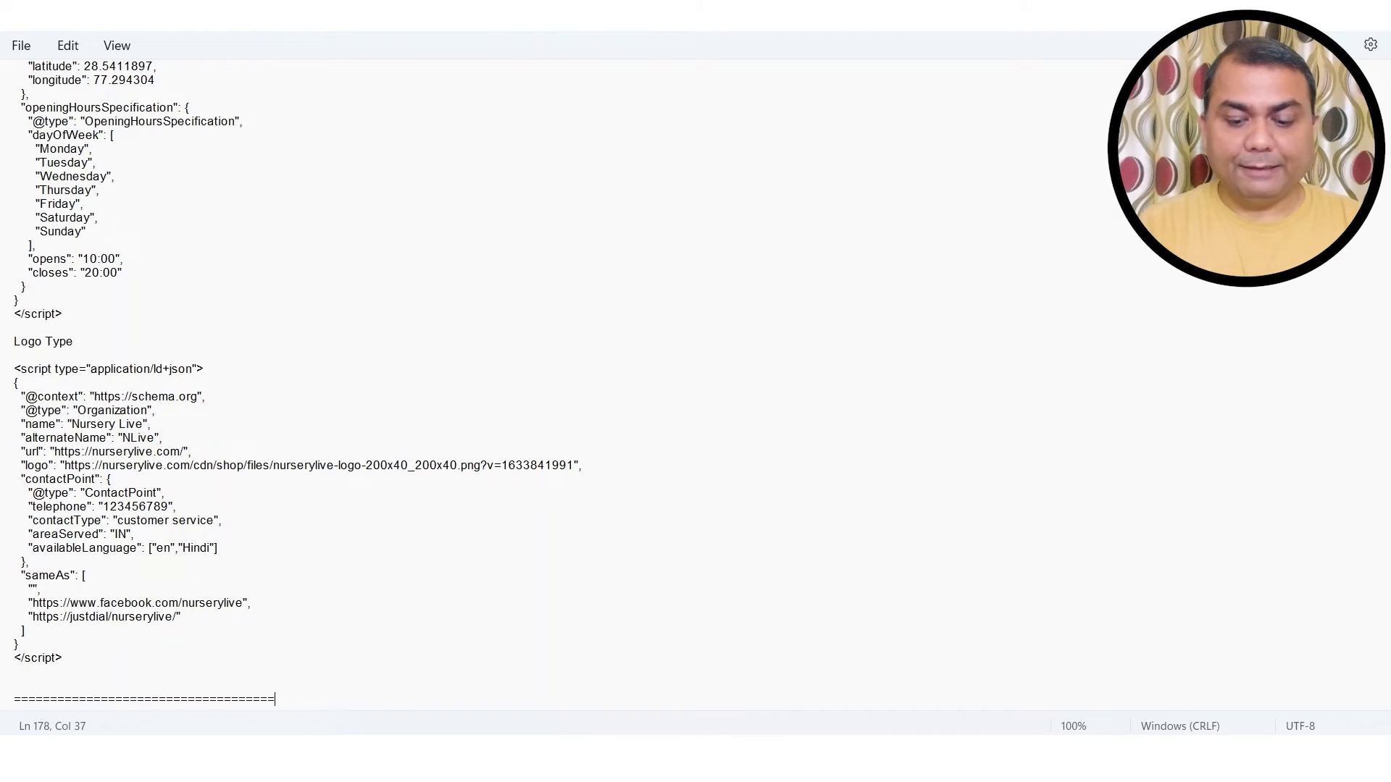
key("Return")
key("ctrl+v")
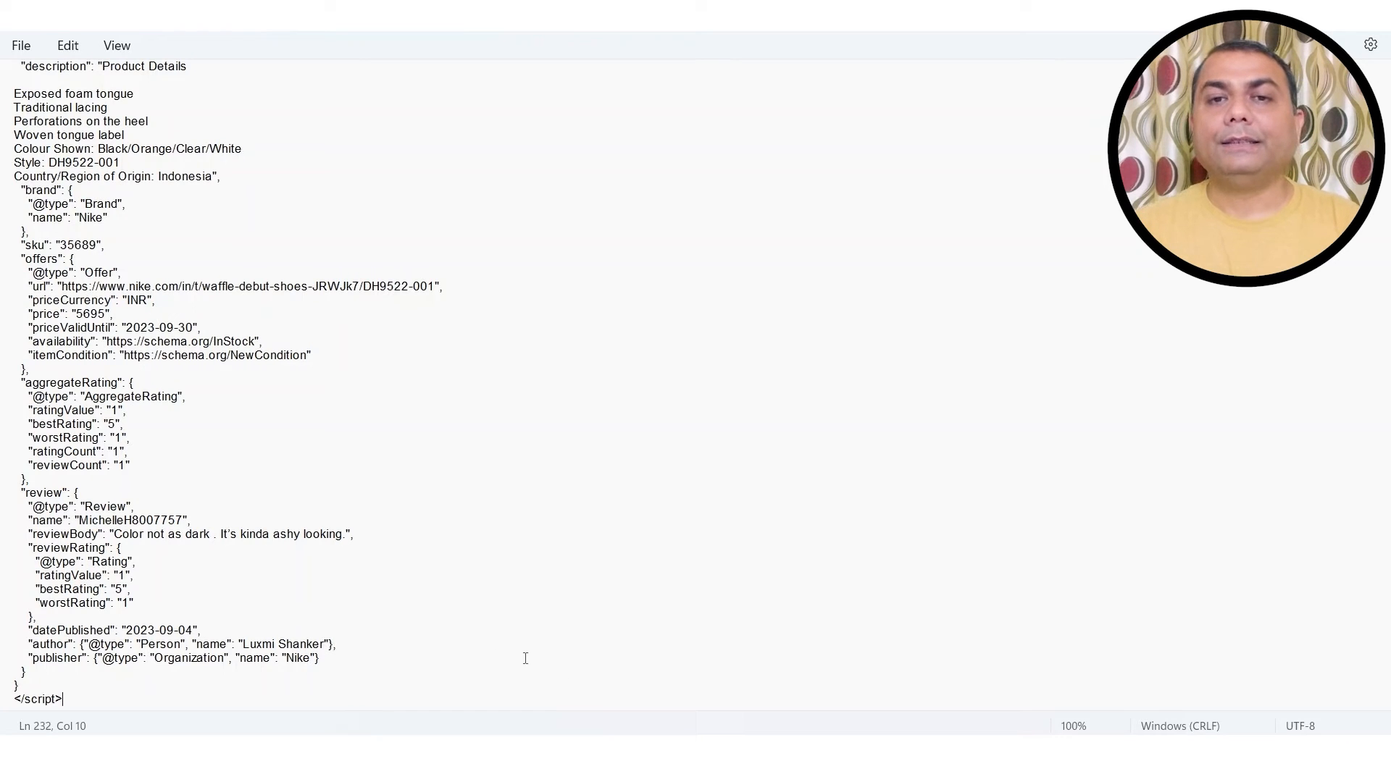
scroll(320, 650, "up", 7)
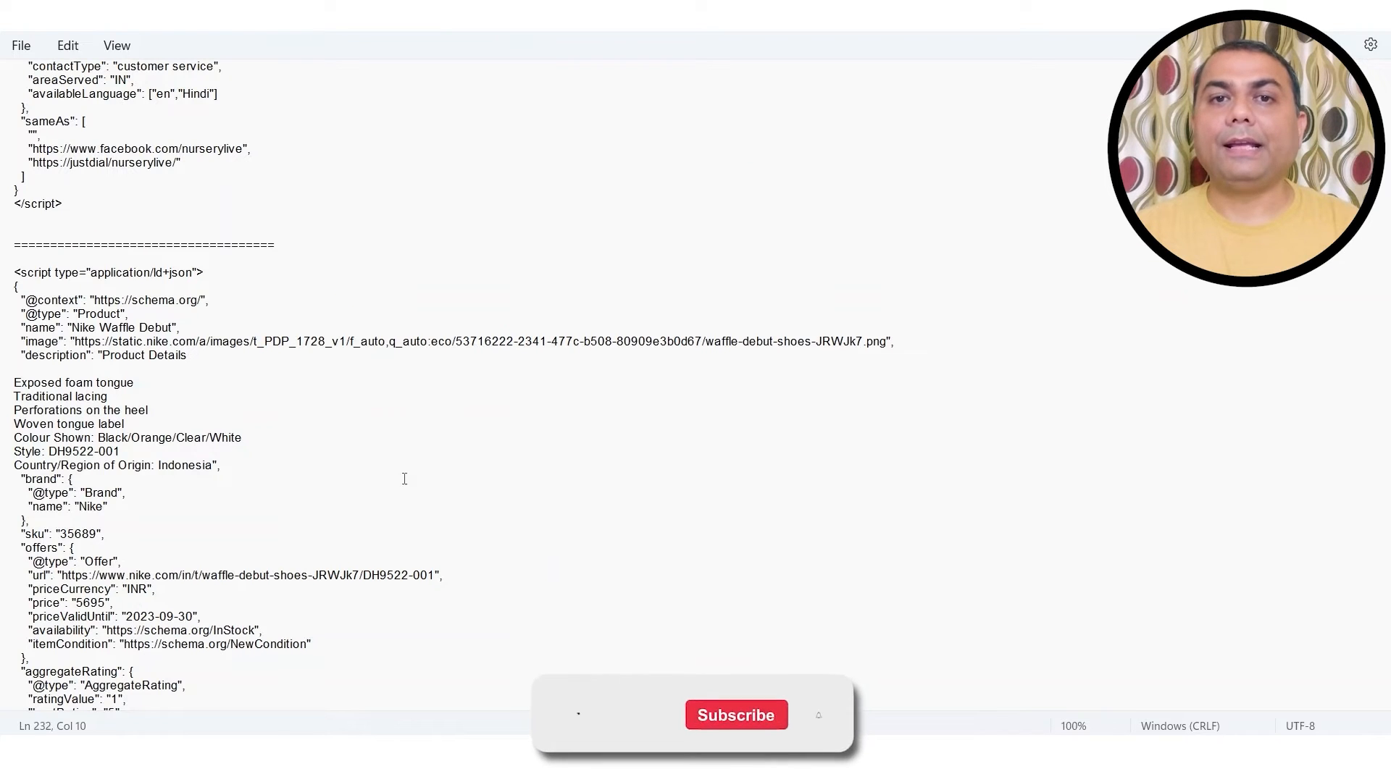
scroll(430, 512, "down", 1)
scroll(431, 512, "down", 7)
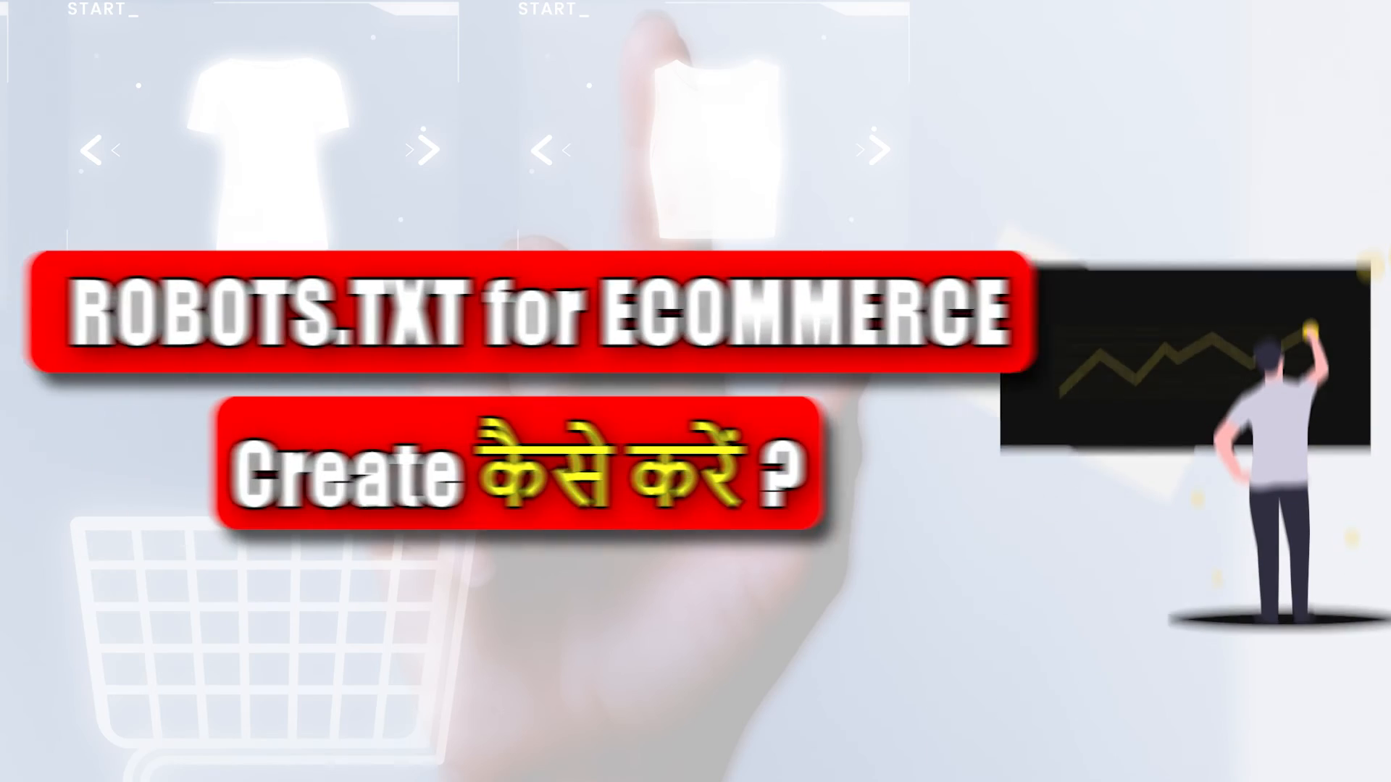
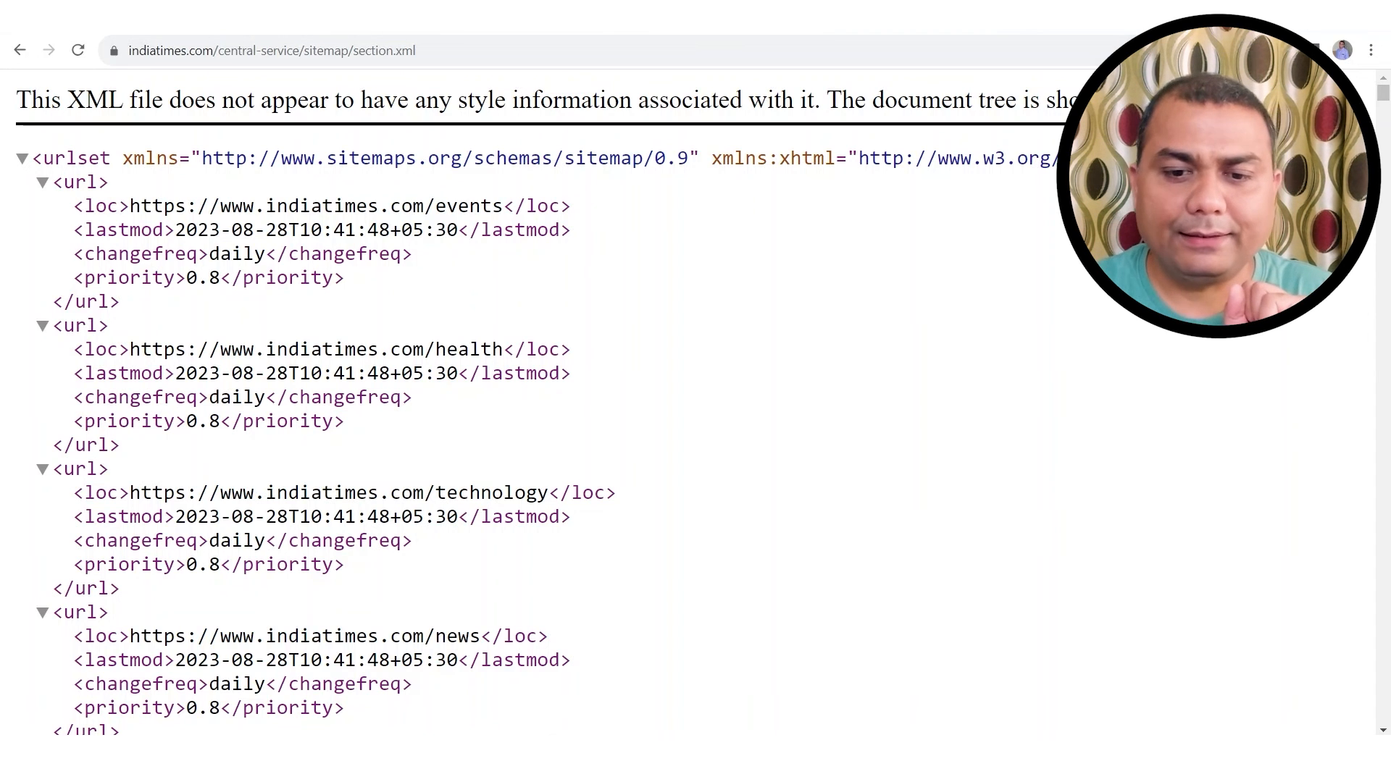
Step: In the scaleupskill tab, load scaleupskill.com/sitemap.xml to view the Yoast sitemap index
left_click(880, 15)
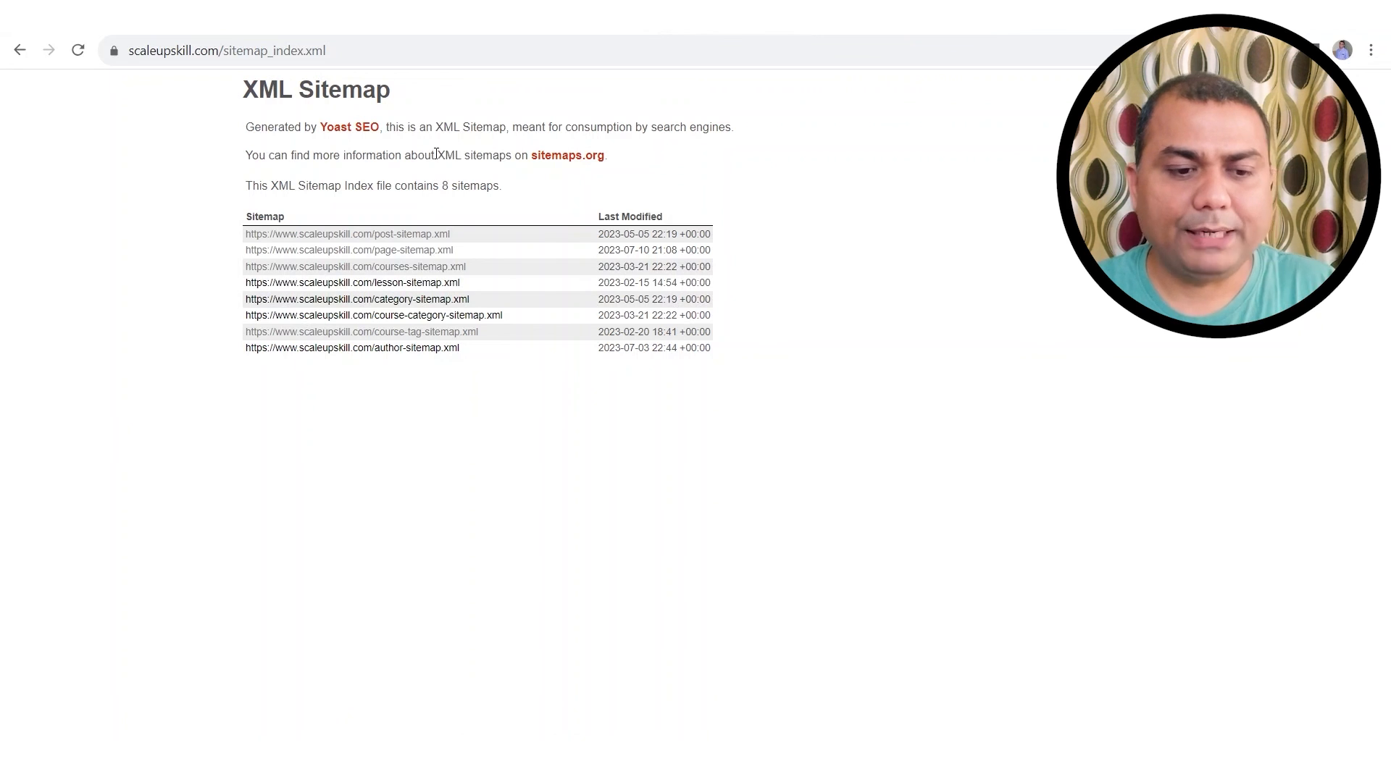
left_click(300, 46)
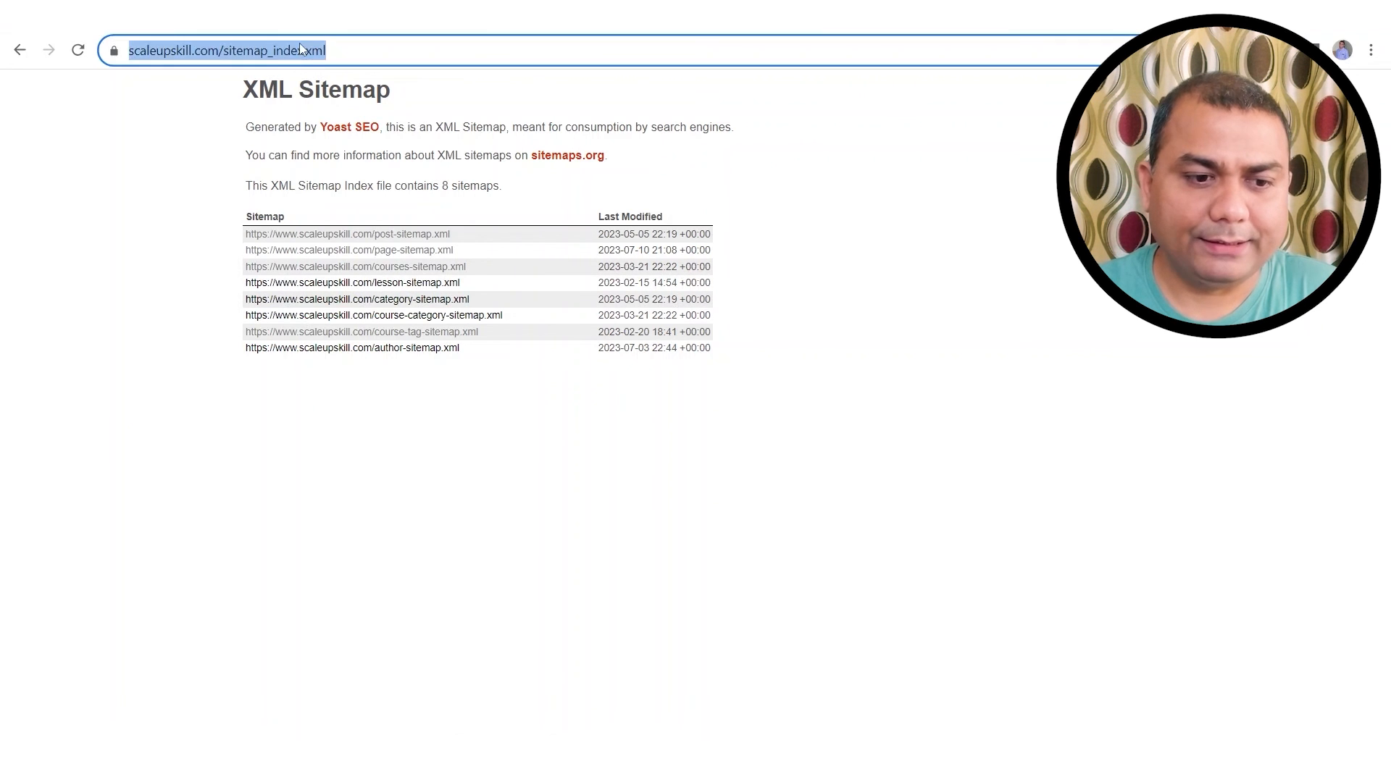
left_click(300, 52)
key("BackSpace")
key("BackSpace")
key("BackSpace")
key("BackSpace")
key("BackSpace")
key("BackSpace")
key("BackSpace")
key("BackSpace")
key("BackSpace")
key("BackSpace")
key("BackSpace")
key("BackSpace")
key("BackSpace")
key("BackSpace")
key("BackSpace")
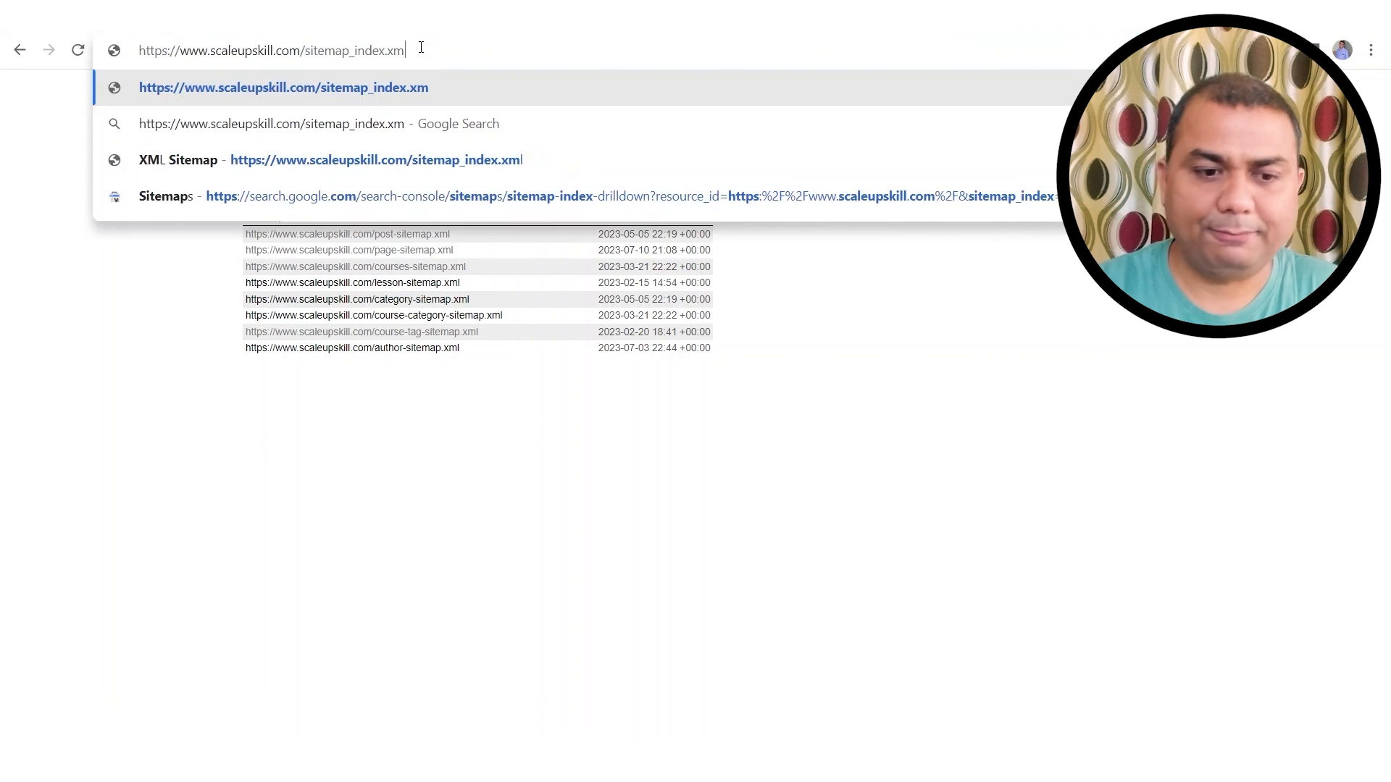
key("BackSpace")
key("BackSpace")
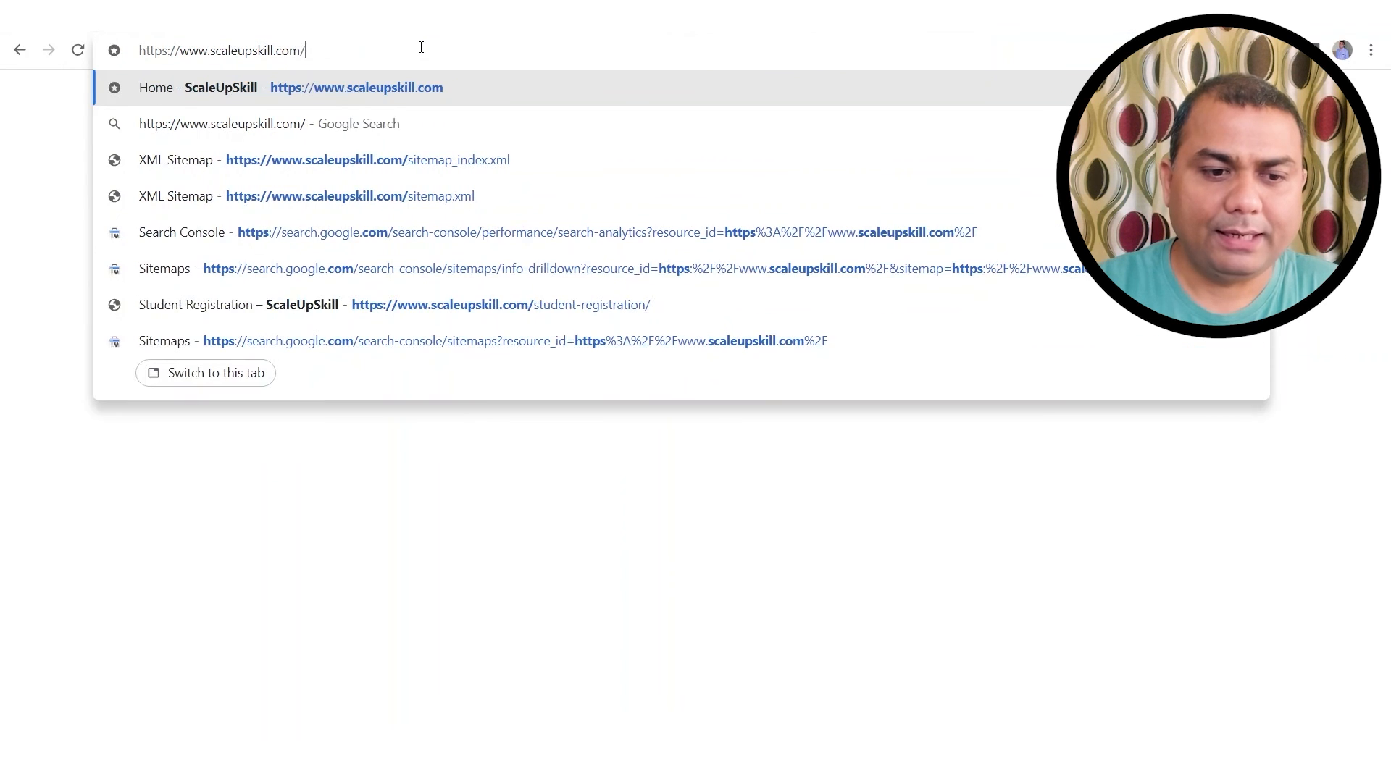
key("Return")
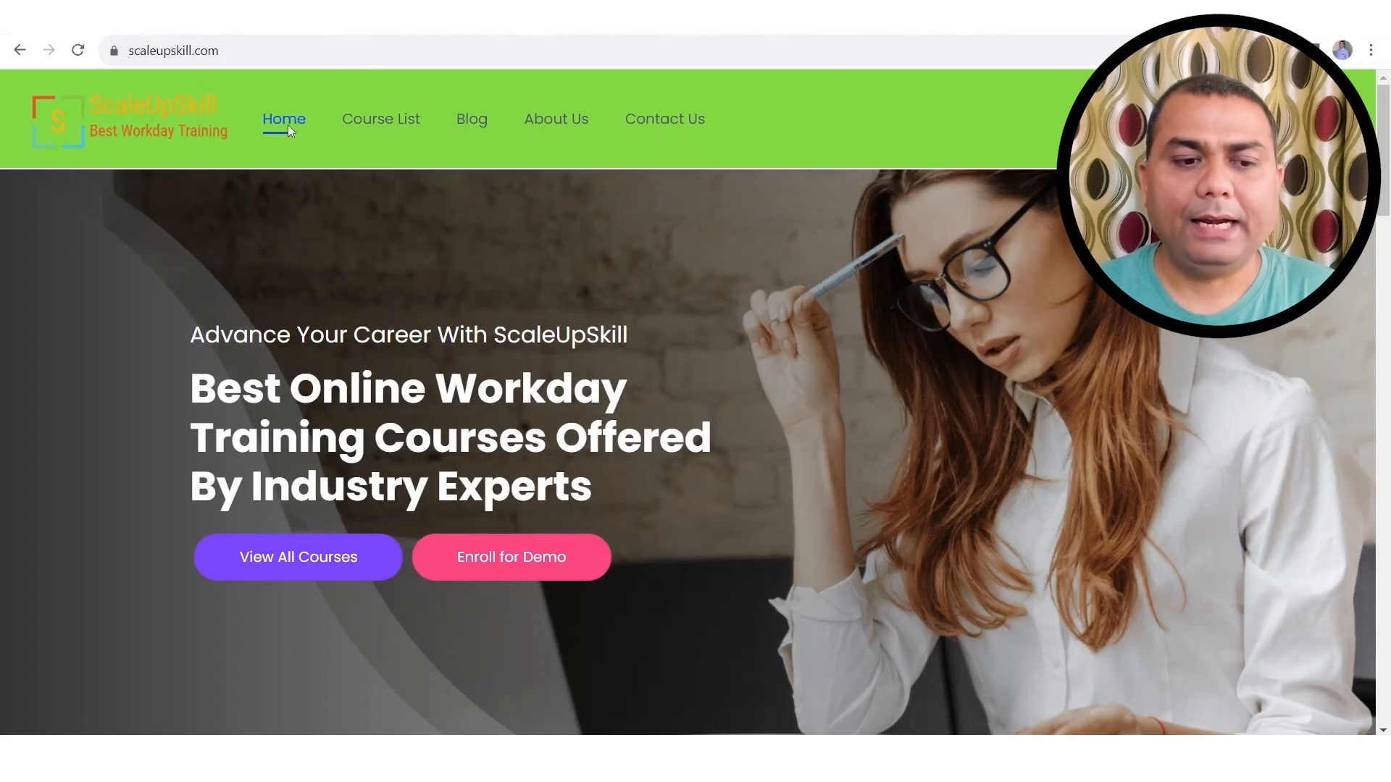
left_click(274, 46)
key("End")
type("si")
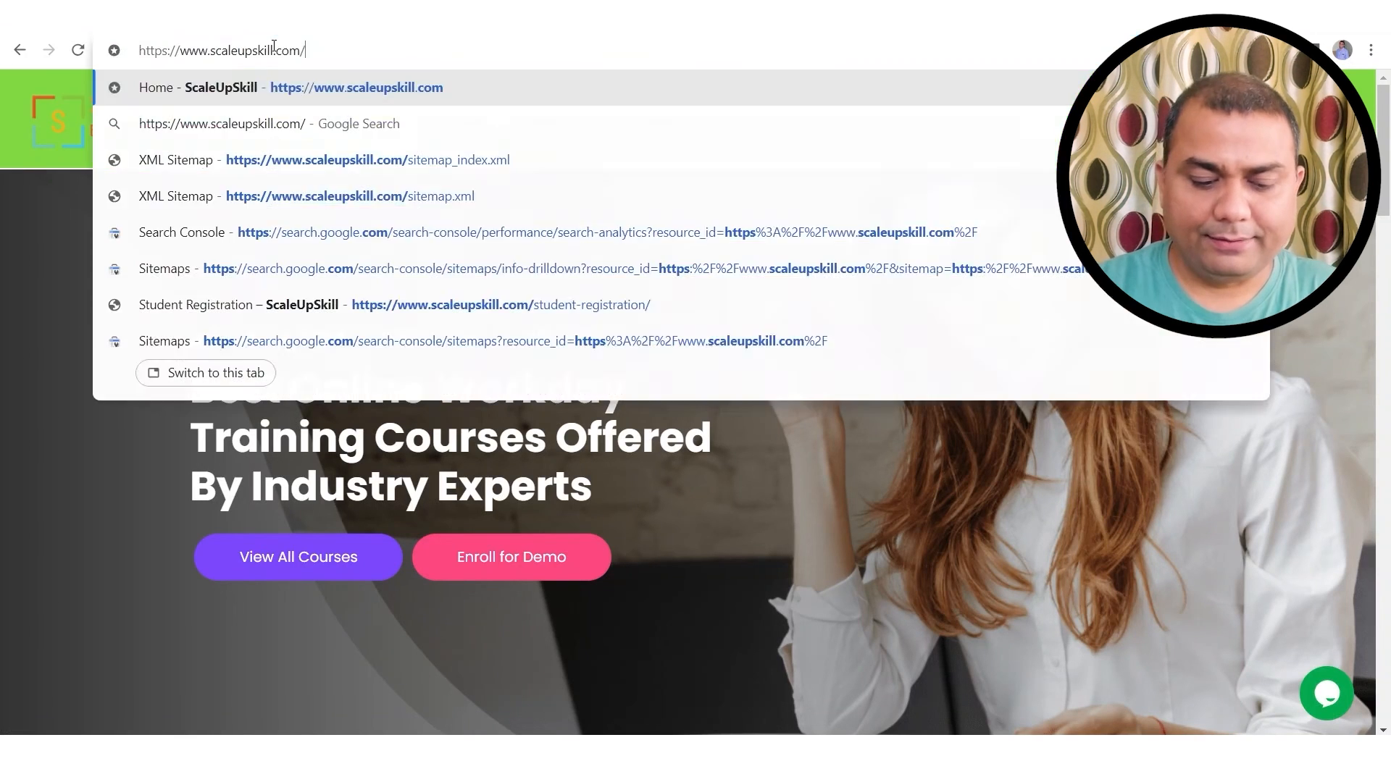
type("temap.xml")
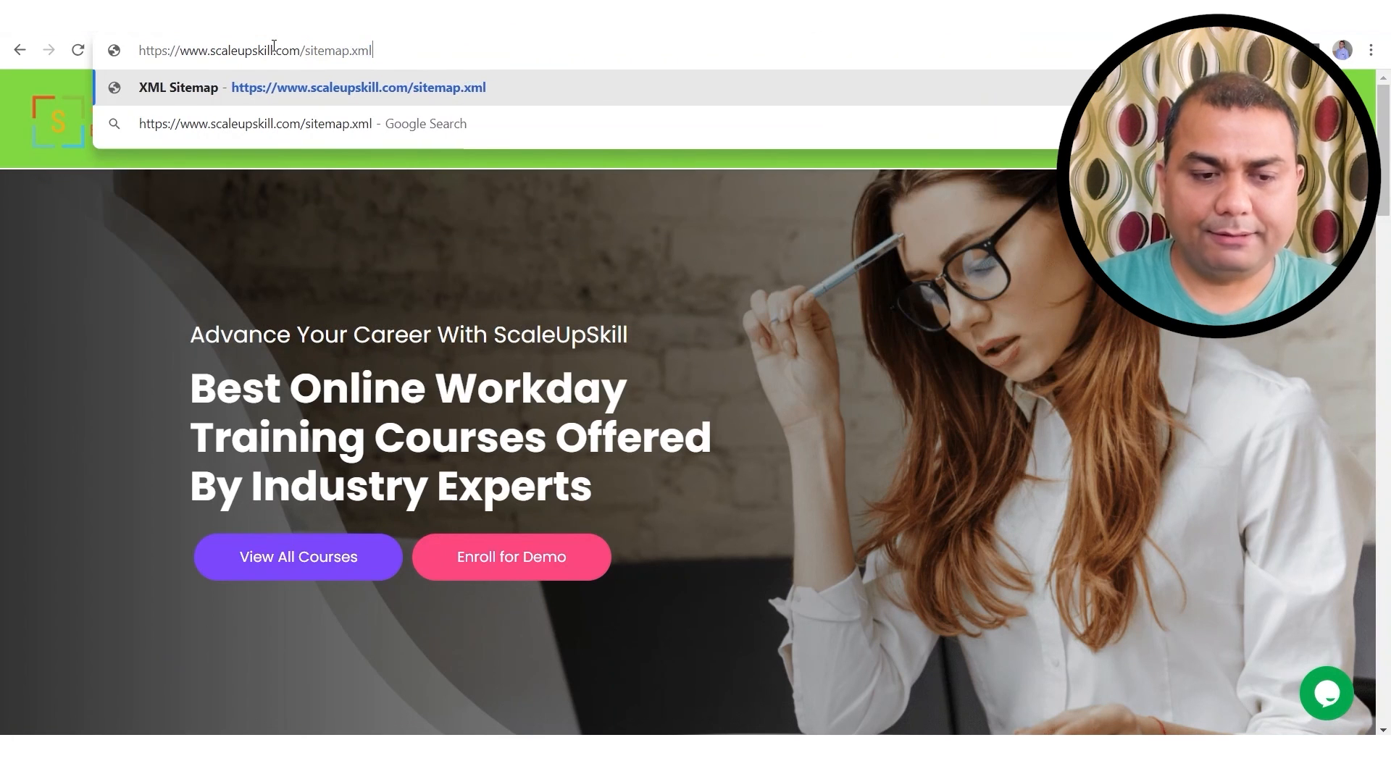
key("Return")
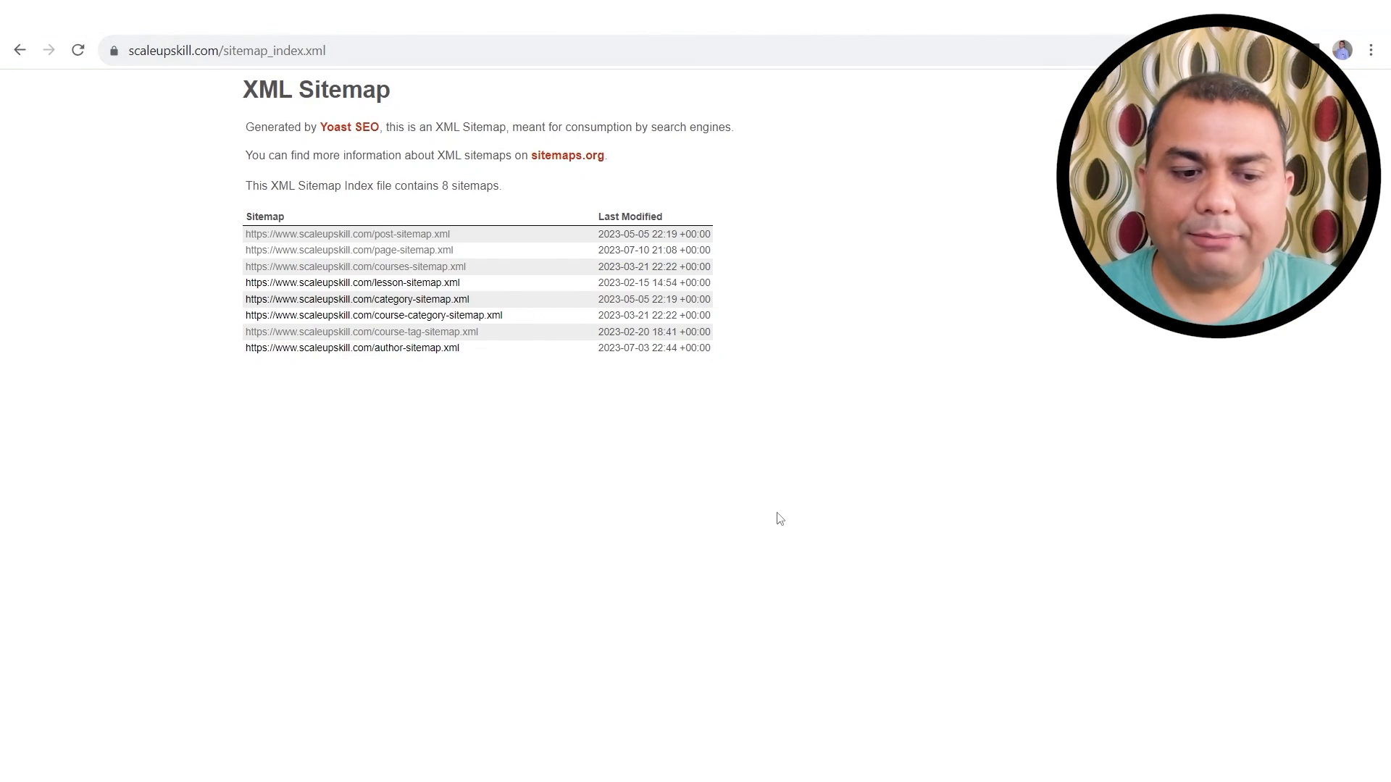
Step: Check the post sitemap (9 URLs) and courses sitemap (7 URLs), then highlight 'Yoast SEO' on the index
scroll(779, 519, "up", 4)
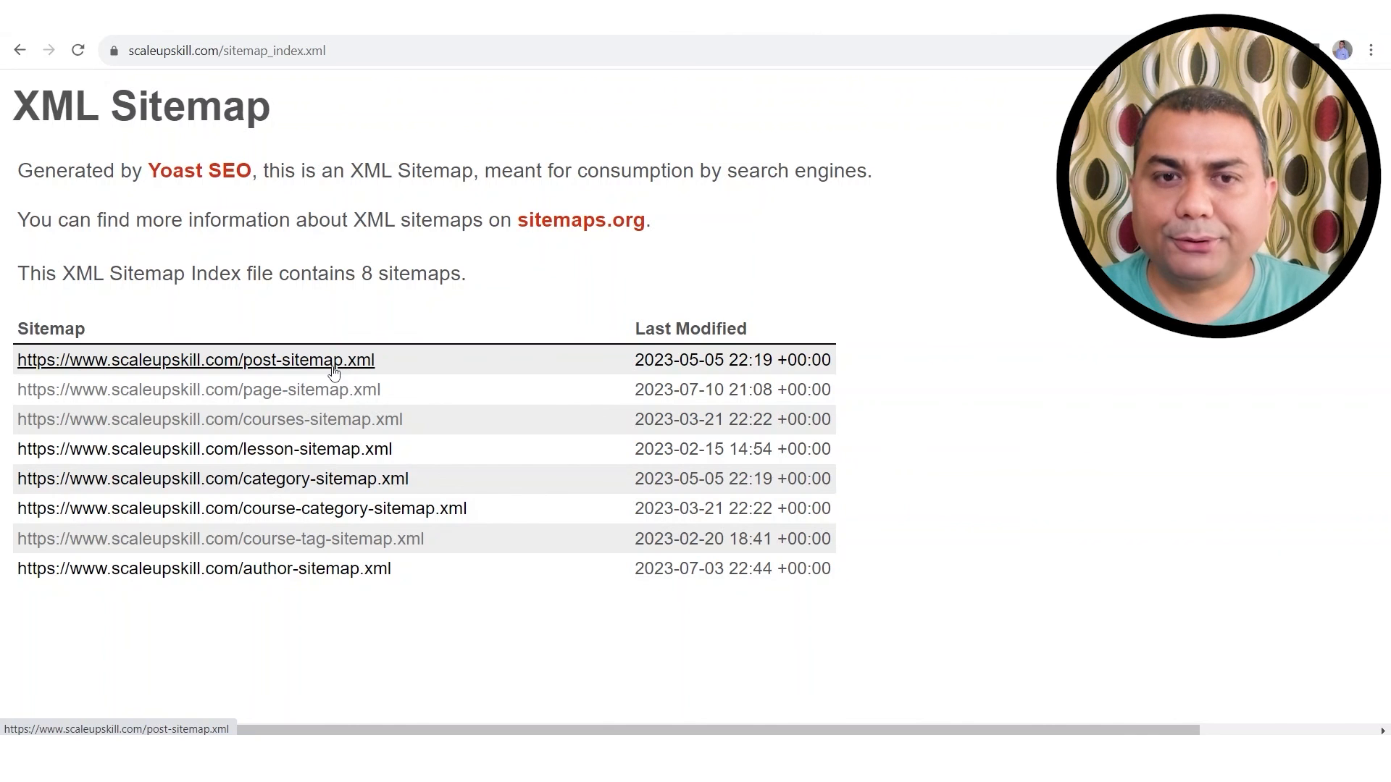
left_click(286, 370)
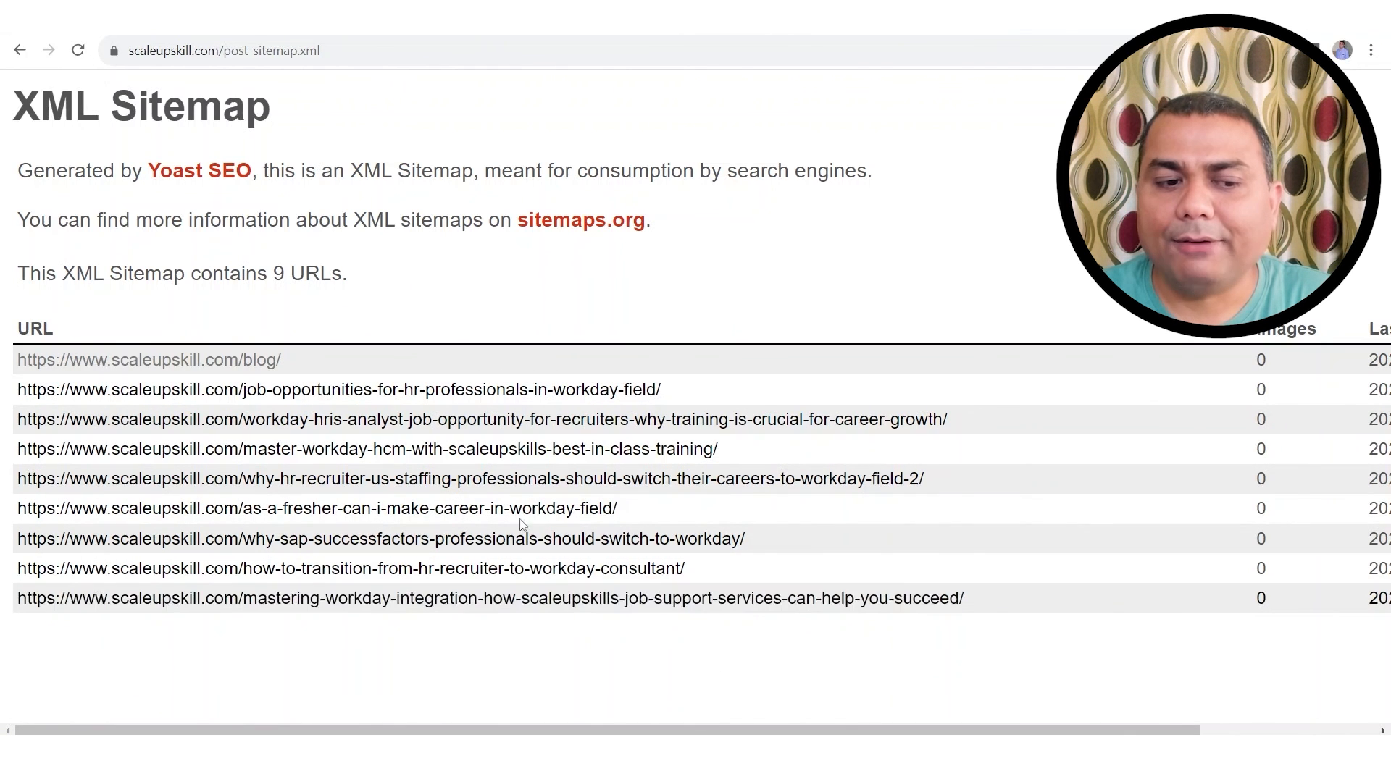
left_click(21, 50)
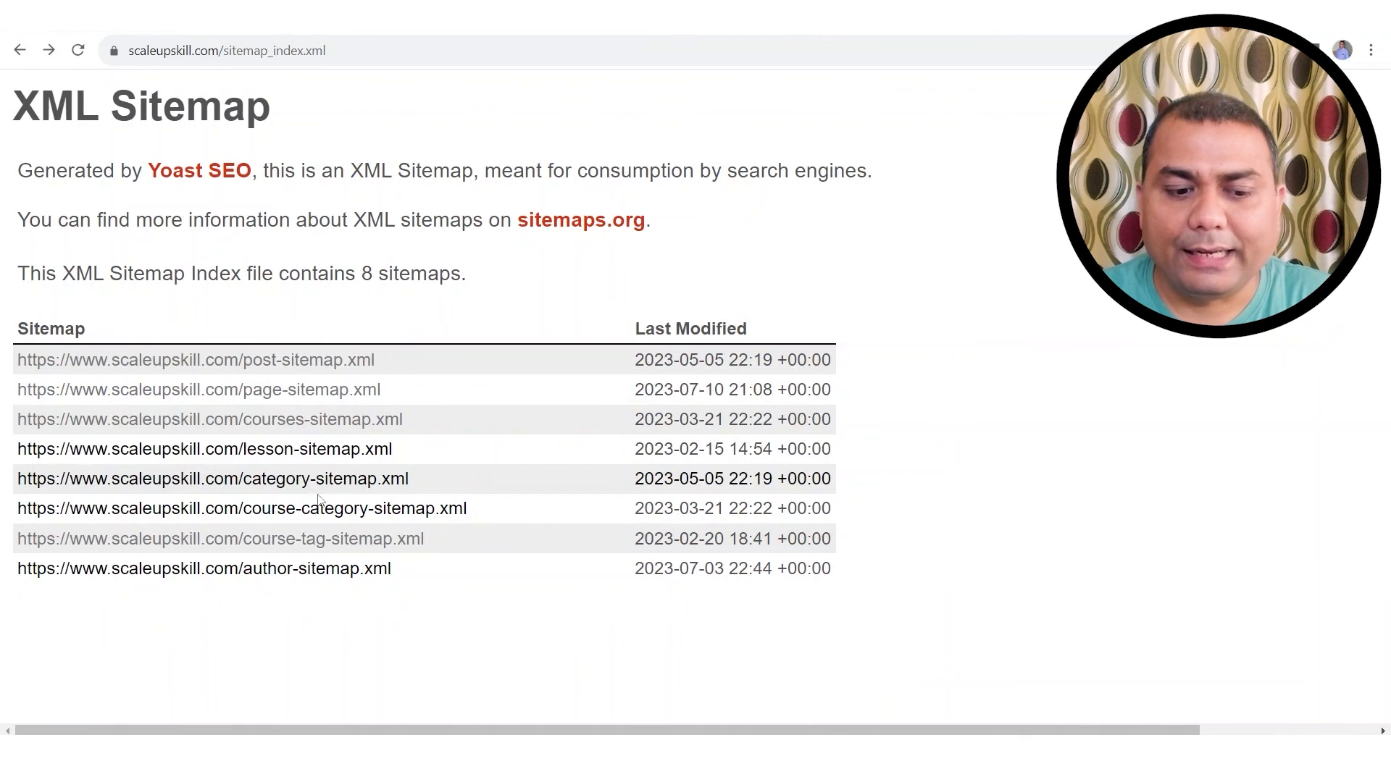
left_click(300, 424)
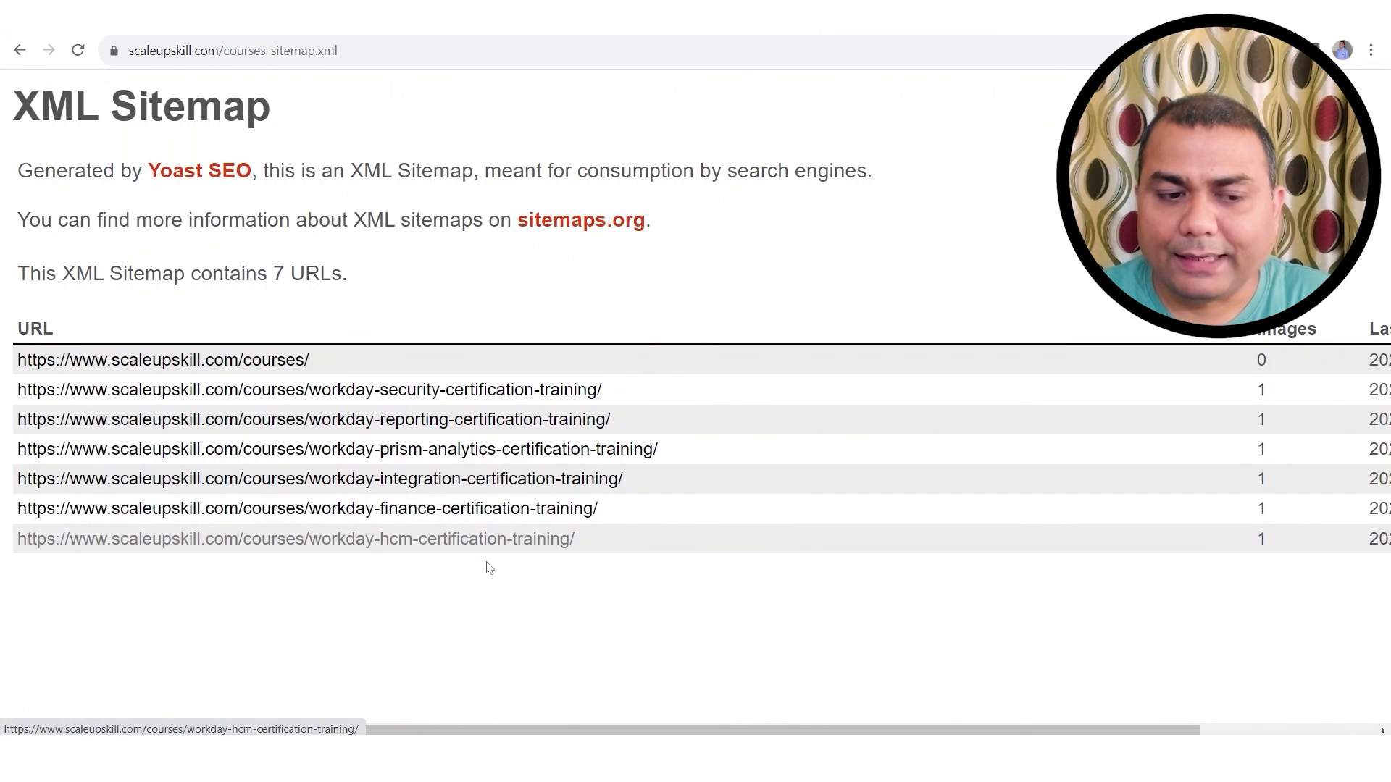
key("alt+Left")
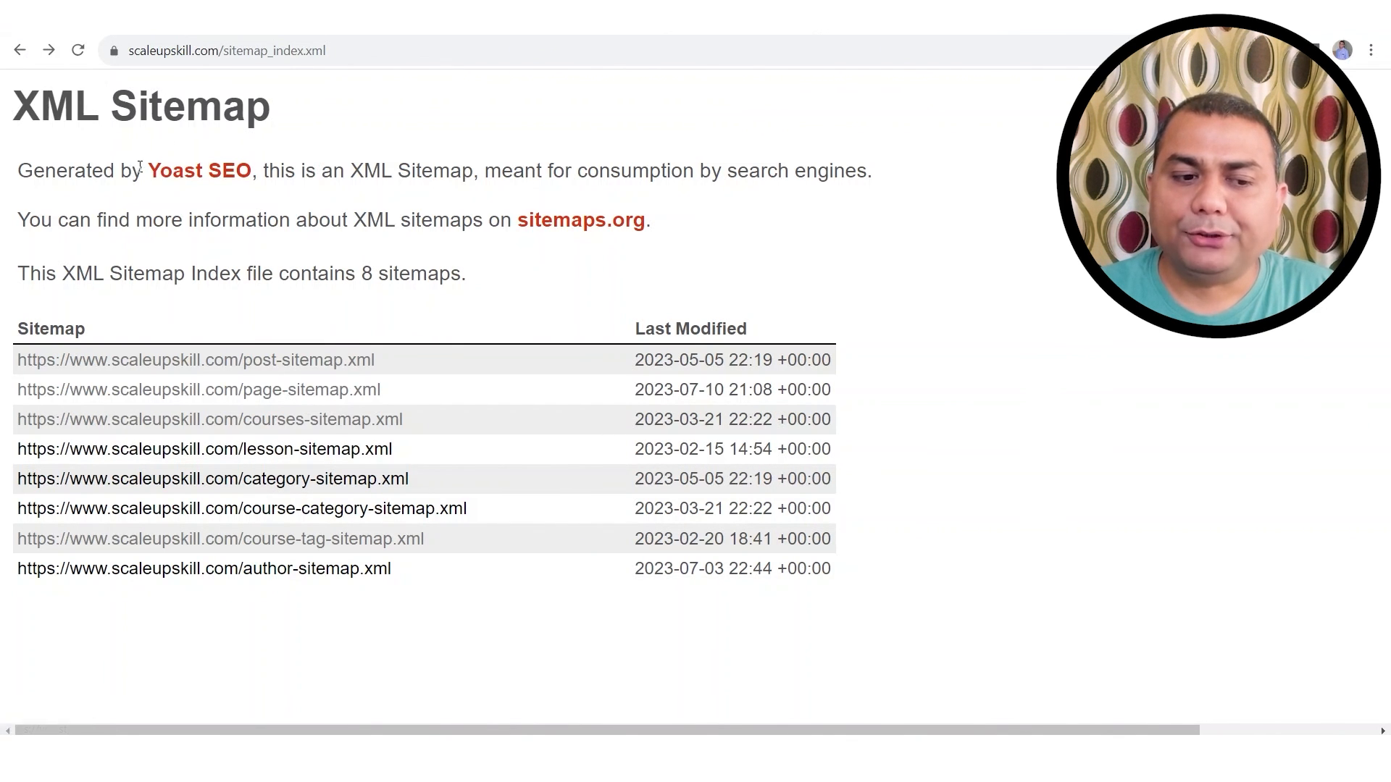
left_click_drag(142, 171, 259, 172)
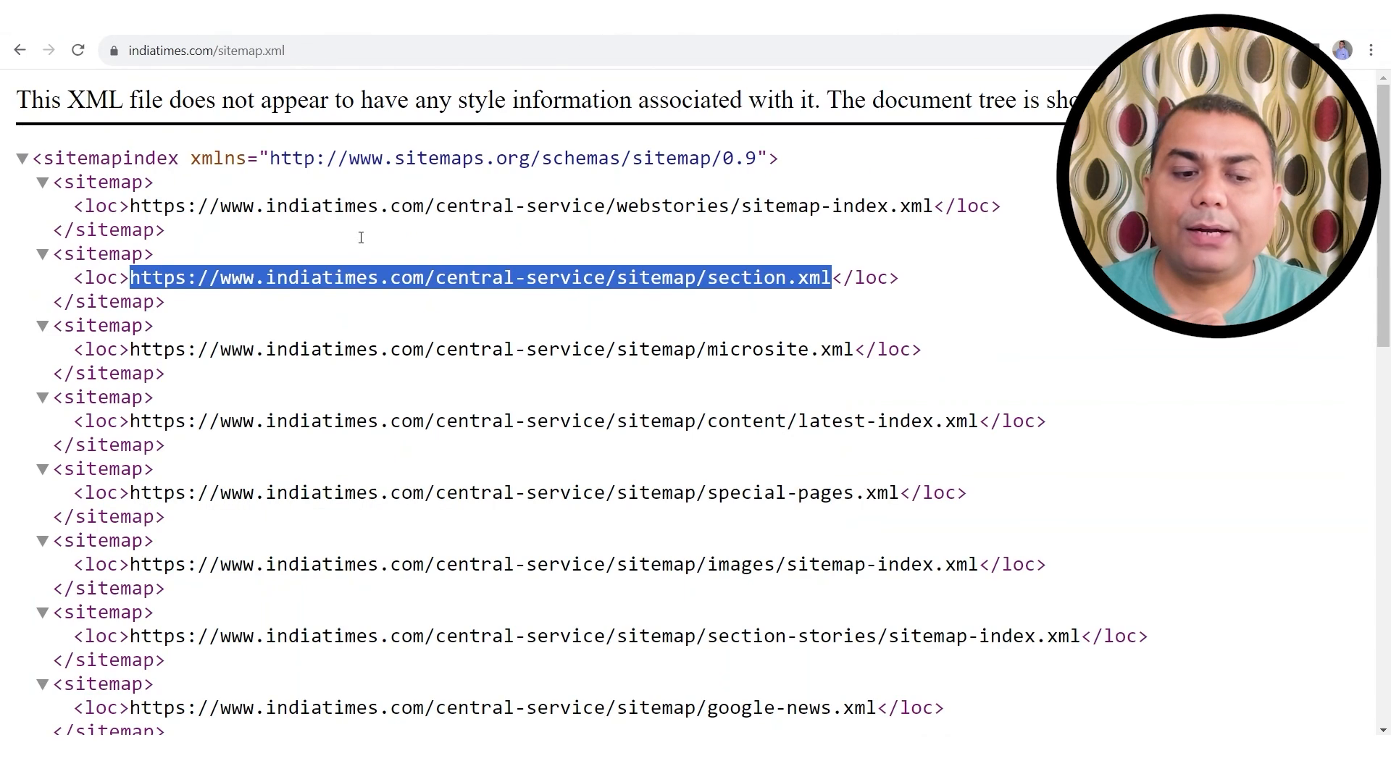
Step: Select the first <url> block of the indiatimes section.xml sitemap, then open a blank new tab
left_click(420, 529)
scroll(478, 485, "down", 12)
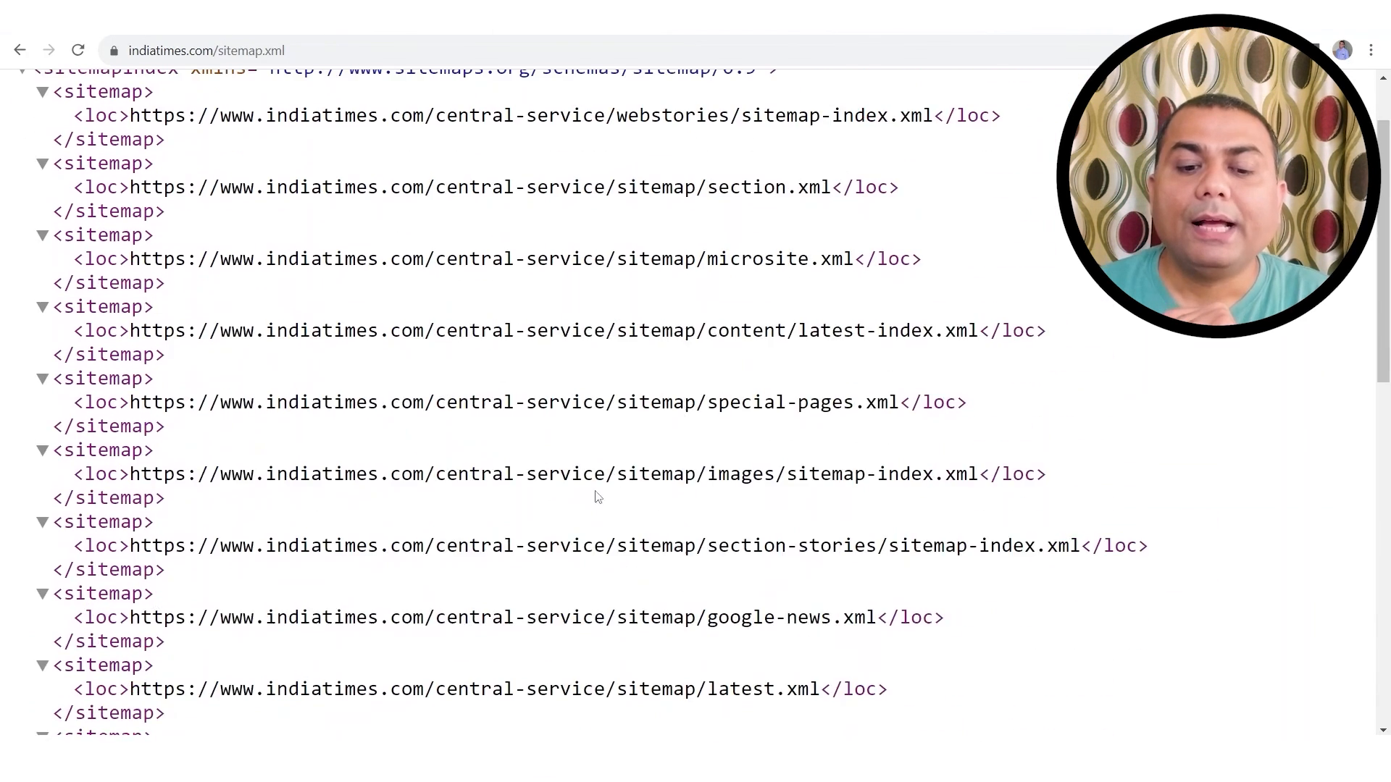
scroll(597, 497, "up", 2)
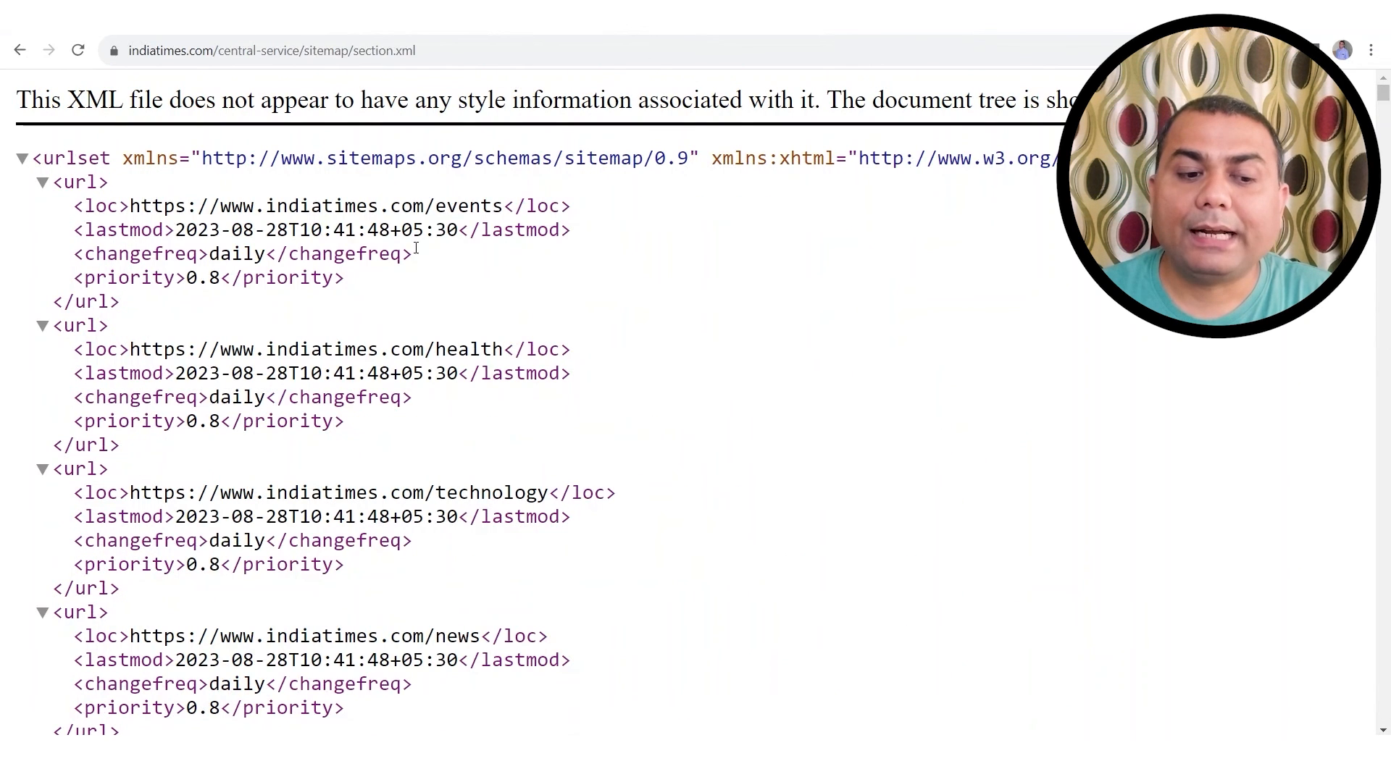
left_click_drag(395, 313, 48, 189)
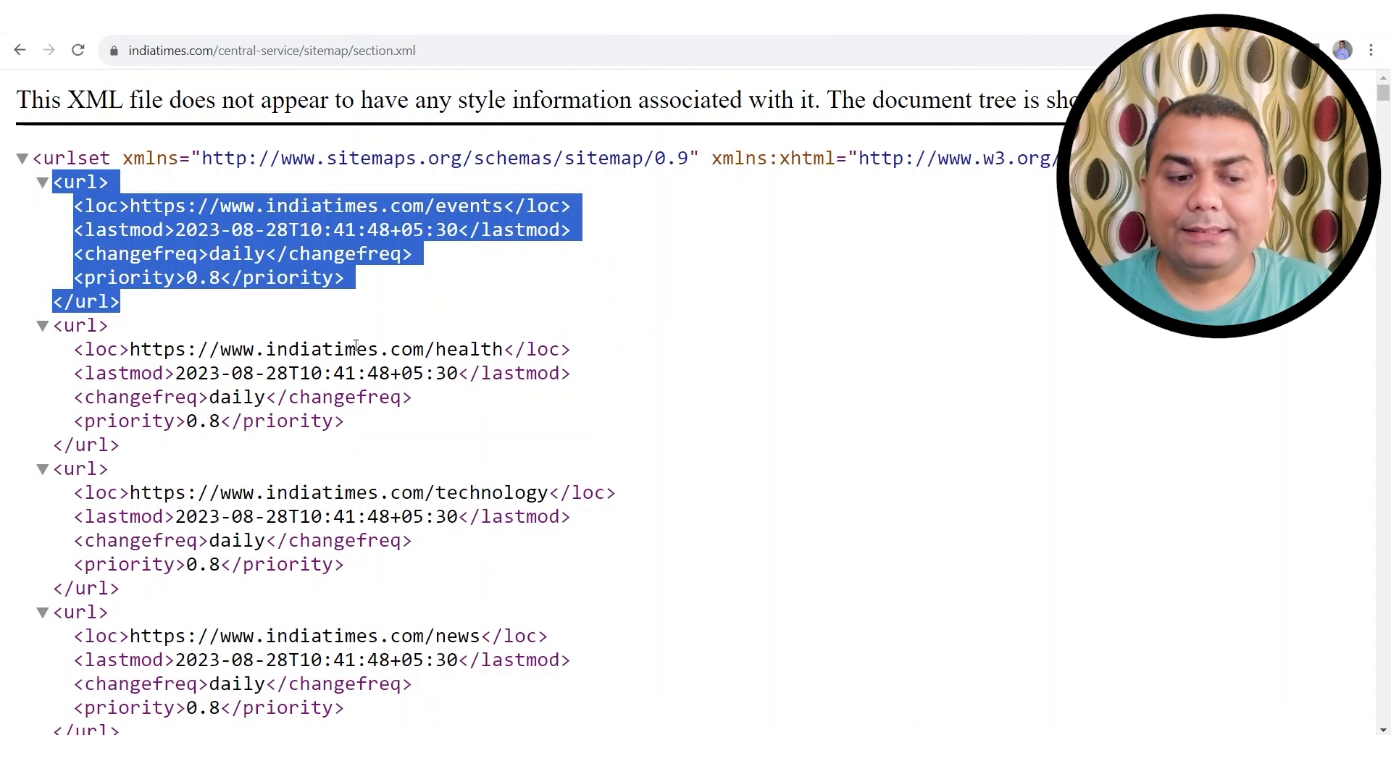
left_click(154, 308)
left_click_drag(132, 319, 26, 197)
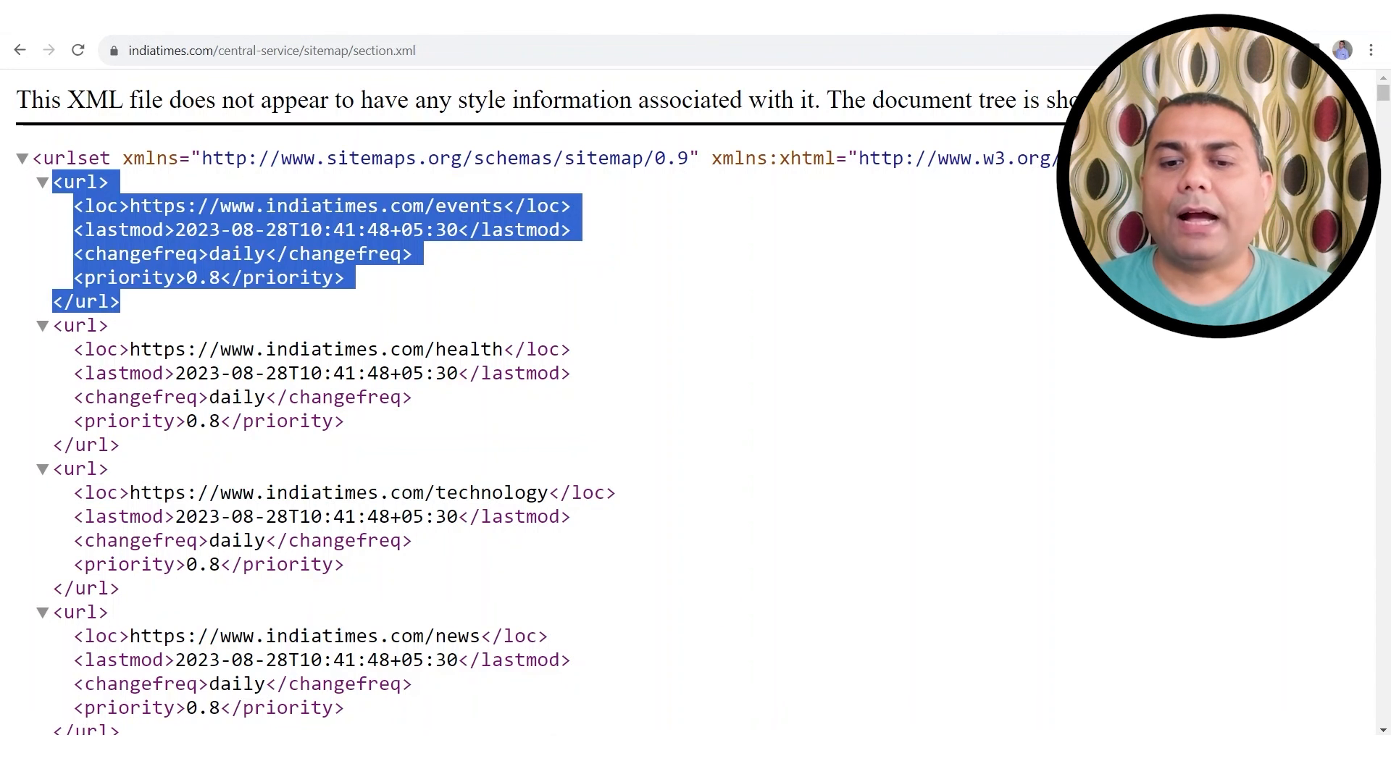
key("ctrl+t")
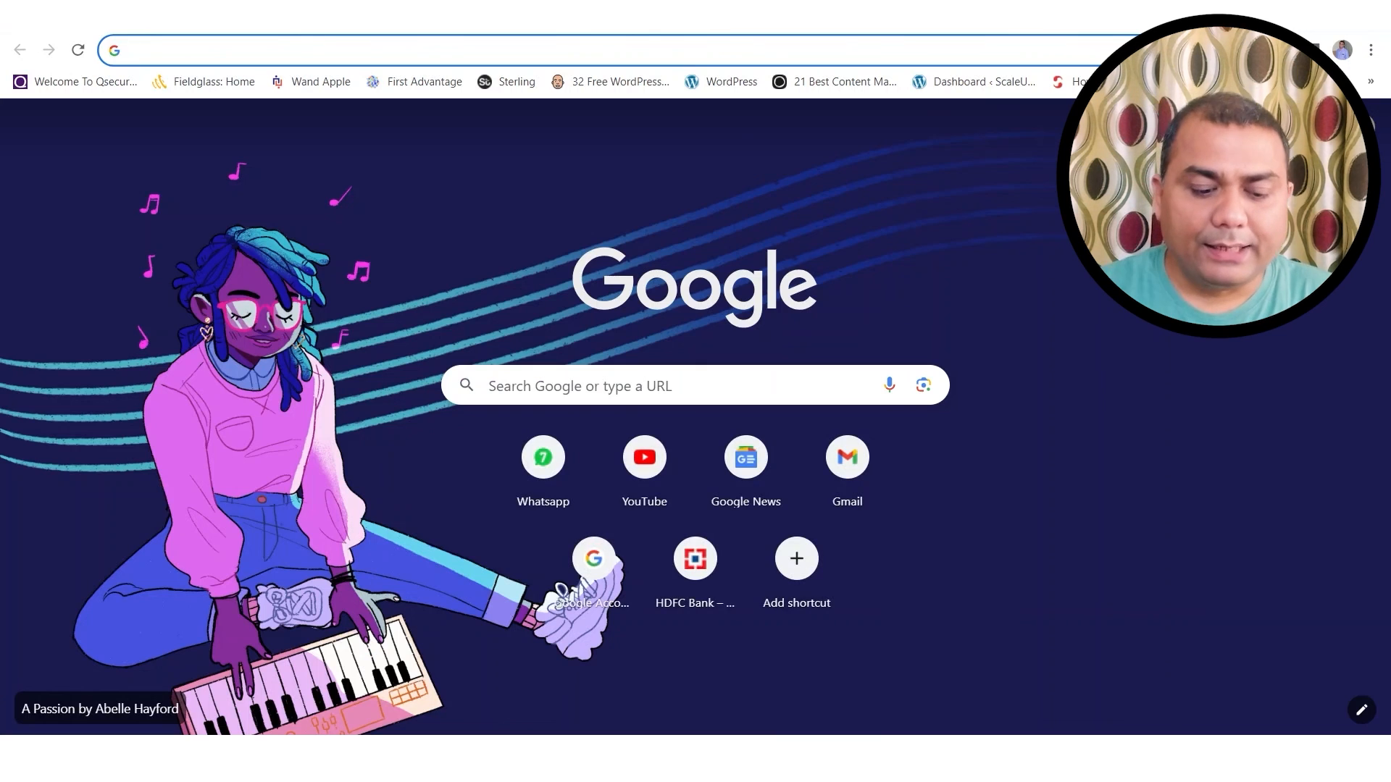
Step: Search for a sitemap generator tool, open XML-Sitemaps.com and start crawling scaleupskill.com
type("sitem")
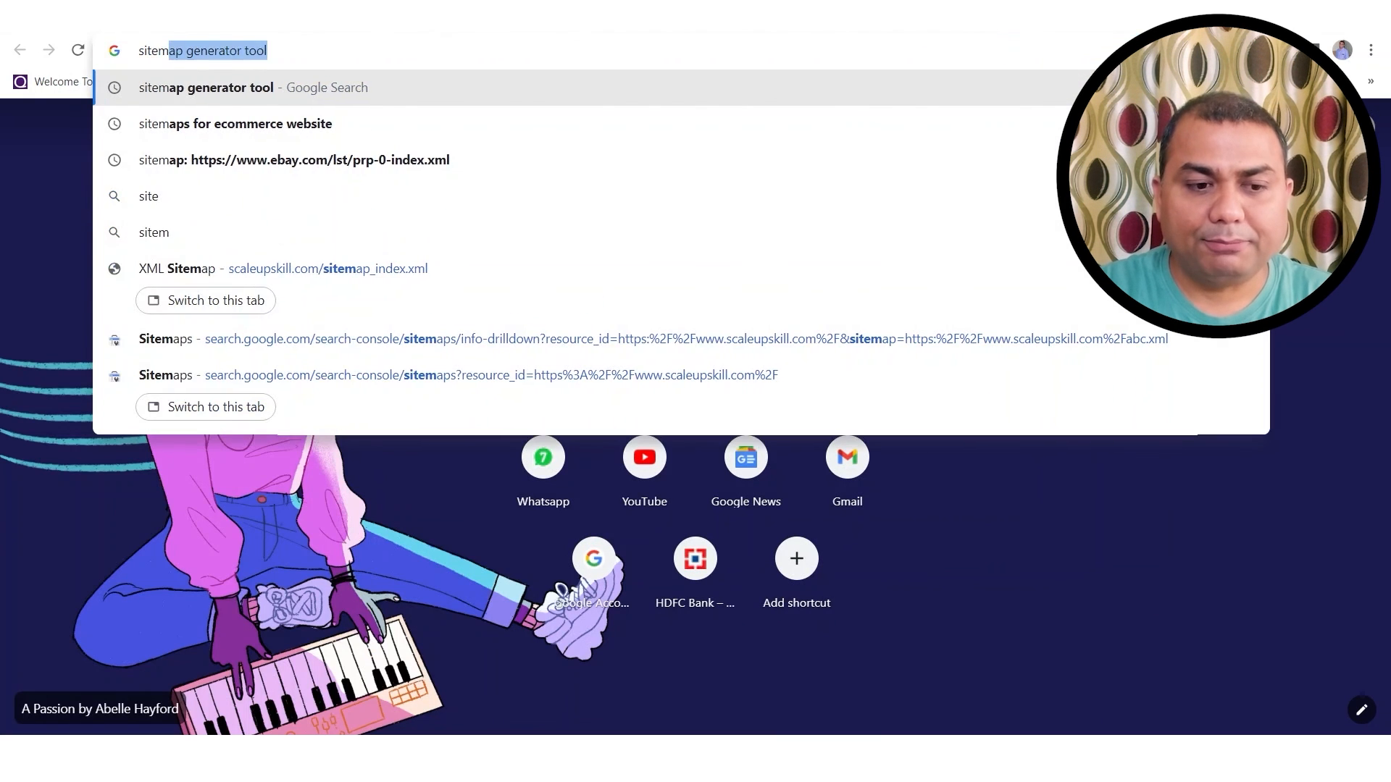
key("Return")
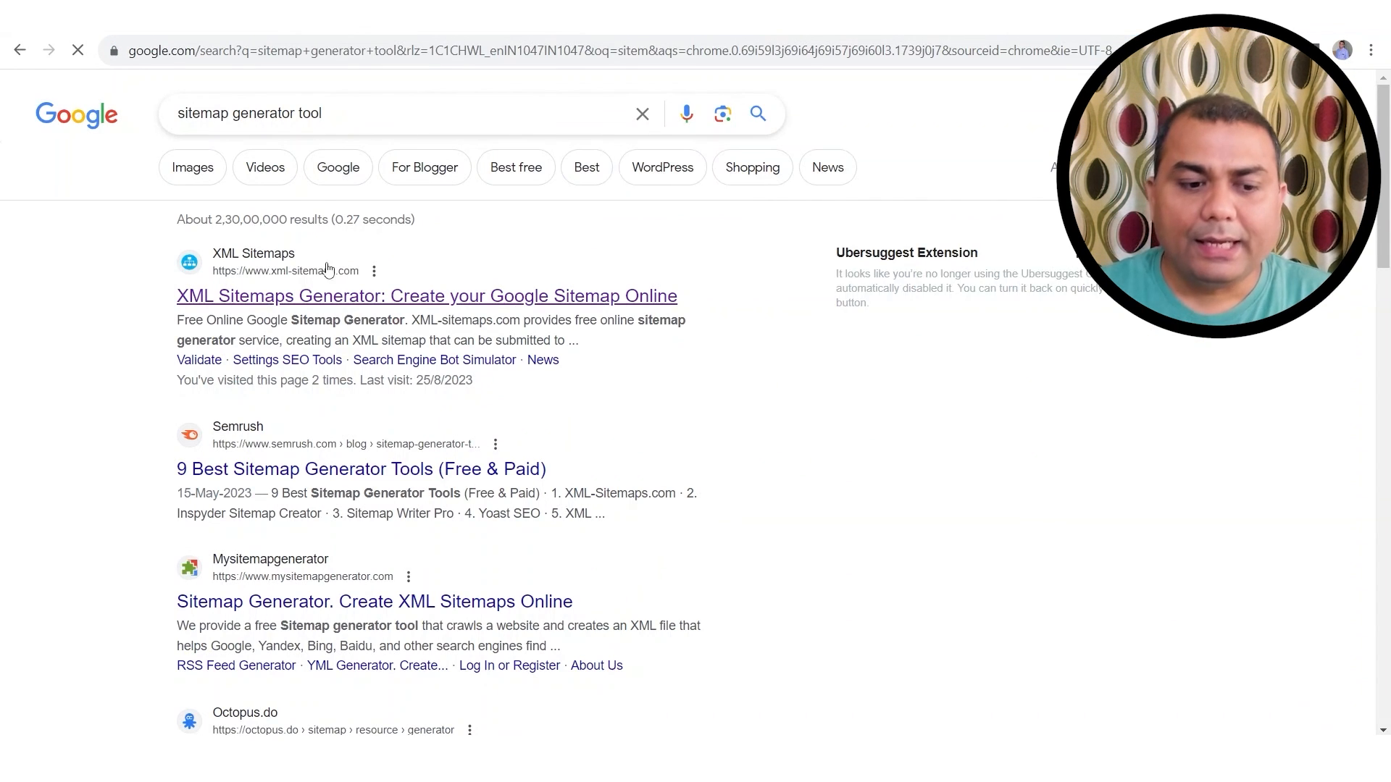
left_click(360, 303)
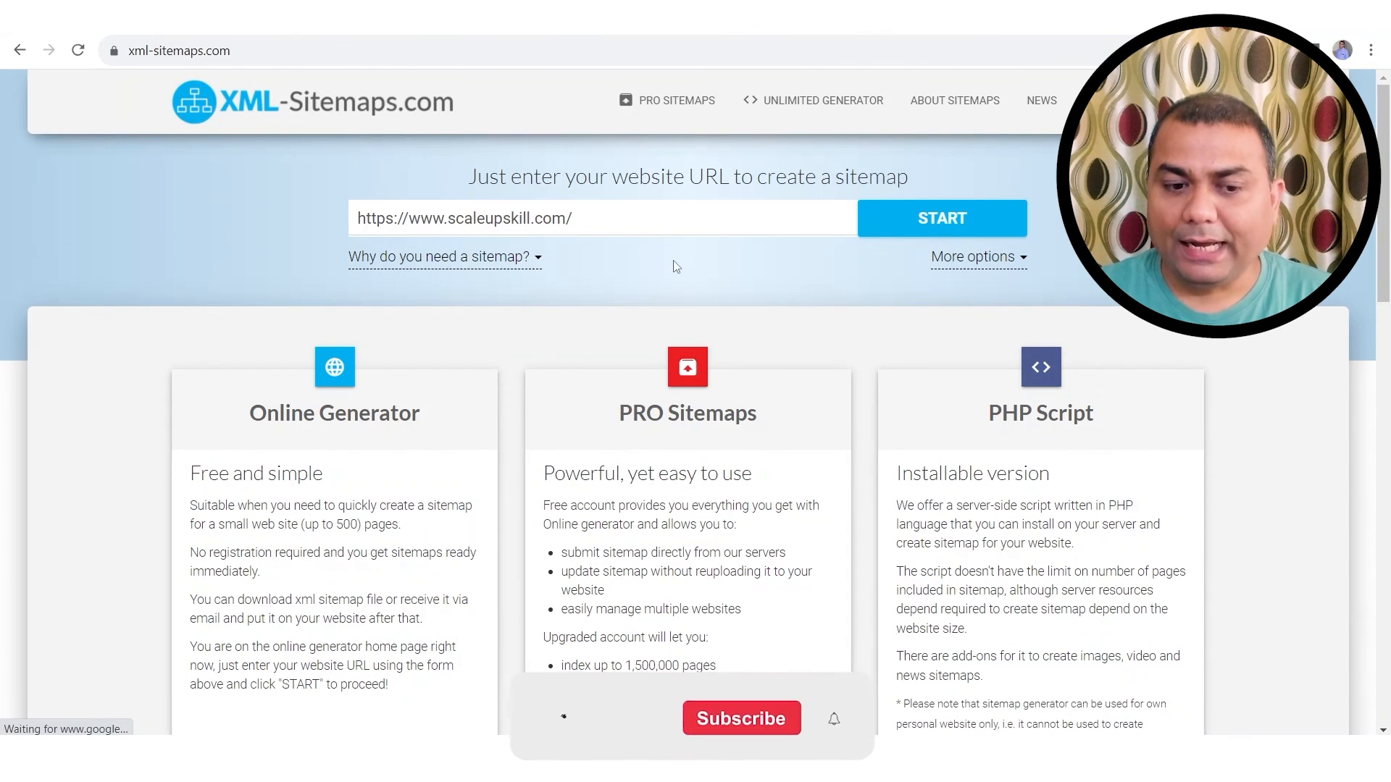
left_click(933, 236)
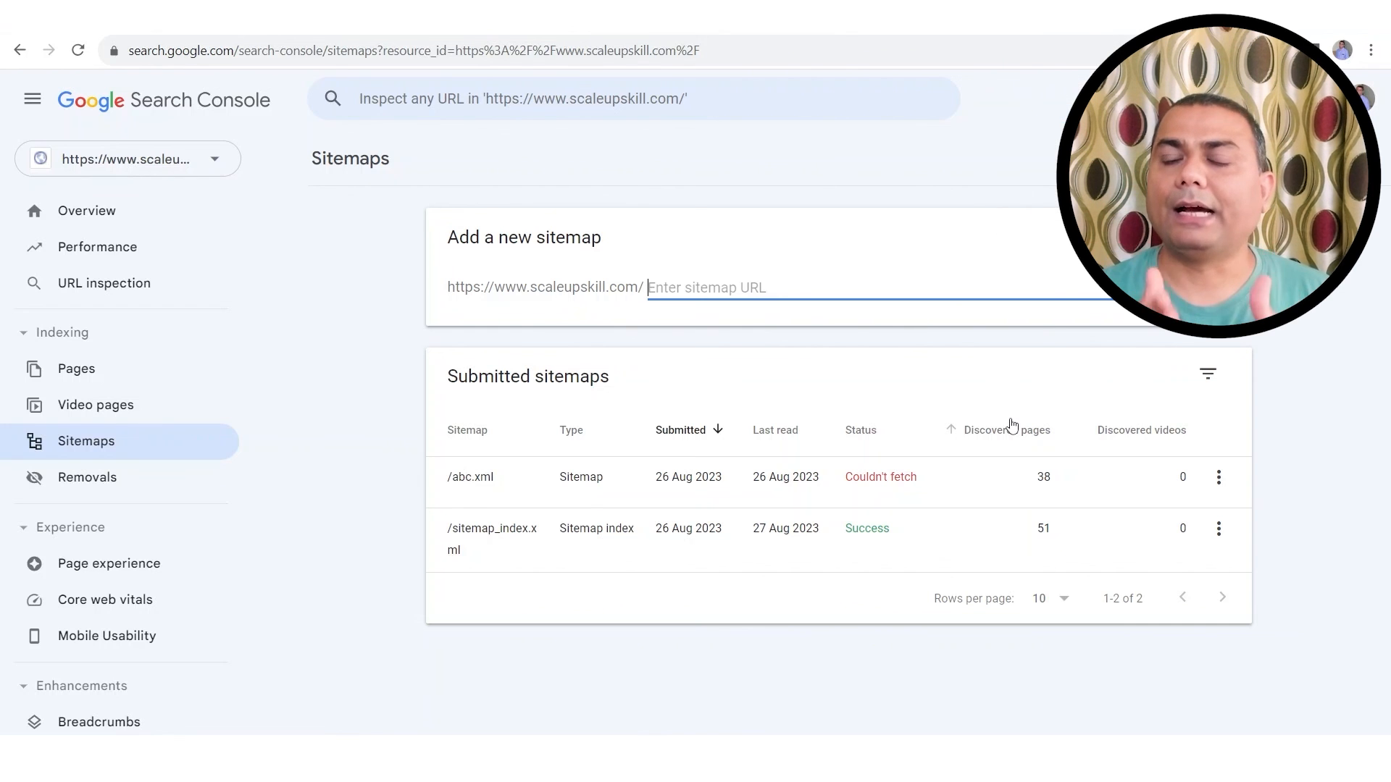
Step: Review the generated 38-page sitemap's details and its full XML, then return to the details page
left_click(1050, 35)
left_click(588, 328)
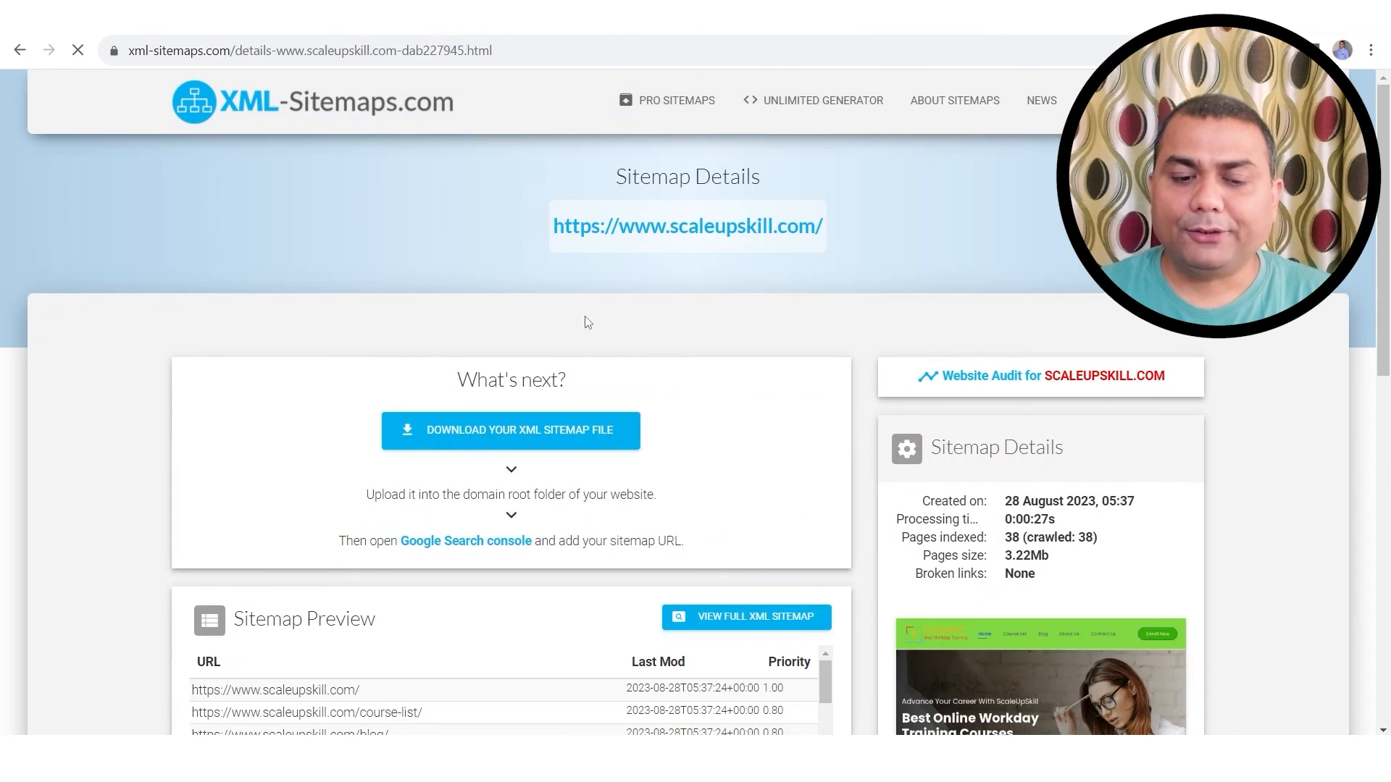
scroll(493, 379, "down", 5)
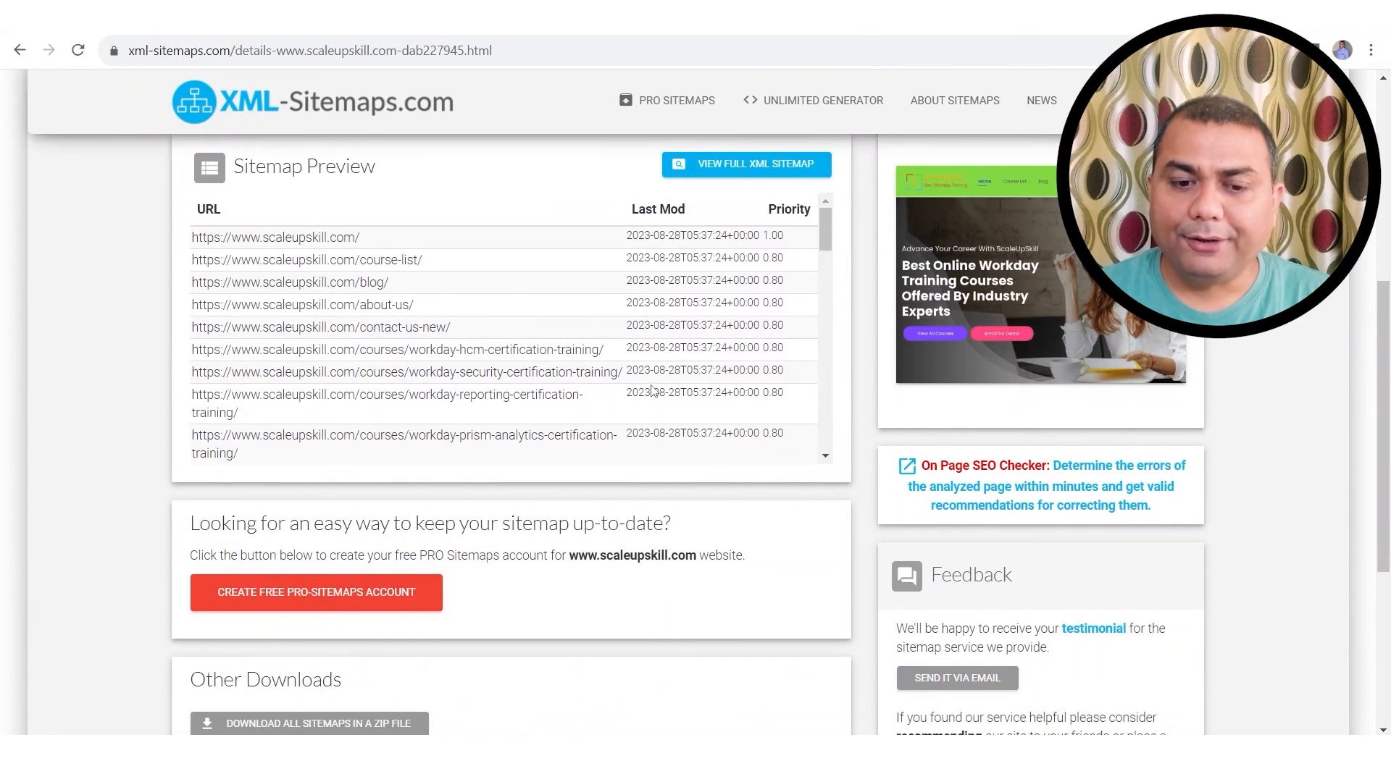
scroll(652, 391, "up", 1)
scroll(735, 297, "up", 1)
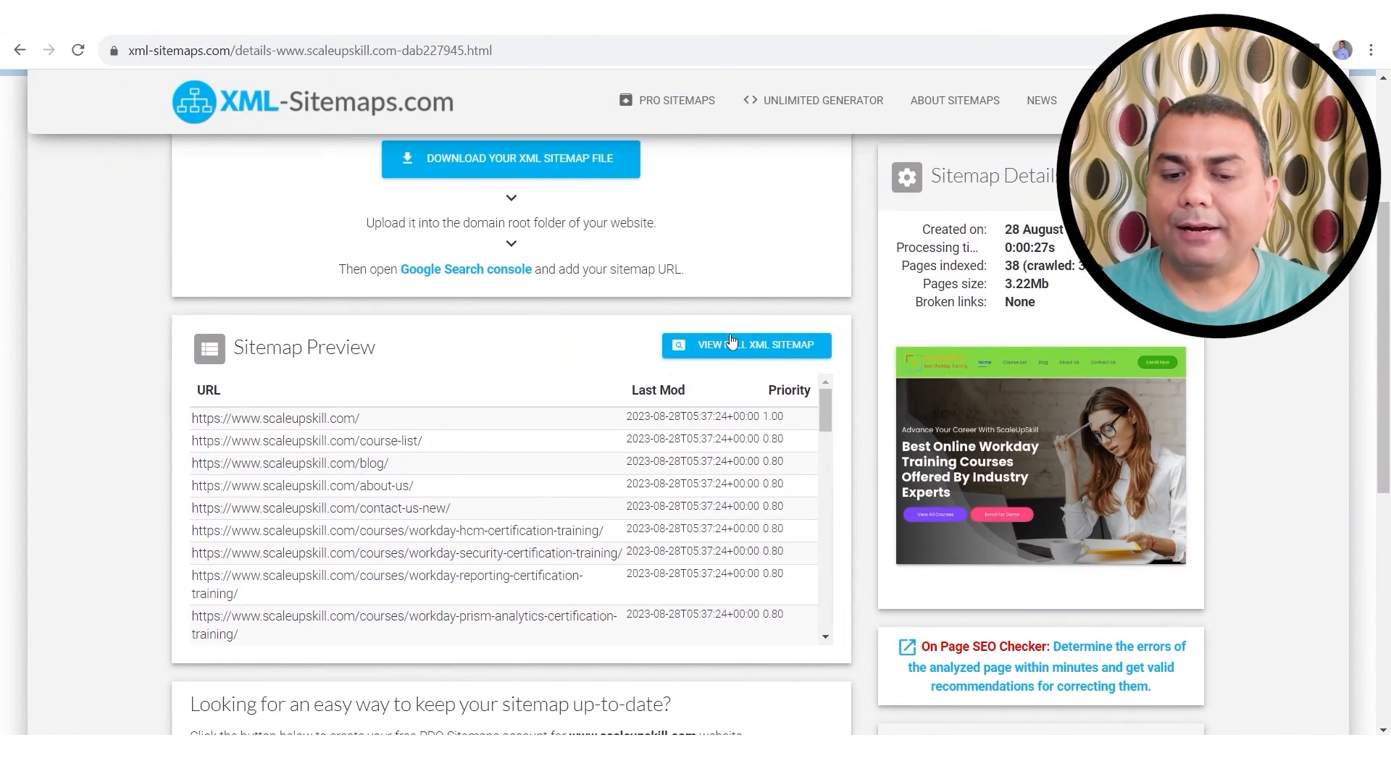
left_click(750, 351)
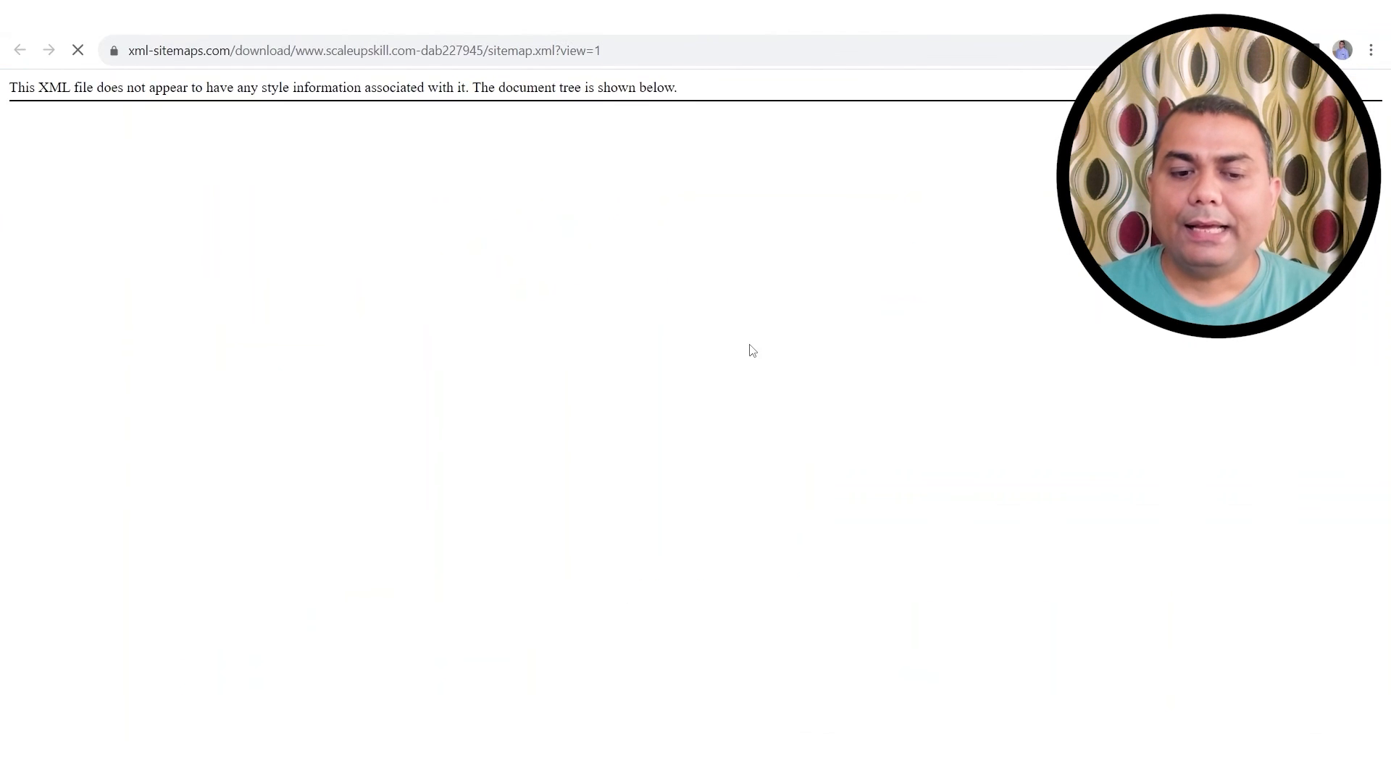
scroll(248, 250, "up", 3)
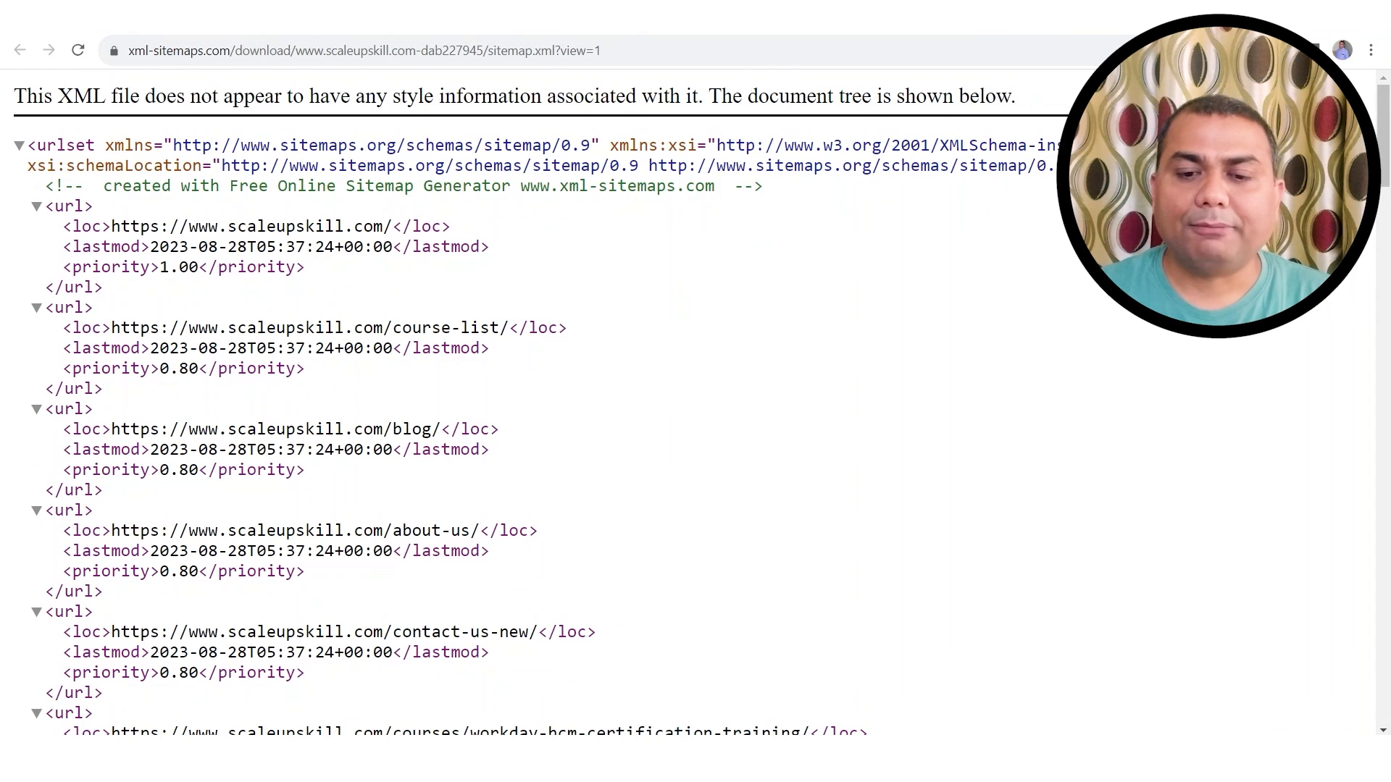
key("alt+Left")
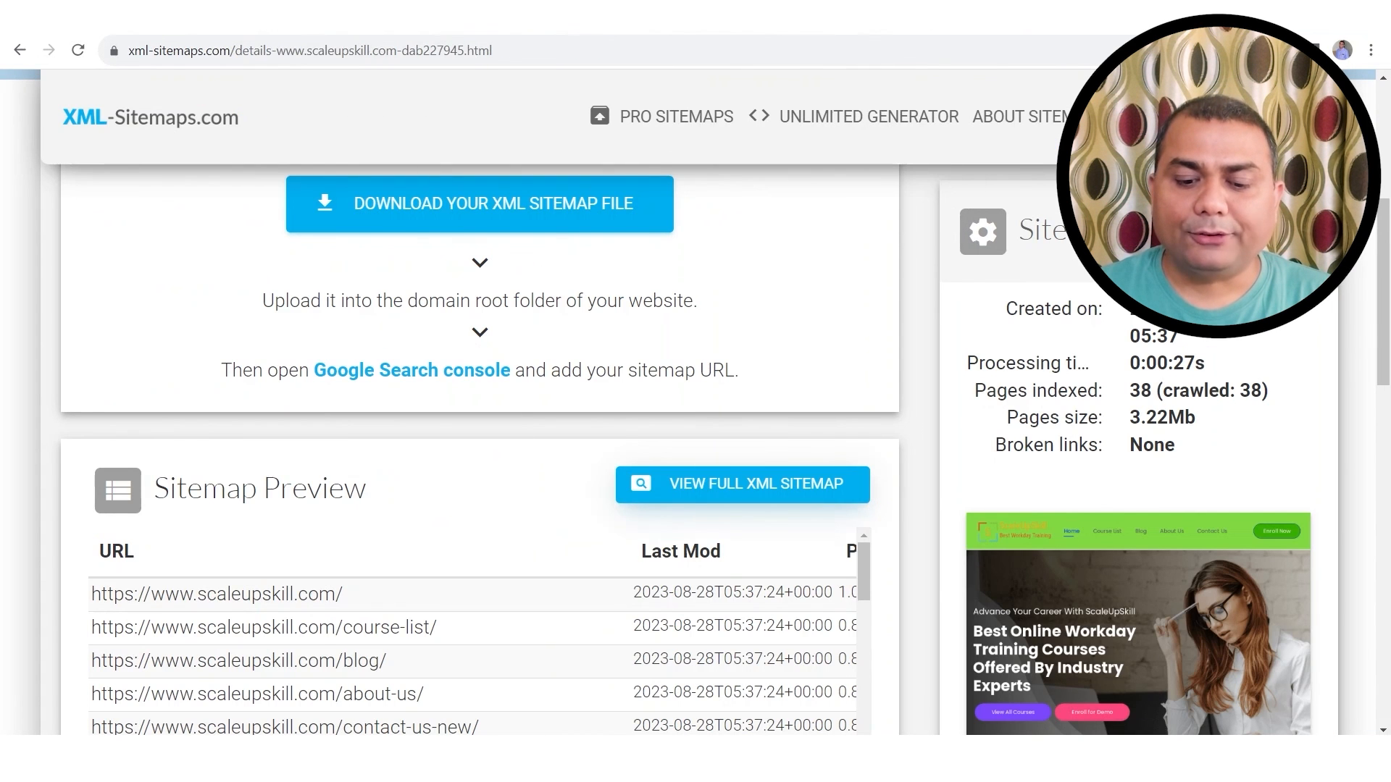
Step: Open the Downloads folder in File Explorer and come back to the browser
key("super+e")
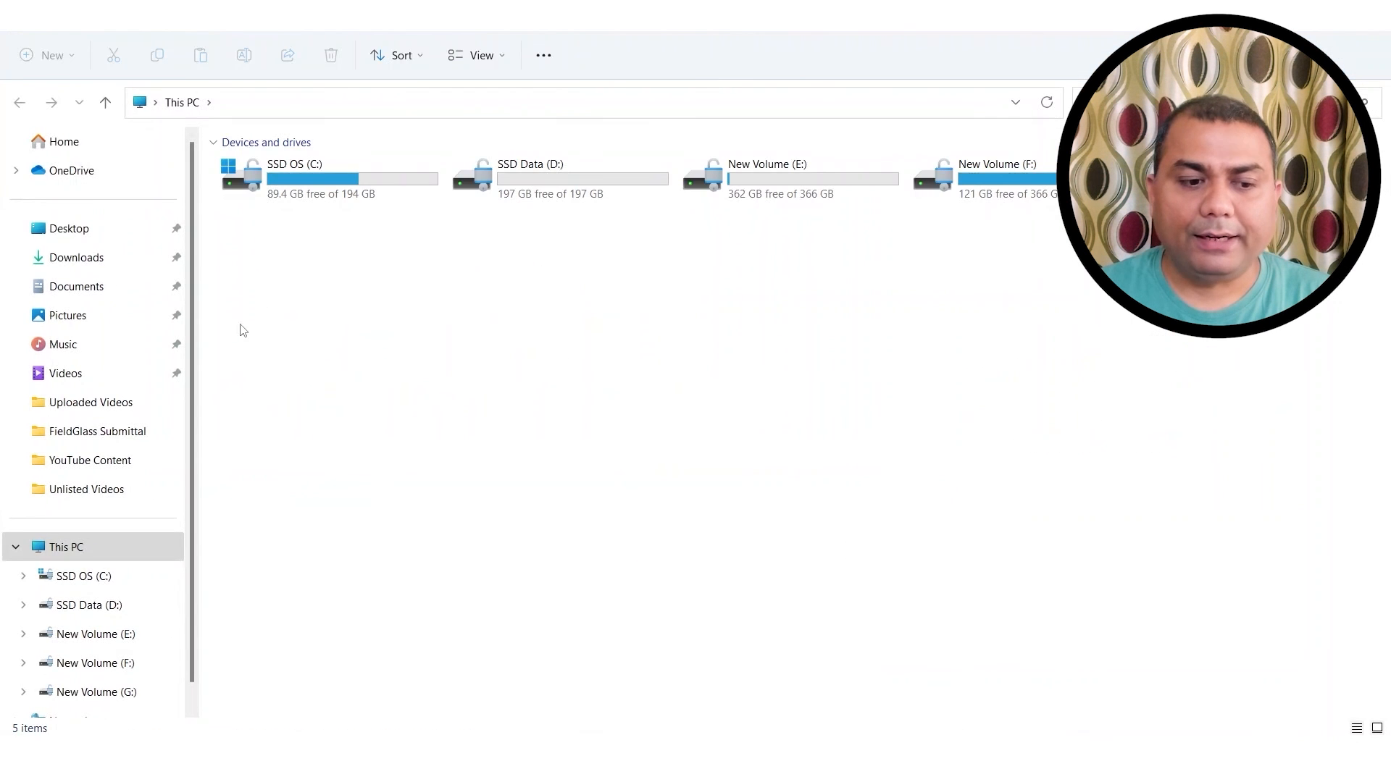
left_click(110, 257)
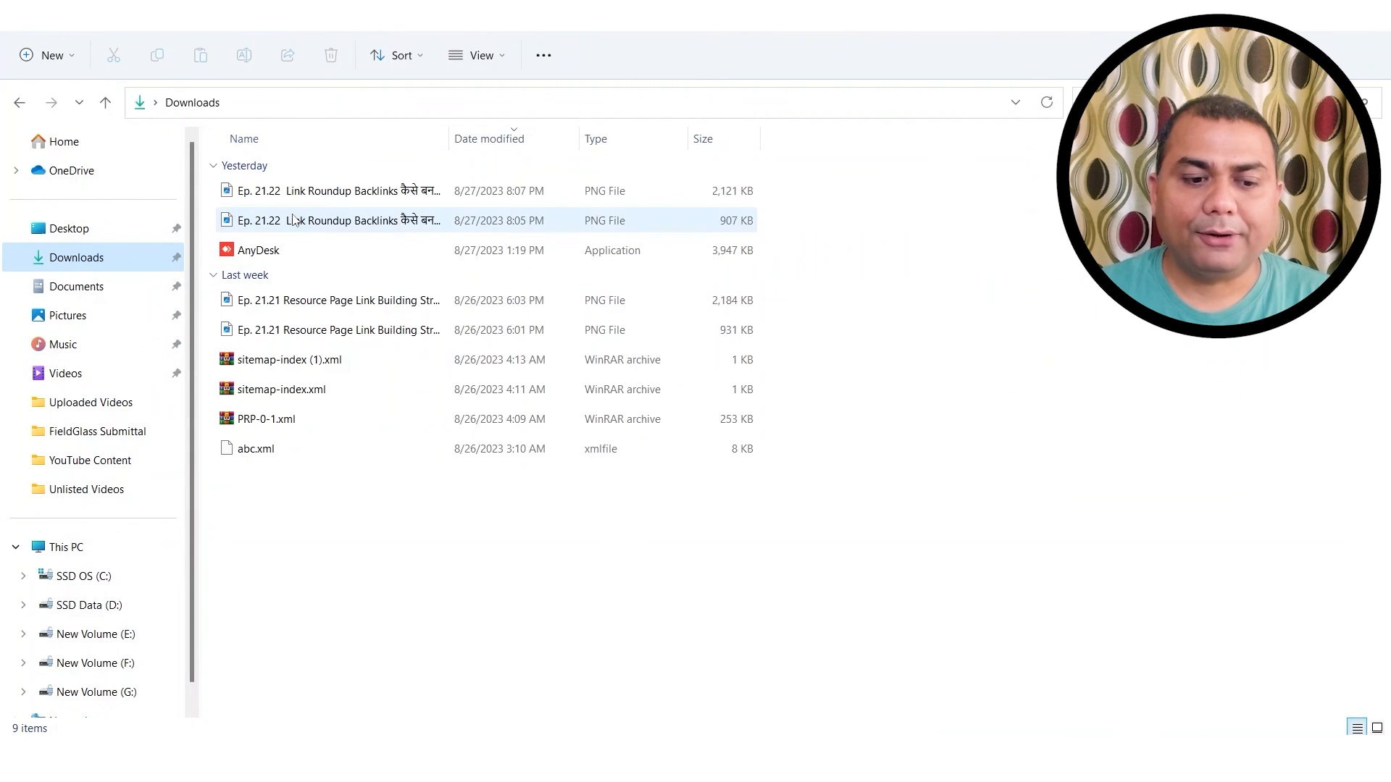
key("alt+Tab")
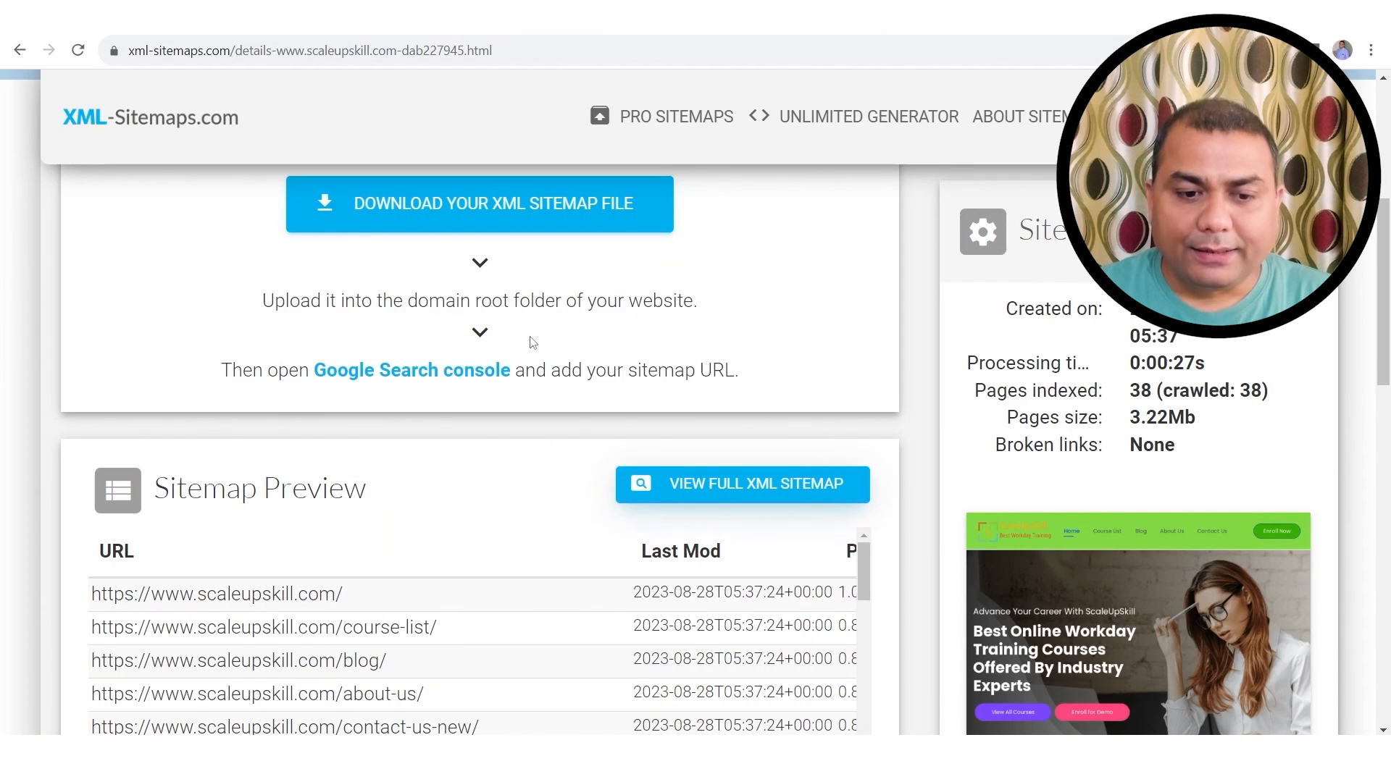
Step: Download sitemap.xml from XML-Sitemaps.com, confirm it in Downloads, and open a new tab
scroll(532, 342, "up", 2)
left_click(491, 297)
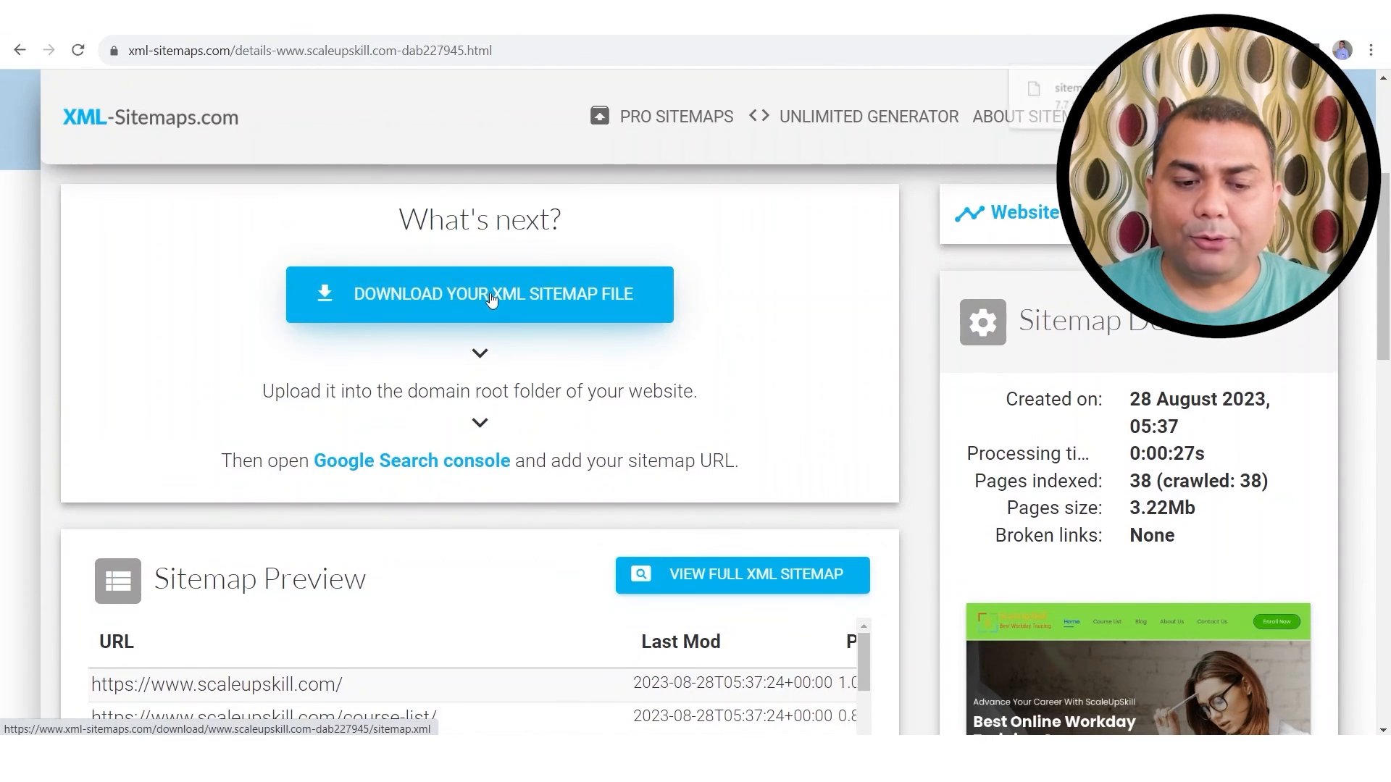
key("alt+Tab")
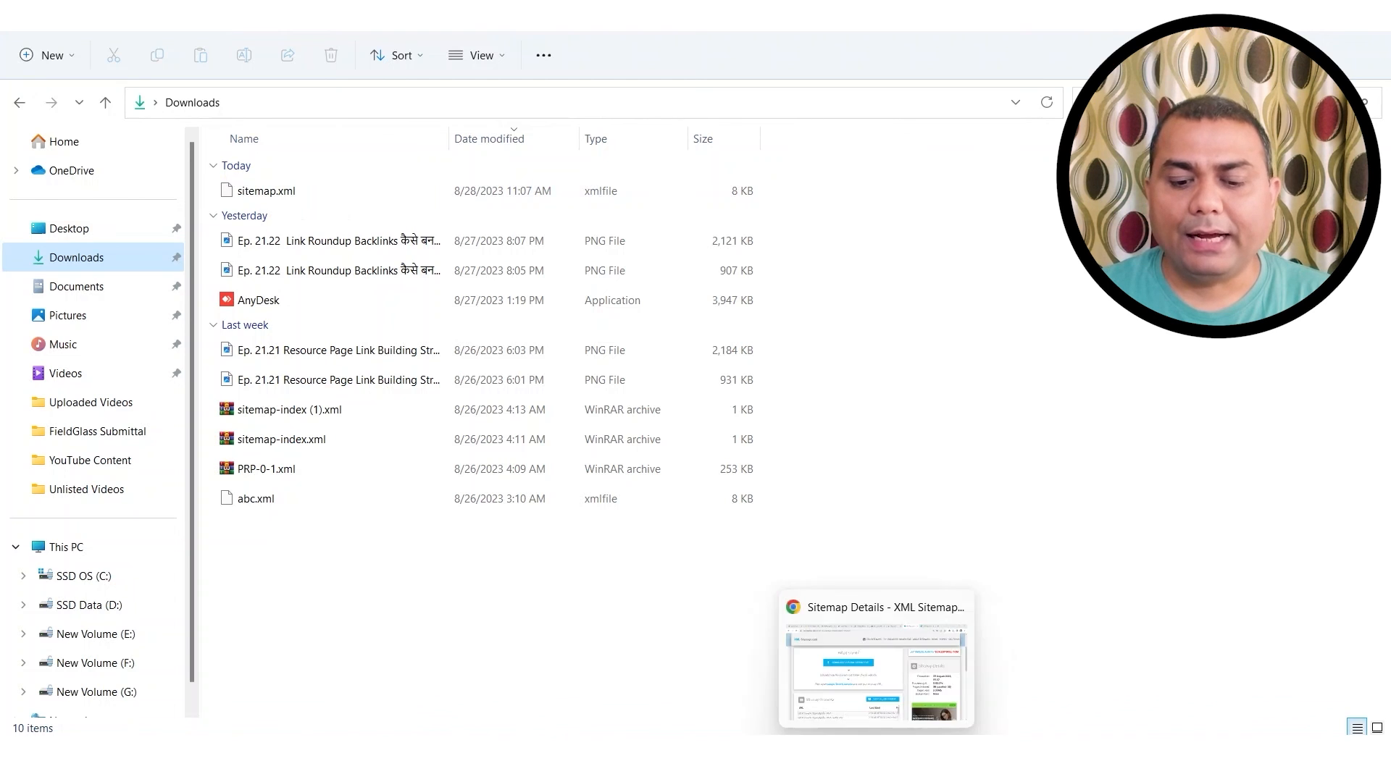
left_click(893, 709)
left_click(743, 575)
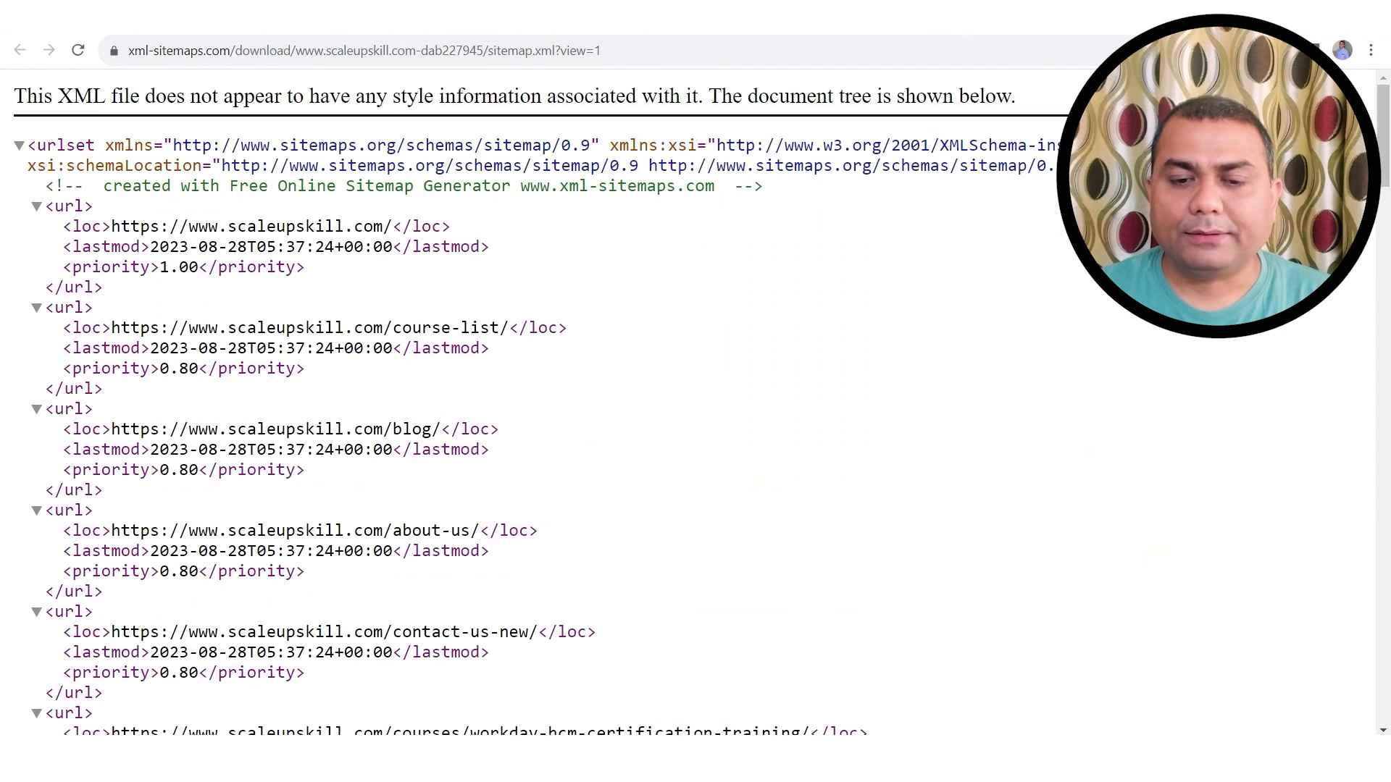
left_click(826, 19)
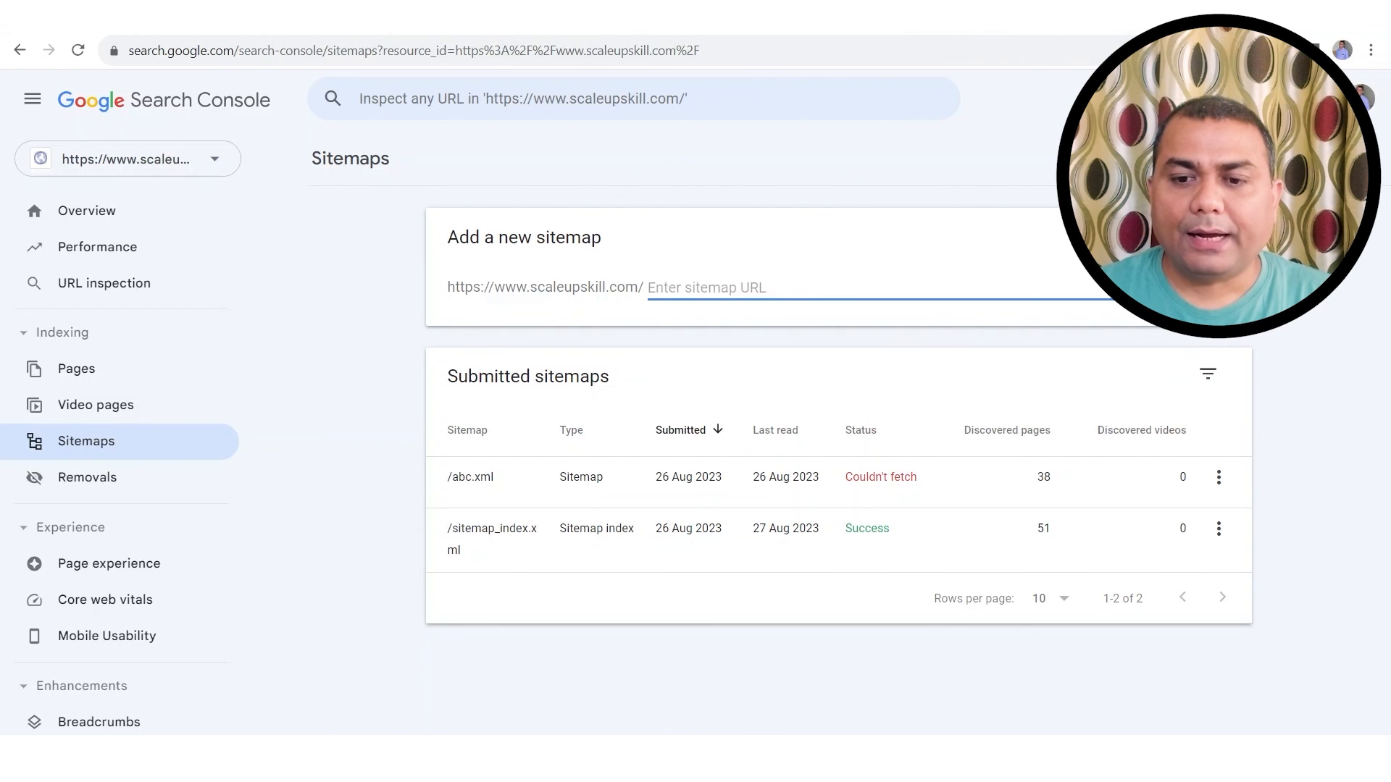
key("ctrl+t")
Step: Log in to hostinger.in with the saved credentials and open File Manager for the Premium Web Hosting plan
type("h")
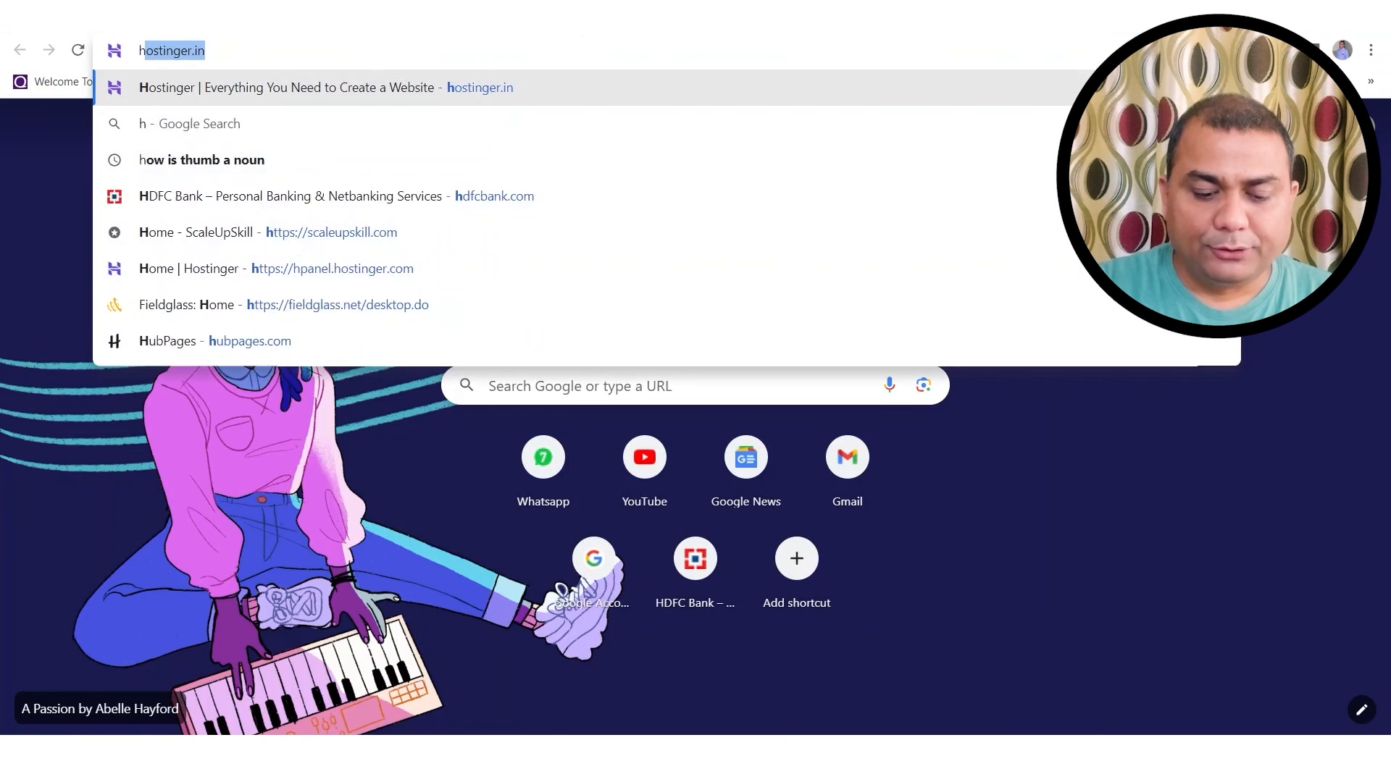
type("o")
key("Return")
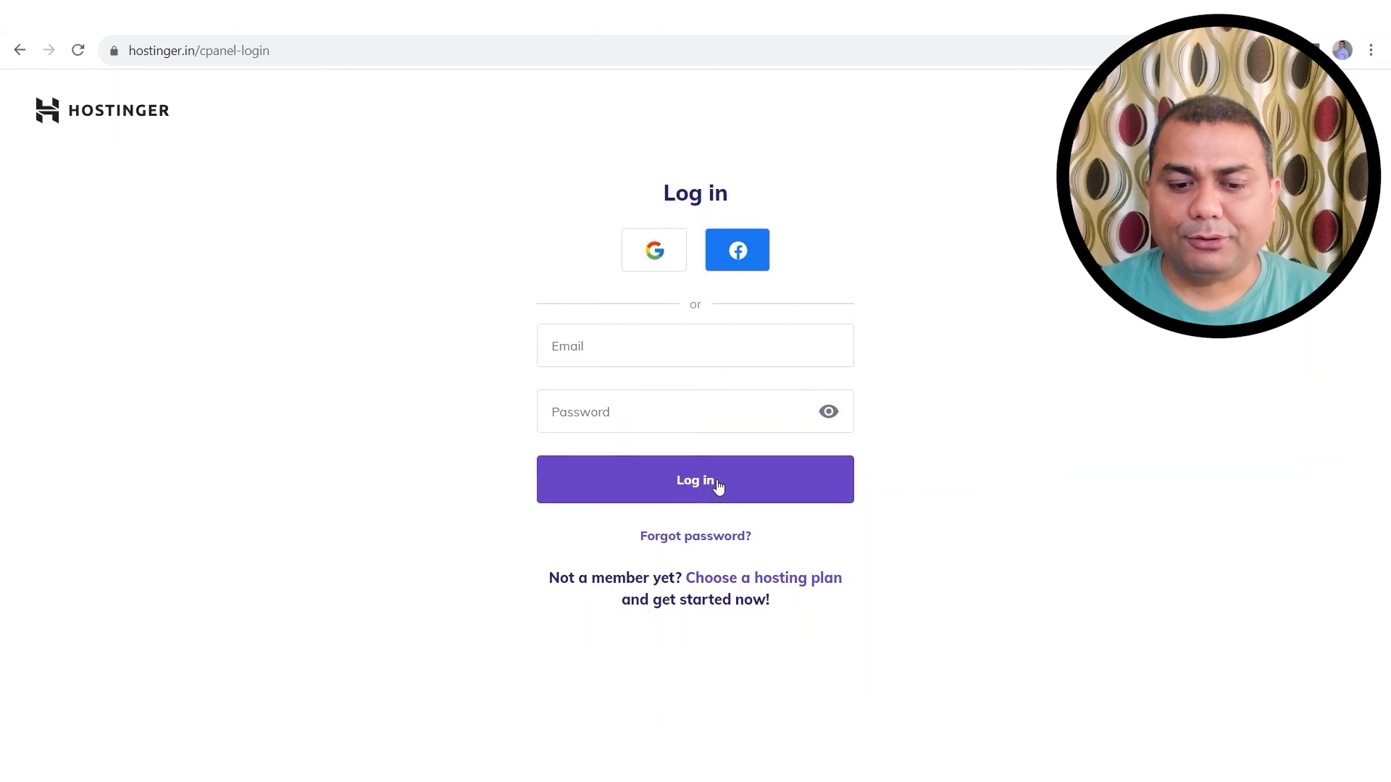
left_click(694, 356)
left_click(711, 417)
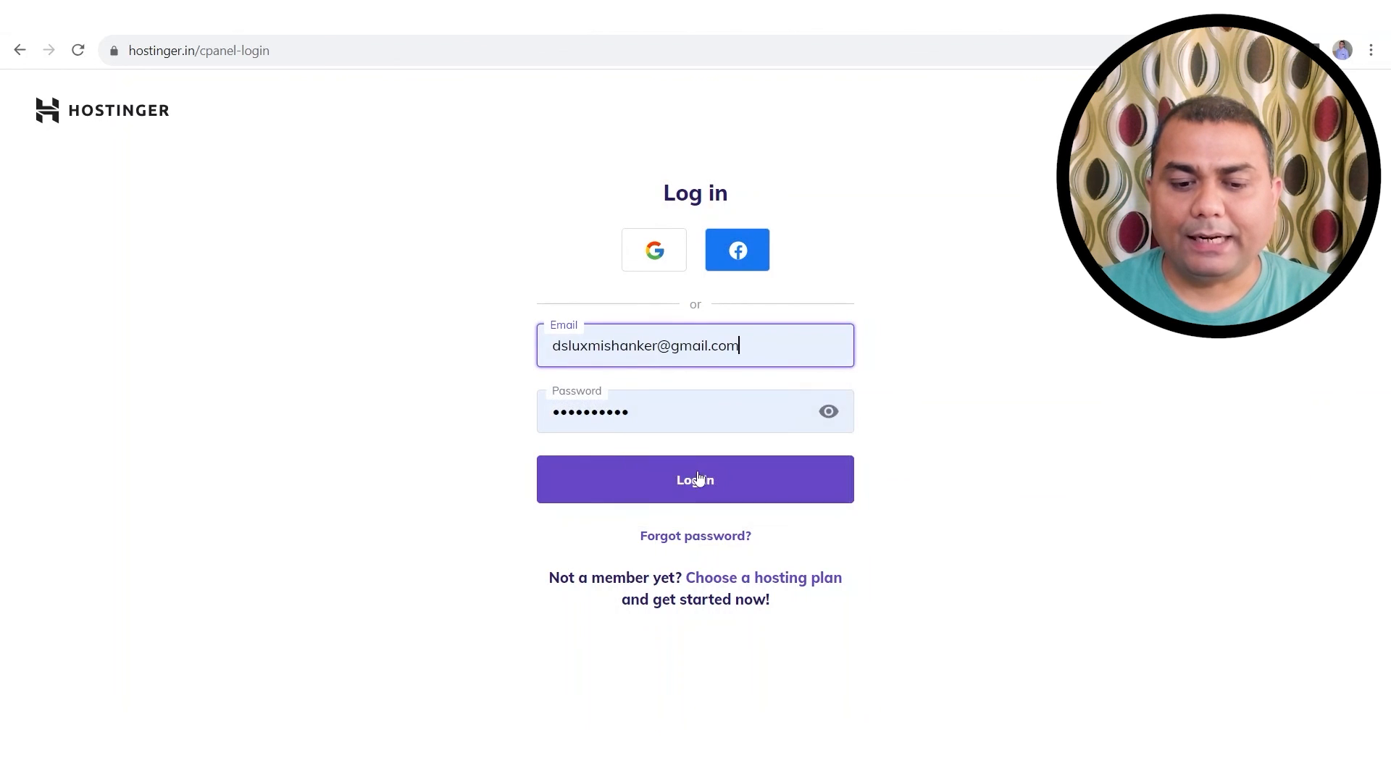
left_click(697, 477)
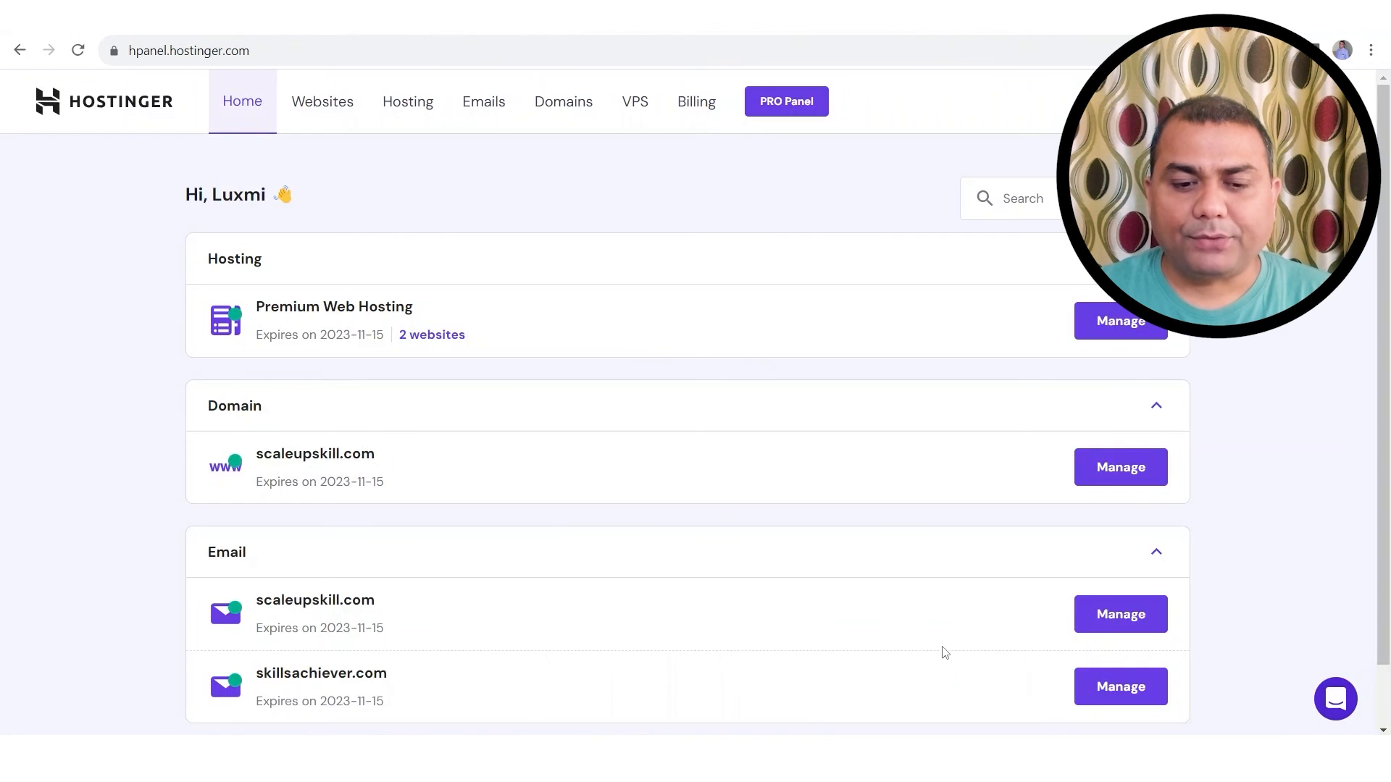
left_click(1110, 326)
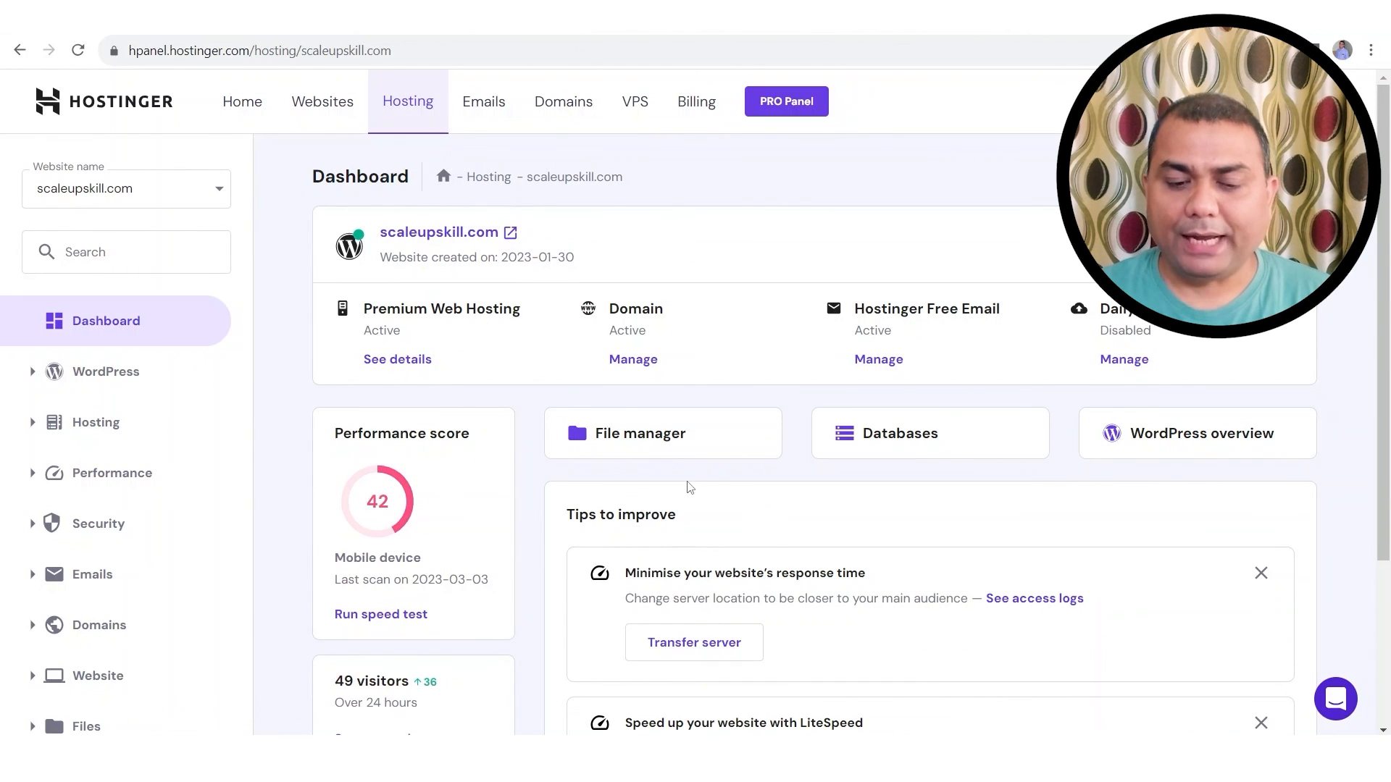
left_click(658, 446)
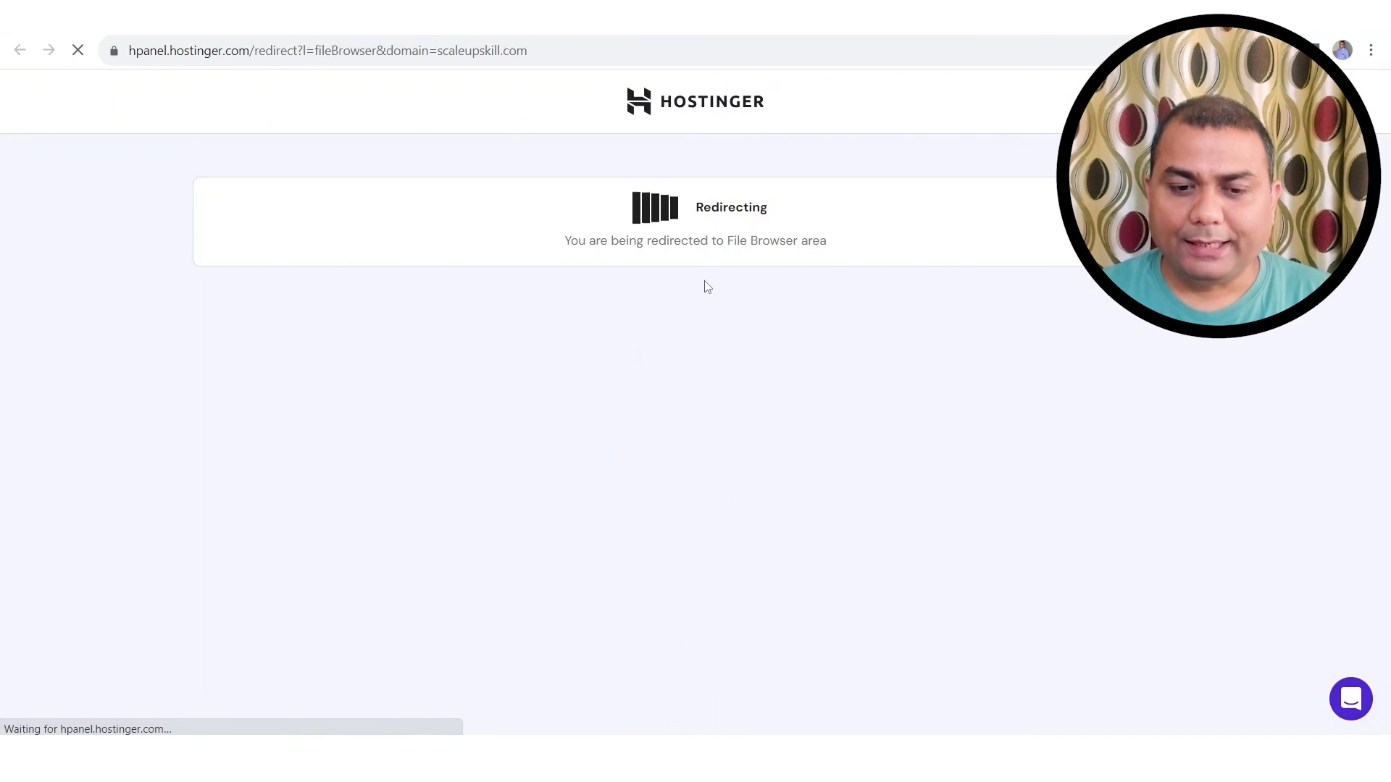
Step: Open public_html and drag sitemap.xml from Downloads into it
double_click(332, 271)
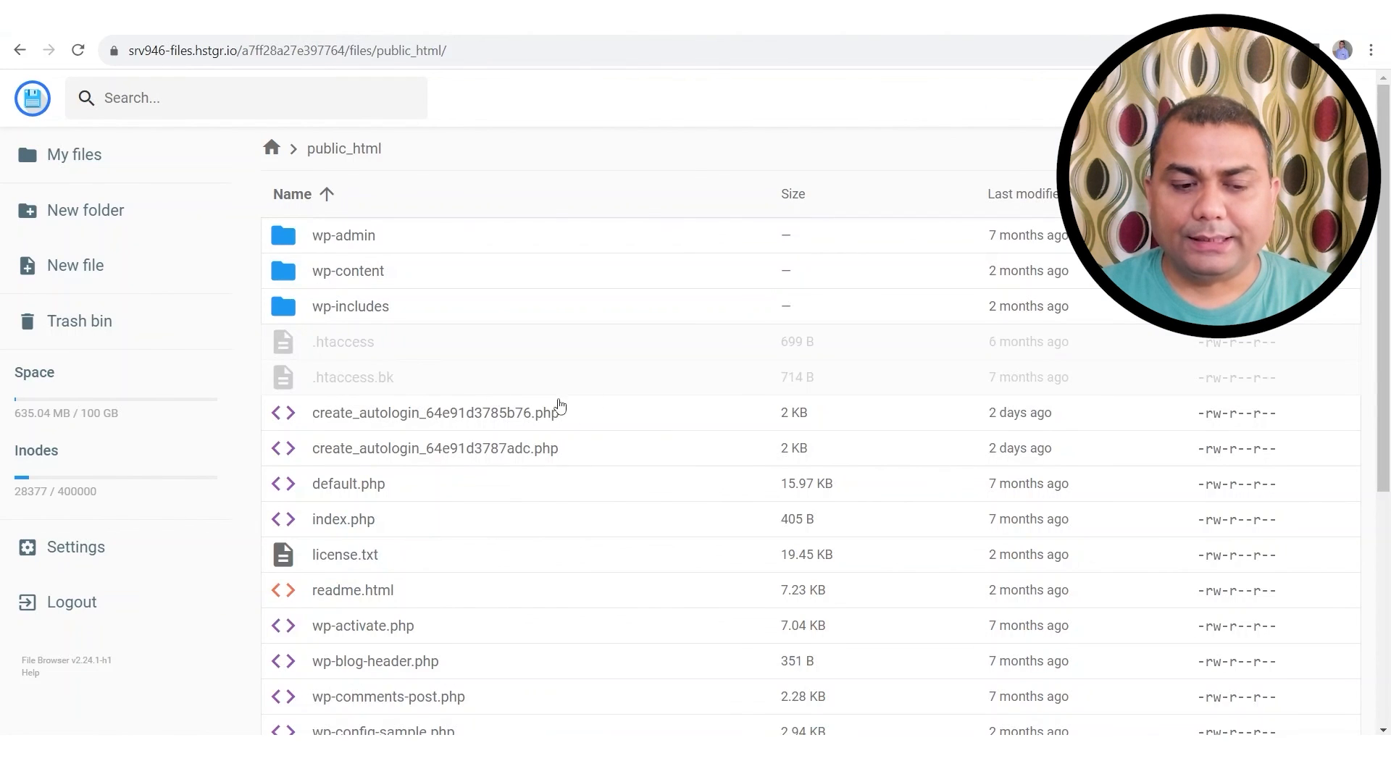
mouse_move(837, 757)
left_click(850, 695)
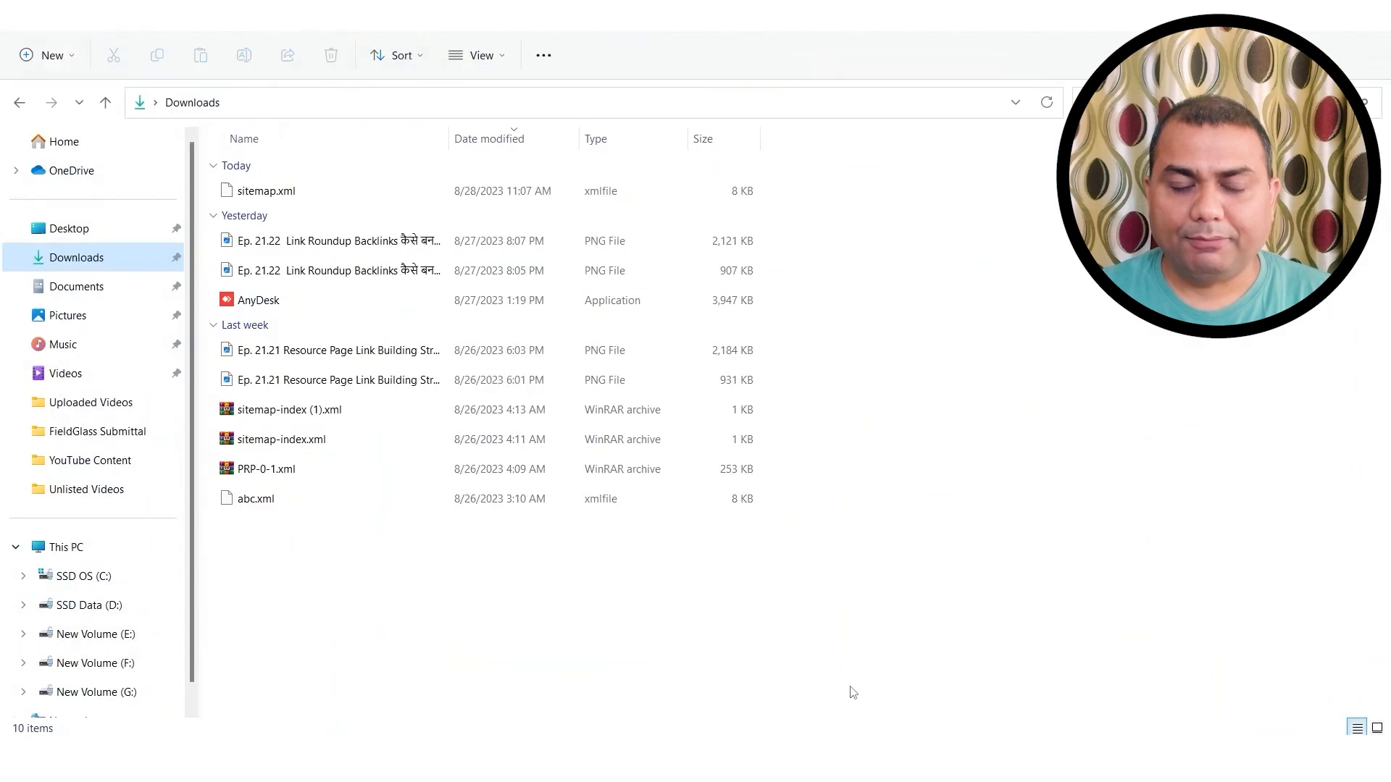
left_click_drag(268, 194, 721, 559)
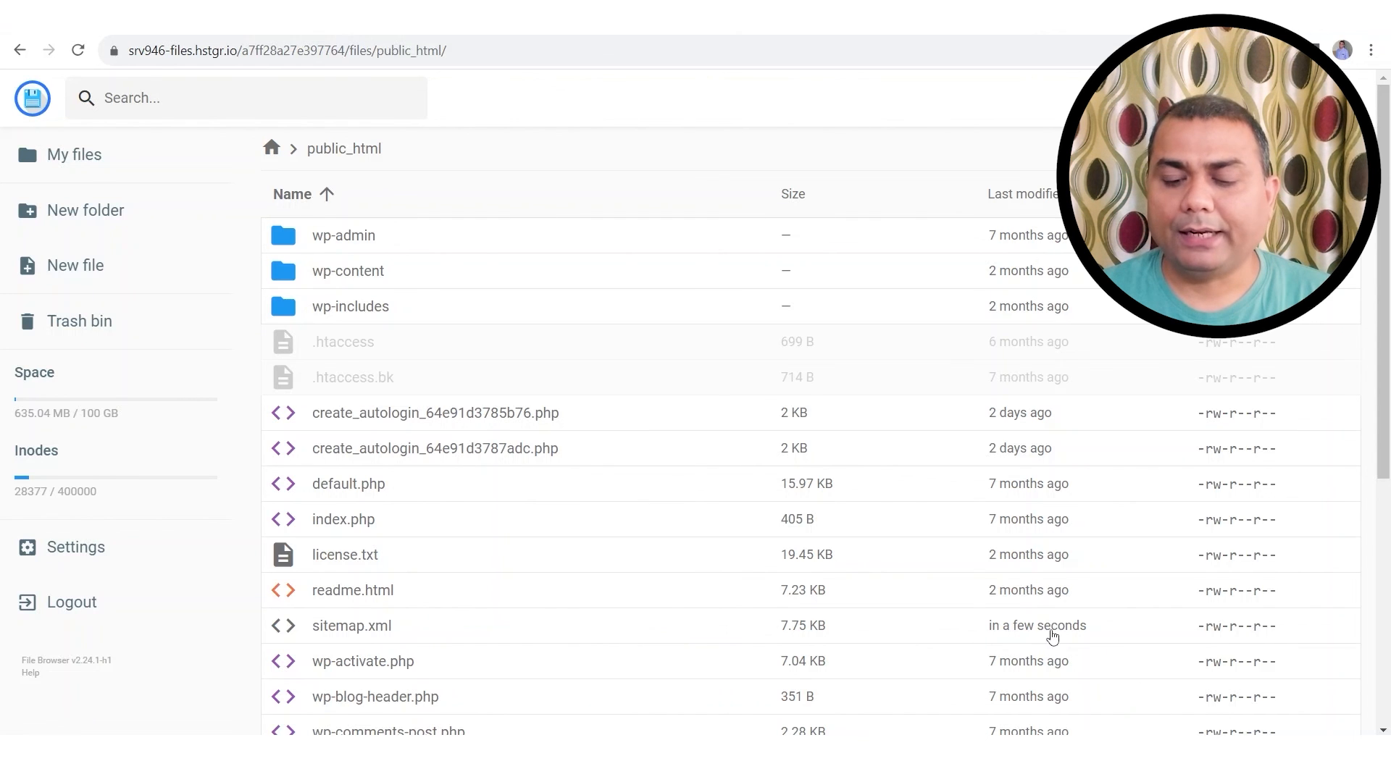
Step: Go to the Search Console Sitemaps report and reload it
left_click(762, 28)
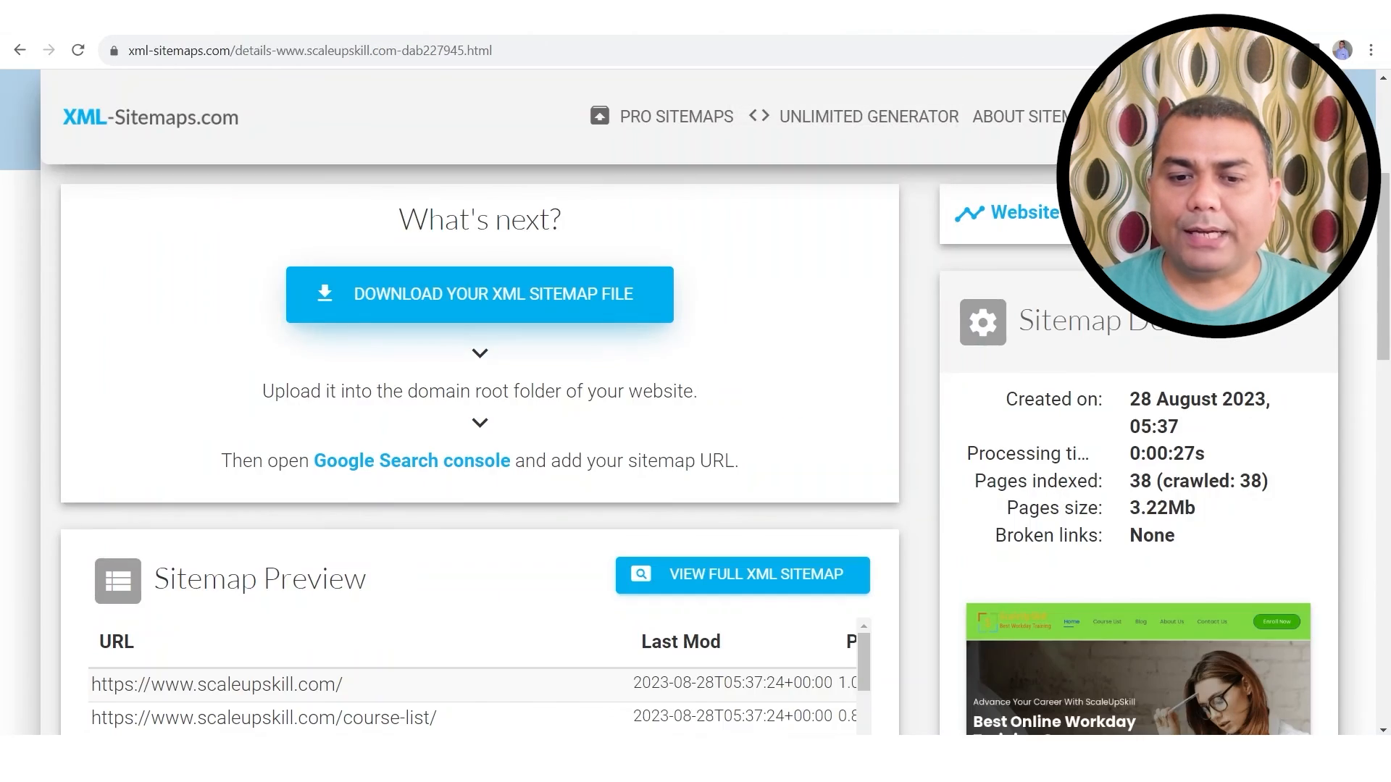
left_click(865, 28)
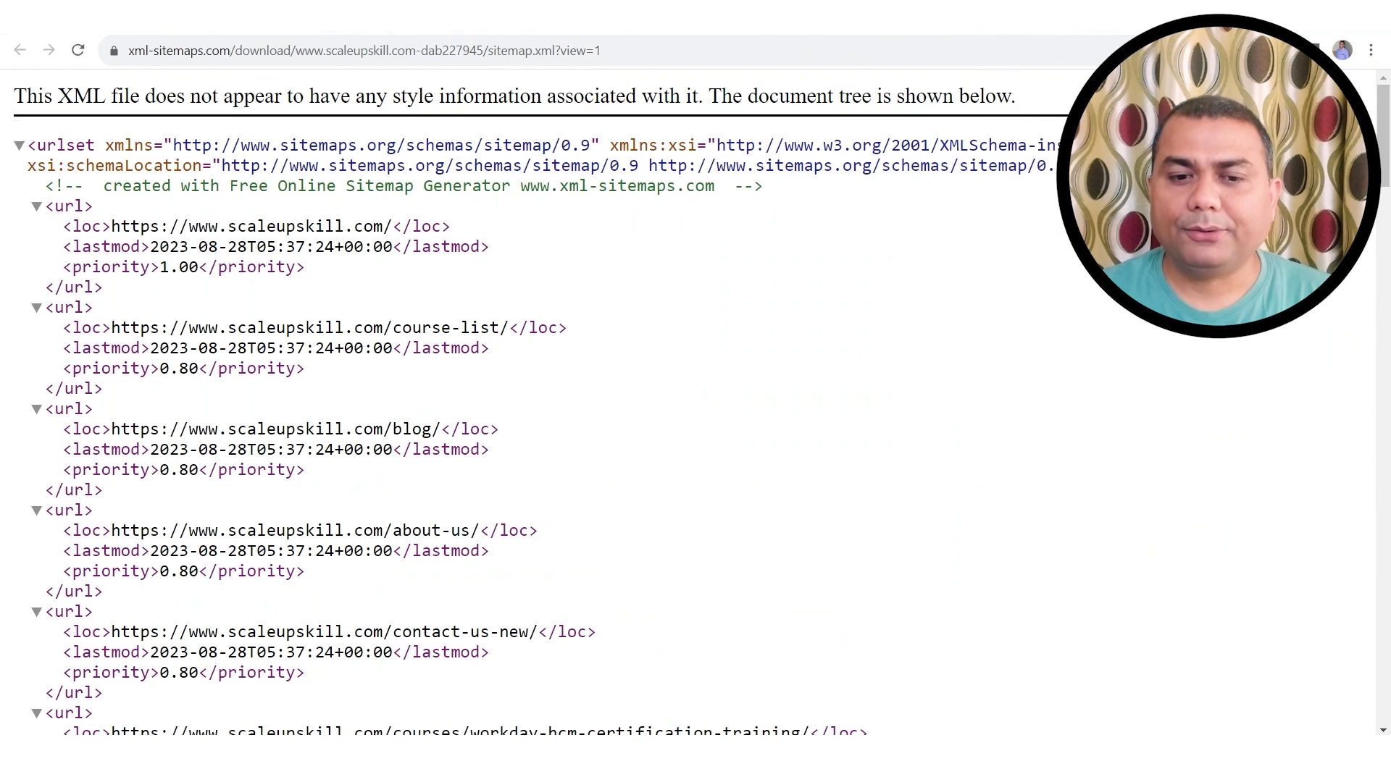
left_click(558, 28)
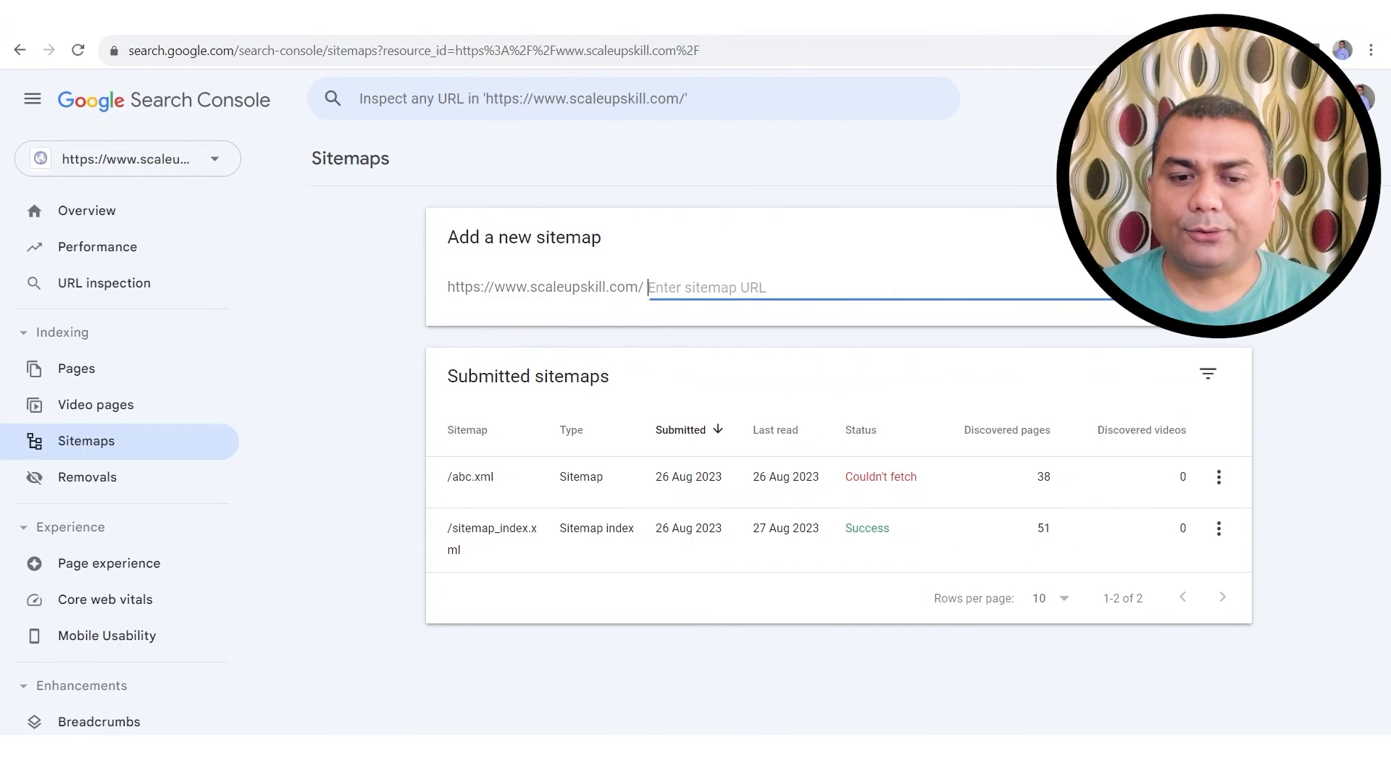
left_click(94, 449)
left_click(93, 451)
Step: Submit sitemap.xml under Add a new sitemap and dismiss the success message
left_click(666, 286)
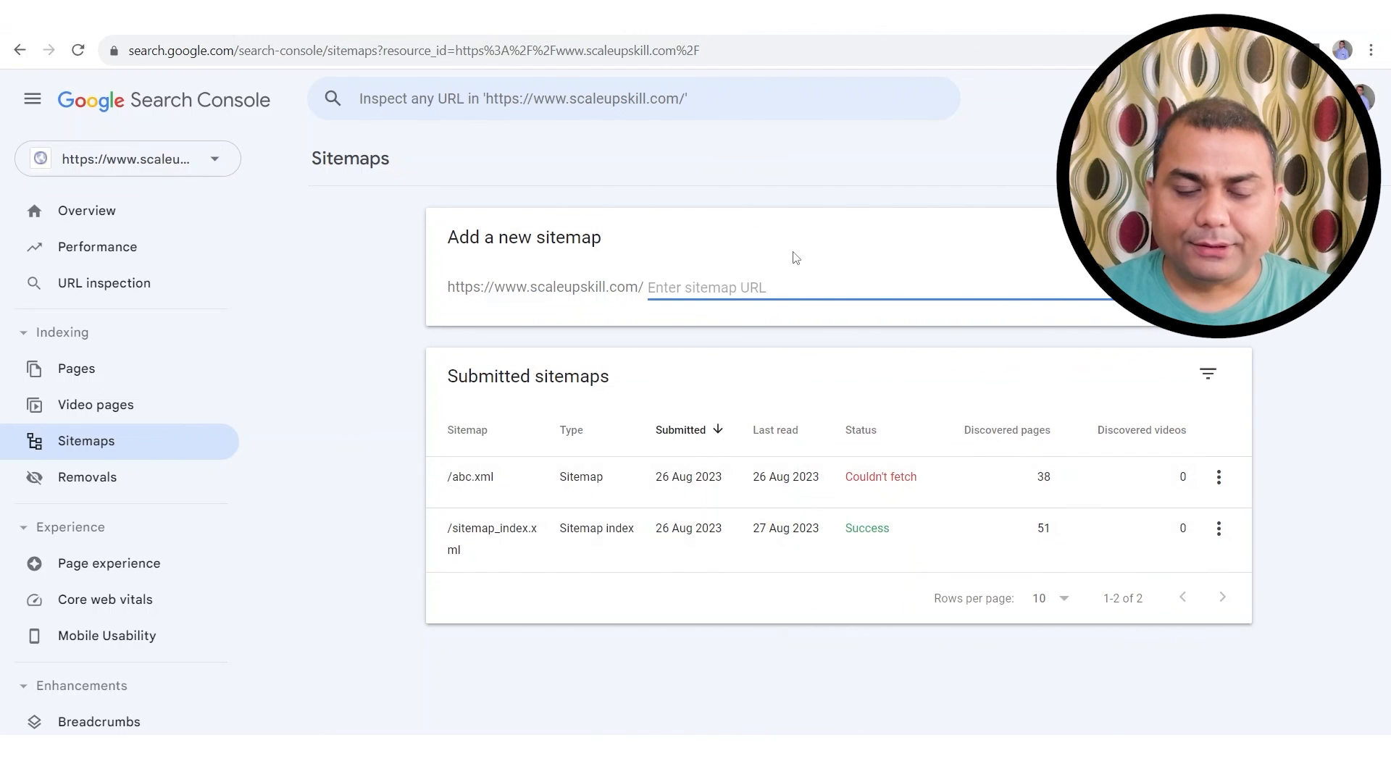
left_click(651, 292)
type("sitemap.xml")
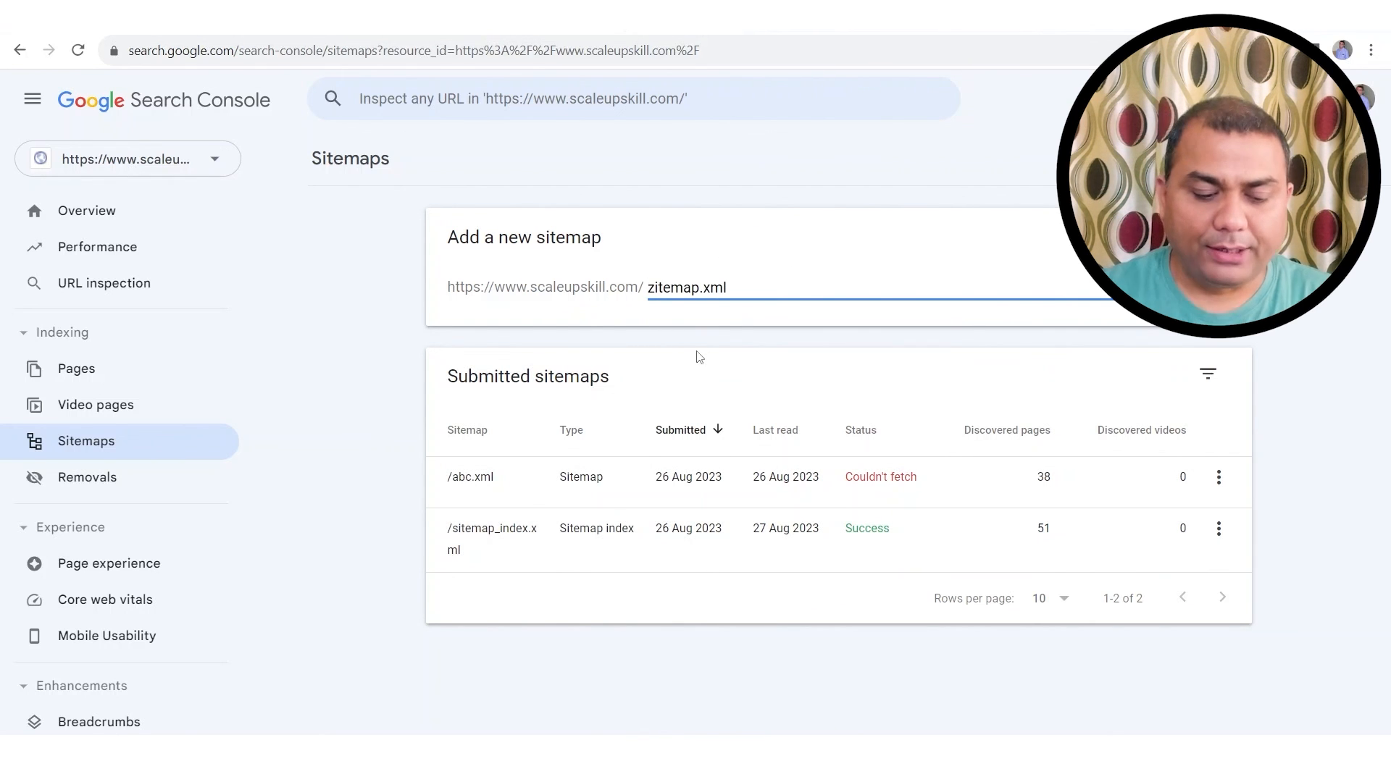
key("BackSpace")
type("s")
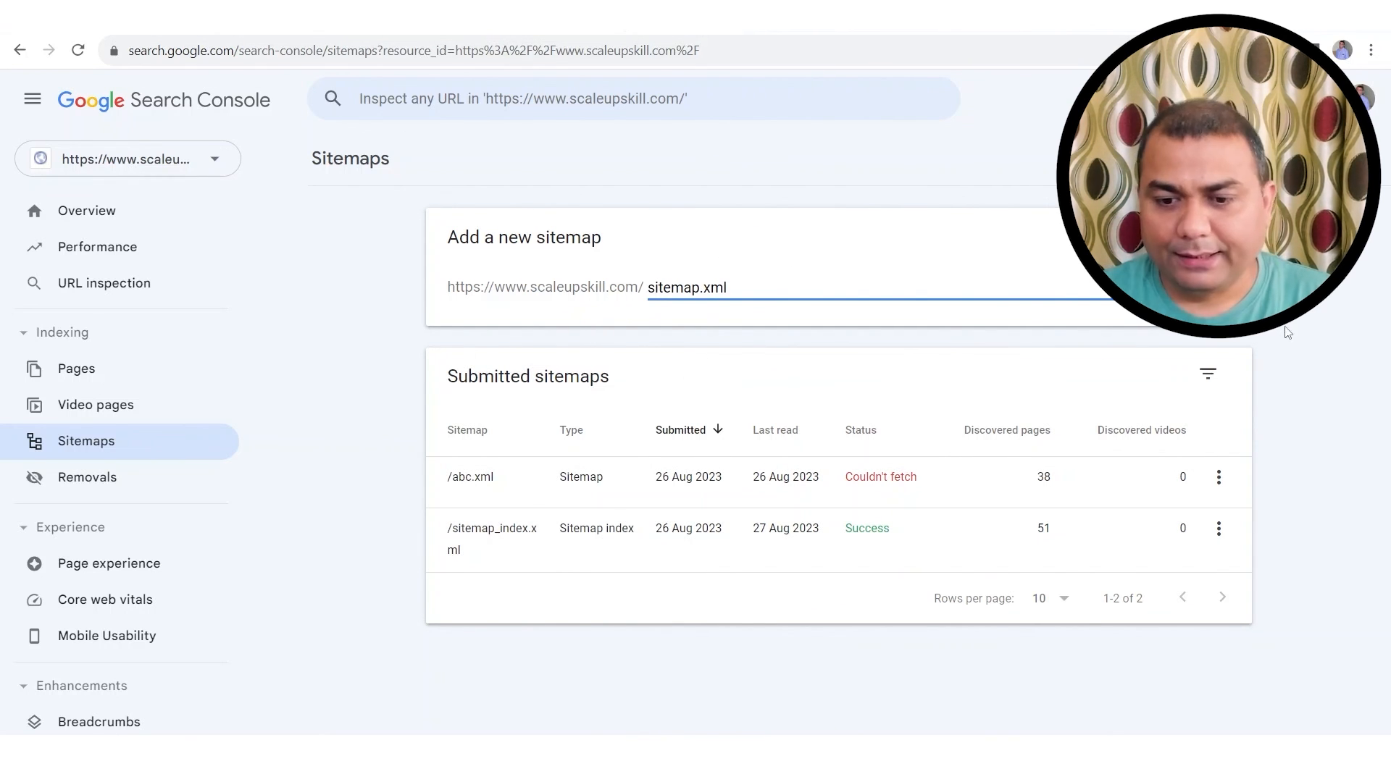
key("Return")
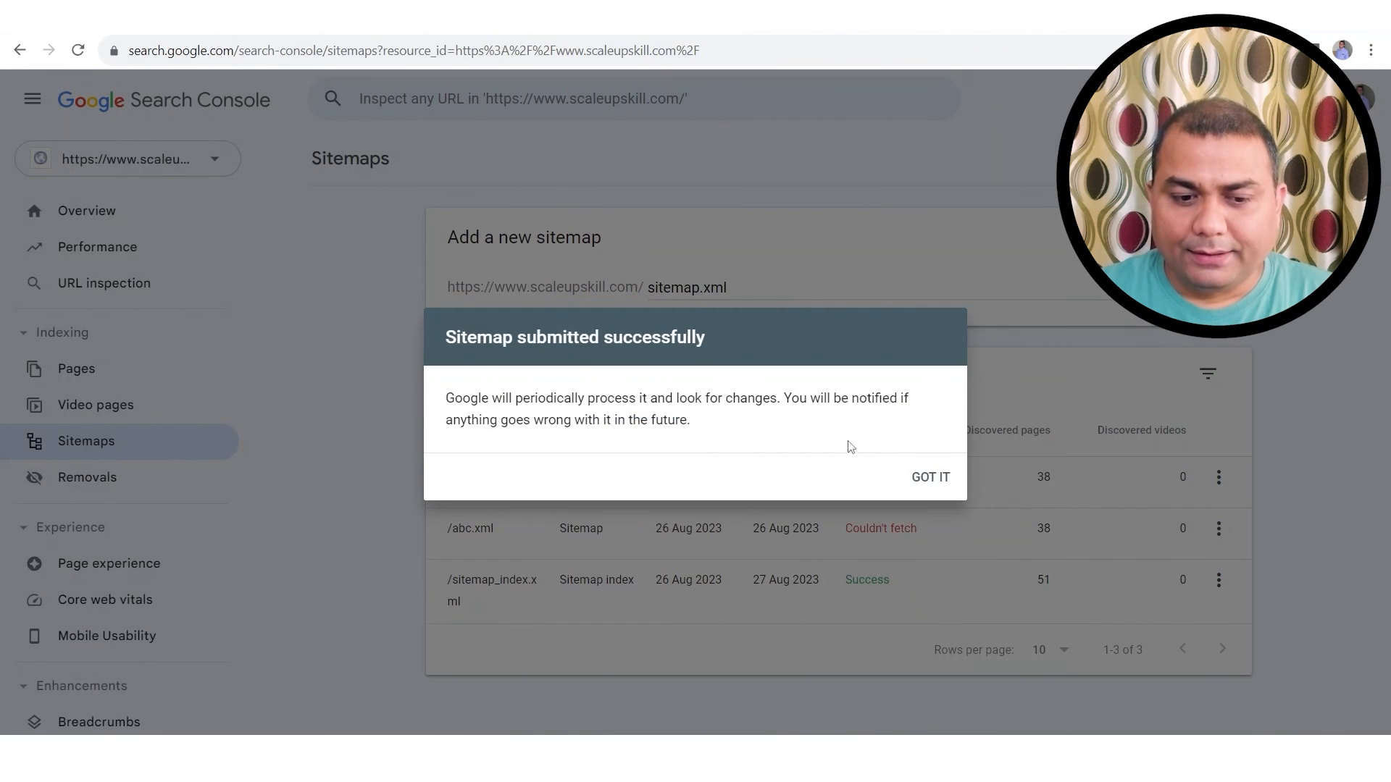
left_click(935, 478)
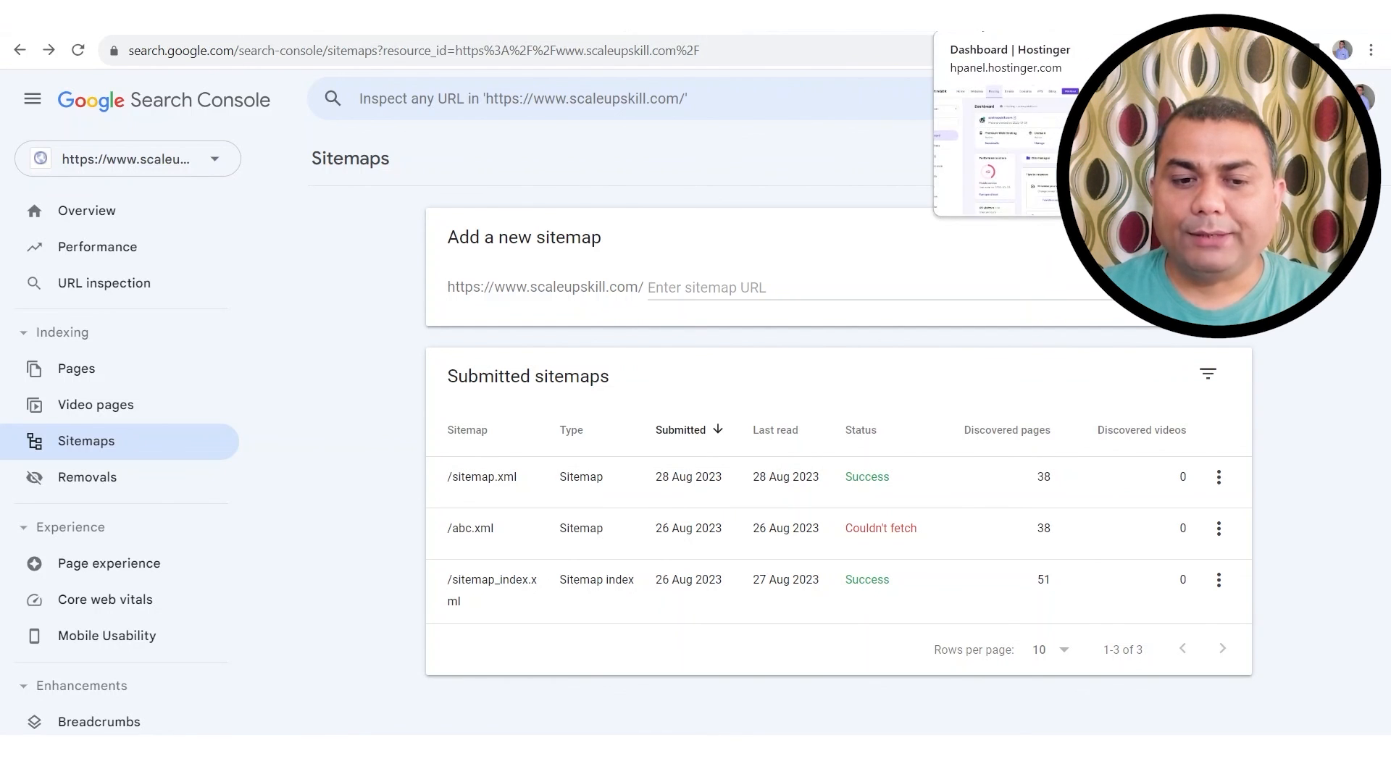
Step: Compare the Yoast sitemap_index.xml, the uploaded sitemap.xml in public_html, and the Search Console report
left_click(978, 18)
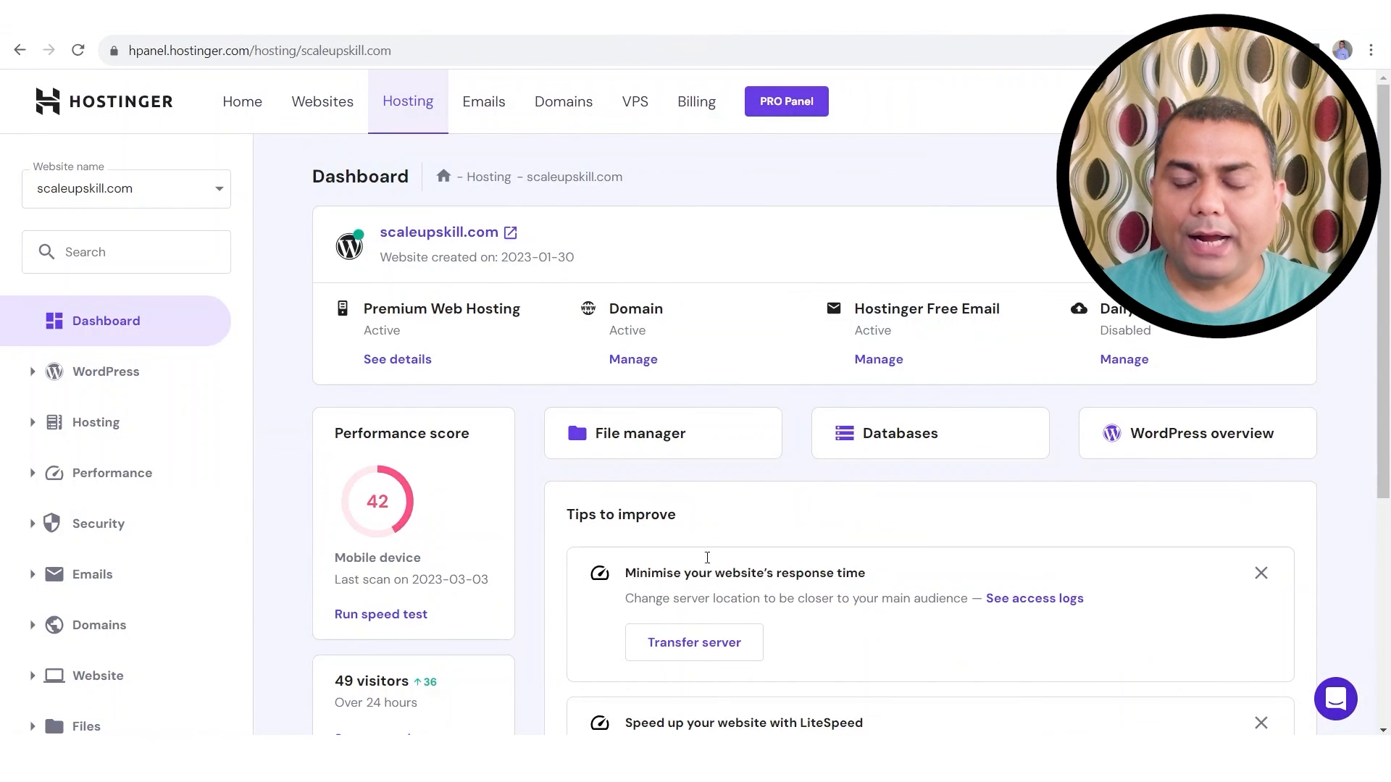
left_click(551, 18)
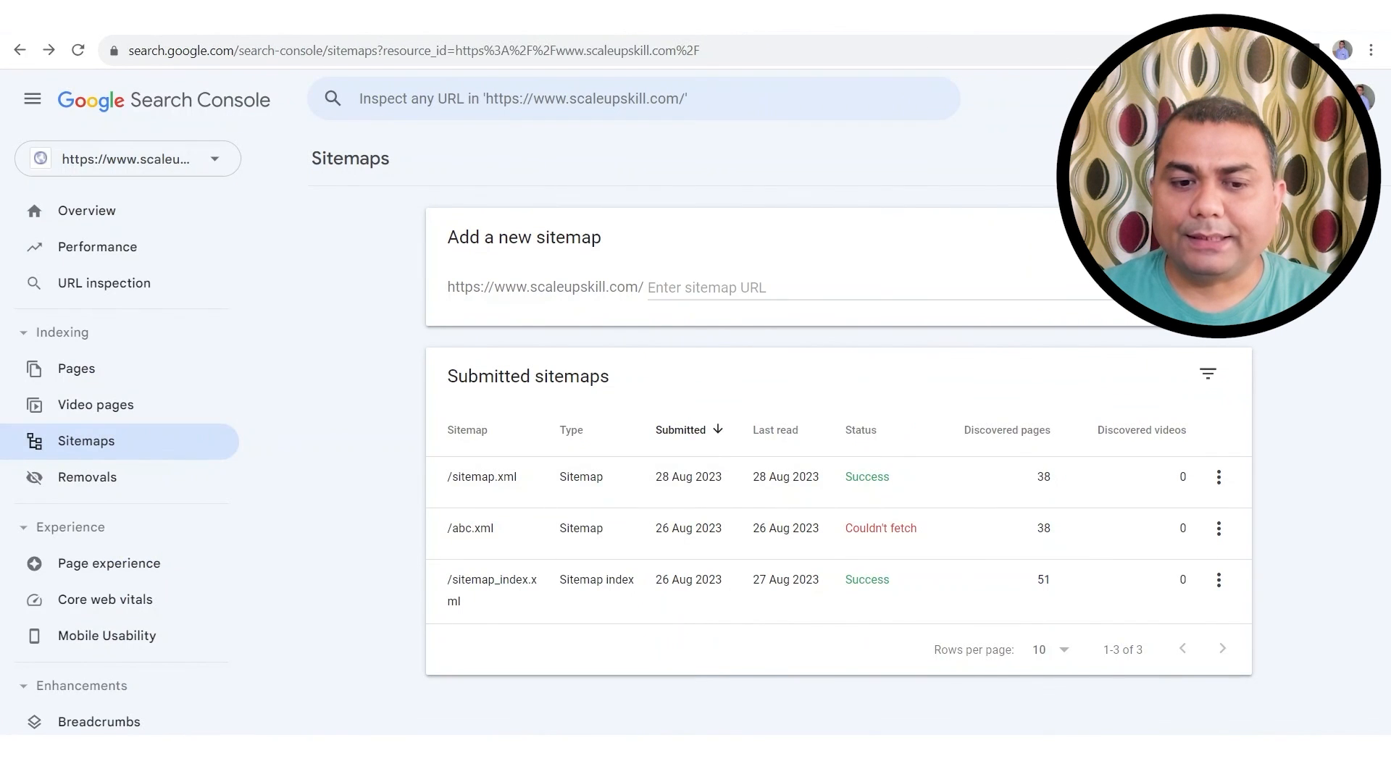
left_click(963, 18)
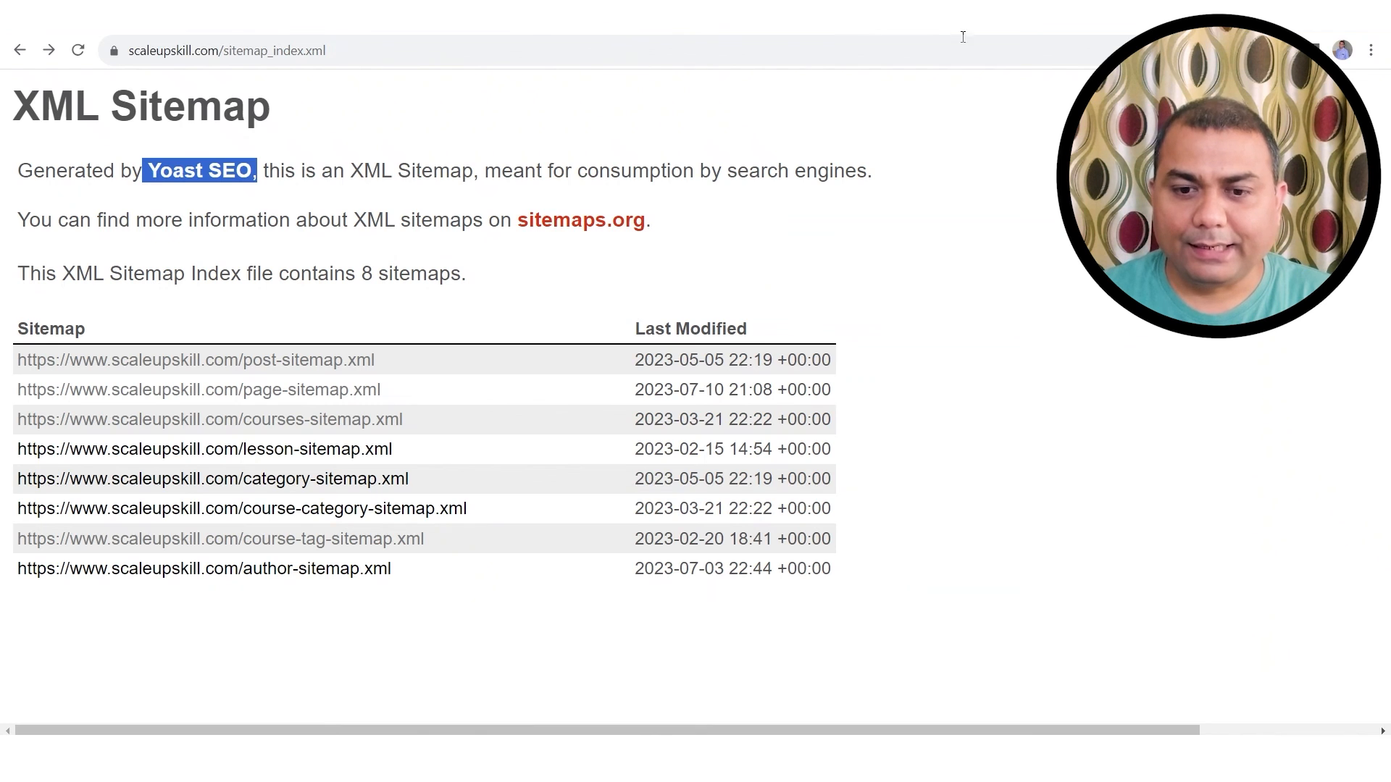
left_click(1072, 33)
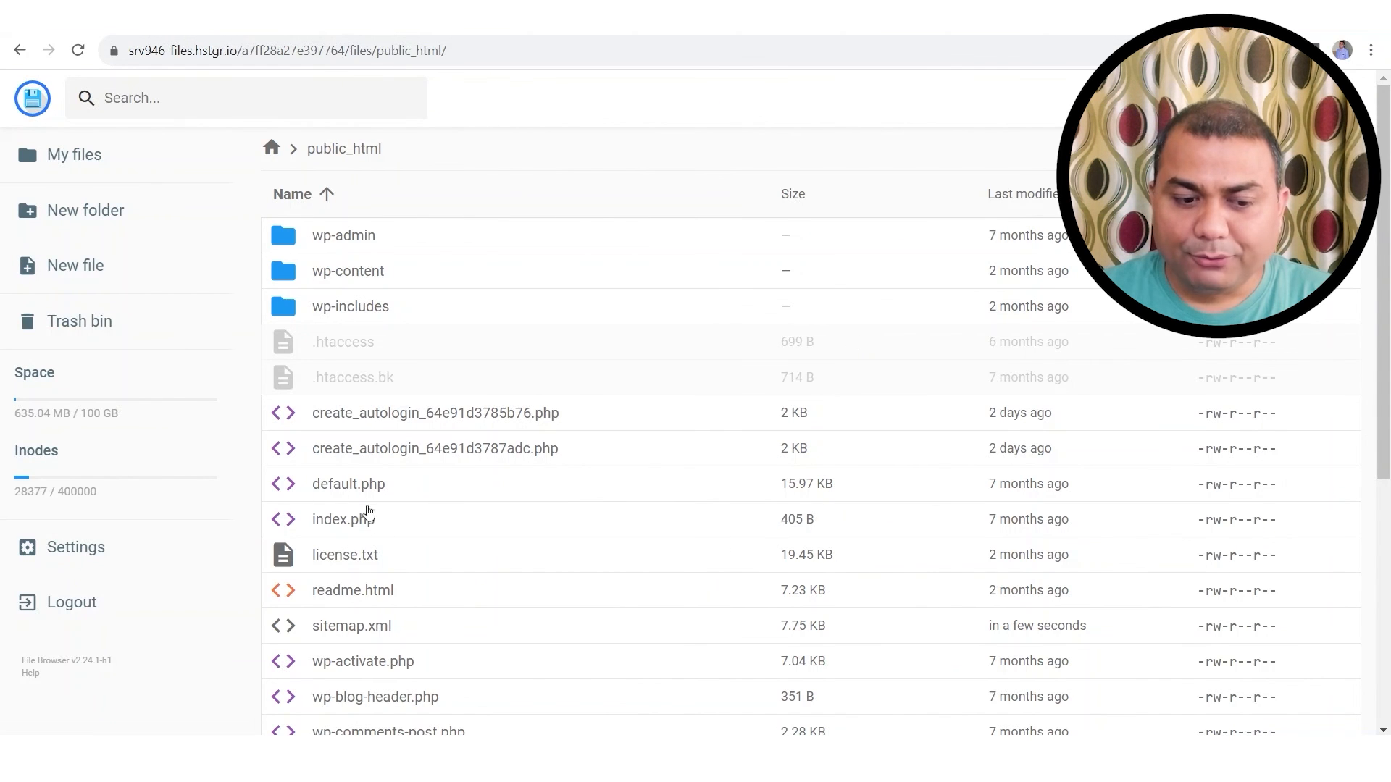
left_click(963, 18)
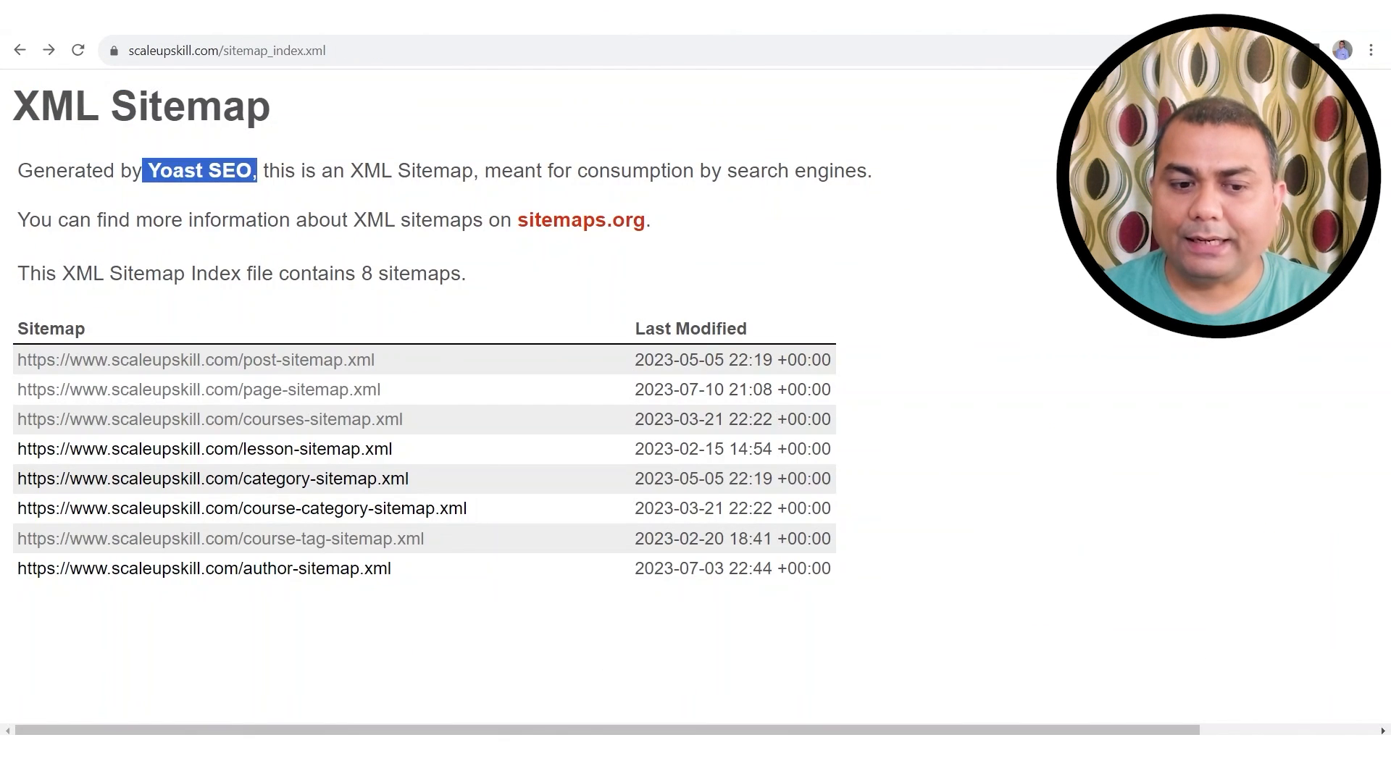
left_click(652, 18)
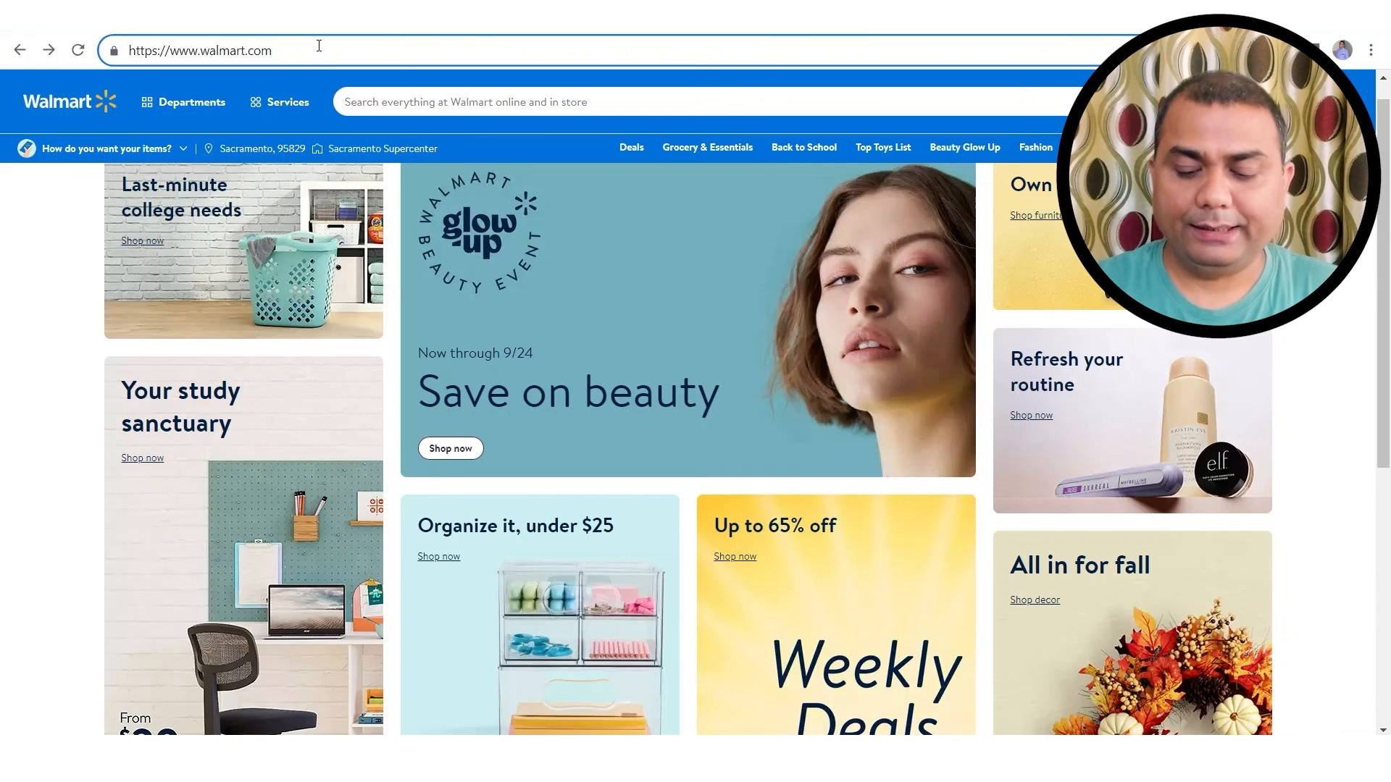
Step: Replace the partial /sitemap. path with robot.txt in the walmart.com address
type("/sitemap.")
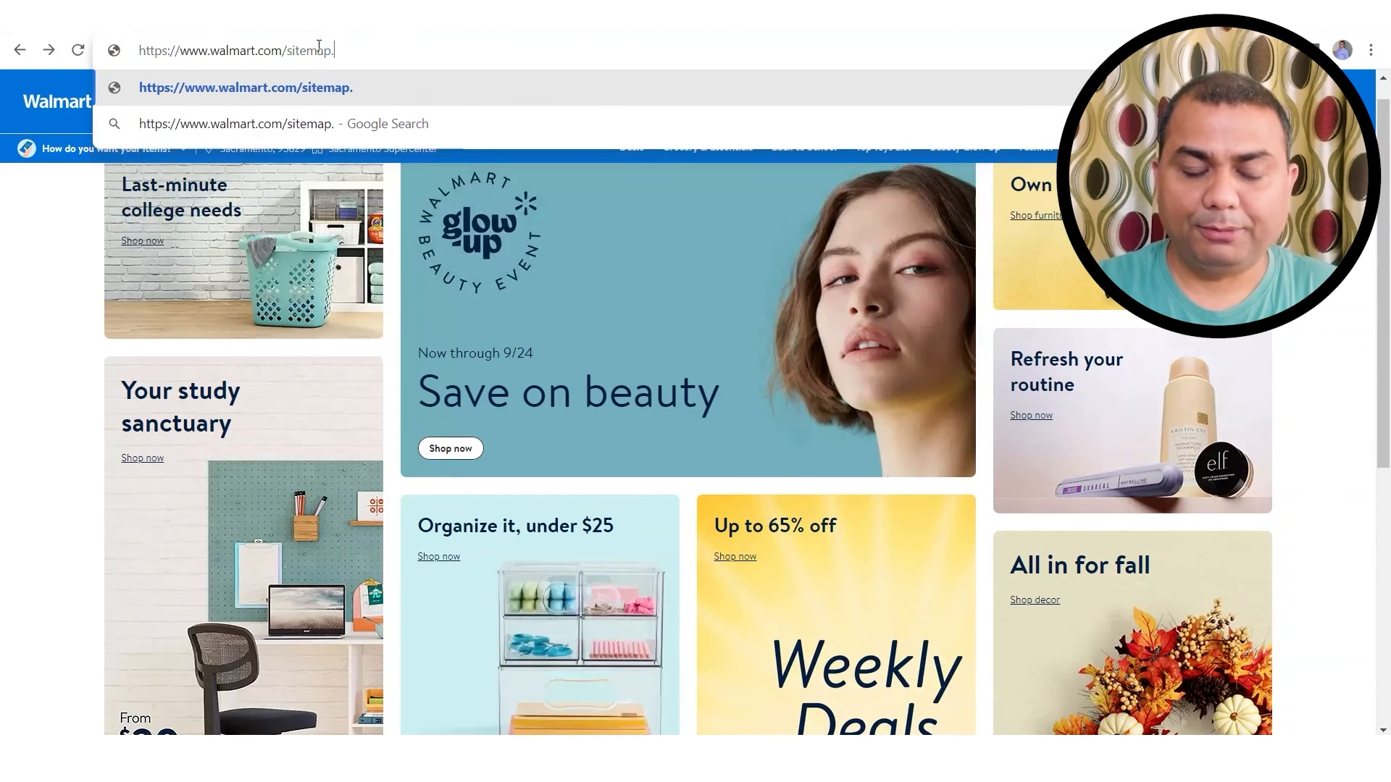
key("BackSpace")
key("BackSpace")
key("BackSpace")
key("BackSpace")
key("BackSpace")
key("BackSpace")
key("BackSpace")
key("BackSpace")
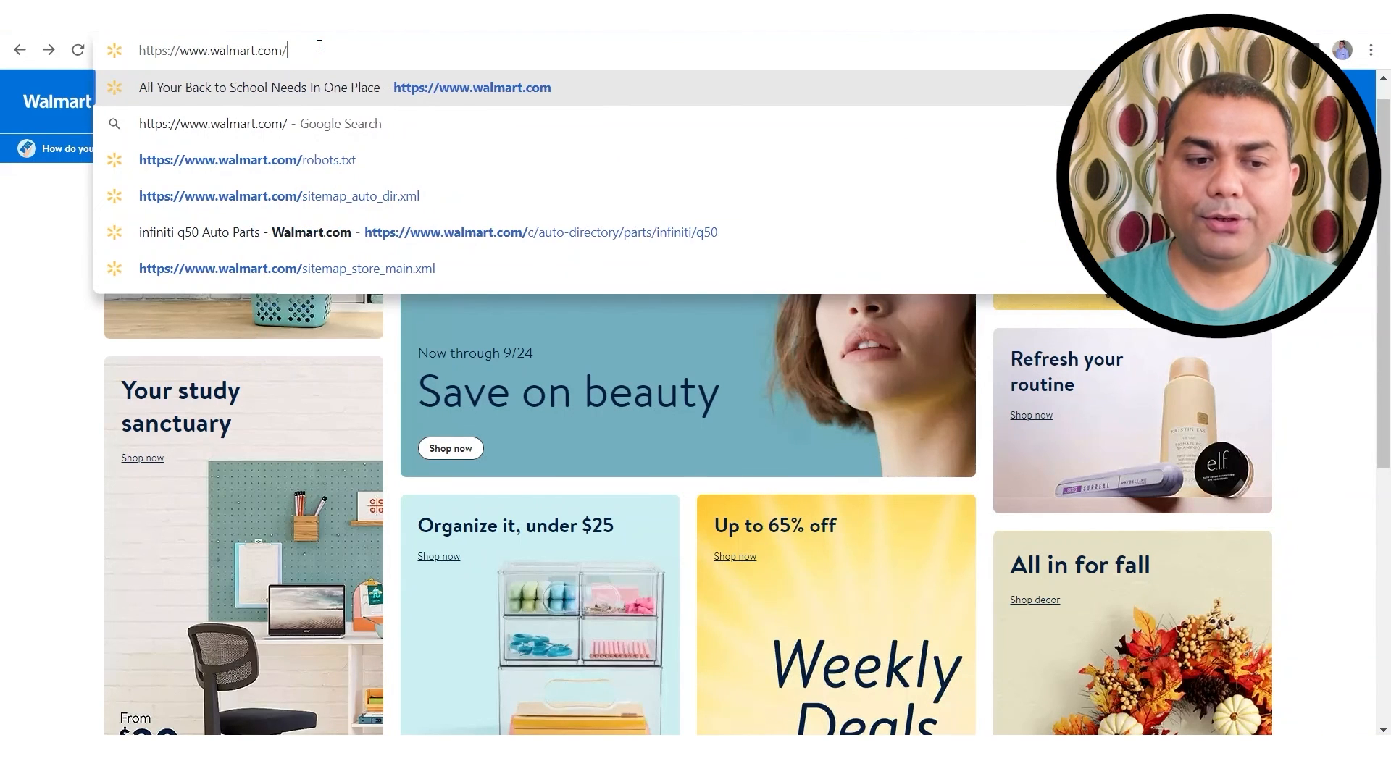
type("robot.t")
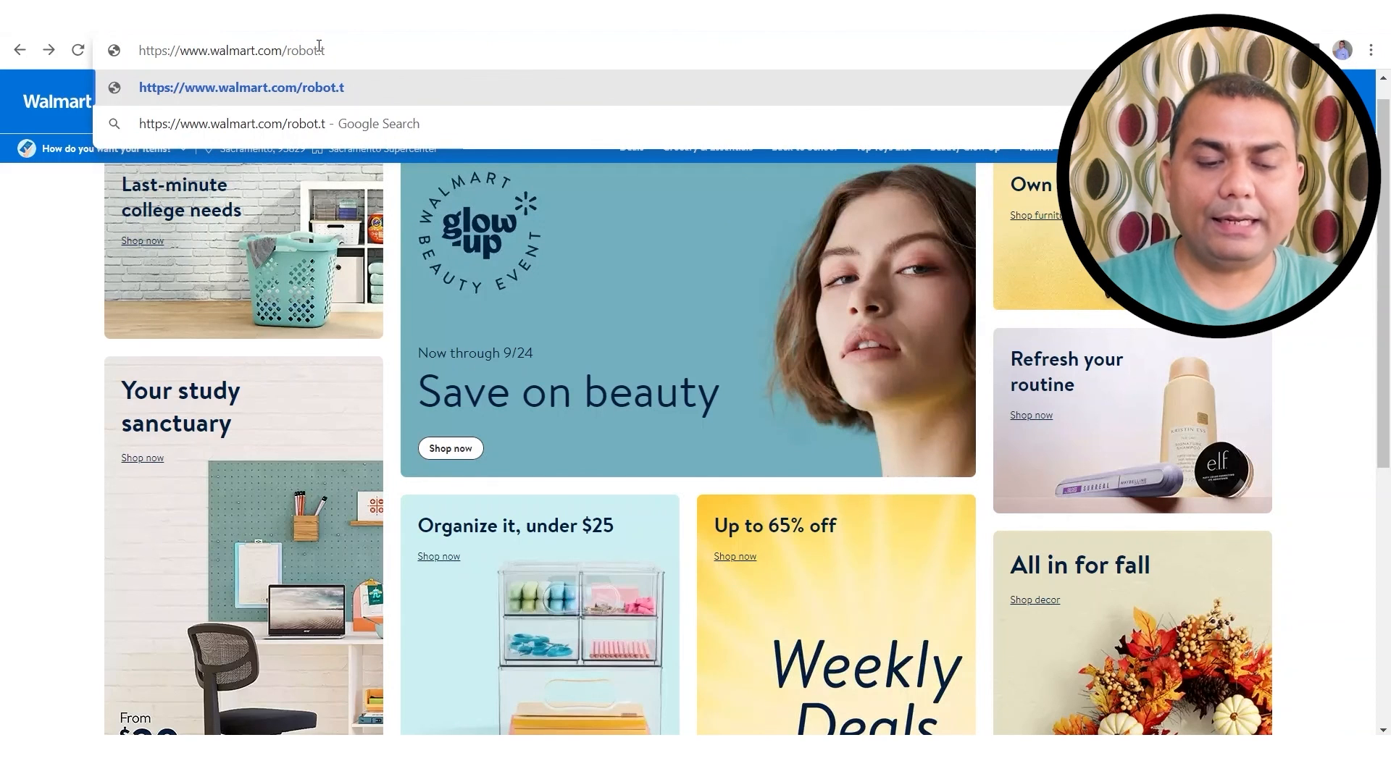
type("xt")
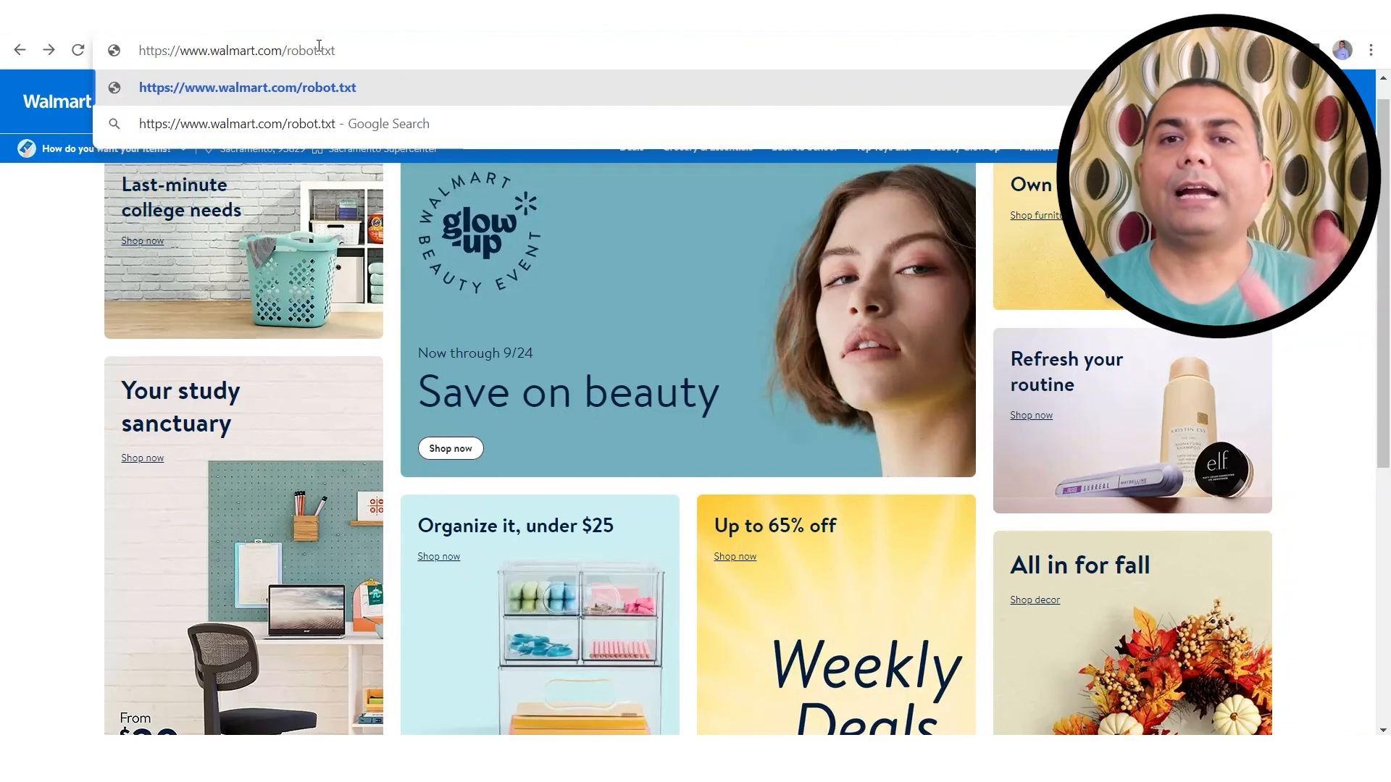